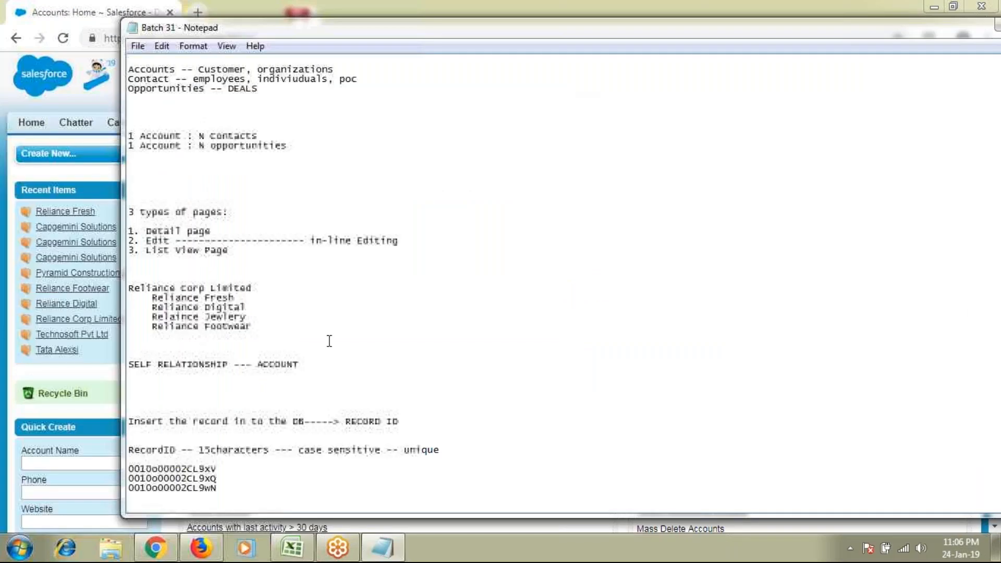
Add a '24th Jan' line and a 'Deletion' heading at the end of the Notepad notes
key(ctrl+End)
text(24th Ja)
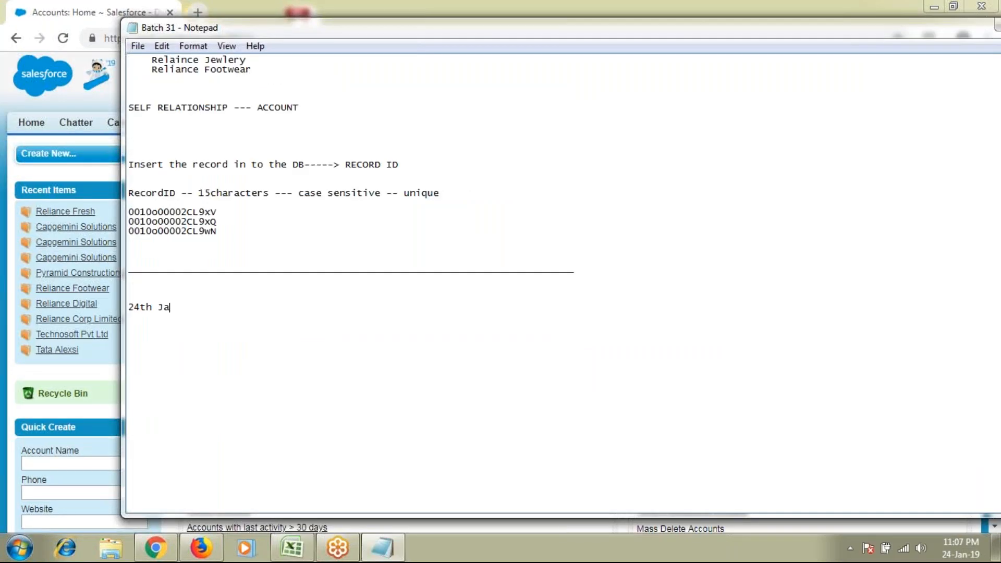
text(n)
key(Return)
key(Return)
text(Deletion)
click(10, 154)
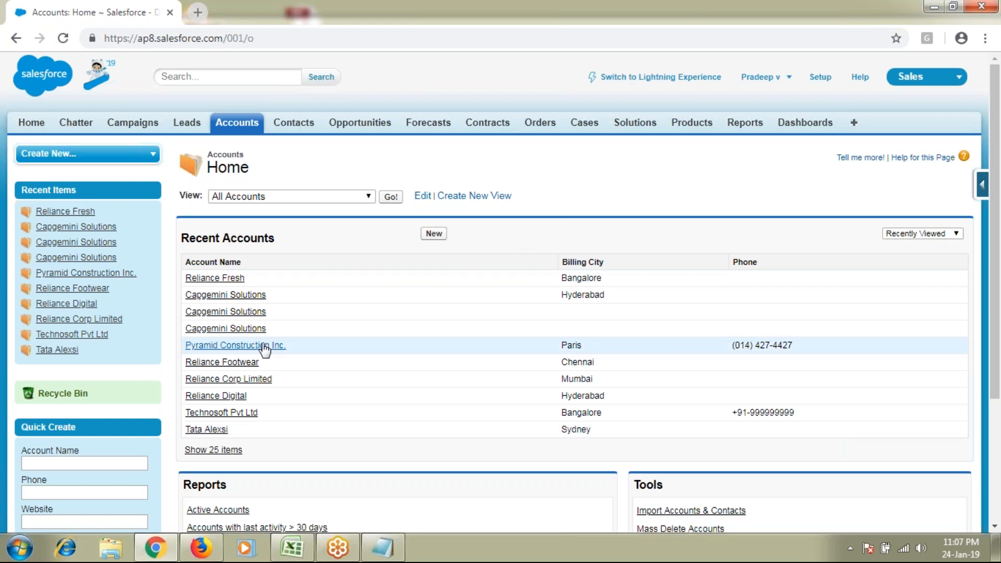
Open a Capgemini Solutions account and paste its record URL into the Notepad notes
click(237, 329)
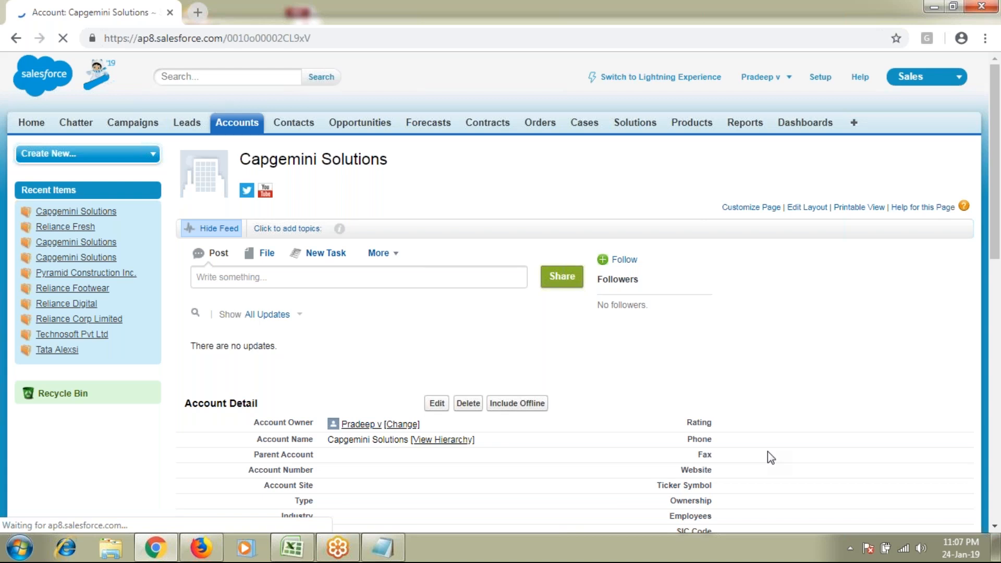
scroll(768, 452, down, 1)
click(330, 37)
key(ctrl+c)
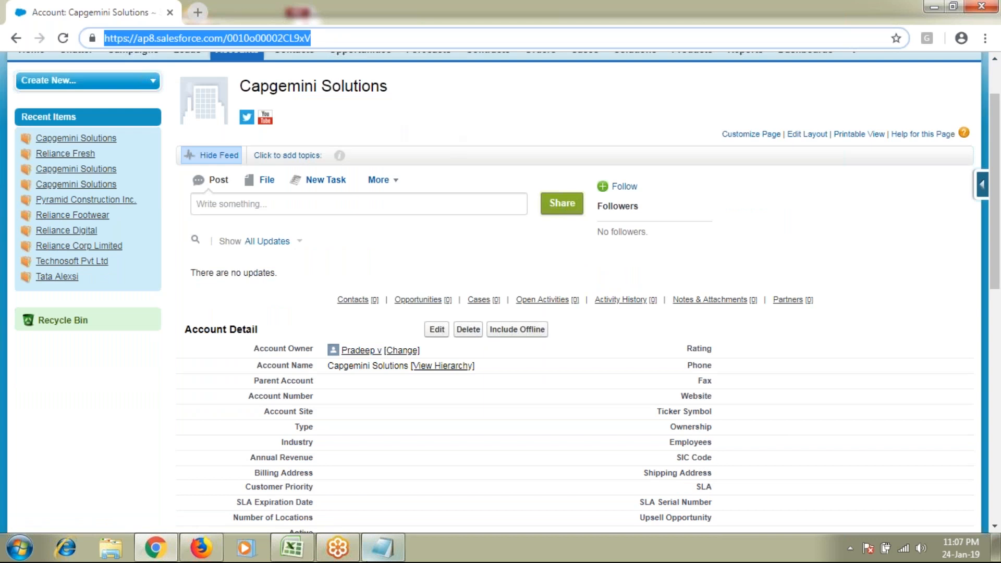
mouse_move(384, 551)
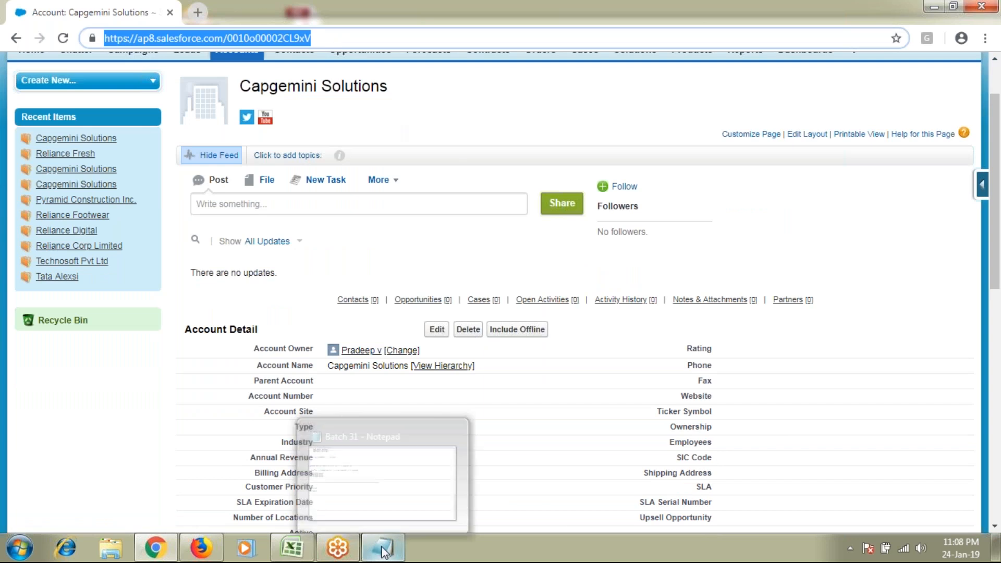
click(383, 548)
key(ctrl+v)
Delete this Capgemini Solutions account and confirm the deletion
key(alt+Tab)
click(468, 329)
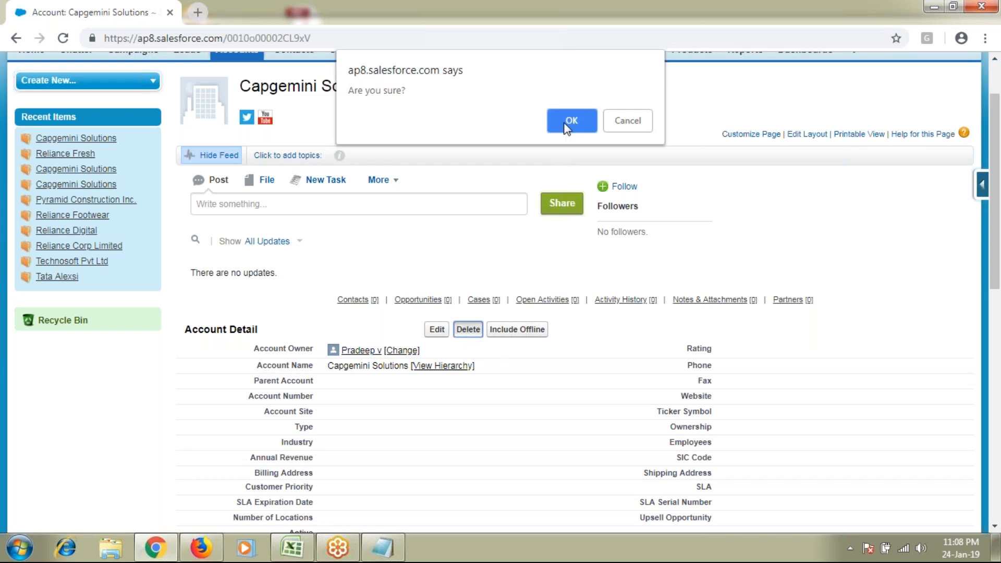
click(565, 121)
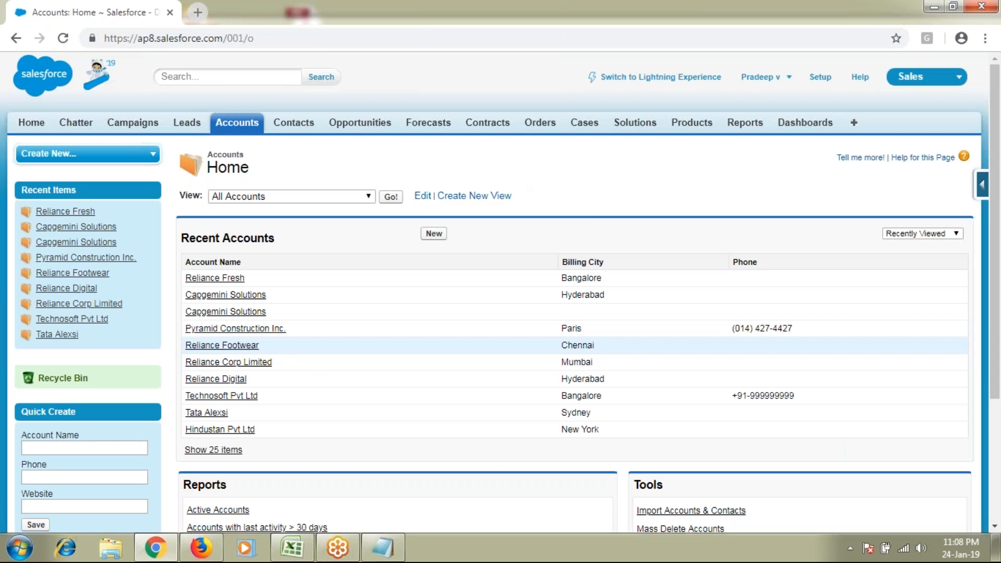
Open the Recycle Bin showing the deleted Capgemini Solutions account and its deletion date
scroll(86, 323, down, 1)
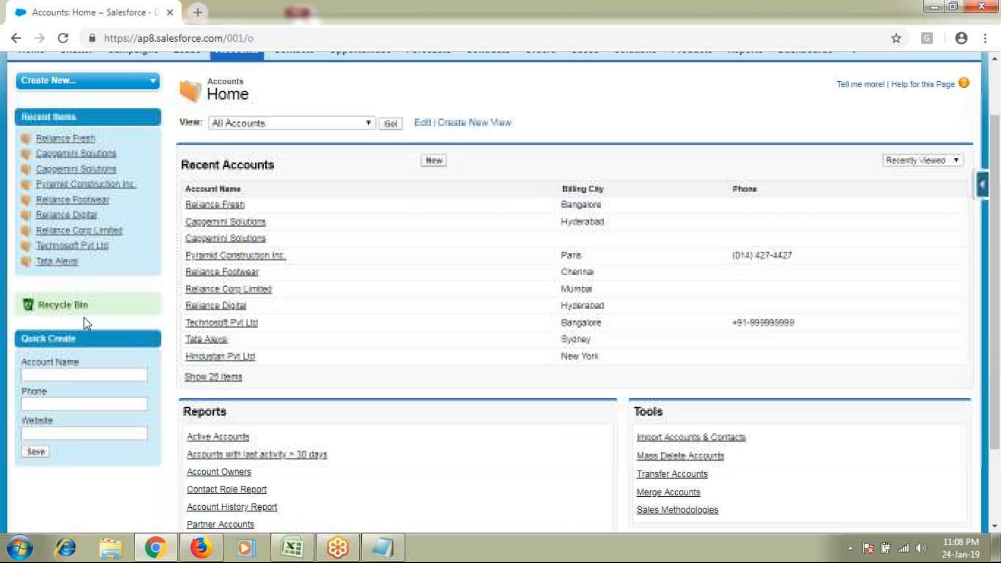
drag(88, 306, 38, 306)
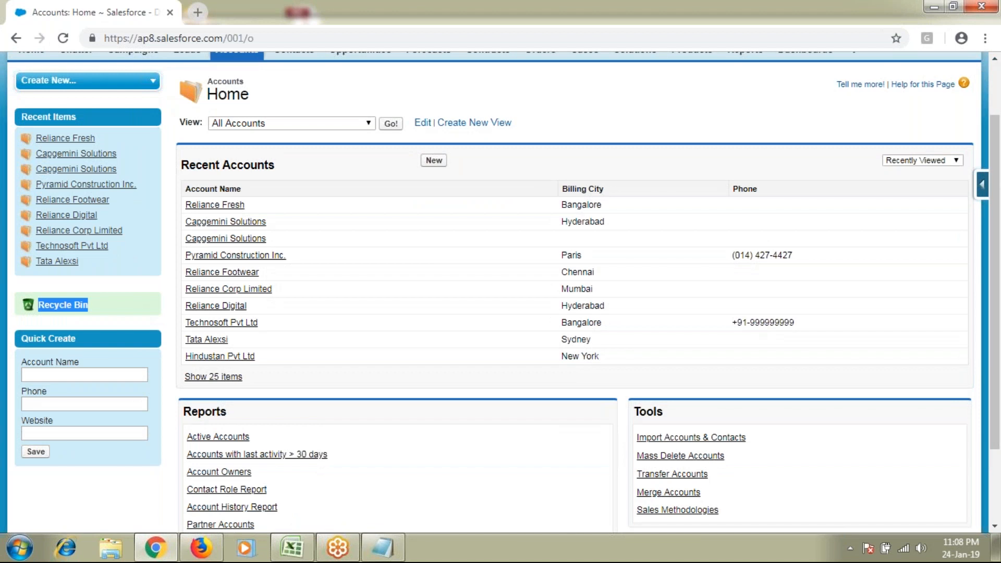
click(62, 305)
drag(296, 161, 225, 161)
drag(820, 274, 746, 279)
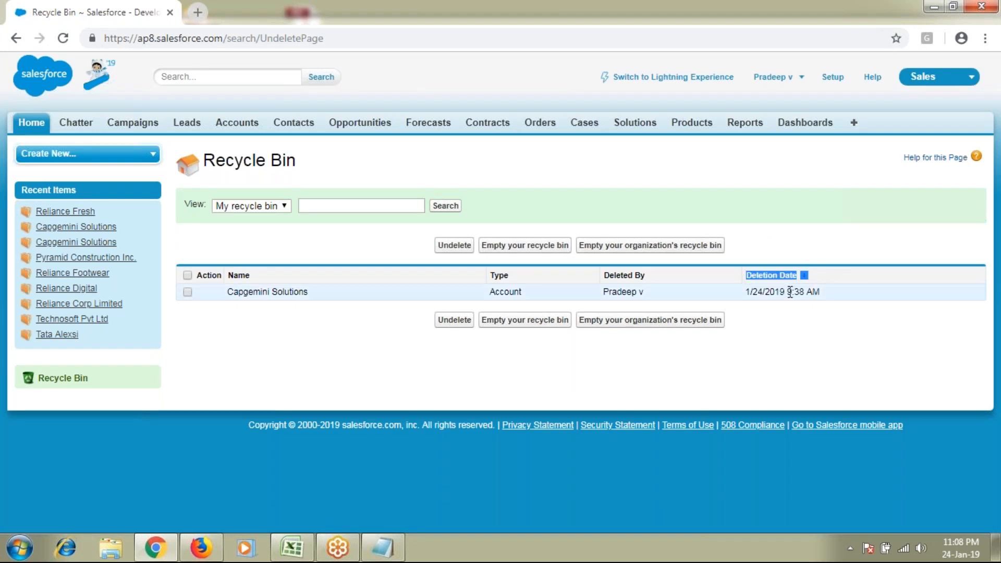
drag(228, 292, 284, 292)
click(319, 285)
triple_click(267, 160)
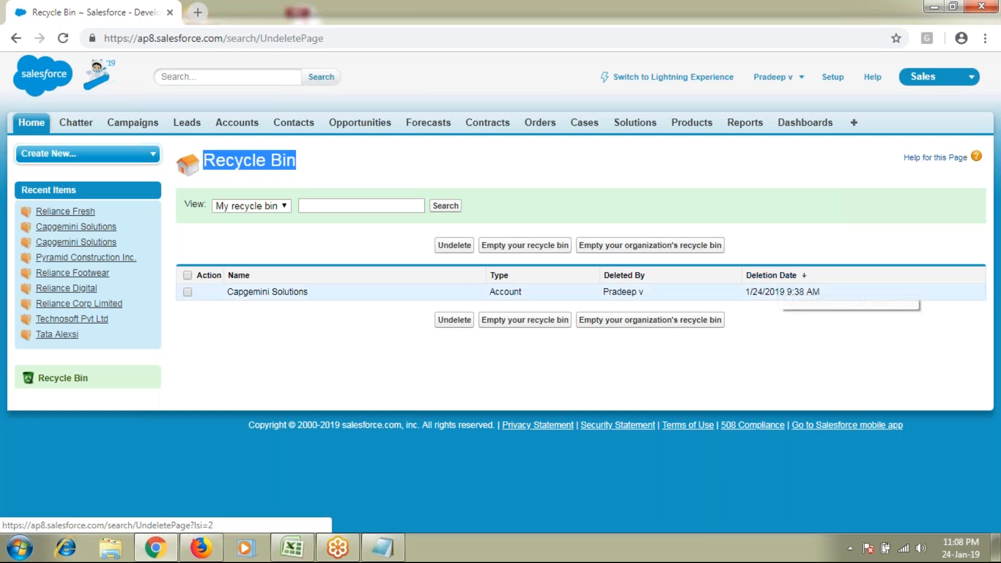
drag(233, 291, 308, 292)
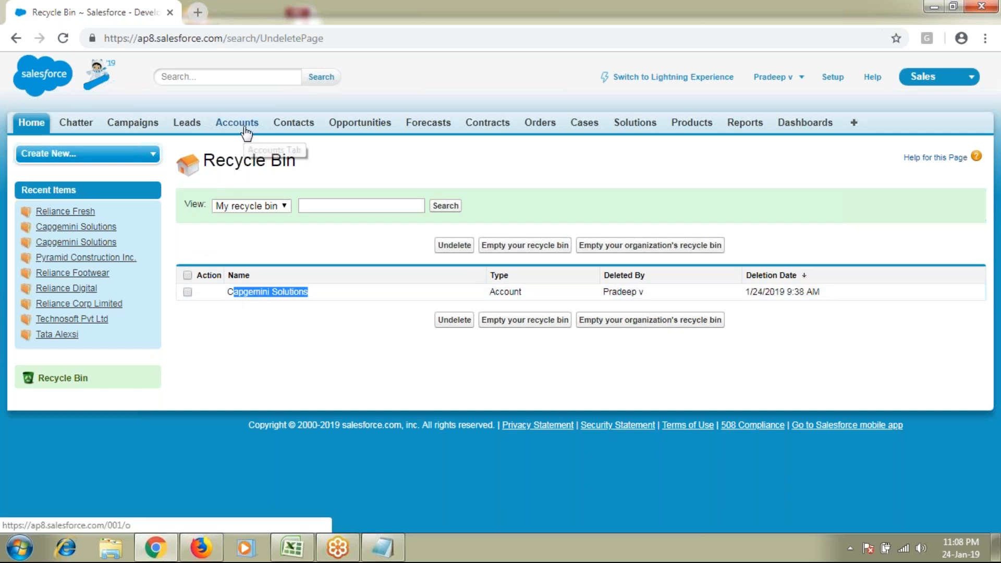
Tick and then untick the Capgemini Solutions row checkbox
click(188, 292)
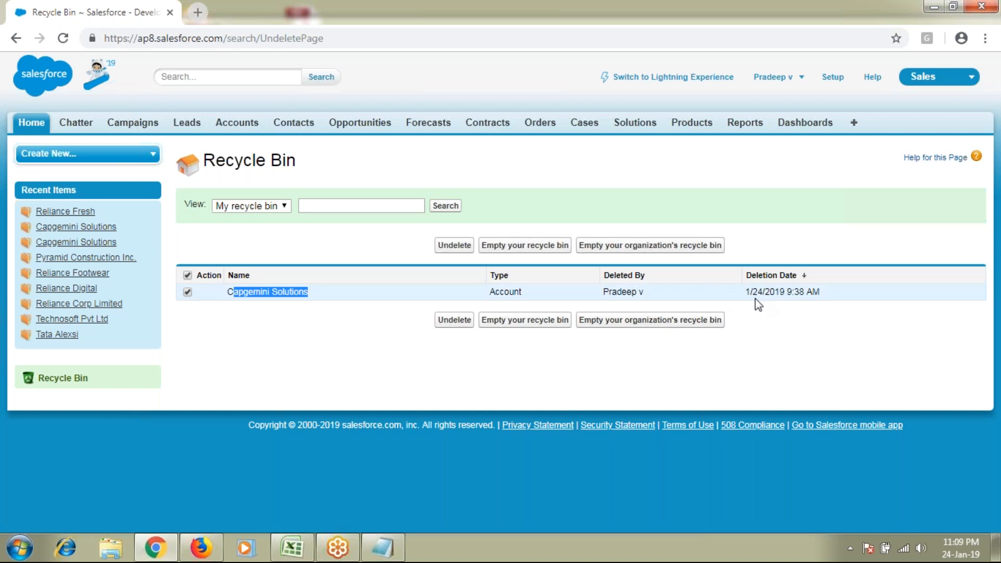
click(774, 356)
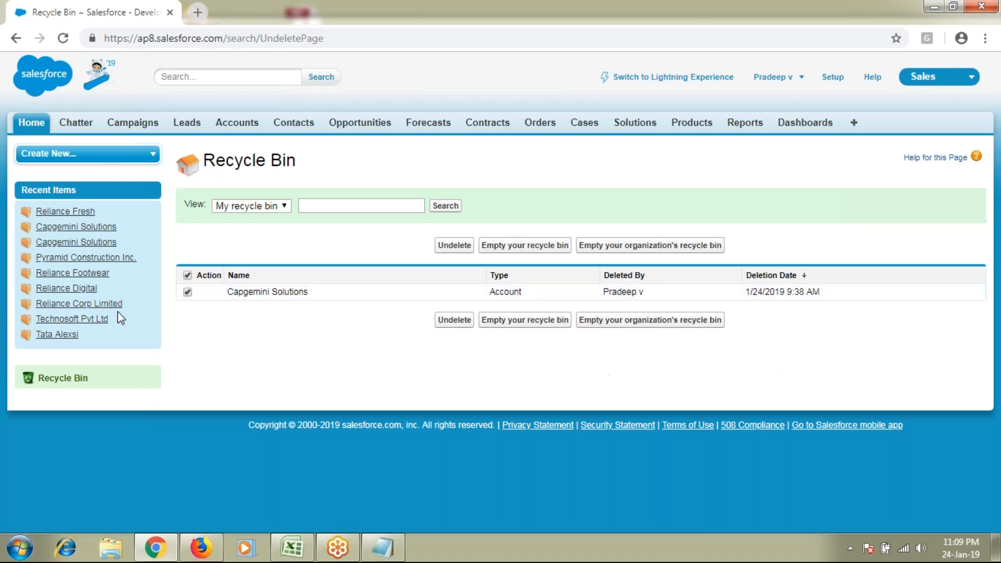
click(186, 292)
drag(227, 296, 561, 296)
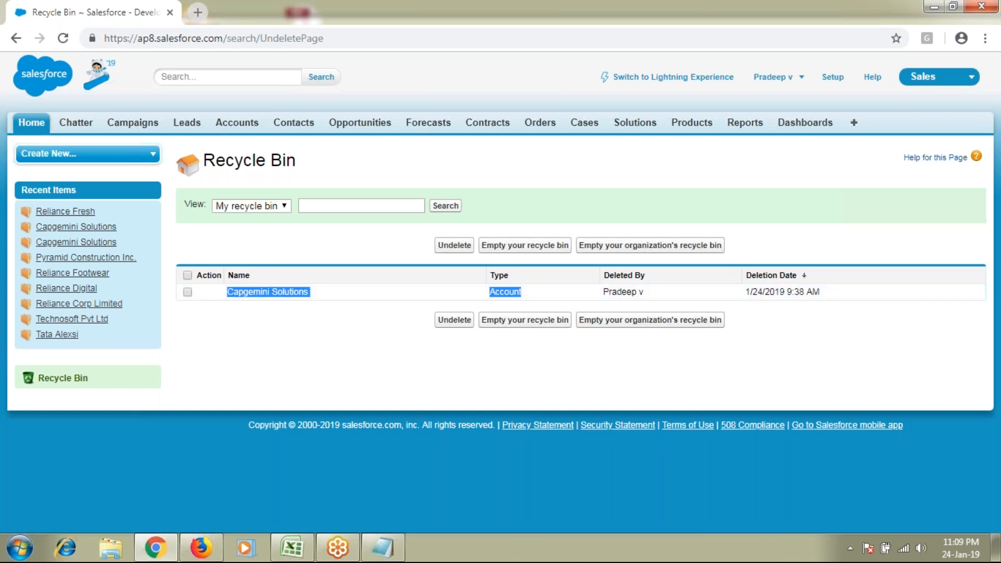
drag(744, 275, 758, 291)
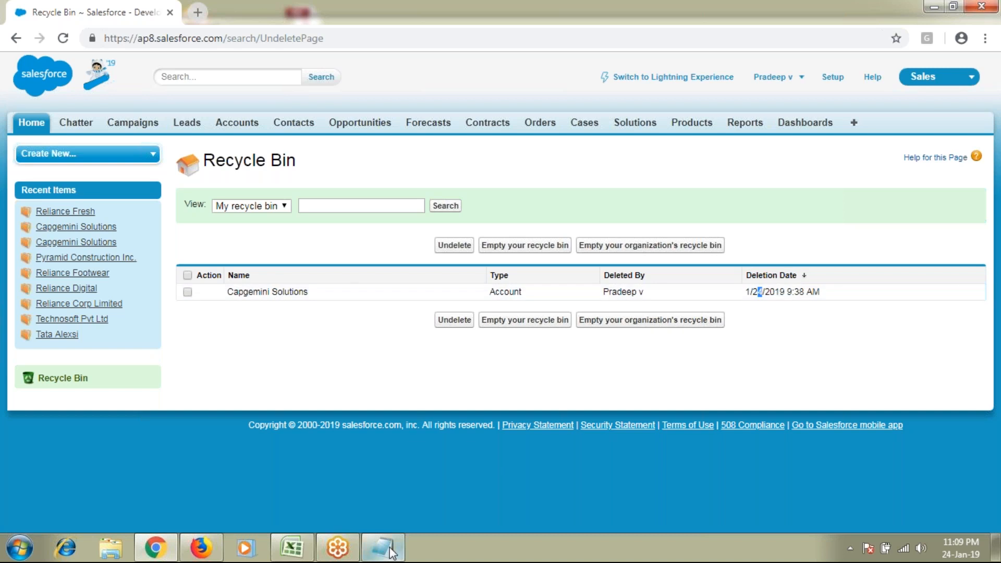
mouse_move(392, 553)
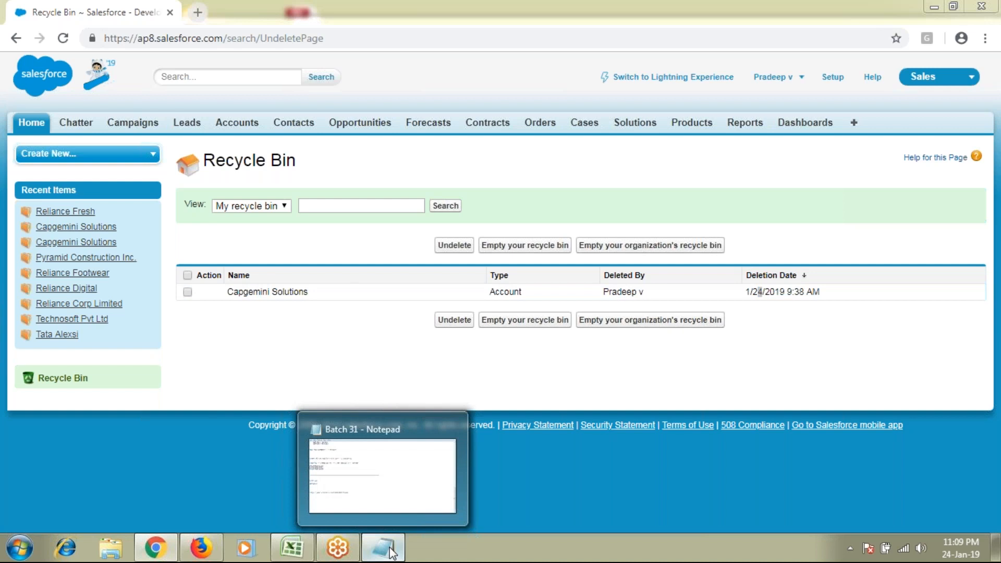
click(392, 552)
drag(377, 384, 127, 383)
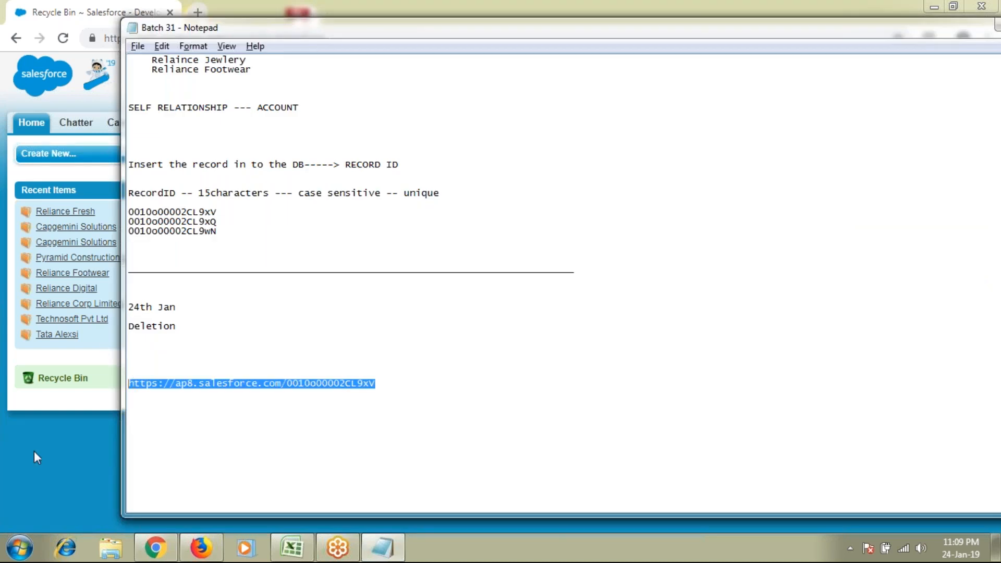
click(101, 341)
Load the deleted account's copied record URL in the address bar
click(342, 37)
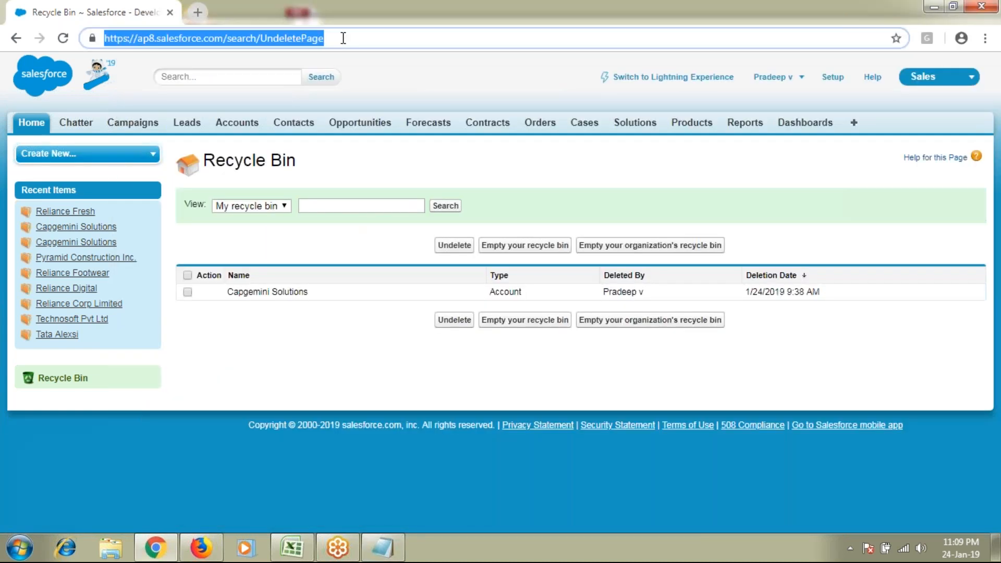
text(https://ap8.salesforce.com/0010o000002CL9xV)
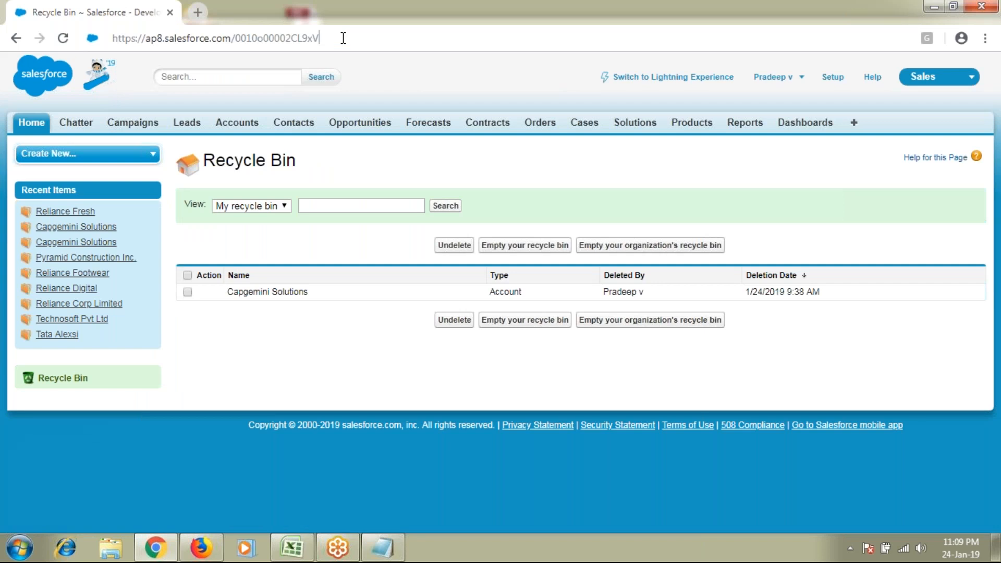
key(Return)
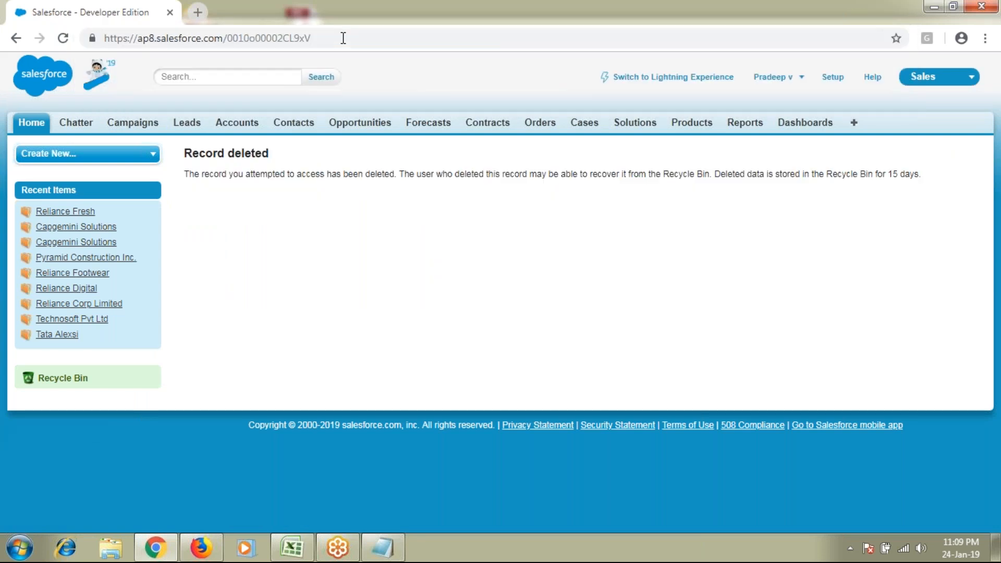
Review the Record deleted notice and 15-day Recycle Bin retention, then return to Accounts
drag(188, 152, 290, 152)
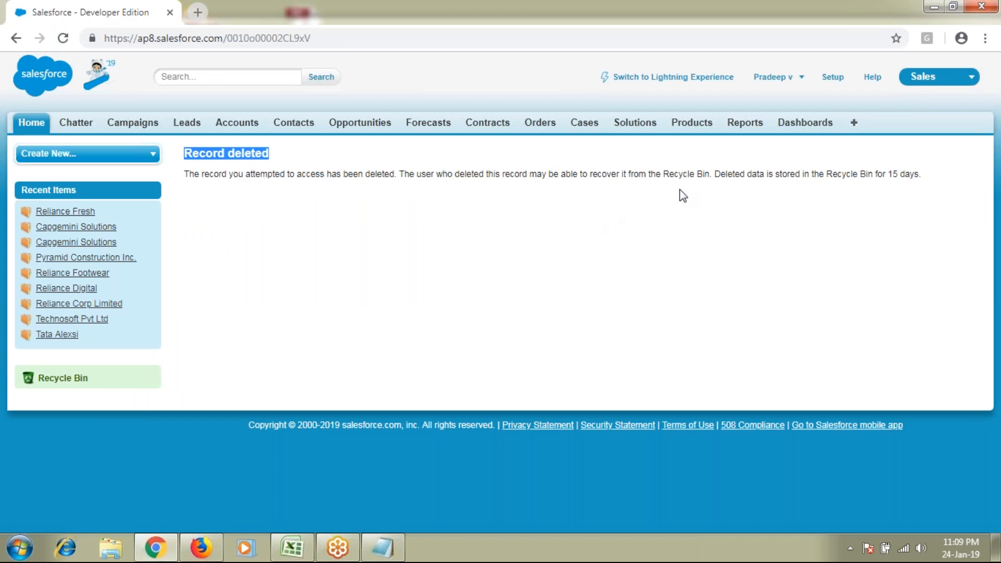
drag(719, 173, 923, 173)
drag(924, 174, 920, 172)
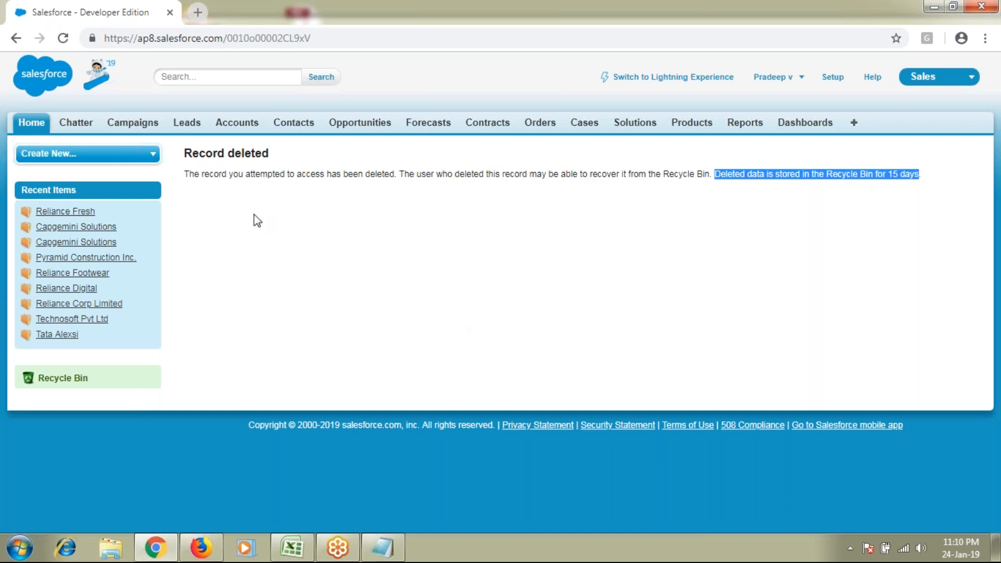
click(242, 126)
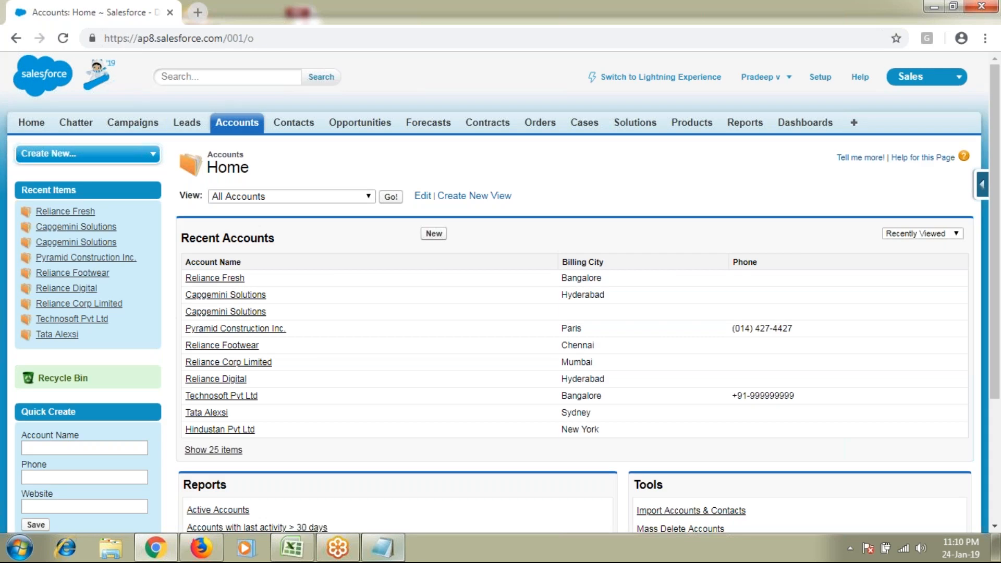
Review the List View Page line in the notes, then return to the Salesforce Accounts Home page
key(alt+Tab)
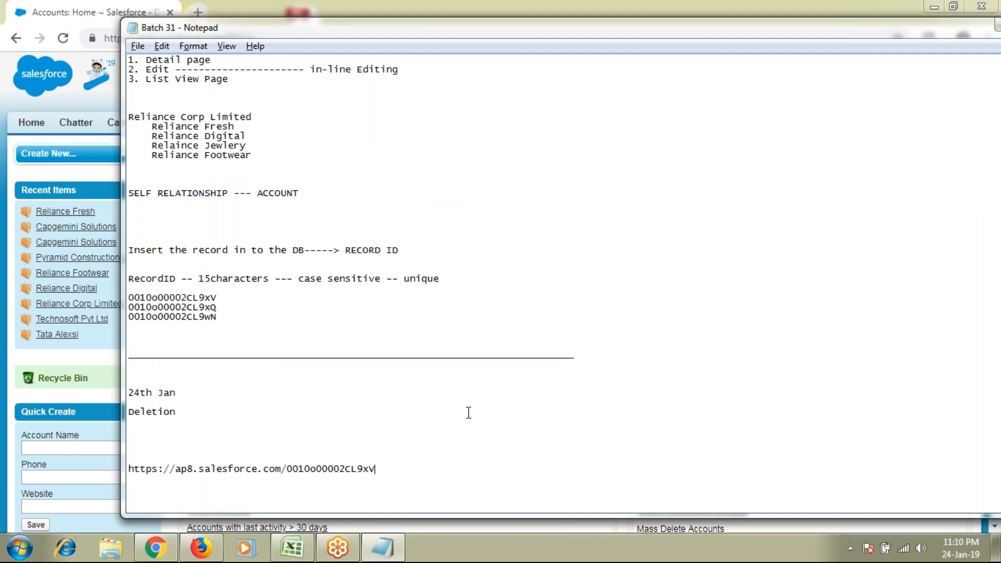
scroll(468, 412, up, 8)
drag(211, 289, 230, 308)
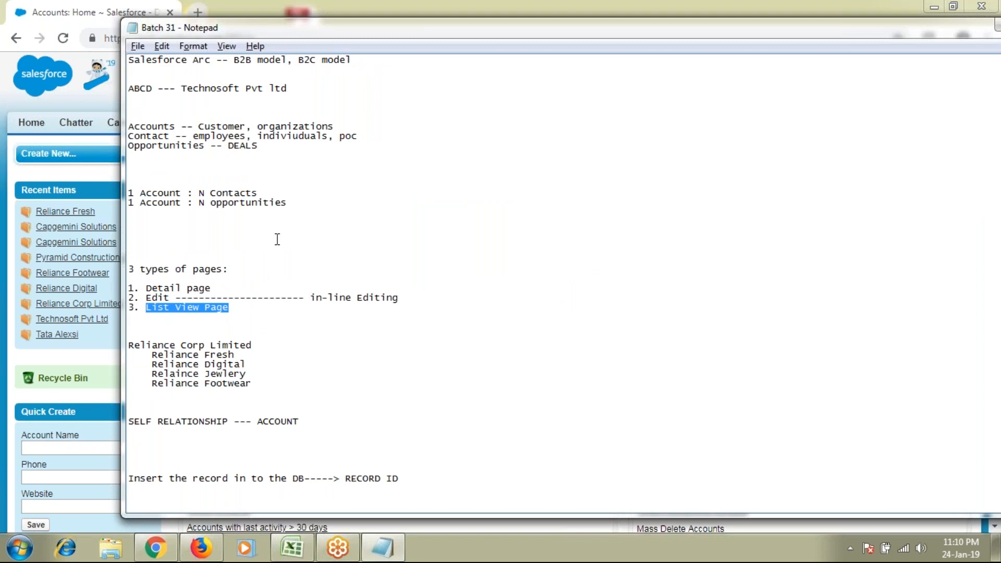
key(alt+Tab)
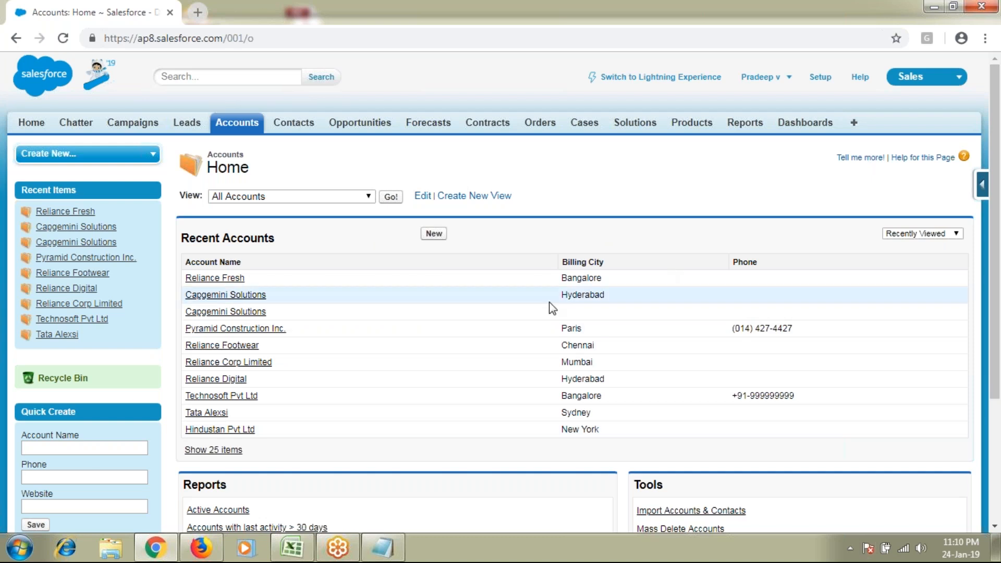
click(388, 553)
click(388, 553)
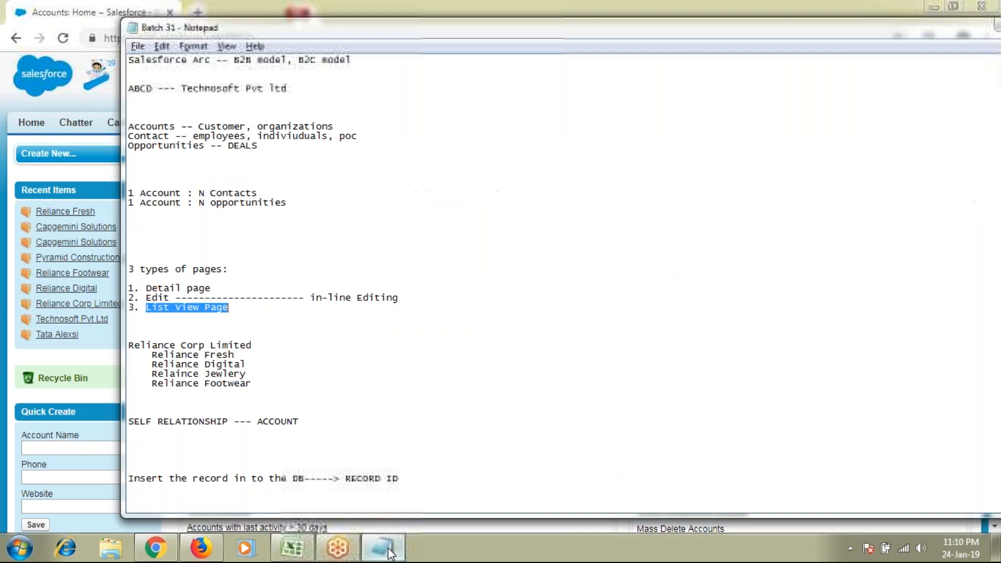
scroll(519, 463, down, 3)
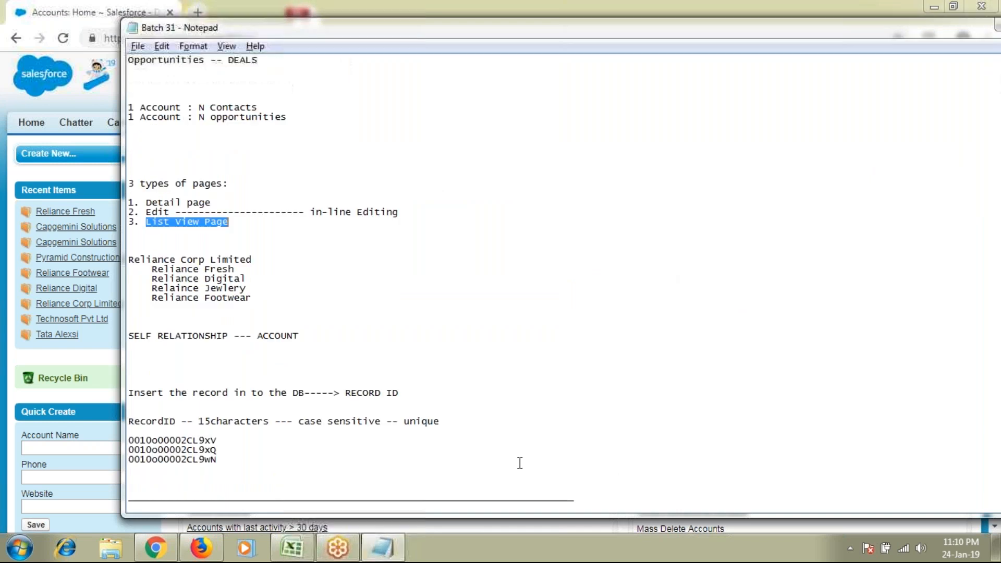
key(alt+Tab)
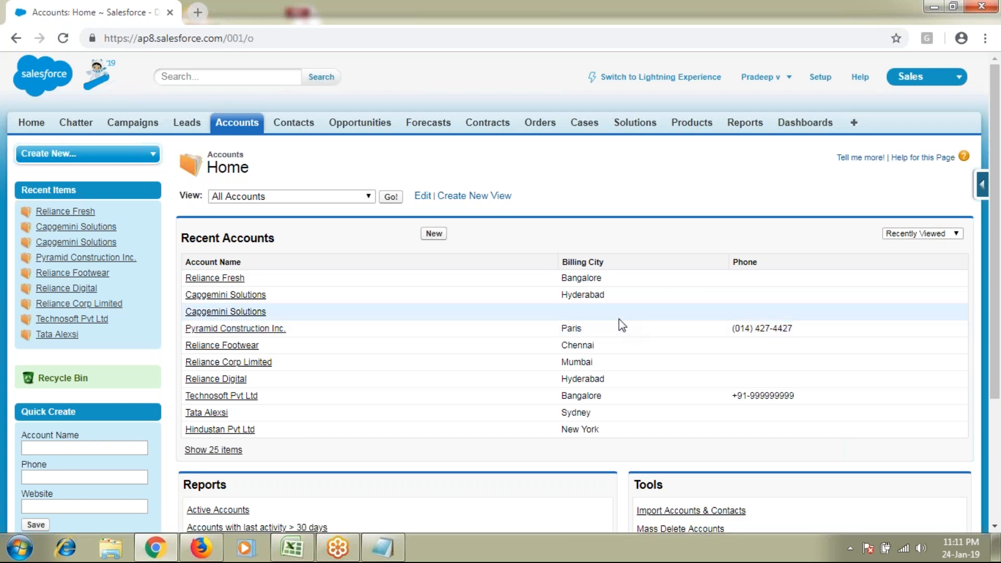
Start a new account record and enter India as its Billing Country
click(433, 234)
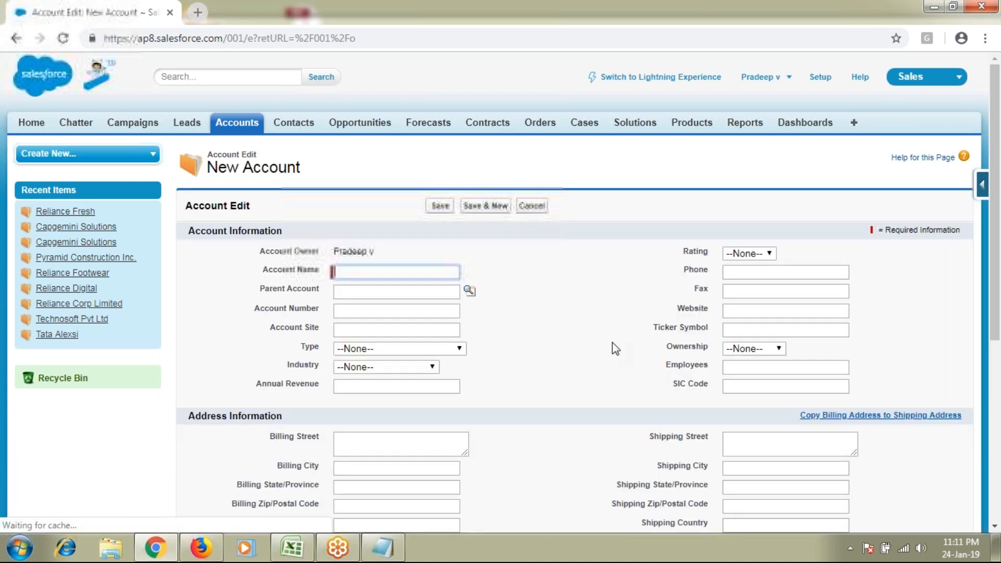
scroll(614, 348, down, 3)
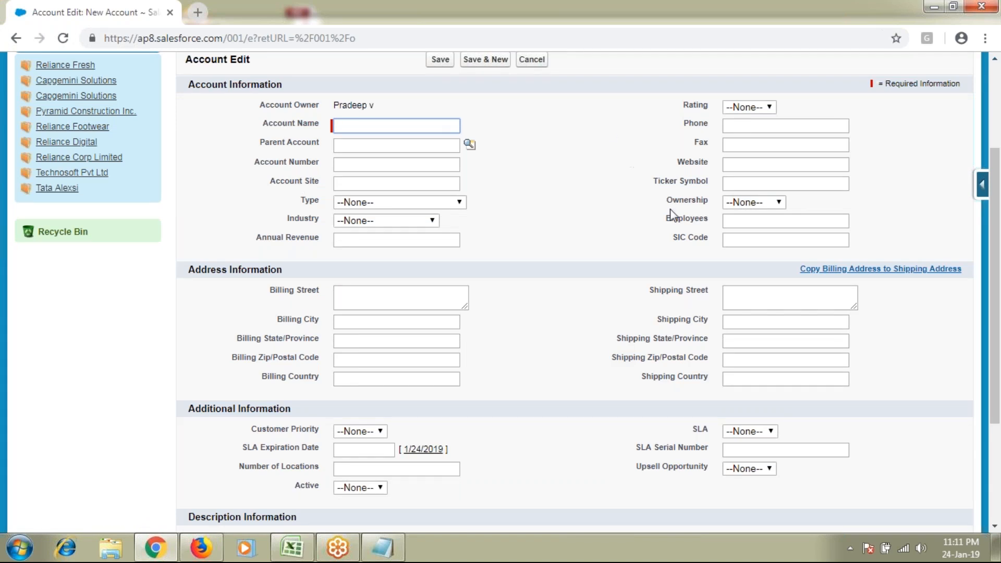
drag(265, 378, 363, 376)
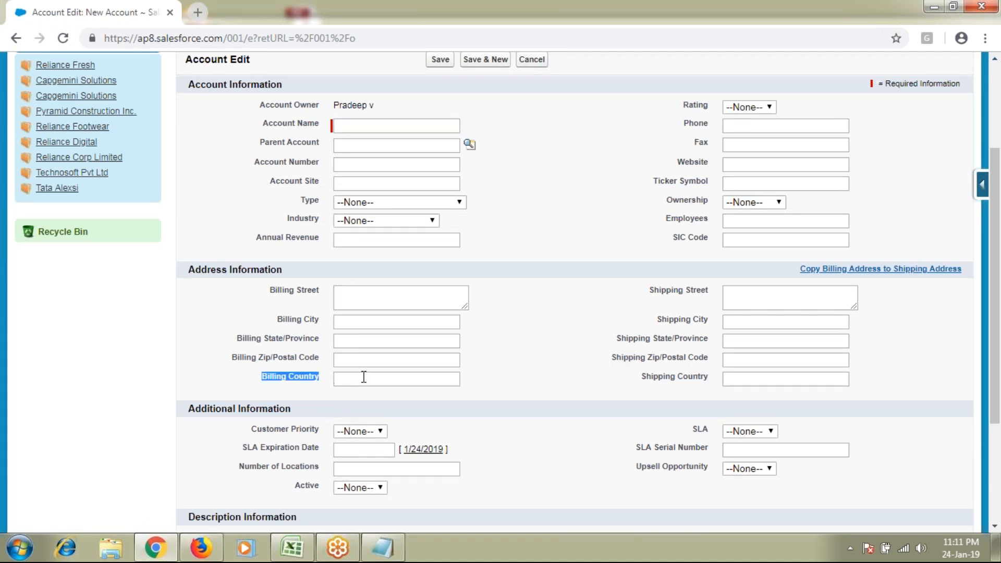
click(364, 376)
text(India)
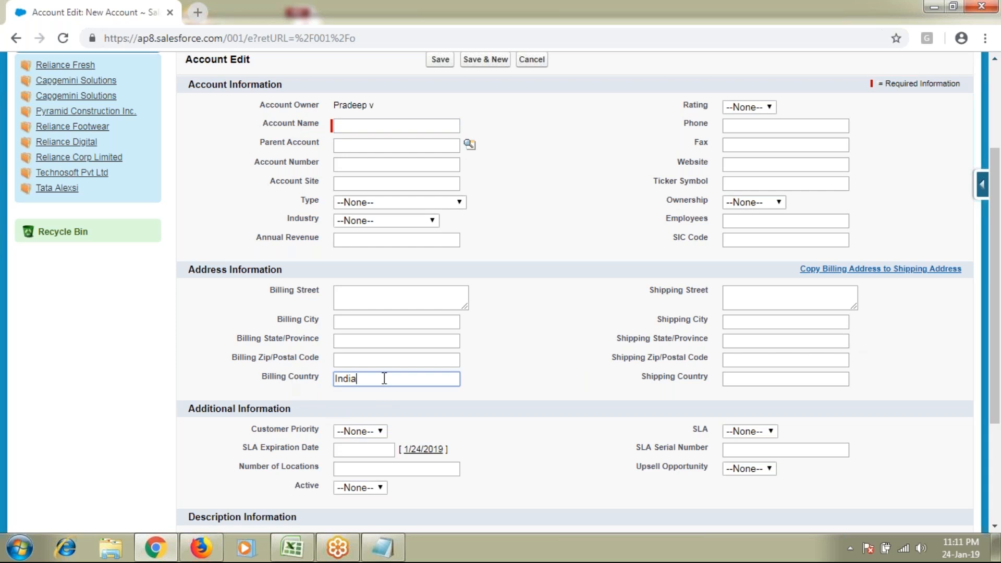
drag(362, 380, 203, 271)
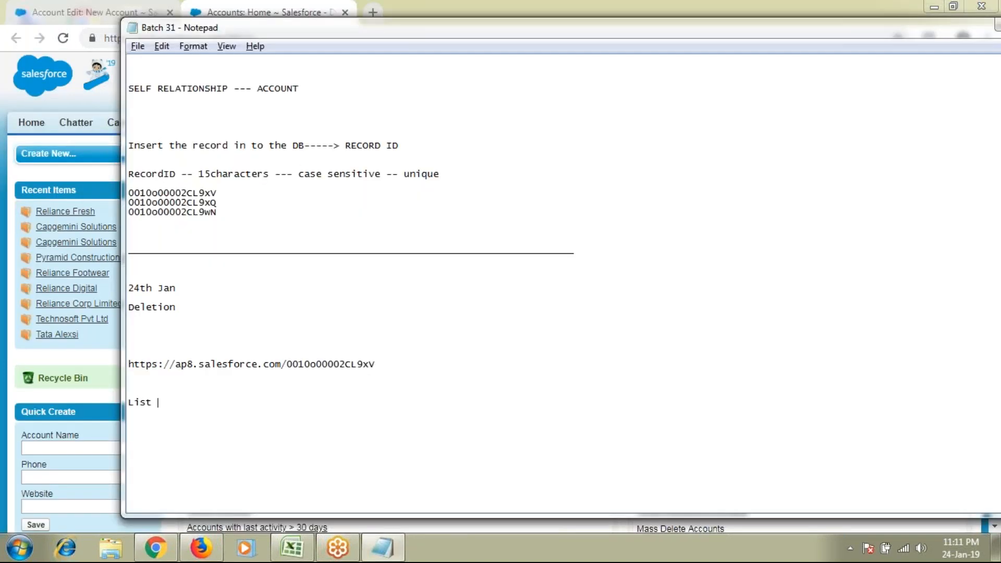
text(View)
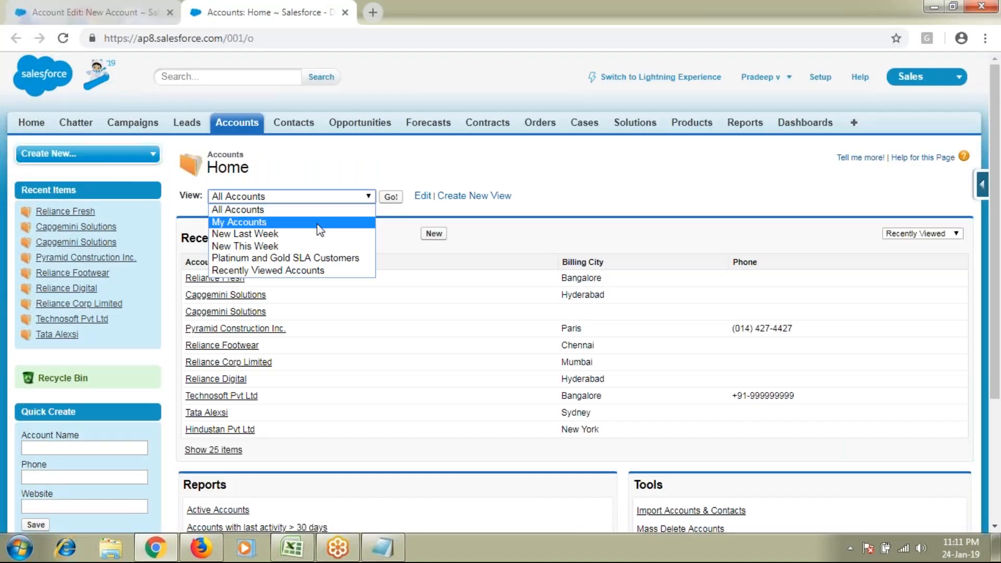
click(323, 210)
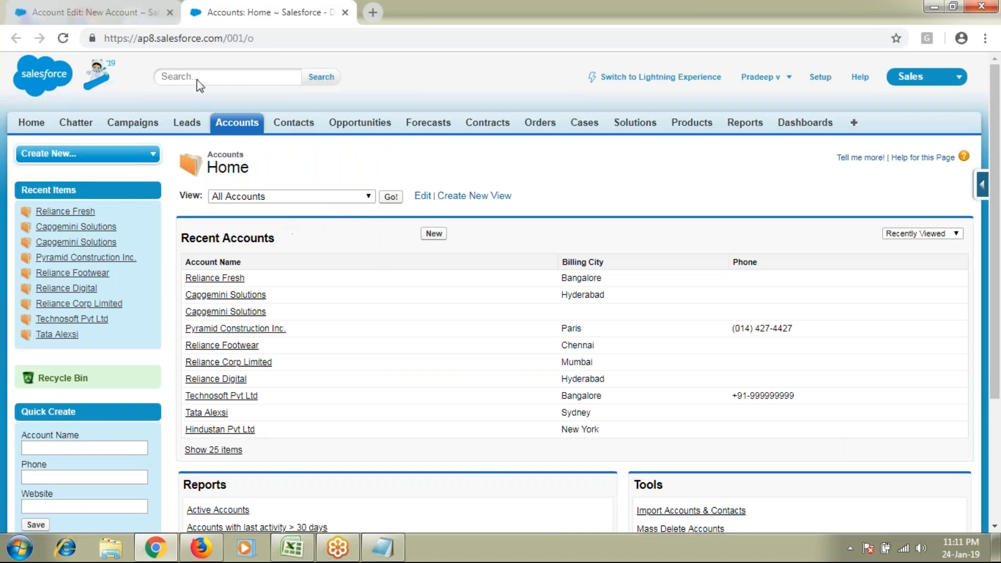
click(125, 13)
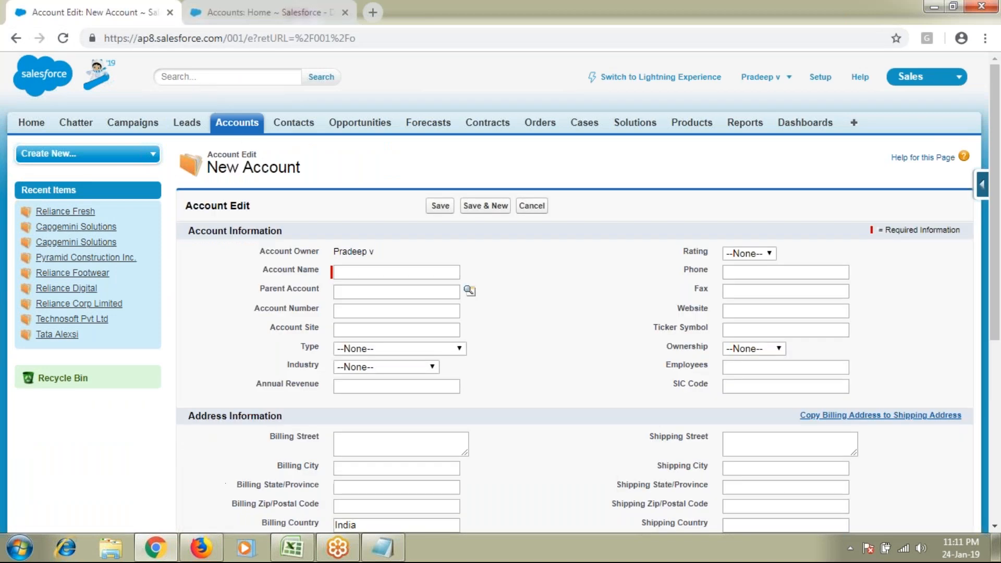
scroll(474, 376, down, 1)
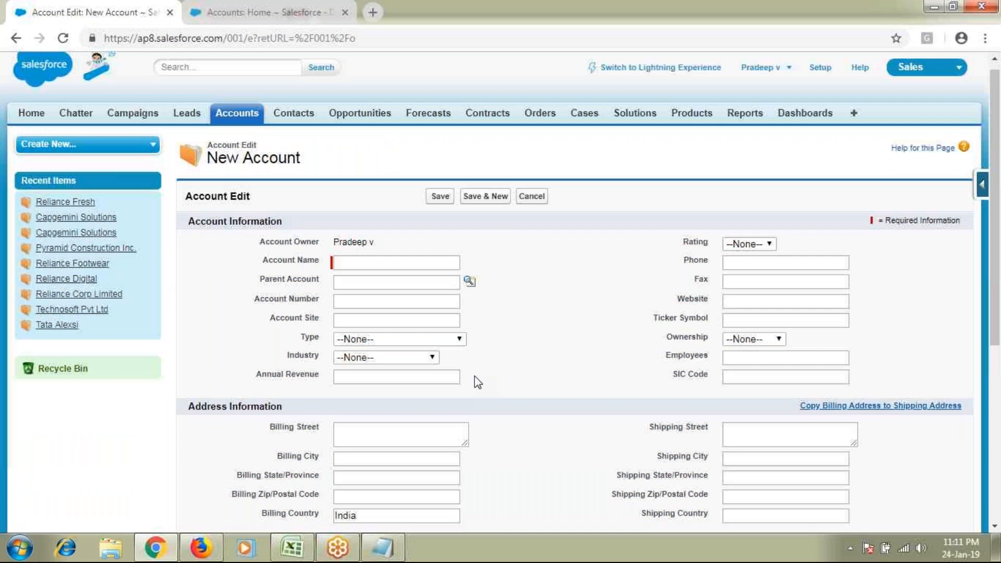
scroll(475, 376, down, 3)
double_click(369, 380)
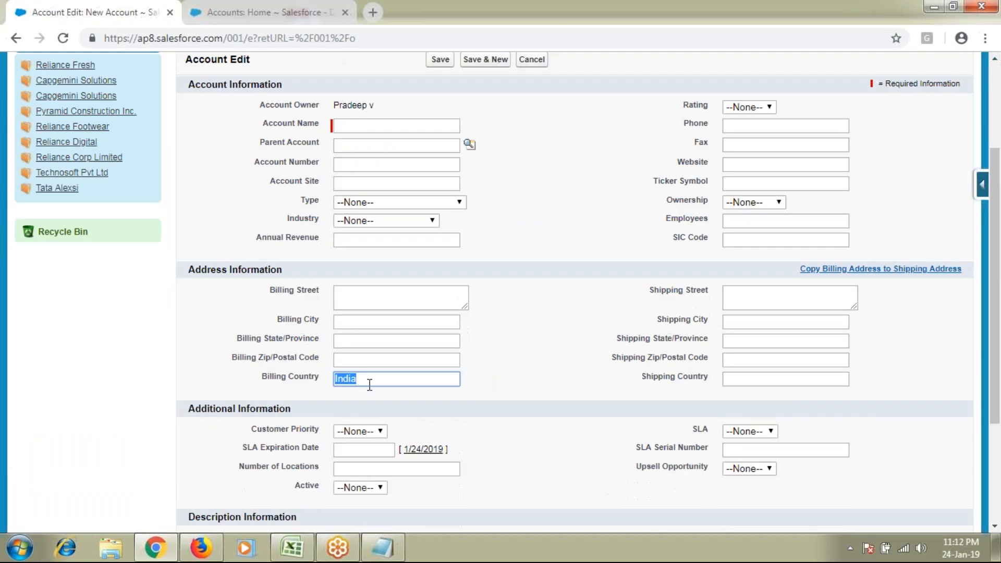
click(384, 381)
key(shift+Left)
key(shift+Left)
key(shift+Left)
key(shift+Left)
key(shift+Left)
drag(269, 105, 528, 356)
click(569, 347)
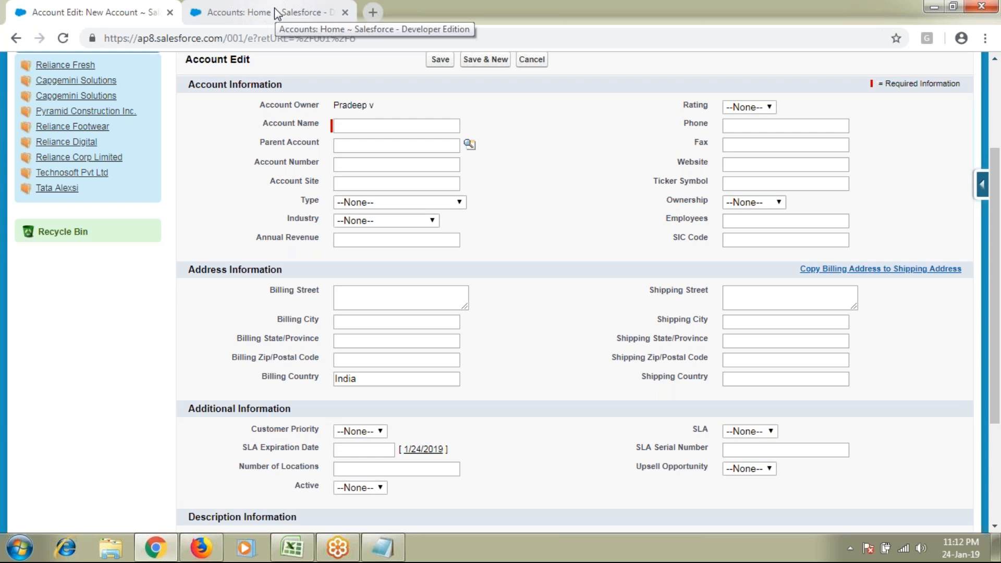
click(256, 15)
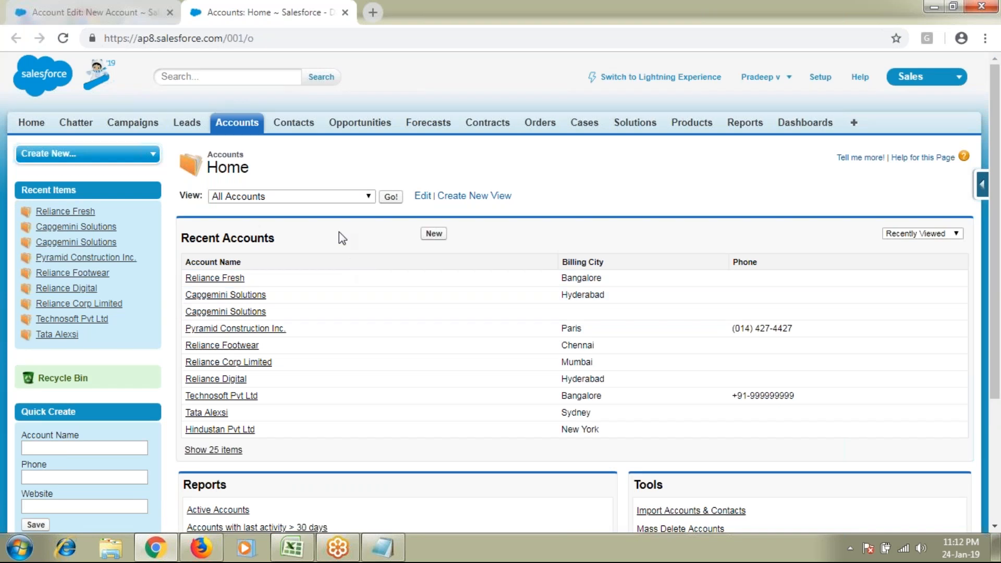
click(339, 196)
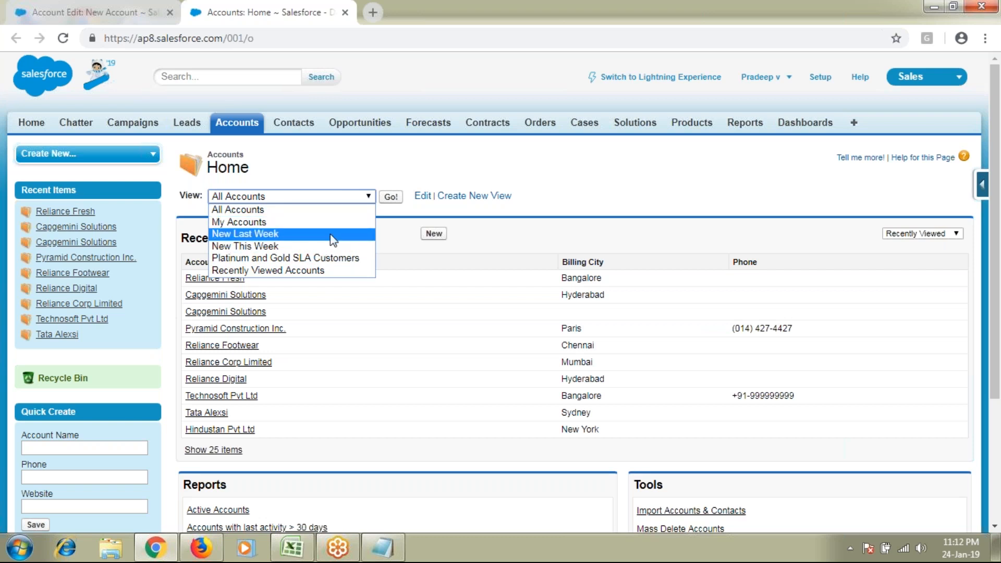
click(565, 224)
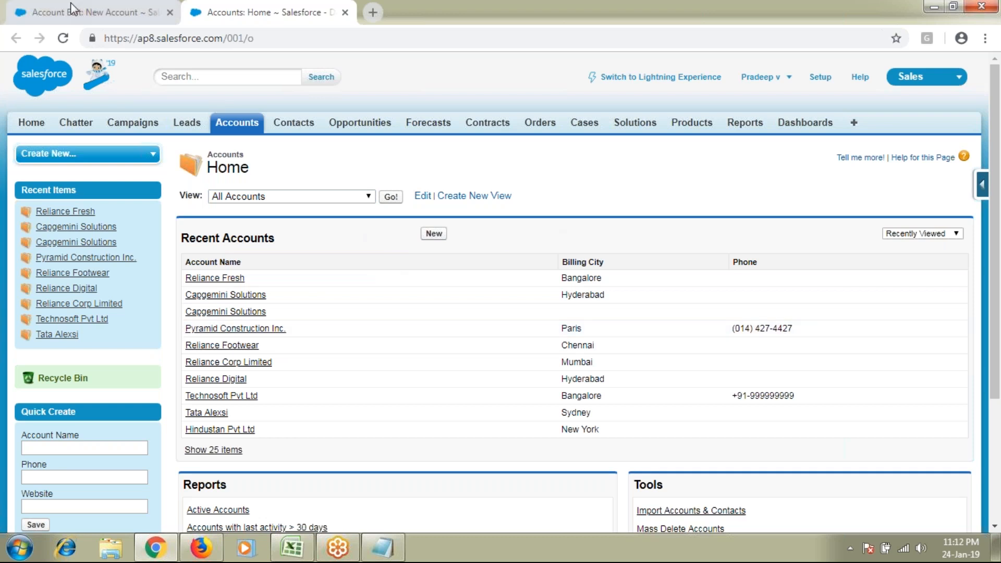
click(51, 1)
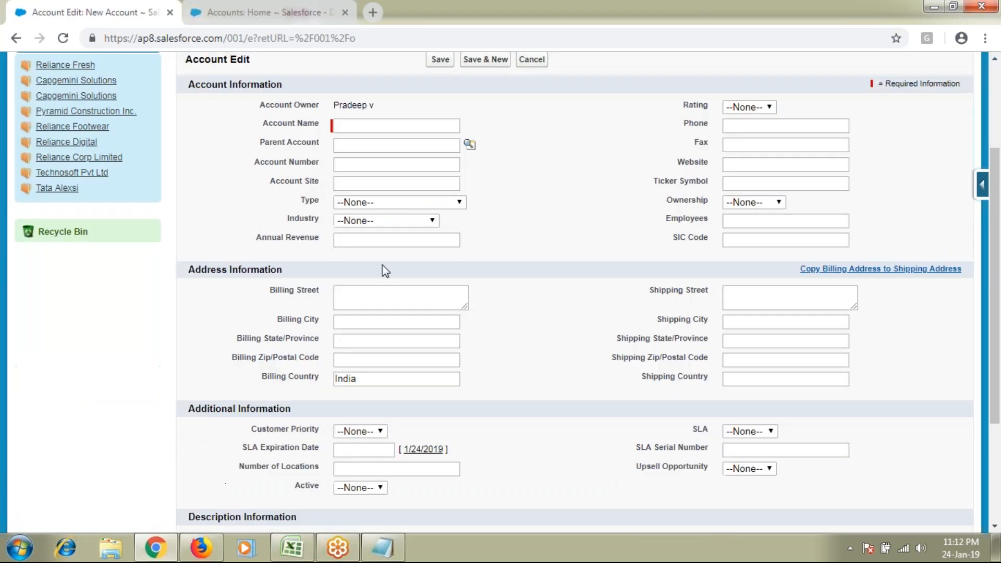
Set the new account's Industry picklist to Healthcare
scroll(384, 270, up, 2)
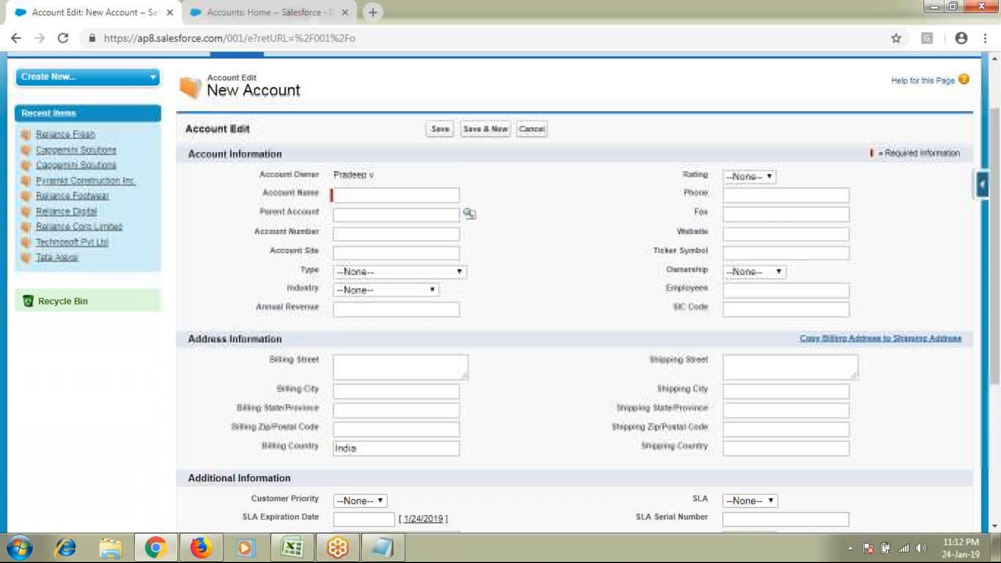
drag(260, 176, 374, 176)
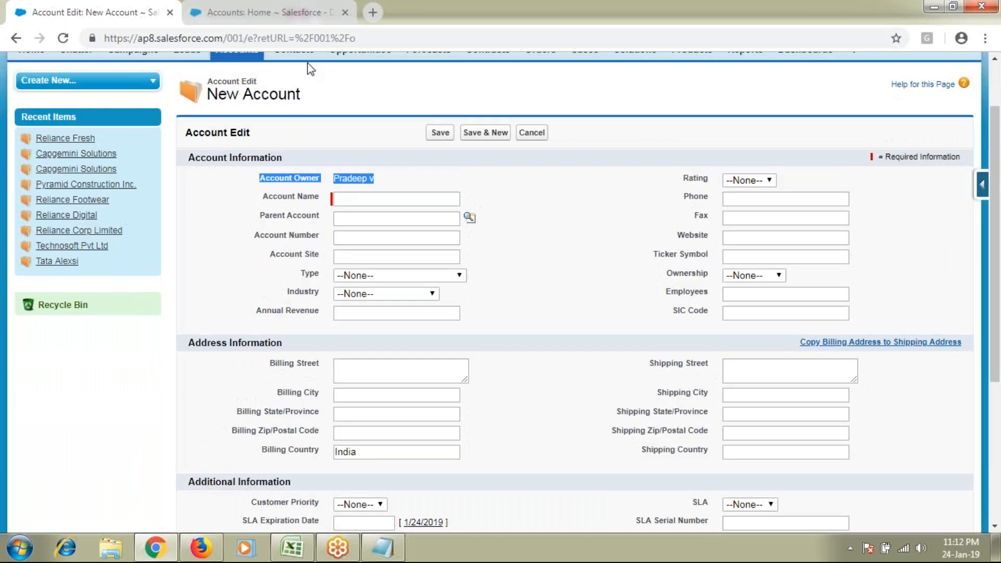
click(285, 11)
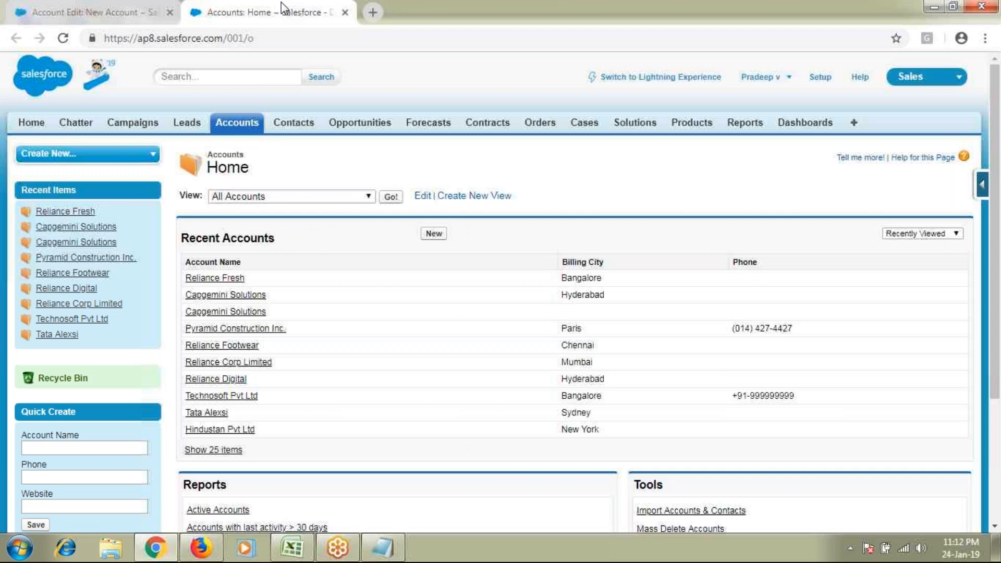
key(ctrl+Tab)
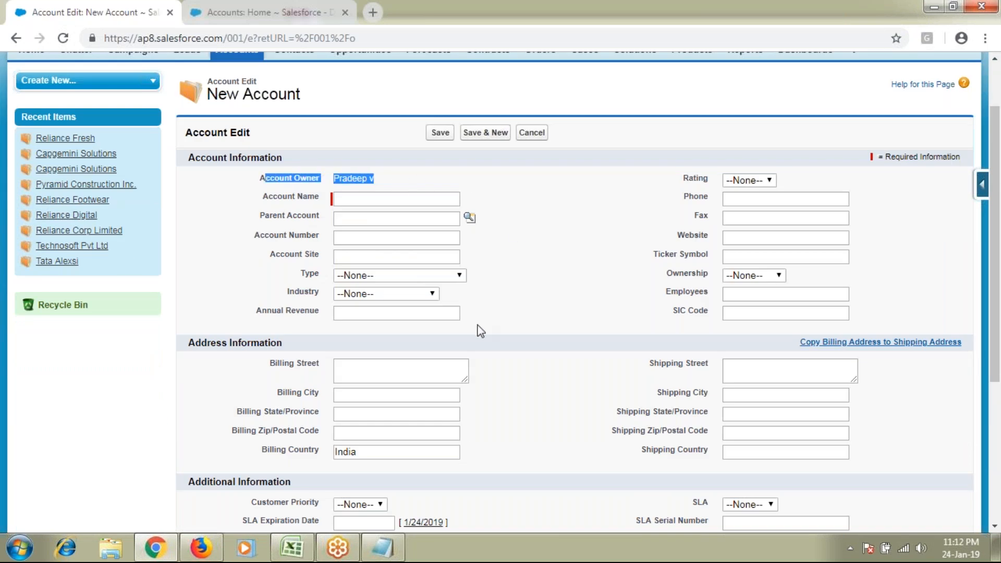
drag(284, 295, 319, 295)
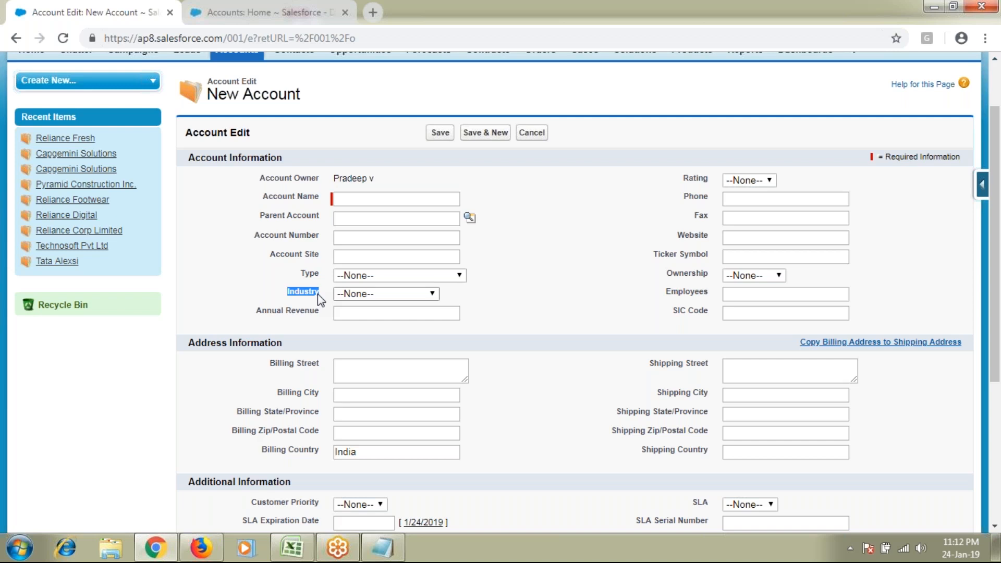
click(417, 295)
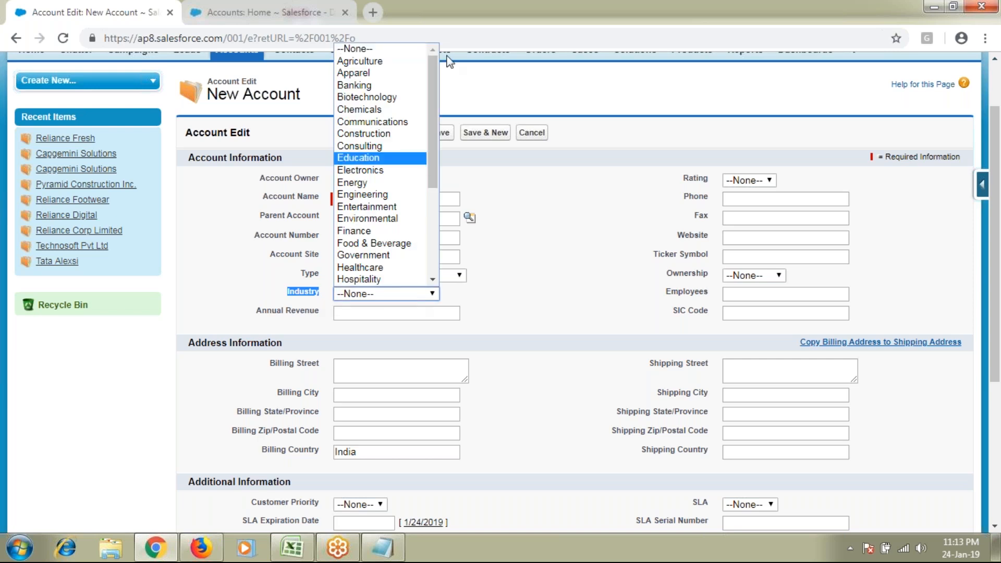
click(386, 267)
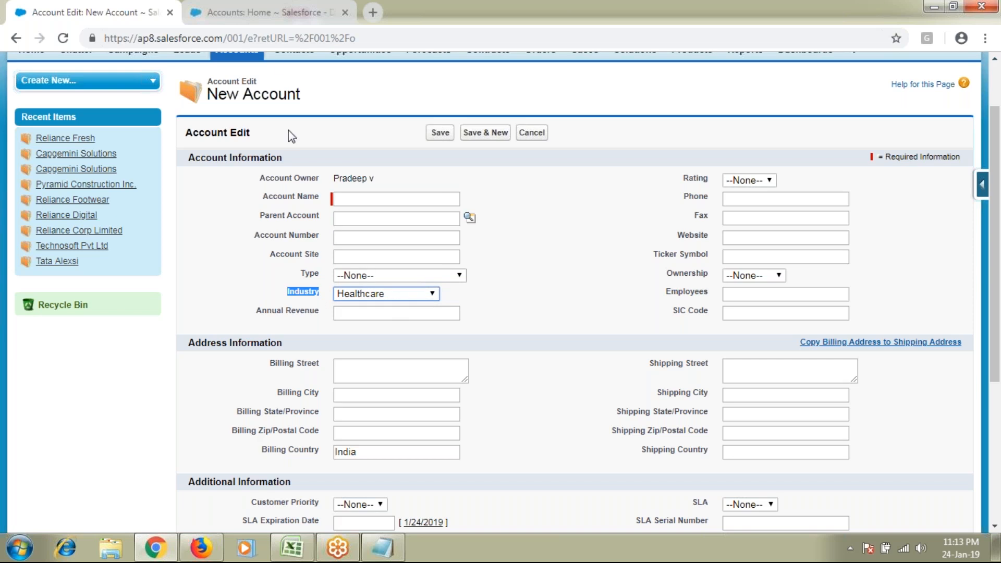
Check the account views list on Accounts Home, then return to the New Account form
click(277, 1)
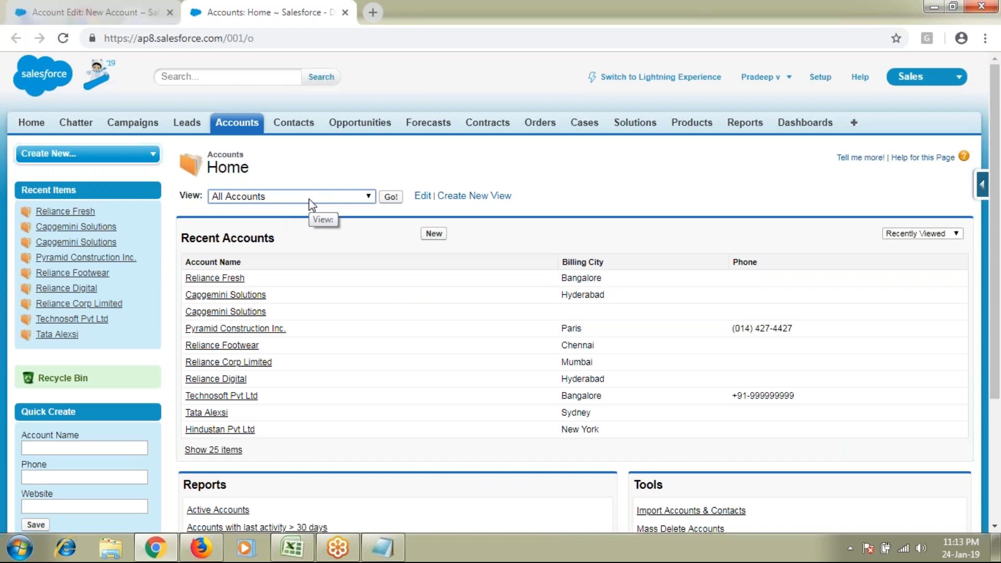
click(308, 198)
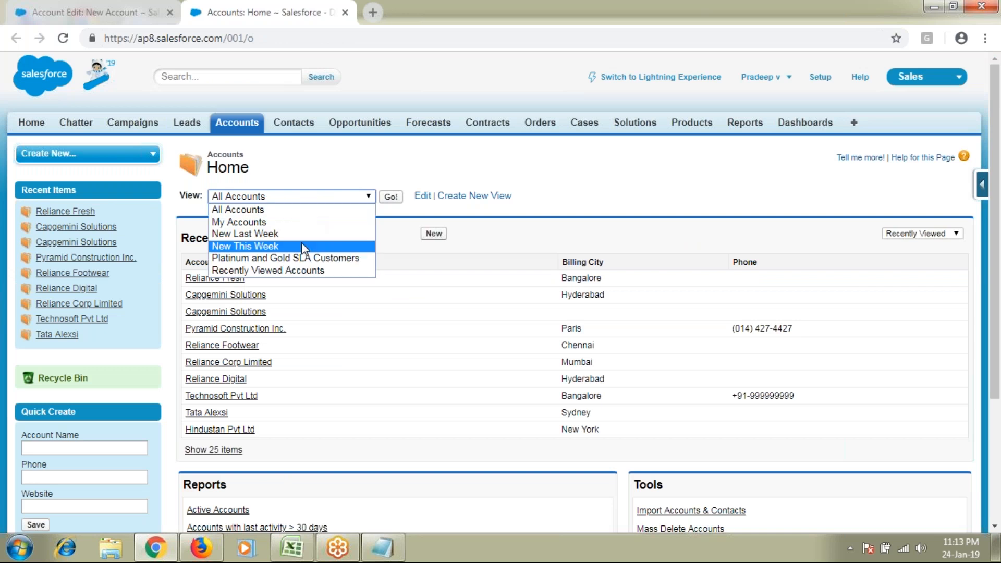
click(609, 192)
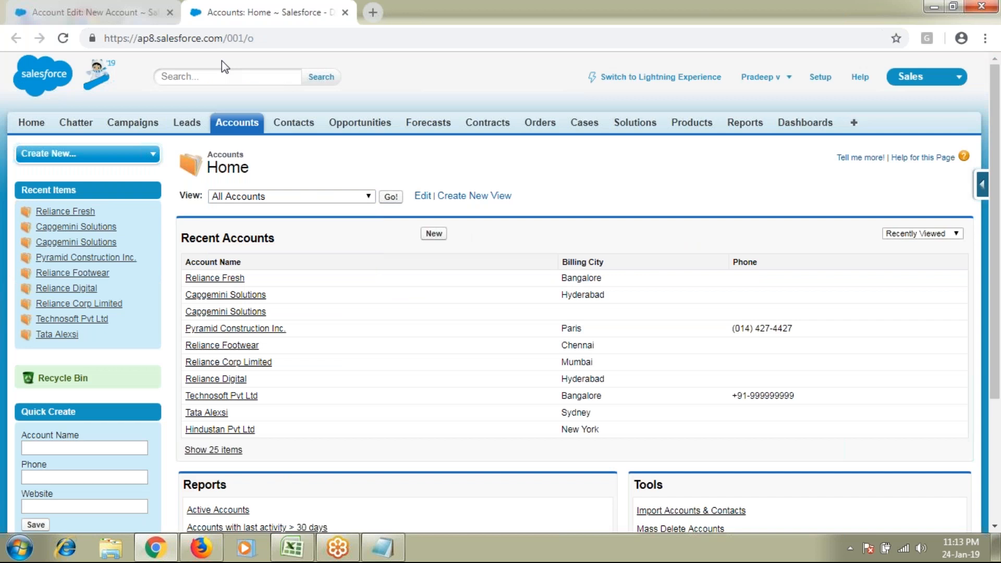
click(157, 5)
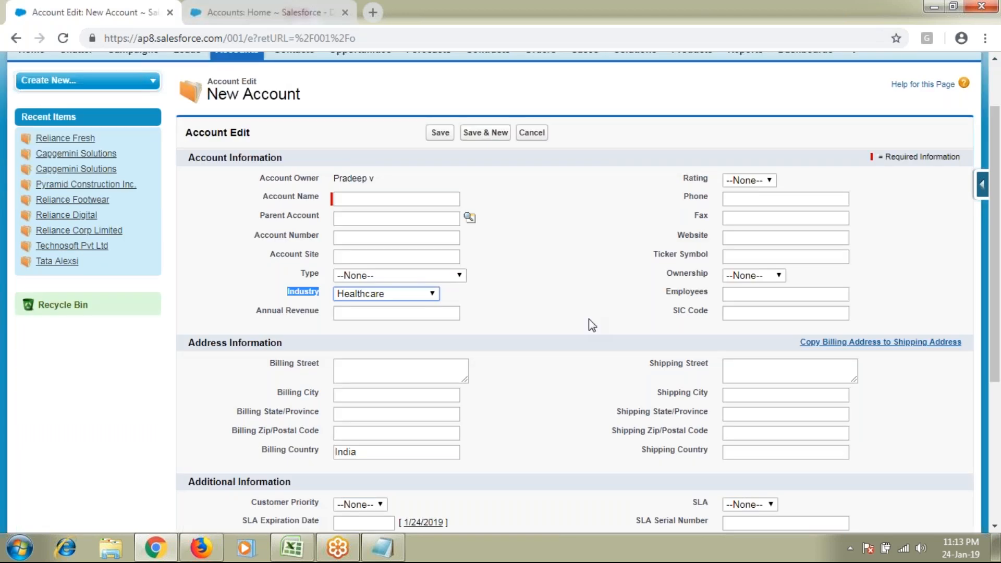
scroll(589, 320, down, 1)
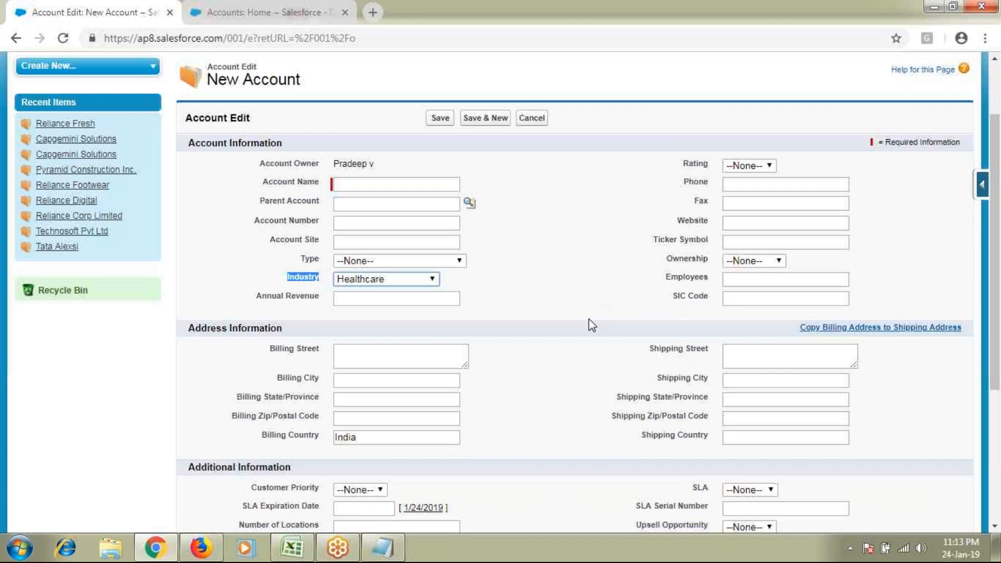
Set the SLA Expiration Date to 1/31/2019 using the date picker
scroll(589, 323, down, 4)
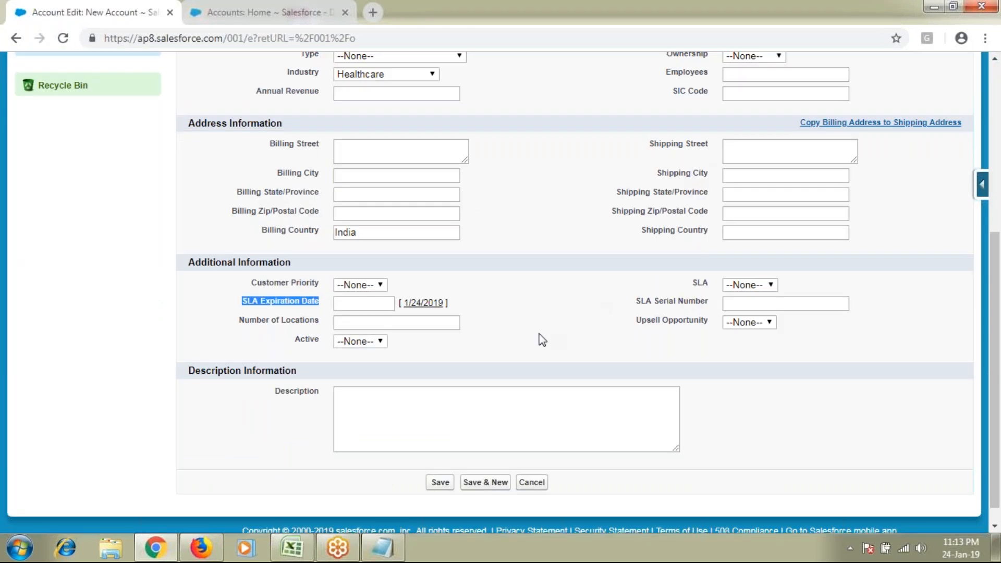
click(368, 301)
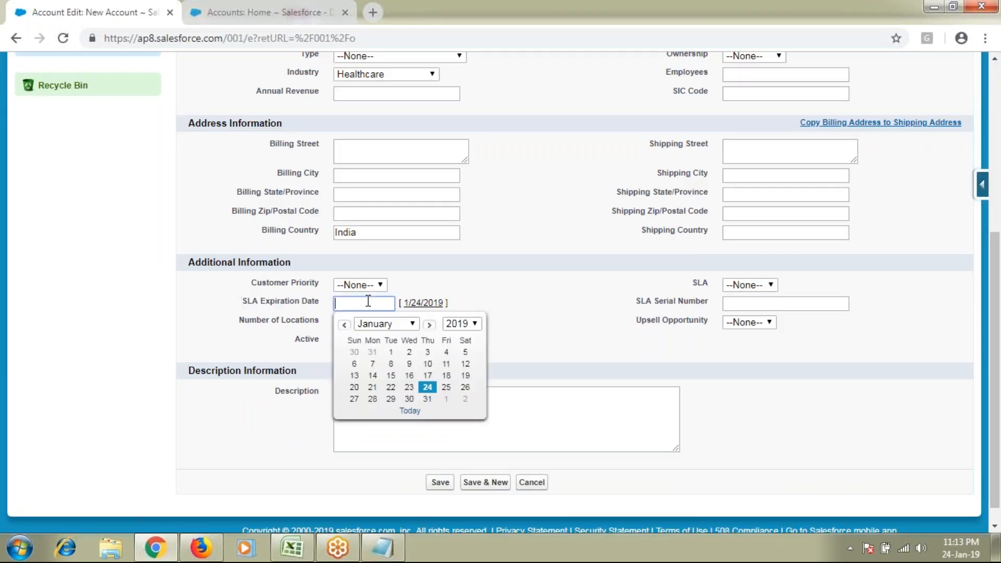
click(427, 398)
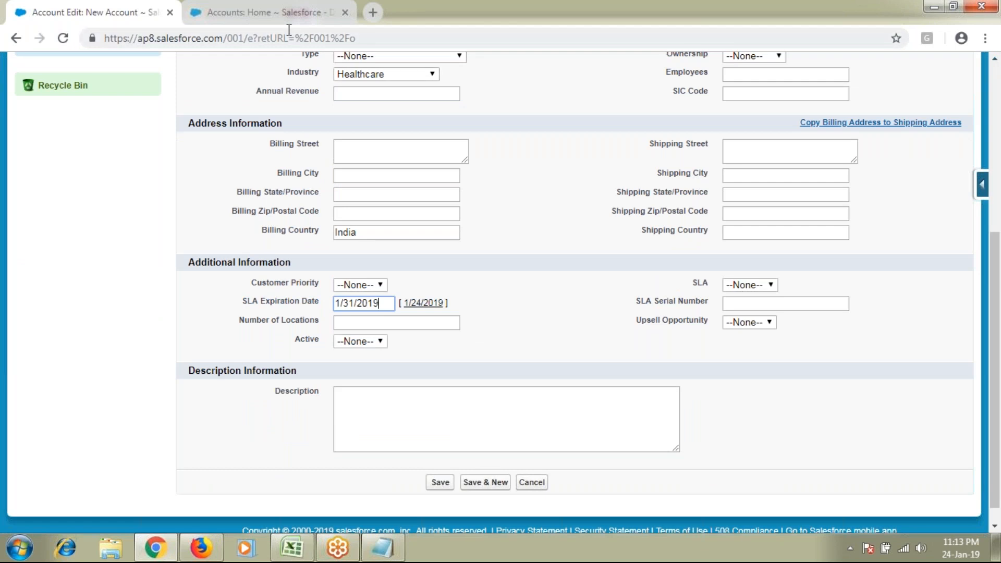
Glance at the account views list on Accounts Home without changing it, then go back
click(288, 13)
click(321, 196)
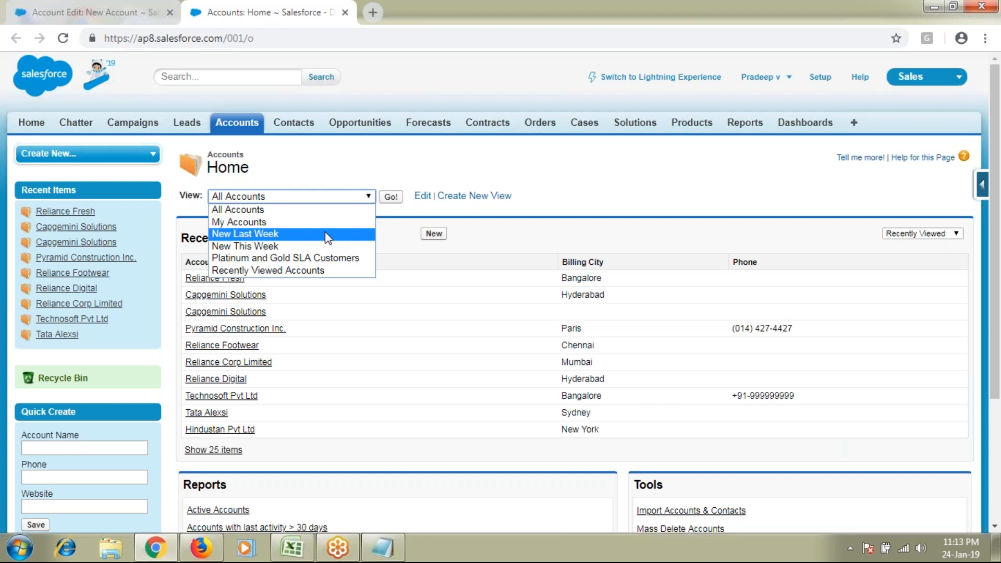
click(510, 223)
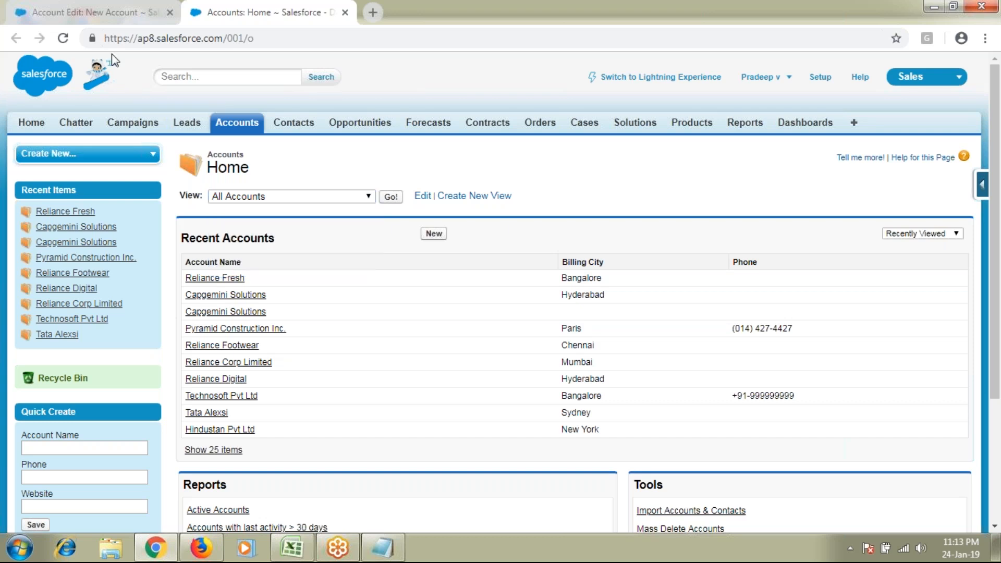
click(123, 12)
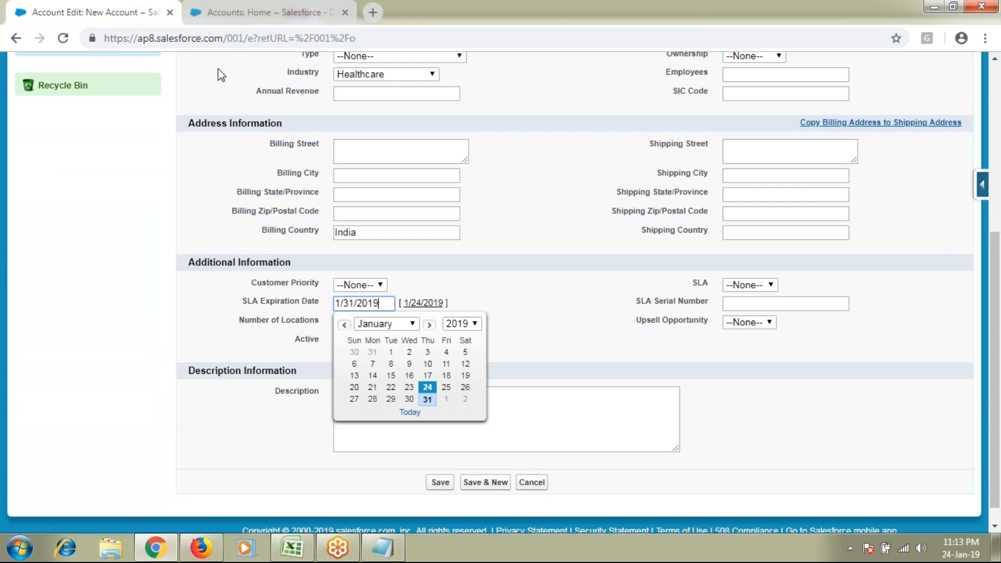
scroll(565, 293, up, 2)
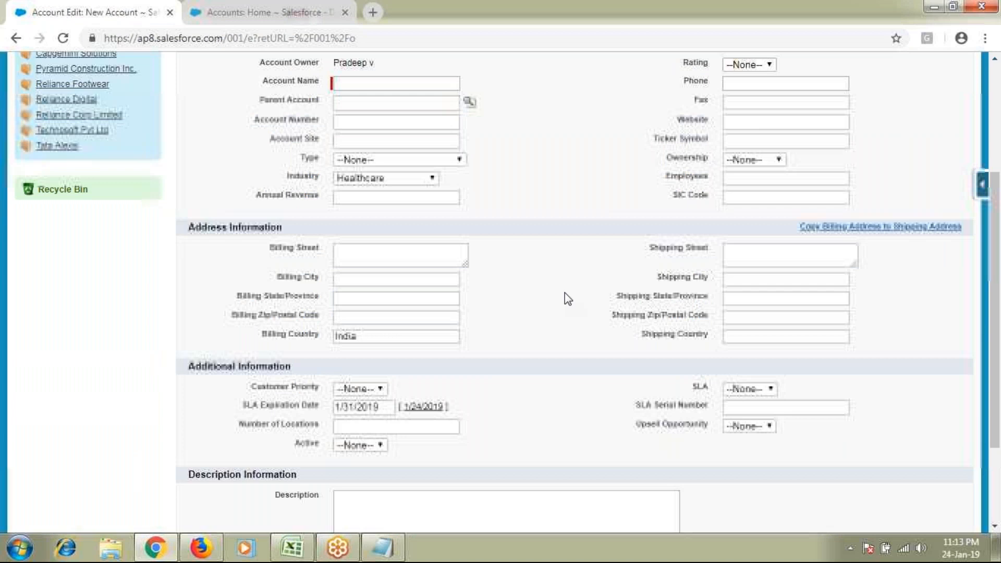
scroll(567, 298, up, 3)
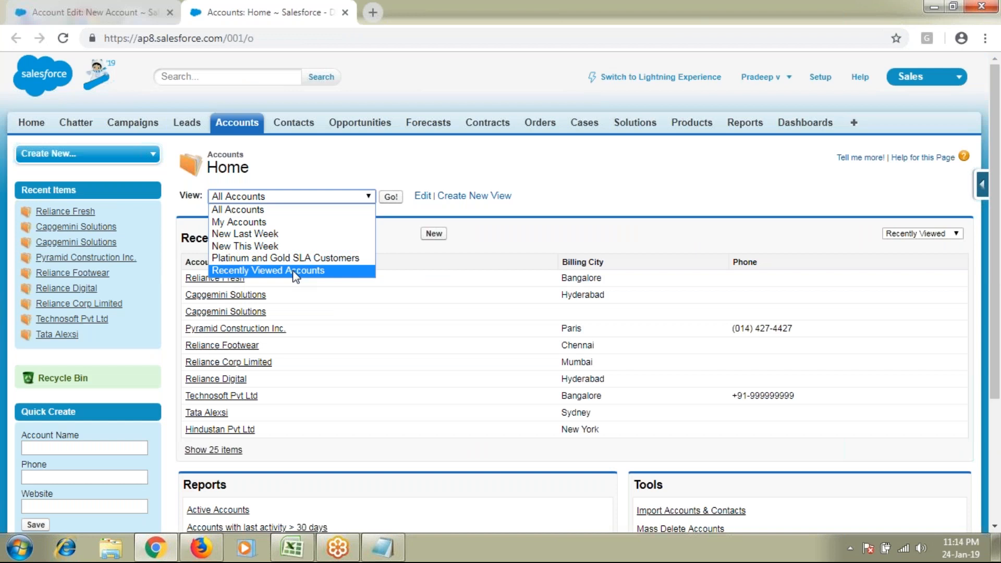
Load the All Accounts view and show all 21 accounts on a single page
click(271, 210)
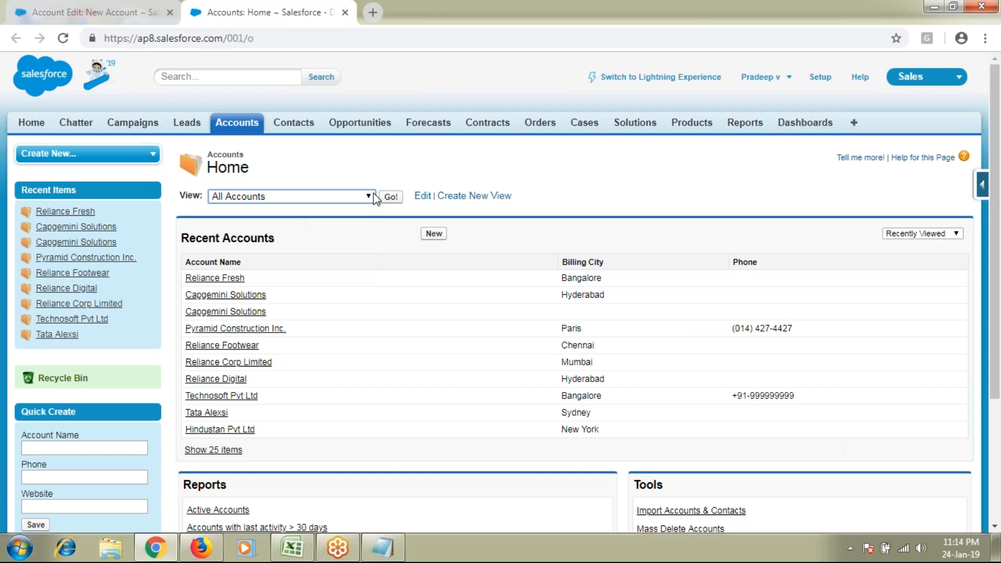
click(390, 197)
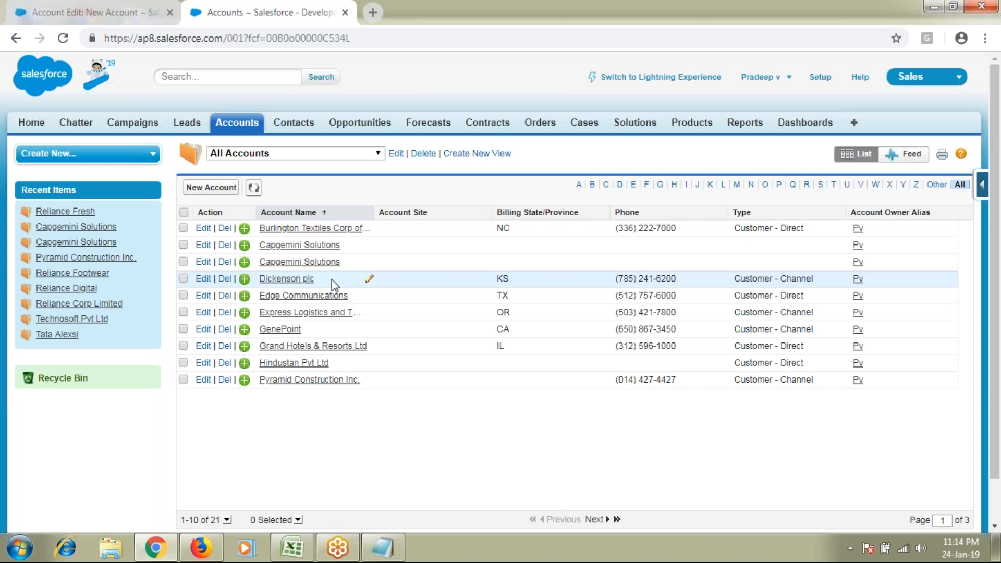
scroll(332, 279, down, 1)
click(227, 471)
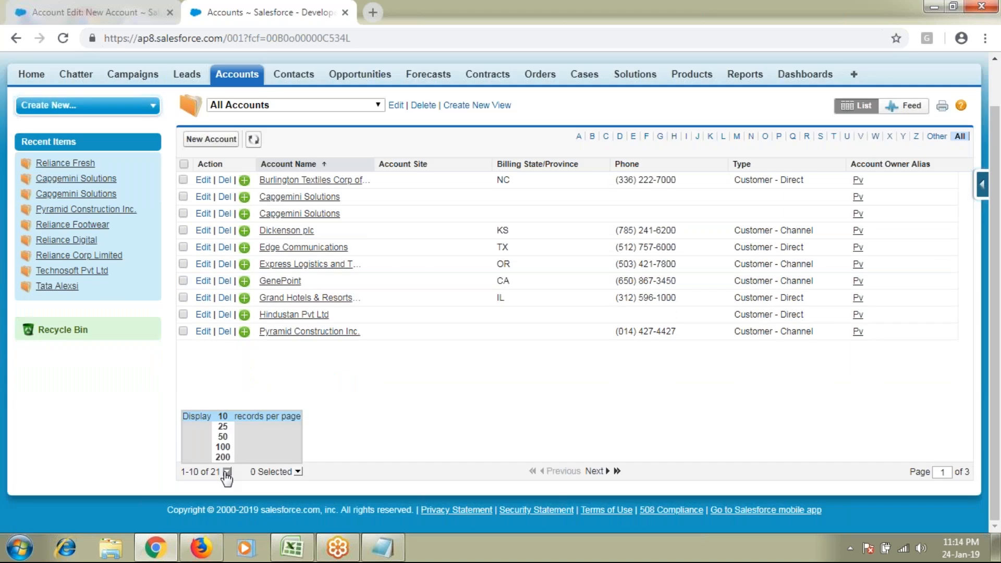
click(223, 427)
scroll(333, 220, down, 2)
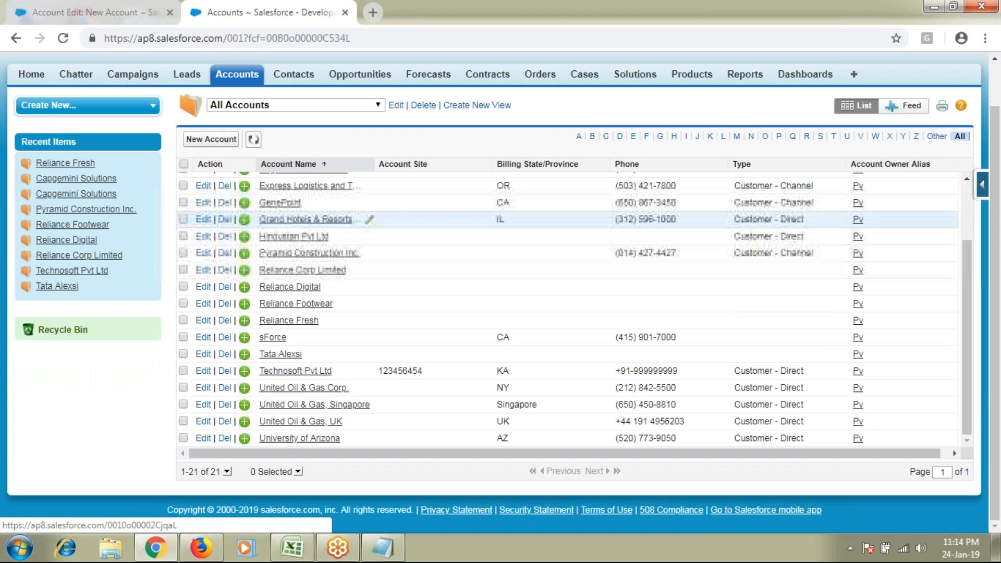
click(307, 153)
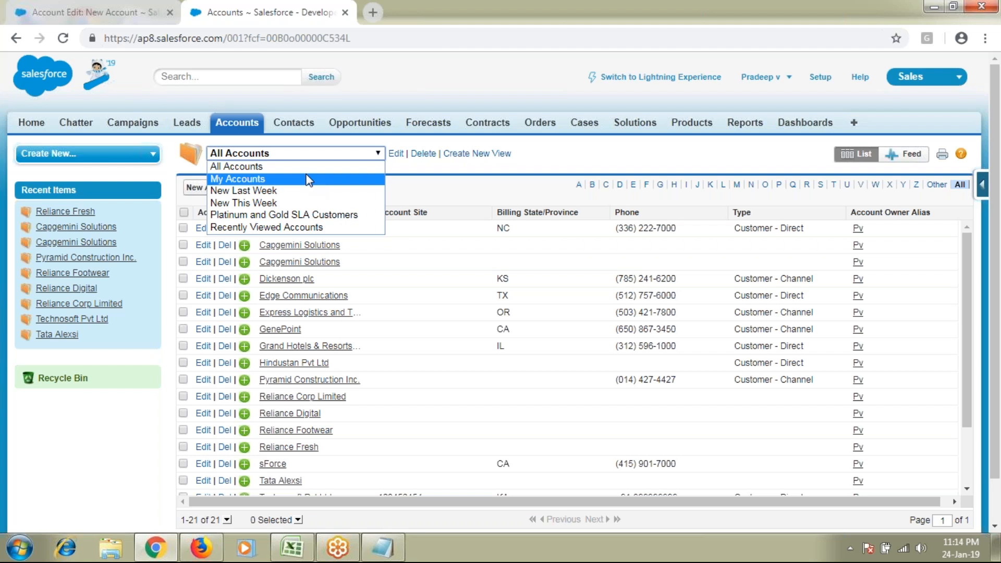
Switch the list view to My Accounts, then to New Last Week, which shows no records
click(309, 179)
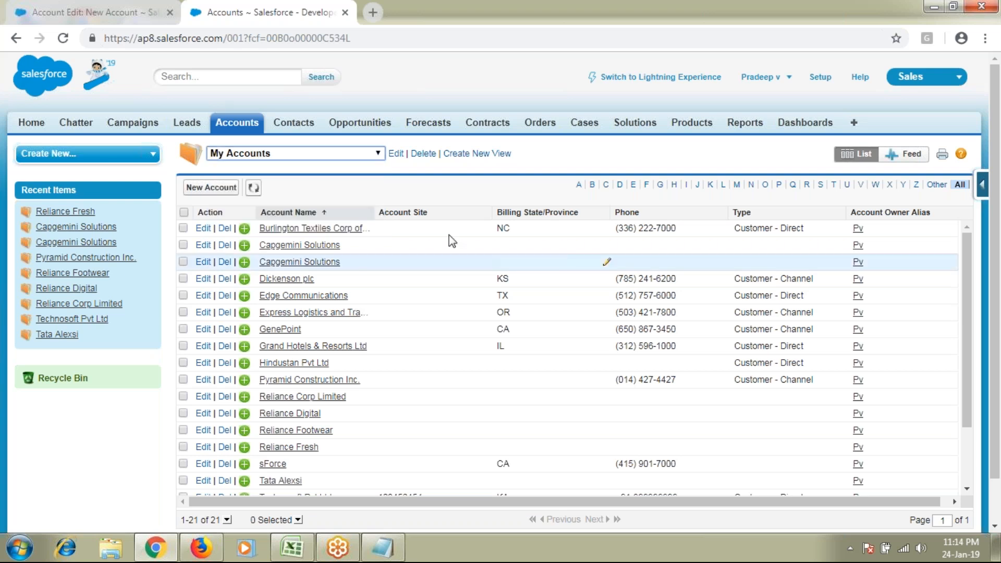
click(340, 156)
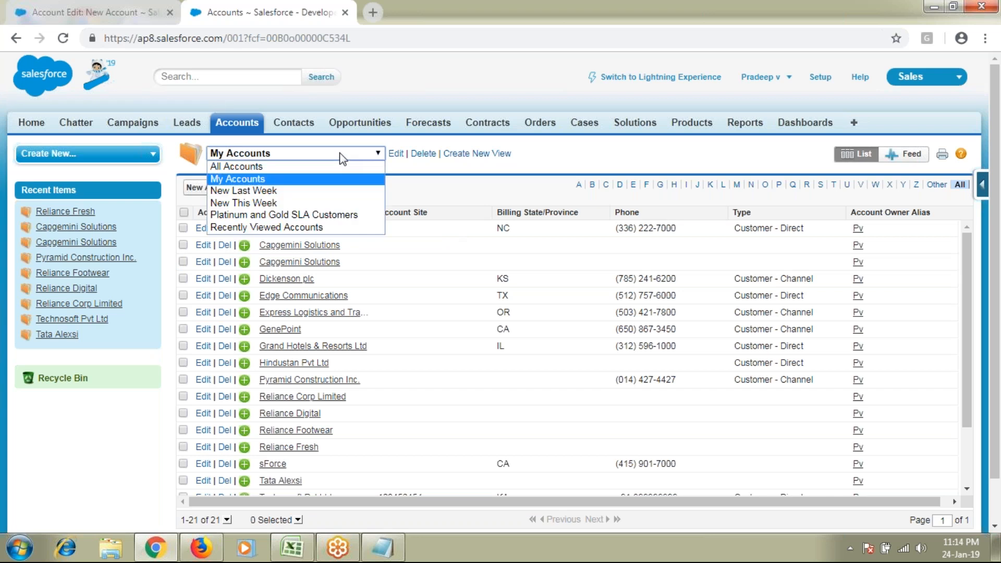
click(286, 191)
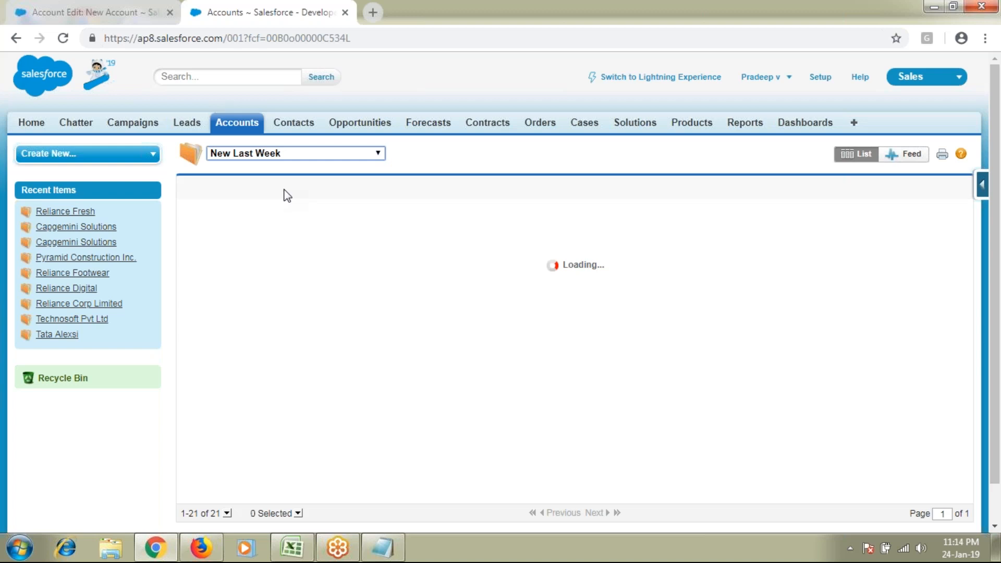
click(323, 157)
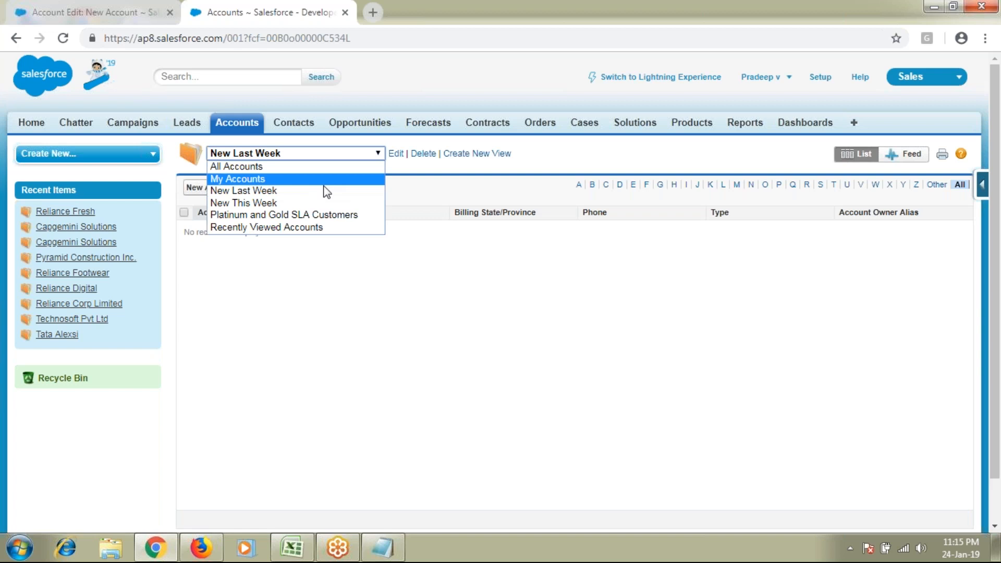
click(318, 266)
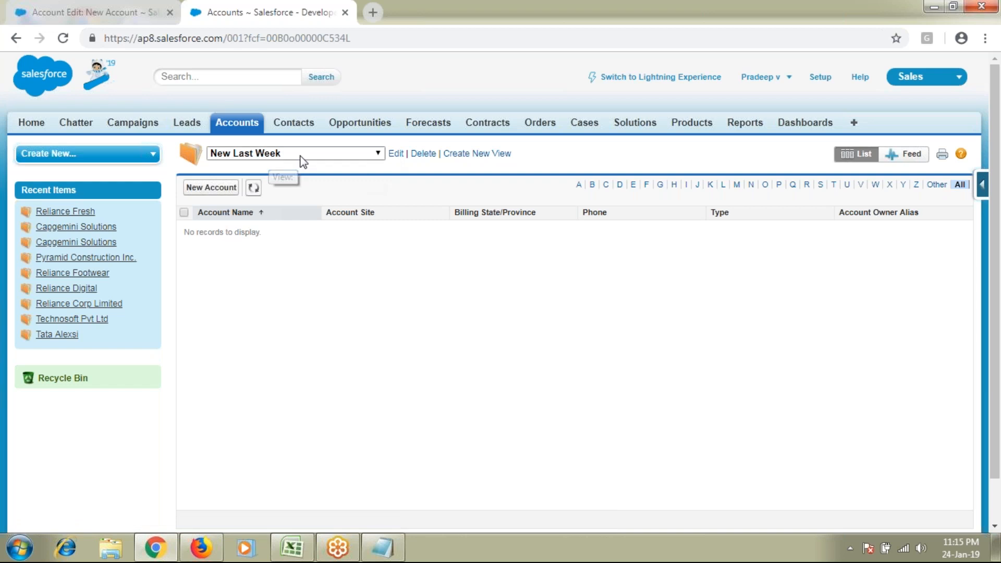
Inspect the New Last Week view's LAST WEEK filter value, then cancel the editor without changes
click(396, 154)
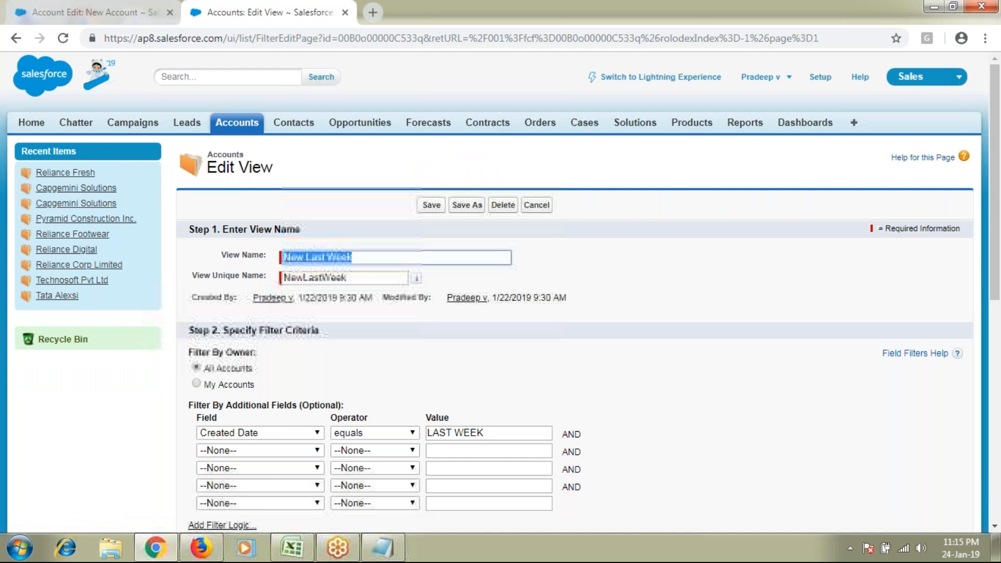
scroll(492, 218, down, 4)
click(492, 218)
key(ctrl+a)
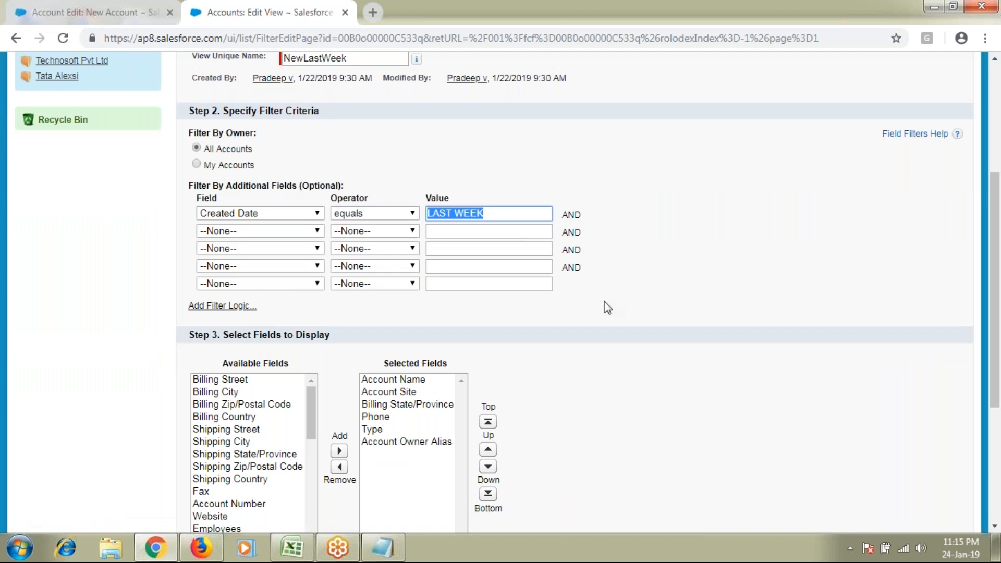
scroll(604, 308, up, 4)
click(539, 207)
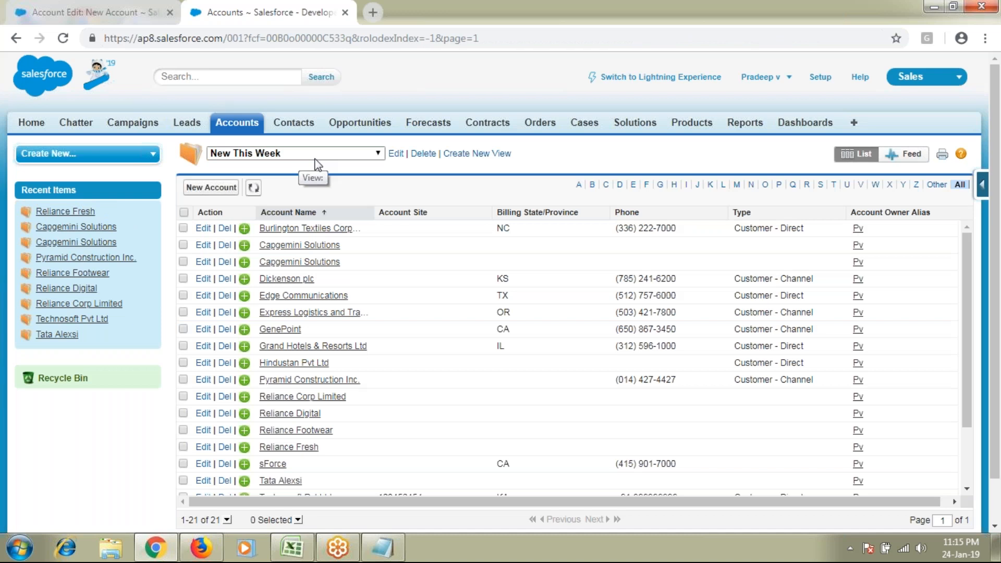
Switch the account list to Recently Viewed Accounts, then start creating a new list view
scroll(367, 319, down, 3)
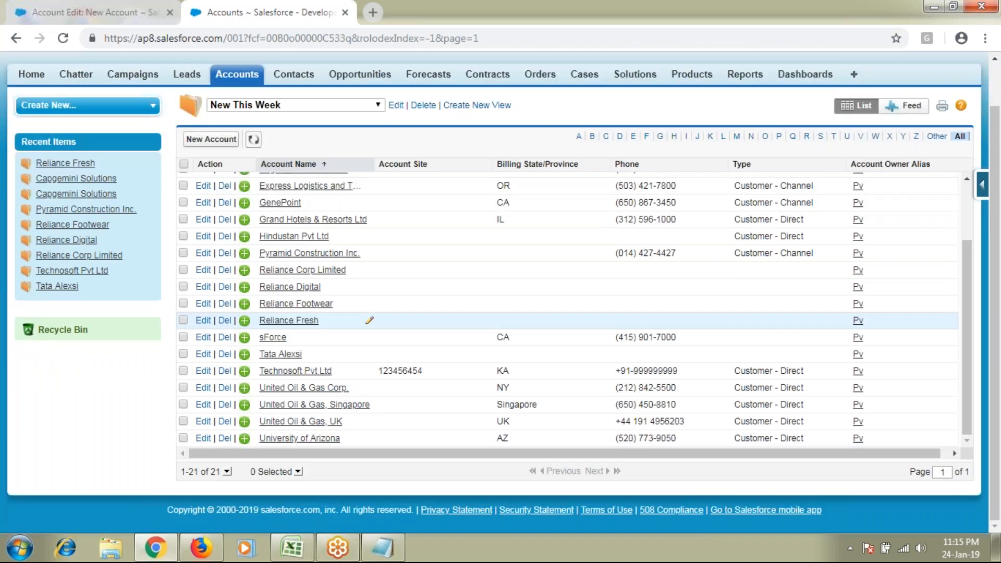
scroll(259, 278, up, 1)
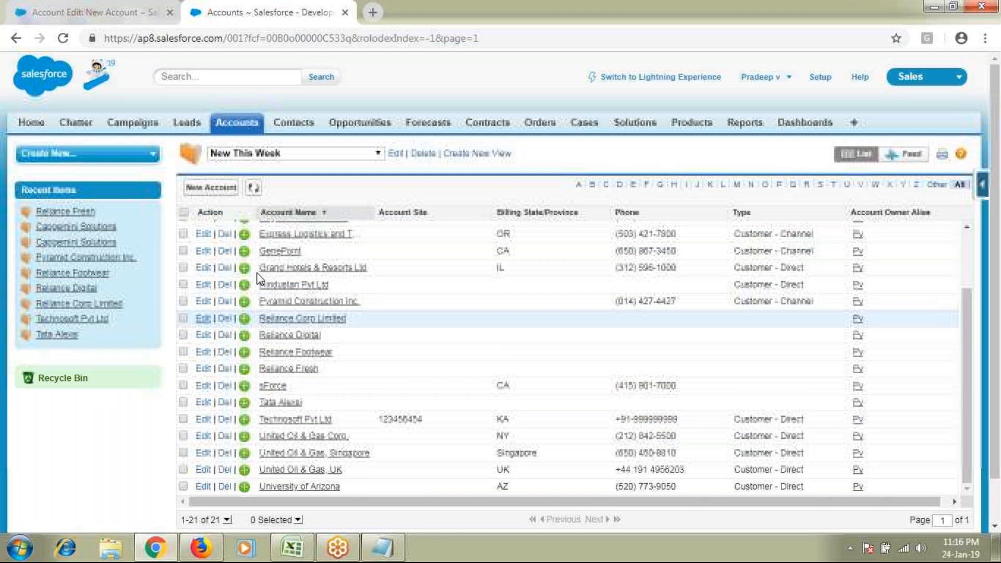
click(292, 152)
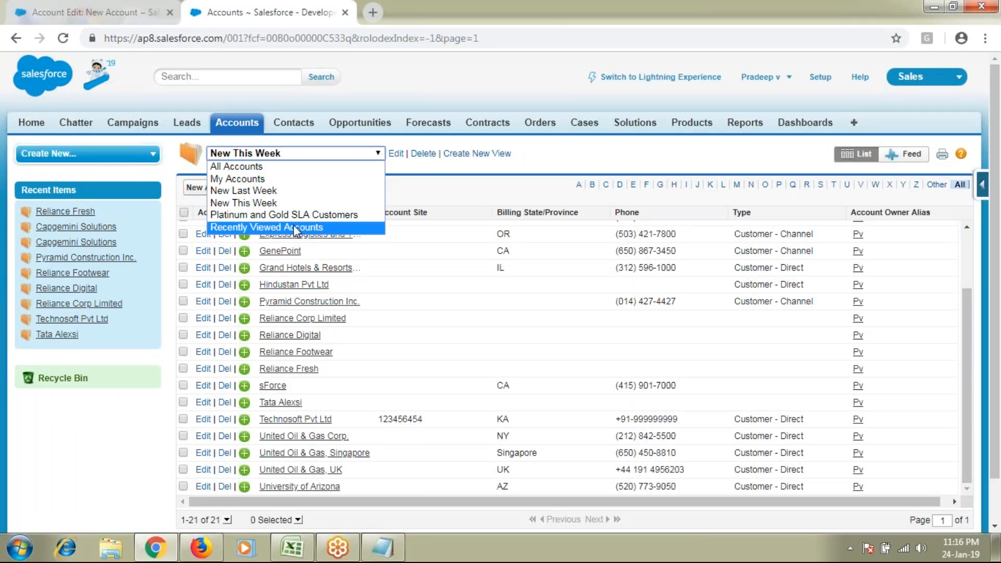
click(294, 227)
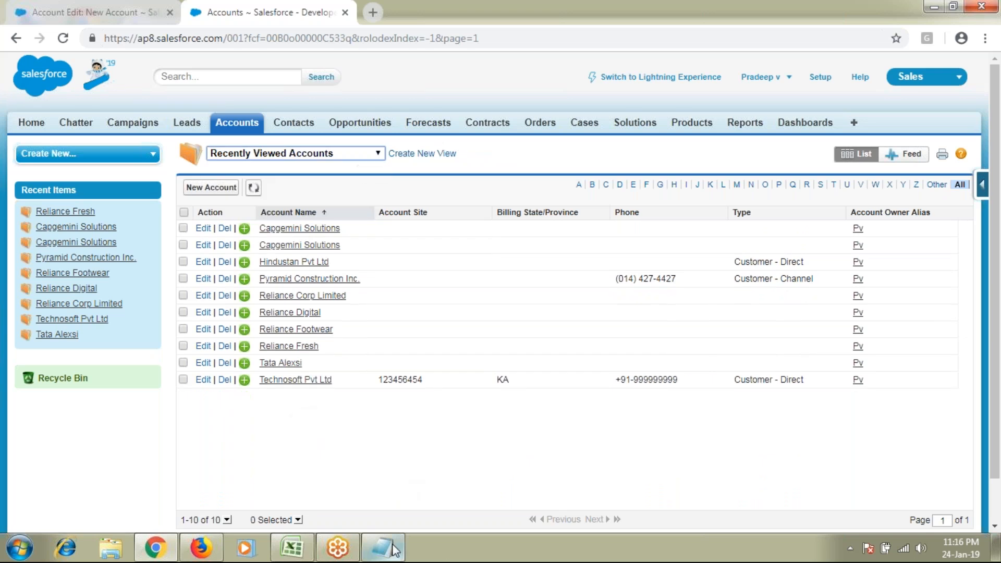
mouse_move(391, 548)
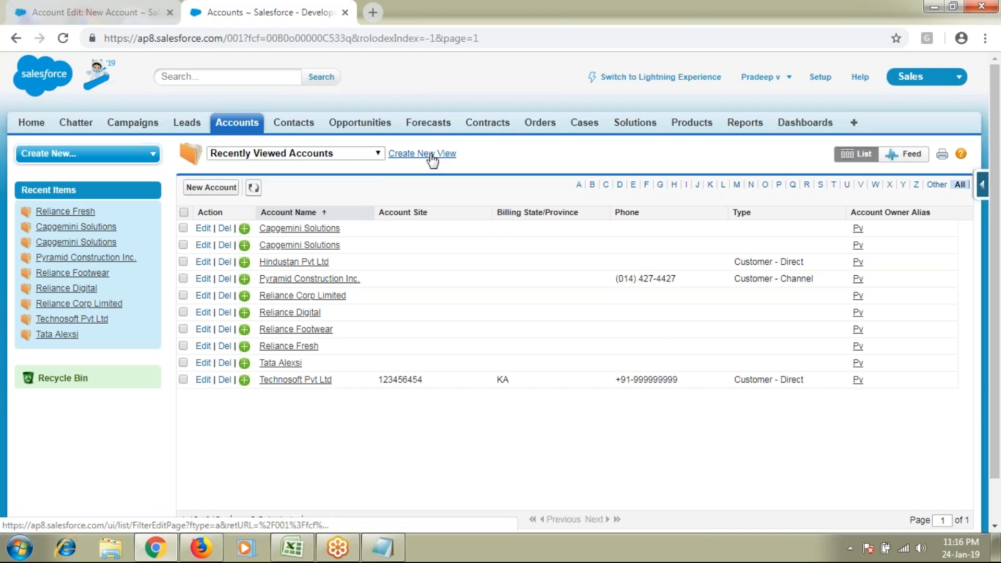
click(433, 155)
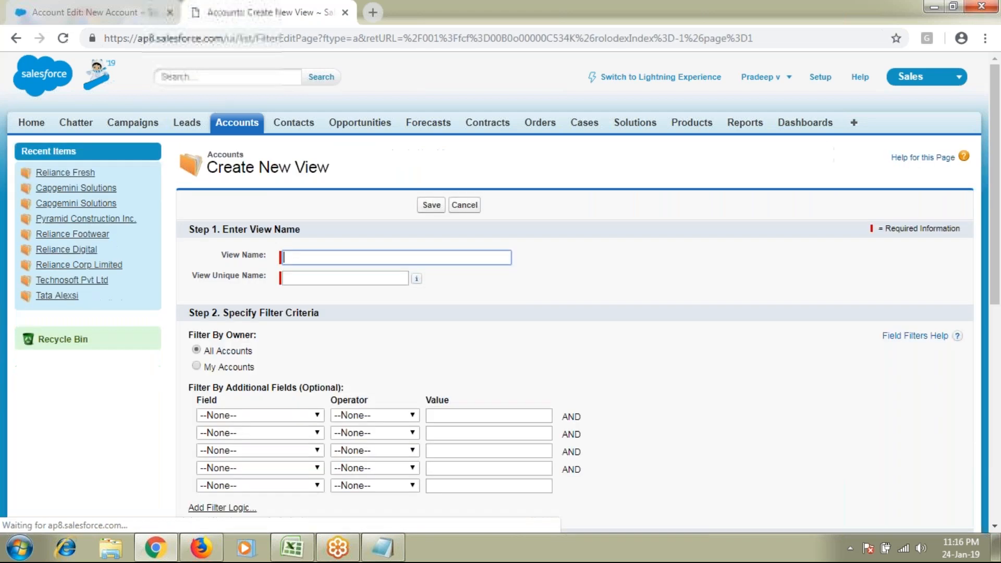
click(350, 256)
text(All Account)
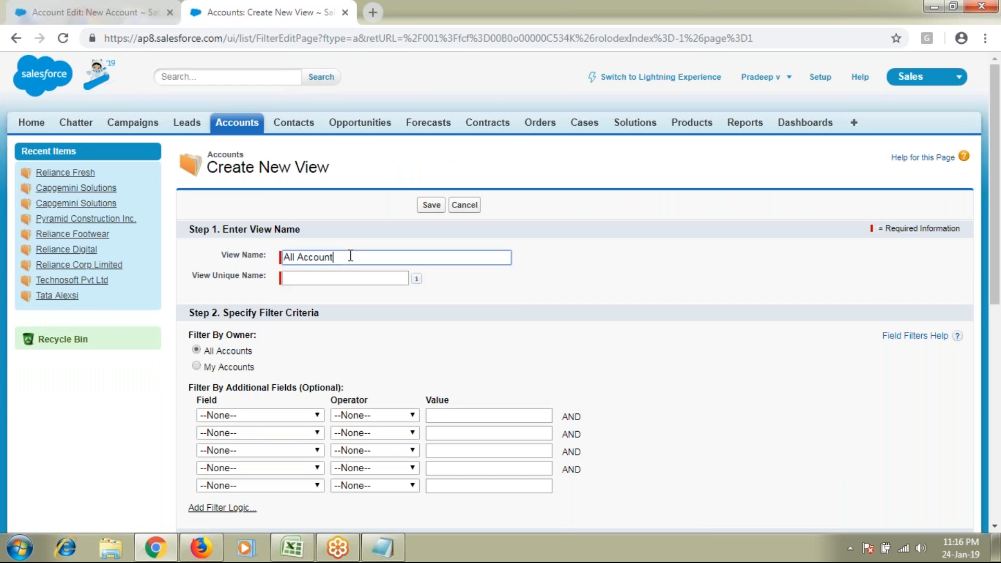
text(s - India)
click(391, 277)
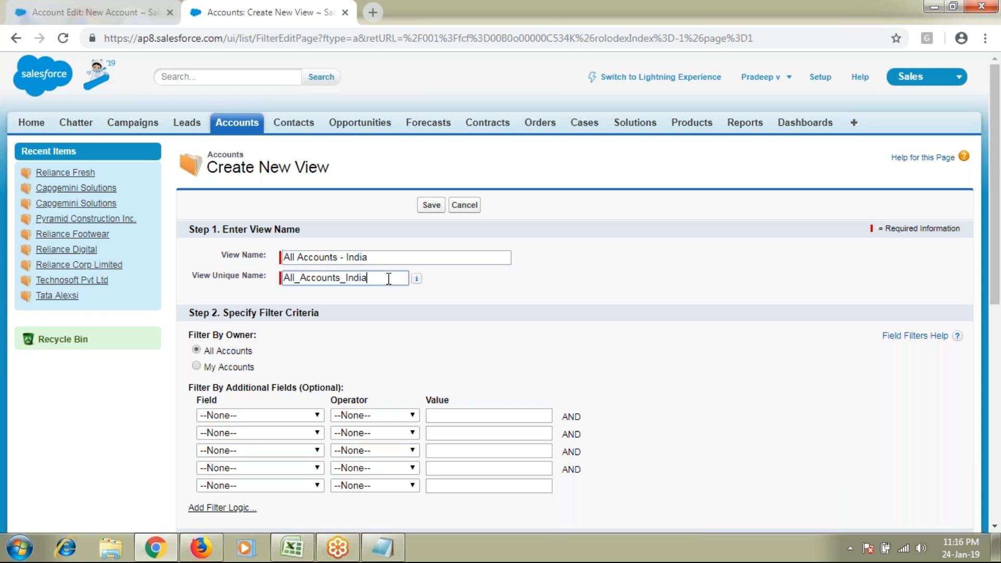
drag(220, 258, 278, 257)
drag(399, 258, 235, 264)
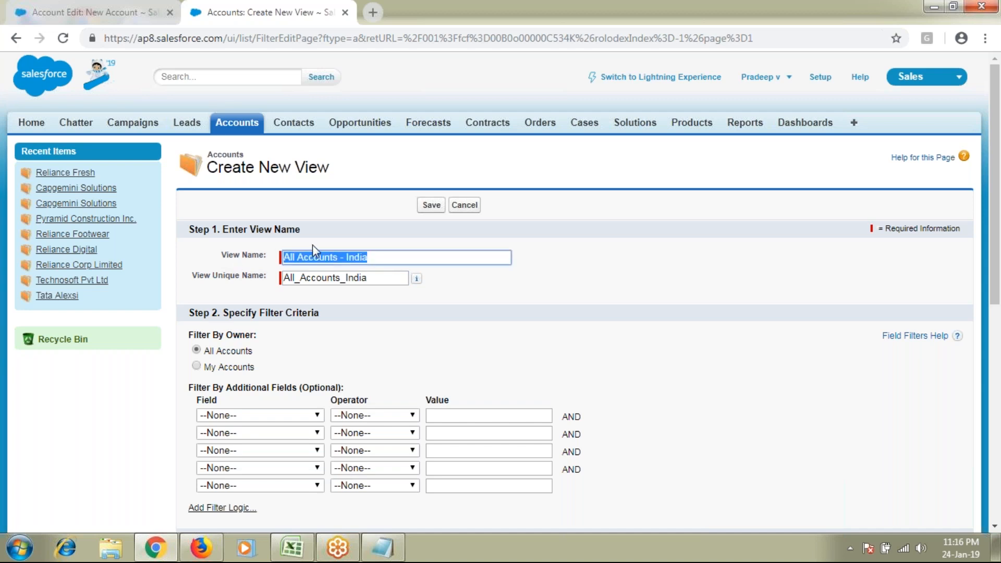
click(300, 280)
click(213, 274)
drag(213, 274, 249, 275)
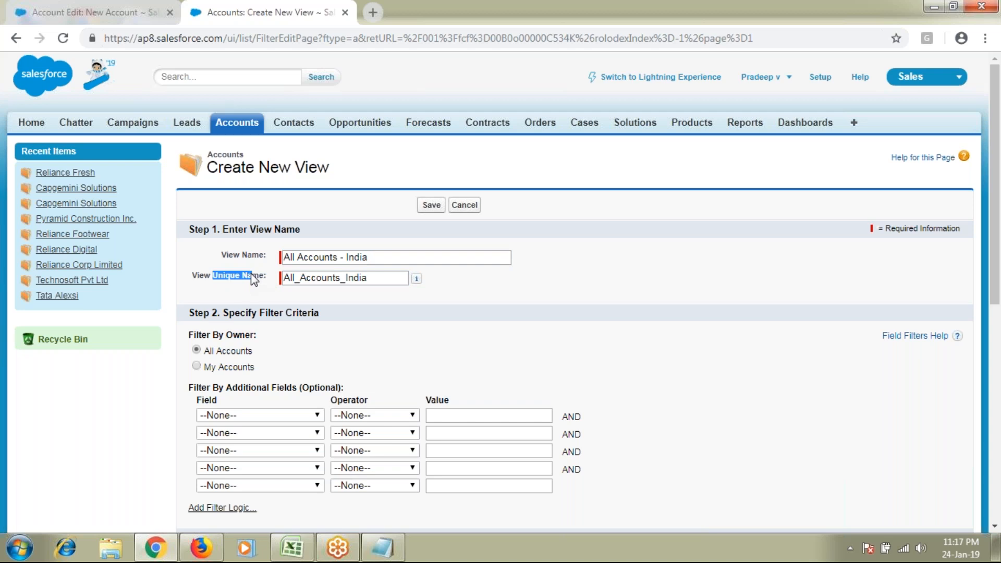
double_click(228, 276)
click(300, 257)
double_click(298, 281)
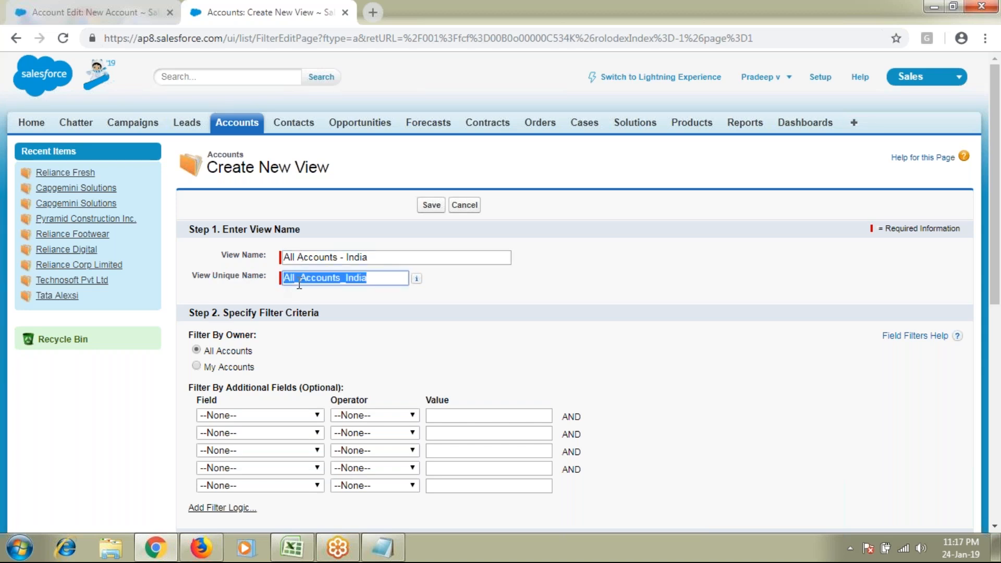
drag(337, 257, 346, 258)
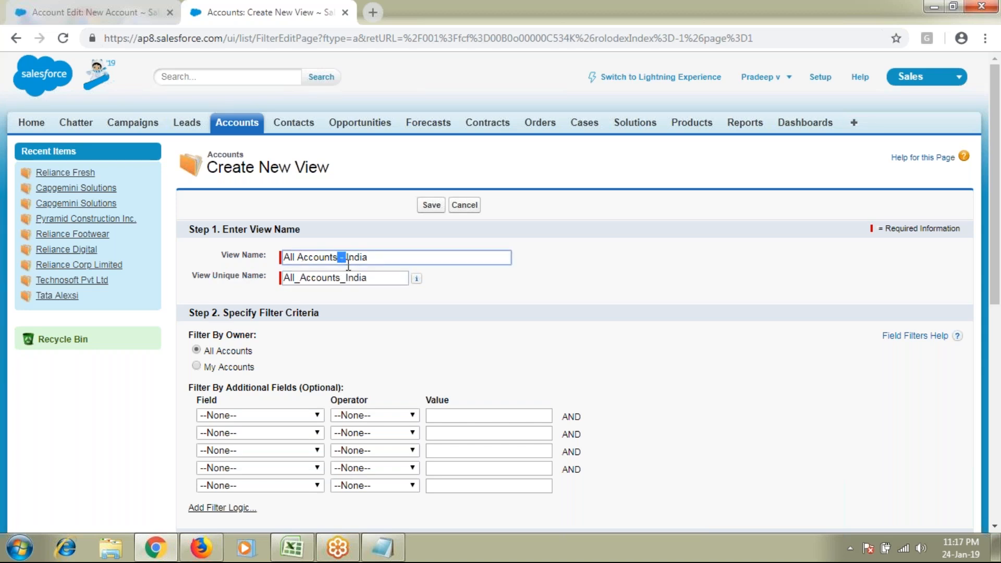
double_click(349, 282)
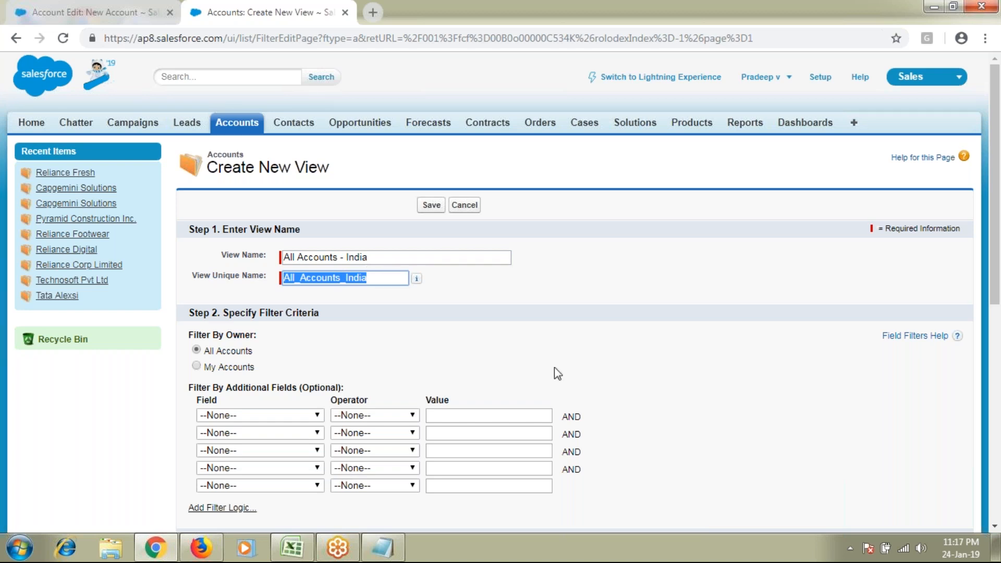
click(365, 290)
drag(379, 257, 260, 261)
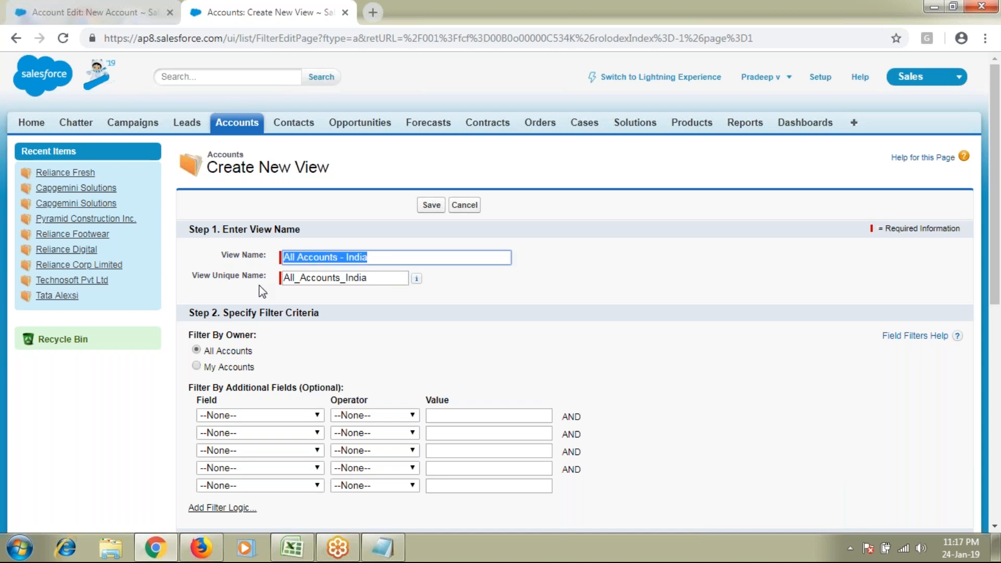
drag(214, 277, 276, 283)
drag(386, 258, 259, 268)
click(403, 296)
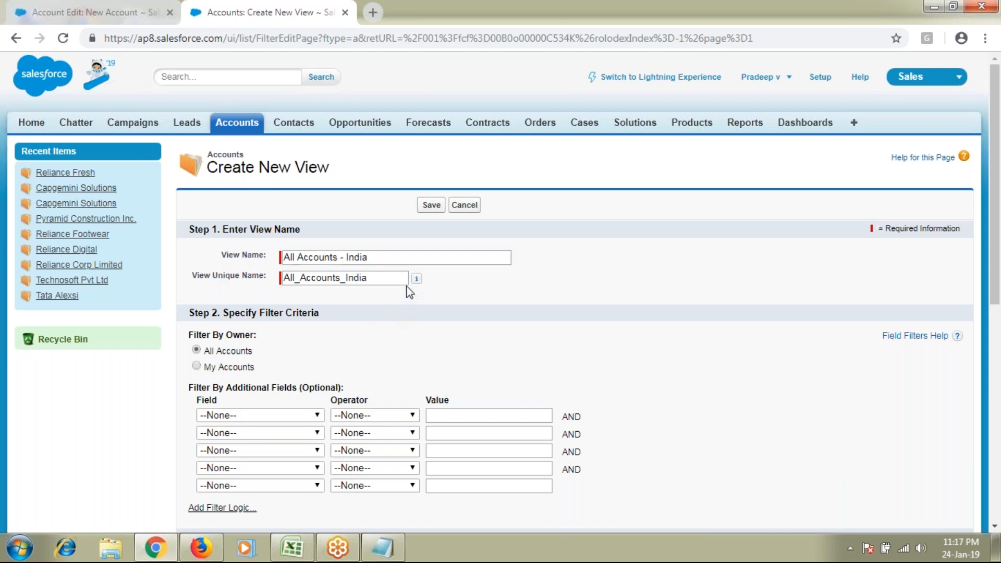
mouse_move(417, 277)
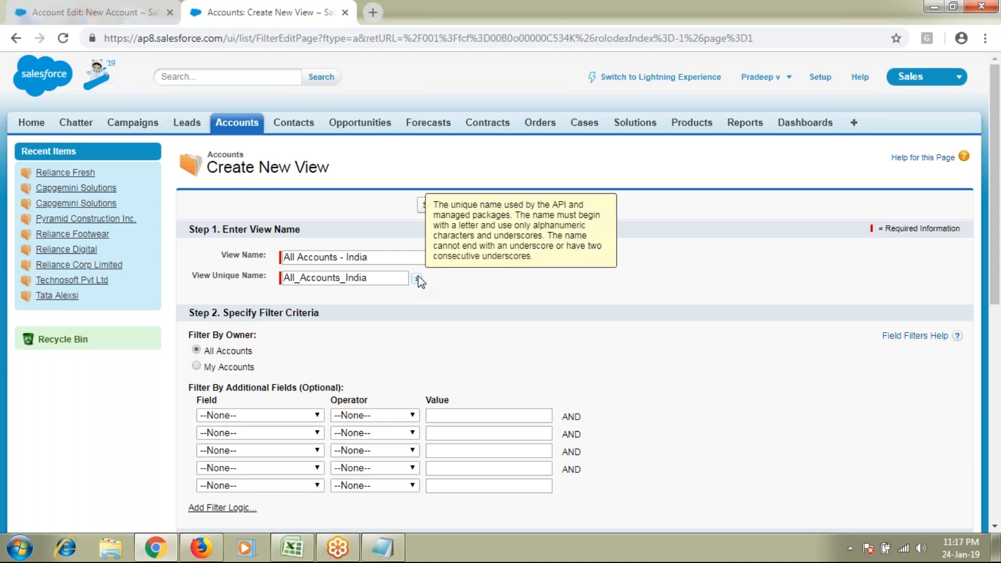
drag(444, 206, 572, 207)
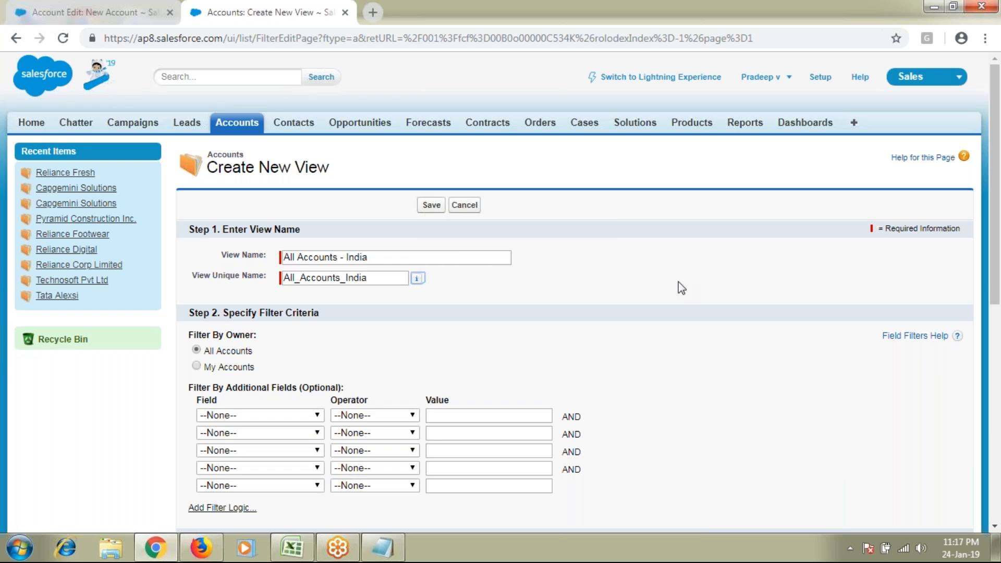
scroll(682, 288, down, 1)
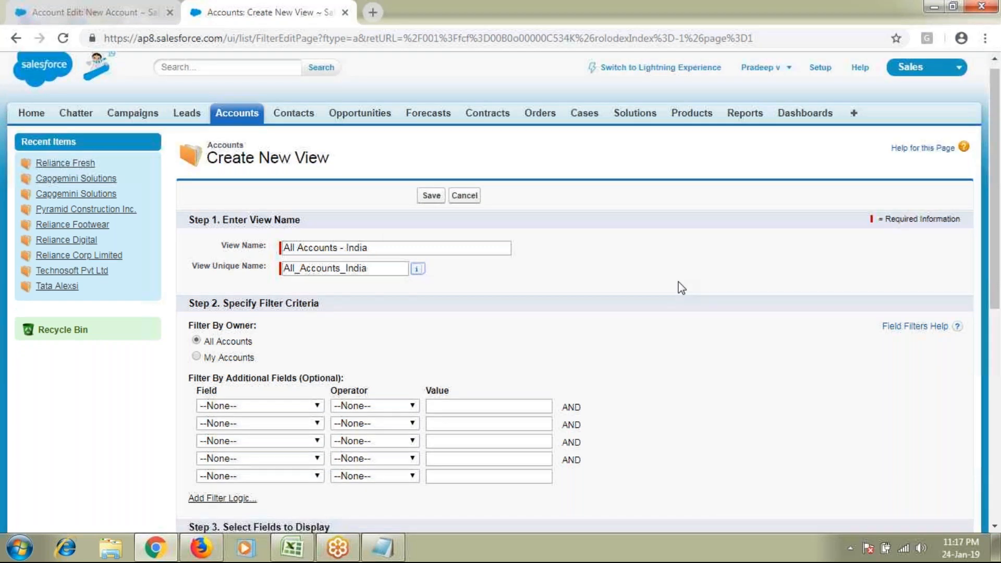
scroll(681, 288, down, 1)
click(244, 185)
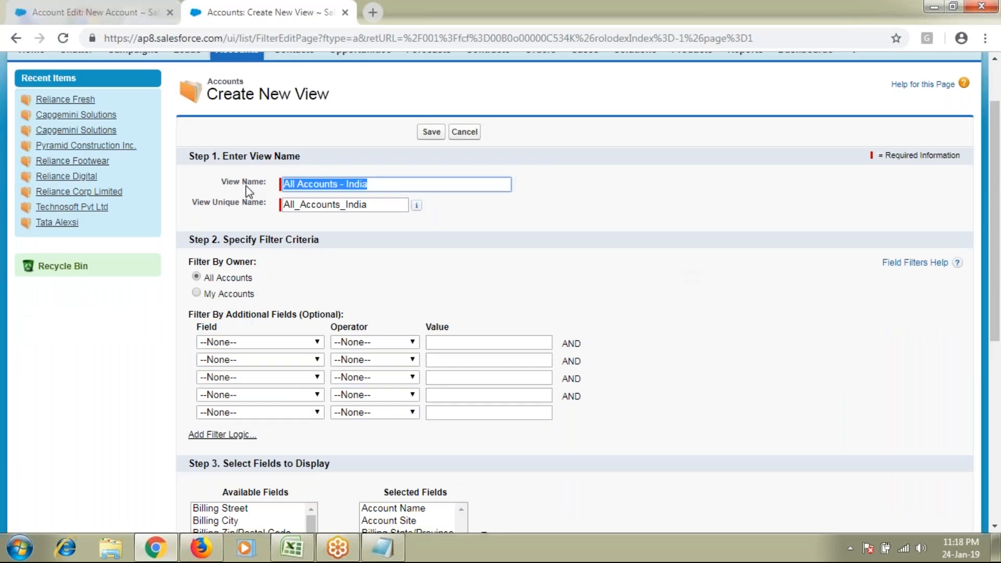
Toggle the new view's Filter By Owner between All Accounts and My Accounts, leaving All Accounts
drag(204, 278, 272, 286)
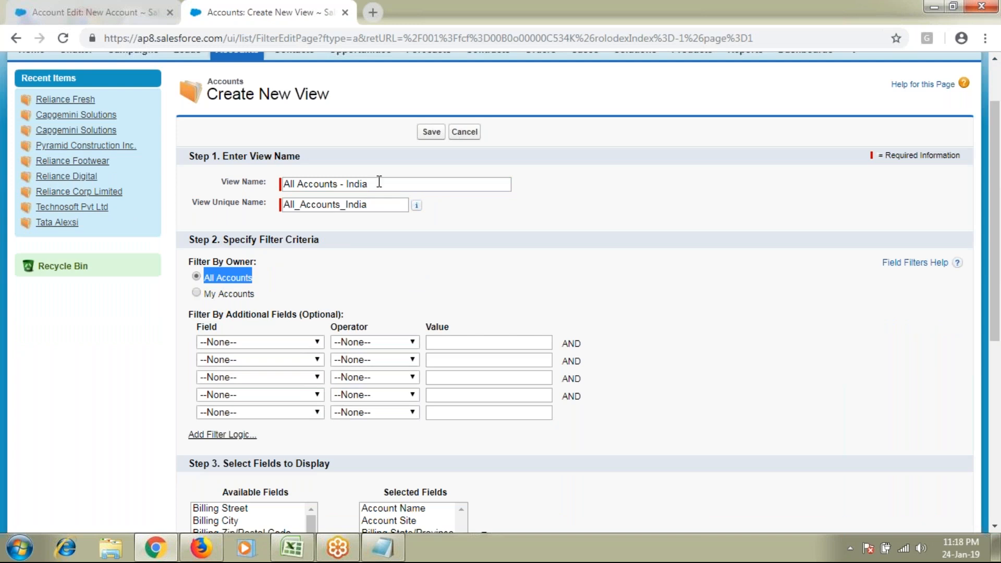
click(197, 293)
drag(207, 295, 257, 293)
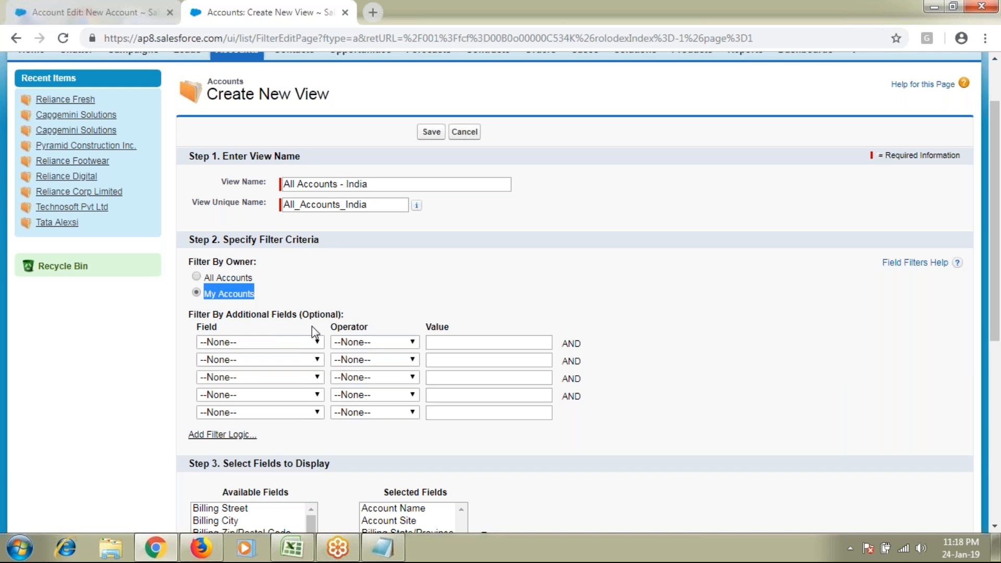
click(365, 185)
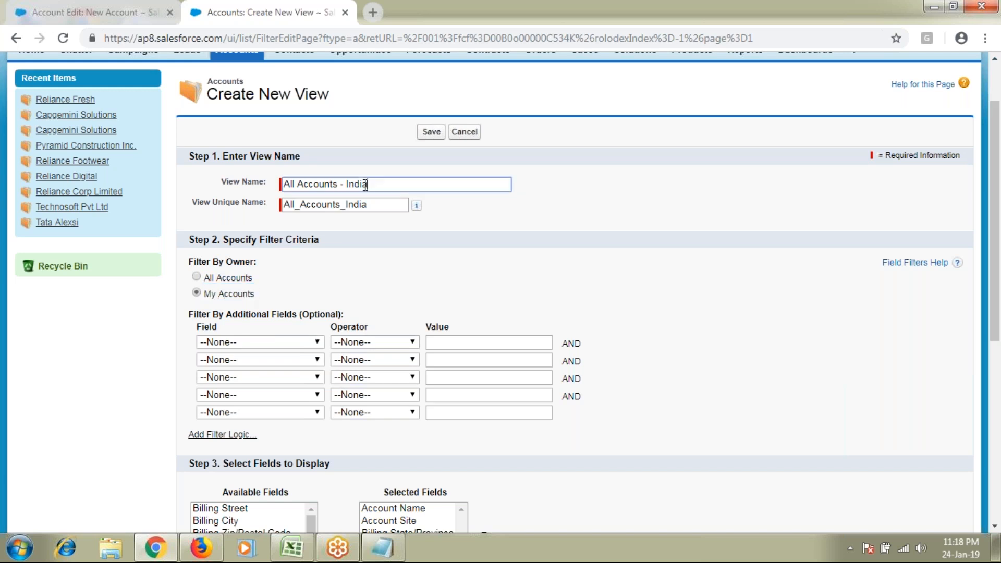
drag(365, 184, 281, 185)
click(196, 279)
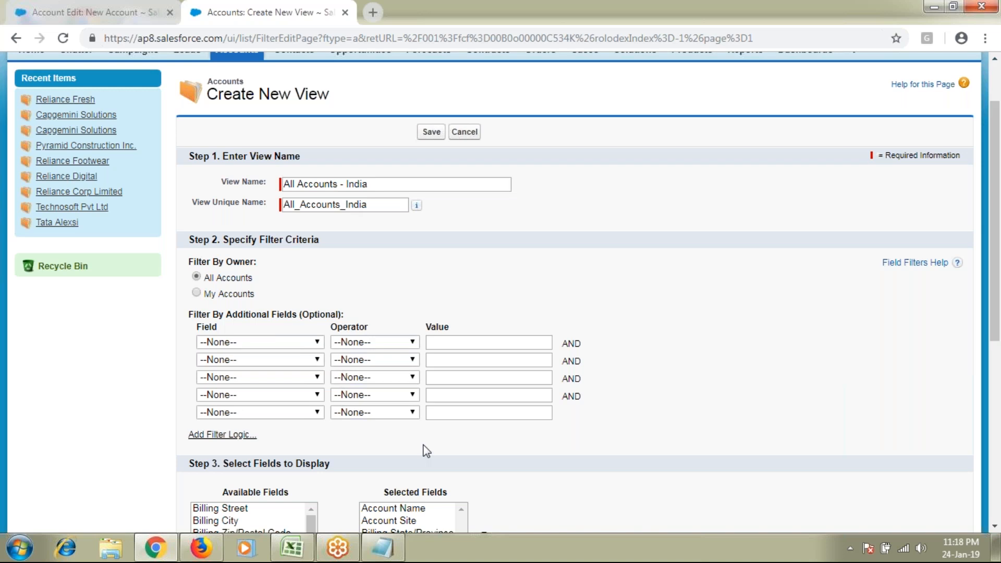
click(197, 292)
drag(215, 295, 281, 296)
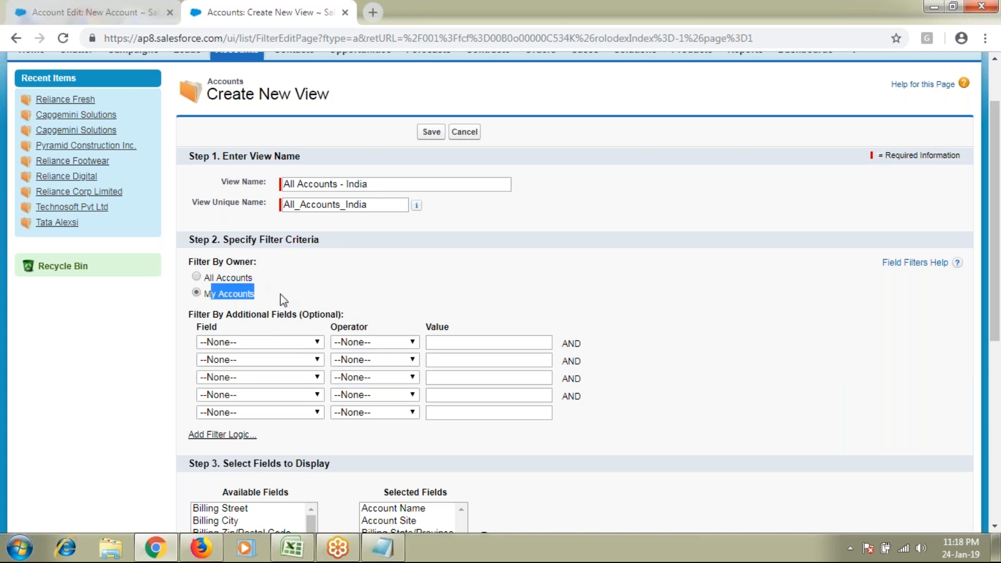
click(196, 276)
drag(197, 314, 310, 315)
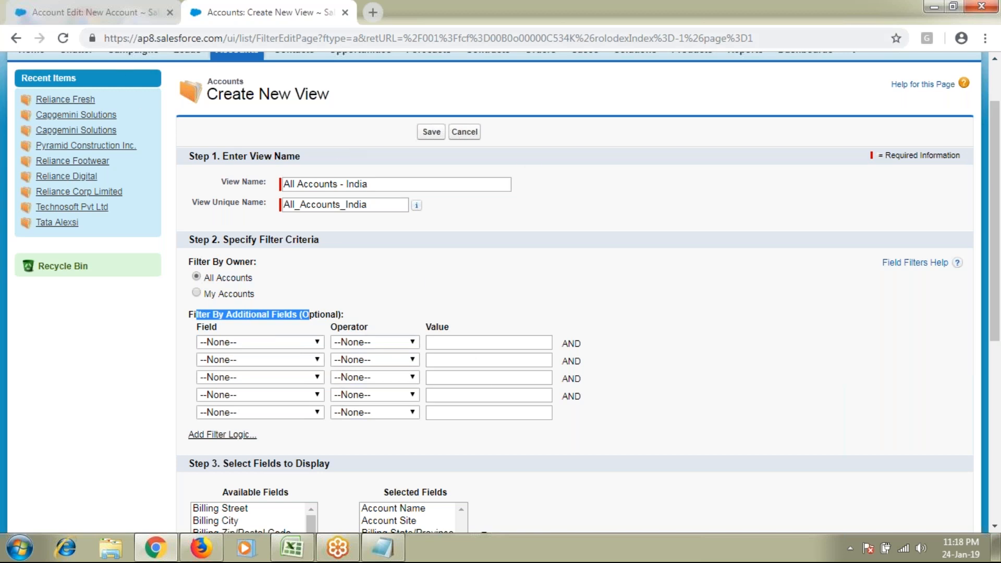
key(ctrl+Tab)
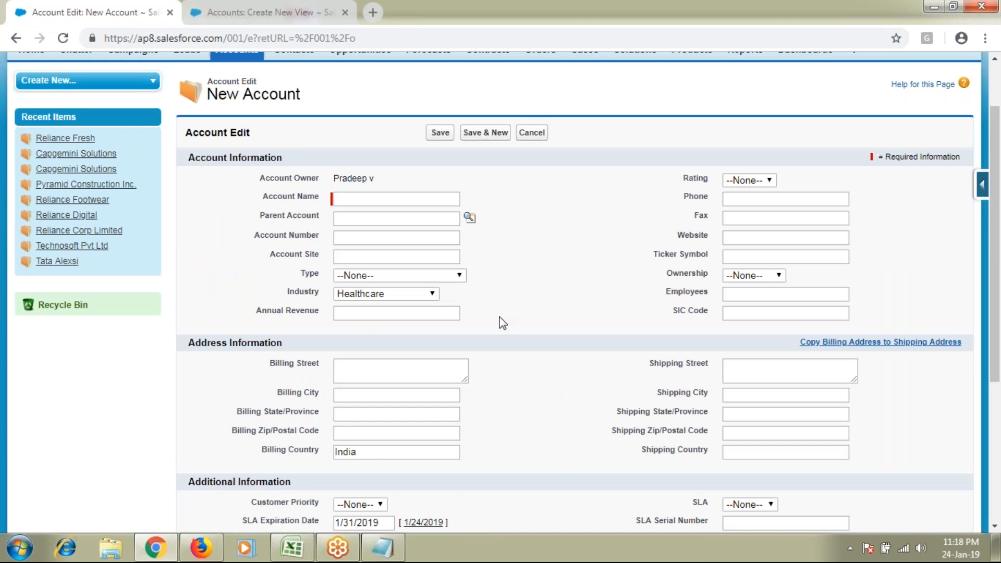
Set the first filter row to Billing Country equals India
scroll(499, 317, down, 2)
drag(365, 306, 283, 308)
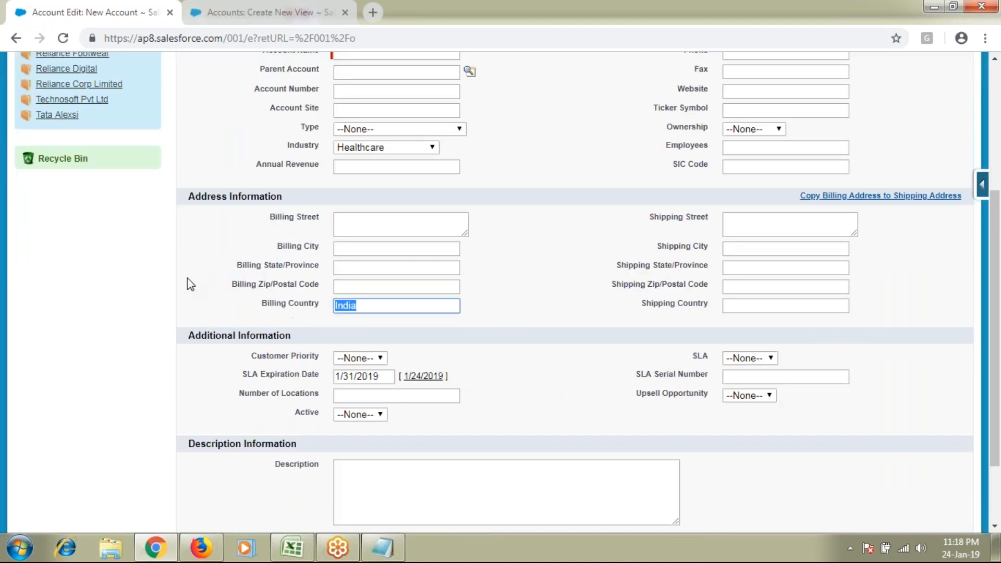
click(228, 7)
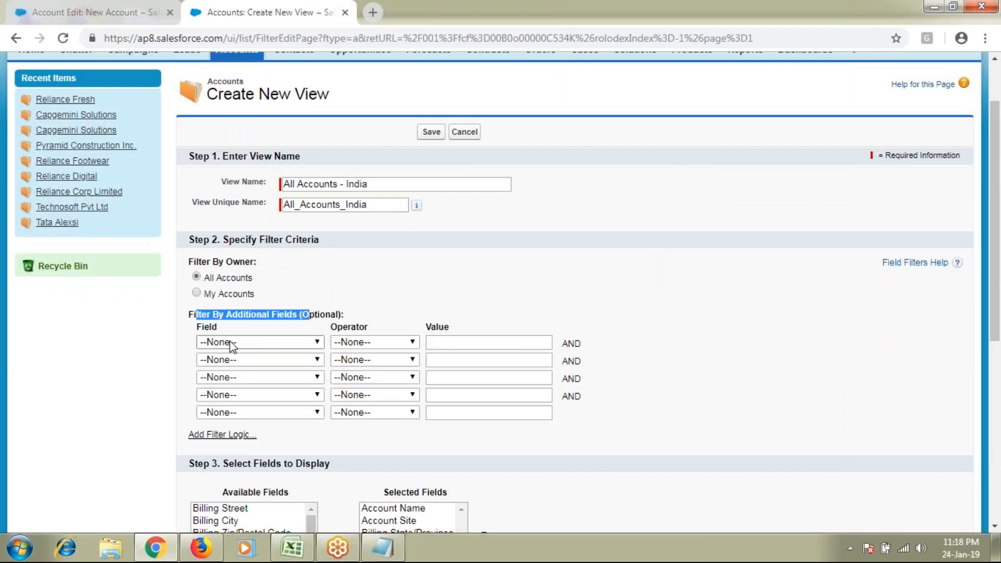
click(232, 347)
scroll(265, 191, down, 10)
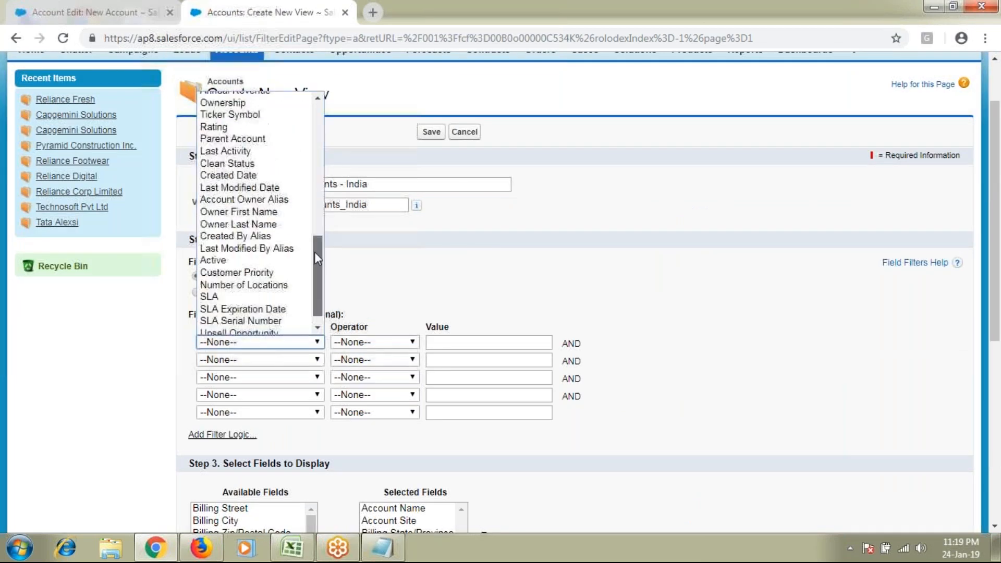
scroll(314, 252, down, 1)
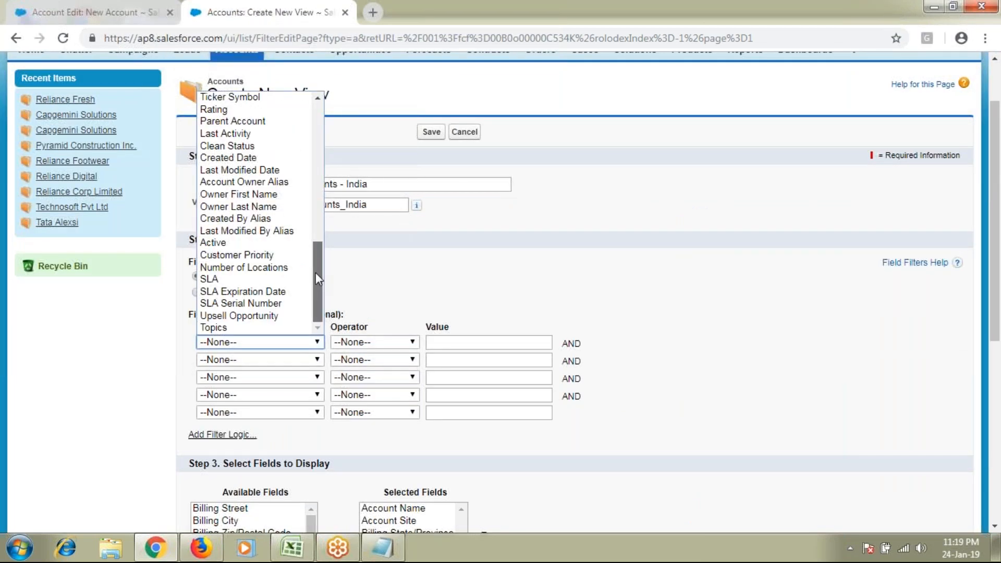
scroll(315, 272, up, 7)
scroll(307, 166, up, 5)
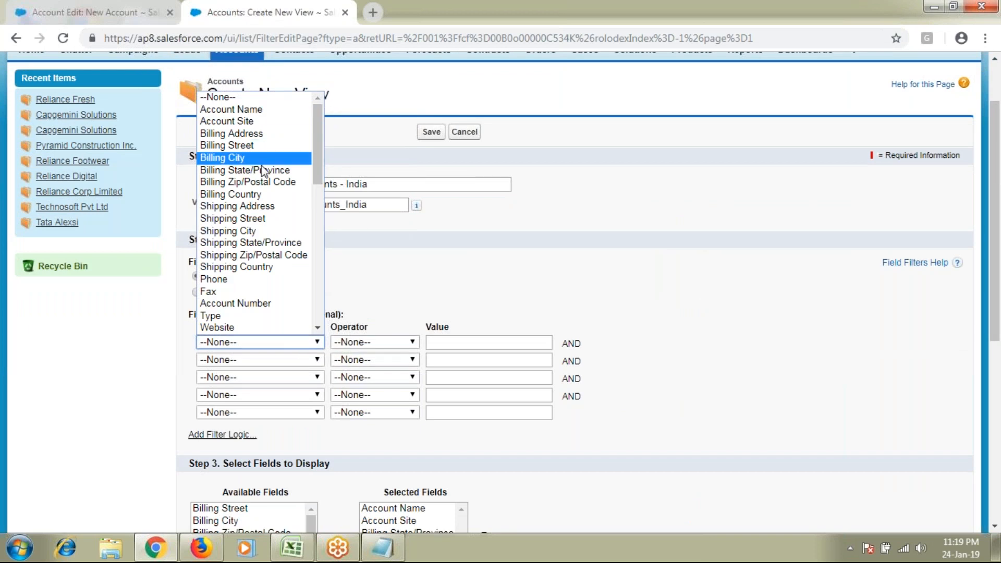
click(268, 194)
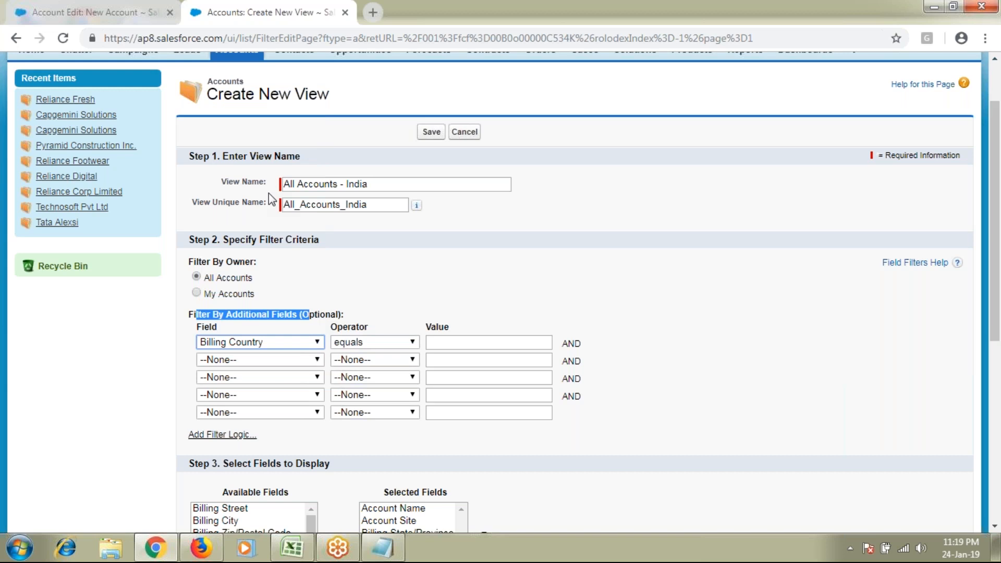
click(392, 344)
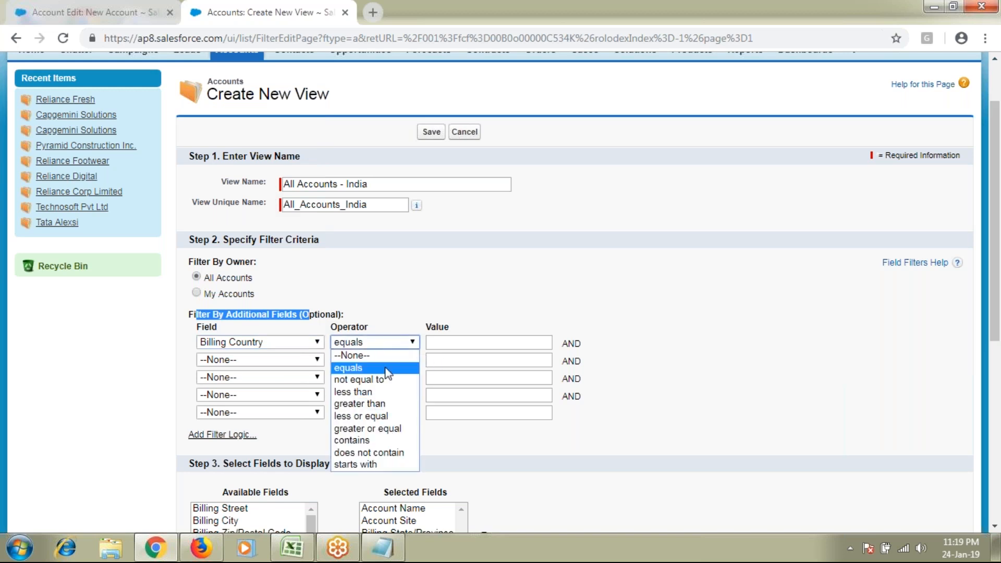
click(340, 369)
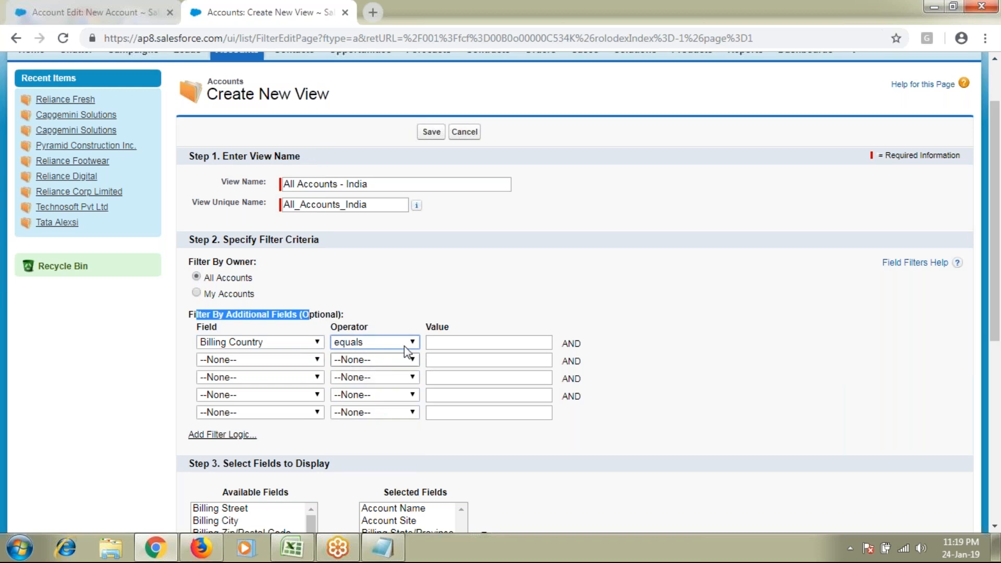
click(459, 342)
text(India)
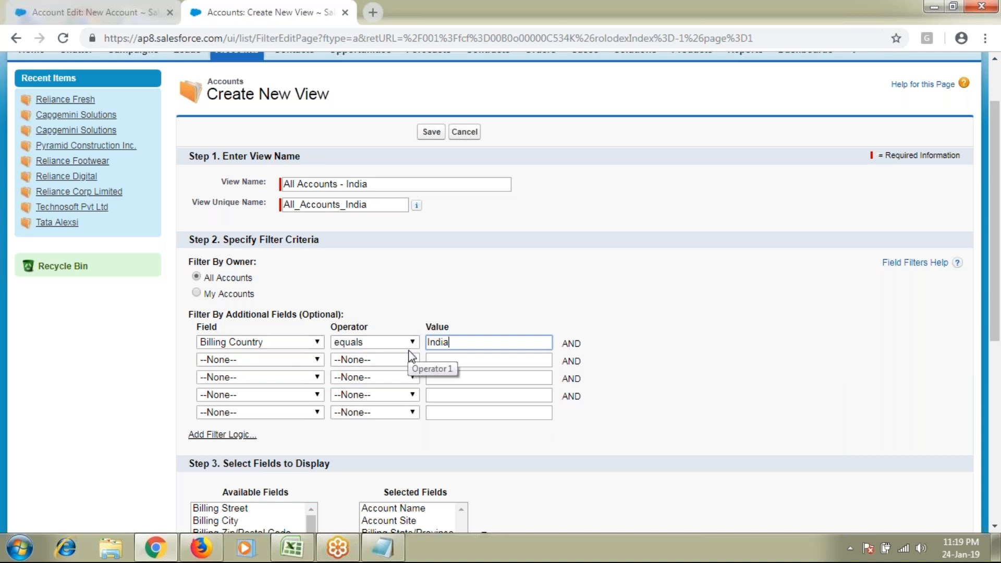
drag(381, 188, 255, 229)
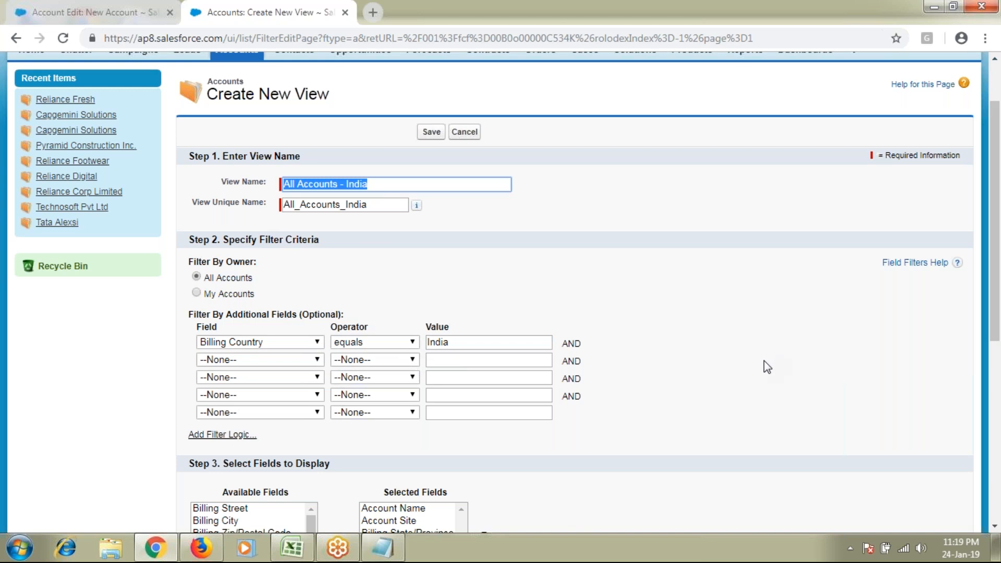
Add a second filter row: Billing City equals Hyderabad
scroll(764, 360, down, 1)
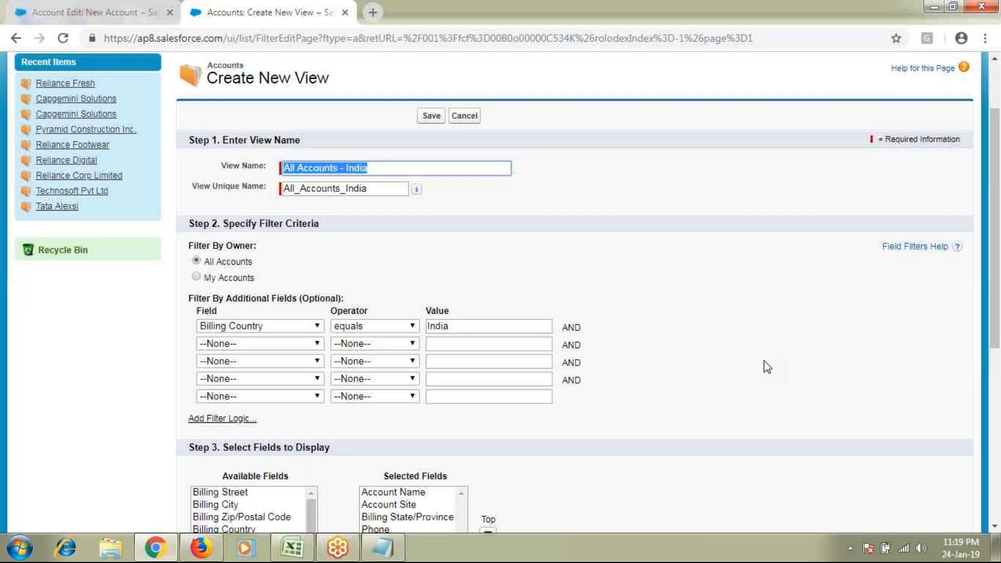
scroll(764, 361, down, 1)
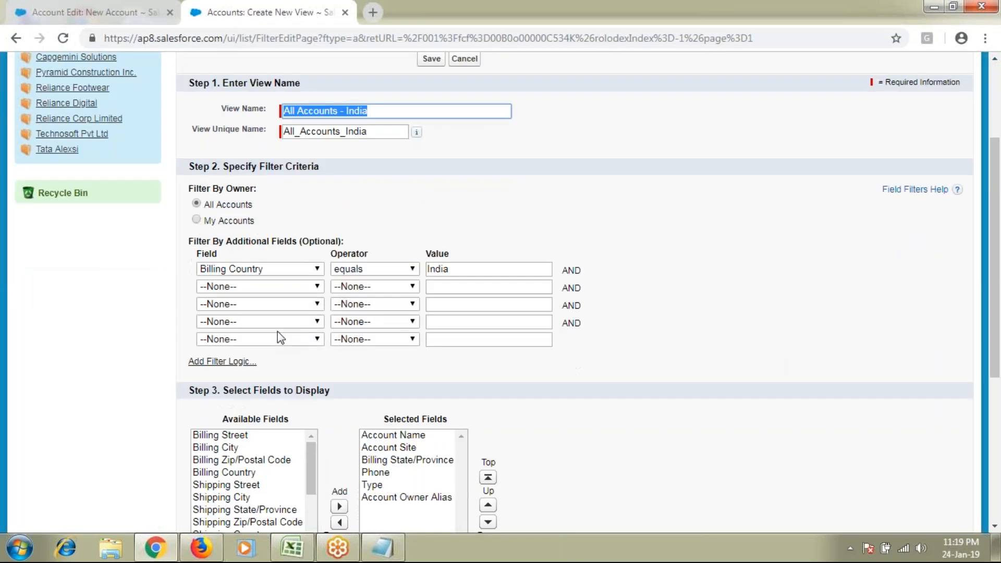
click(261, 286)
click(225, 102)
click(449, 288)
text(Hyde)
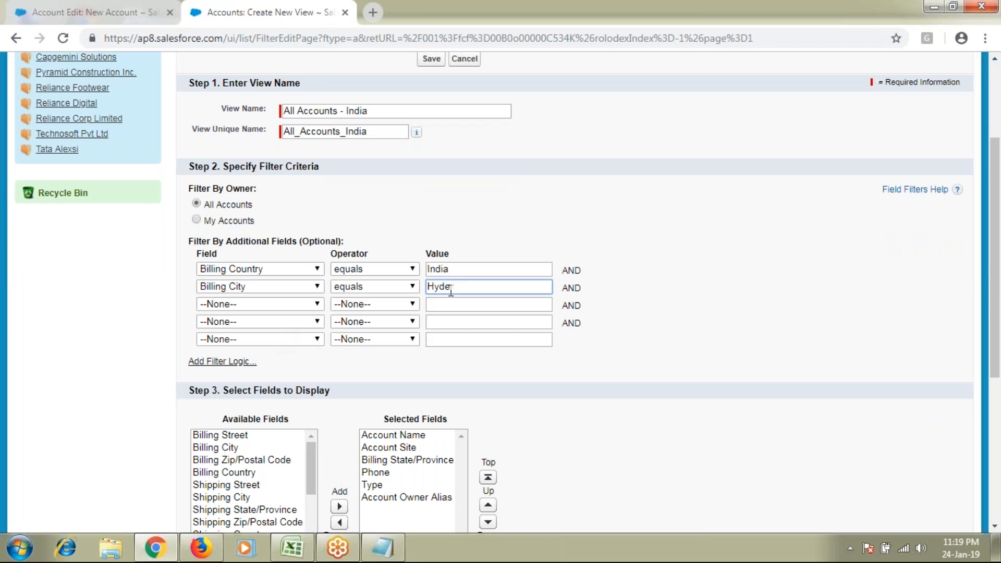
text(rabad)
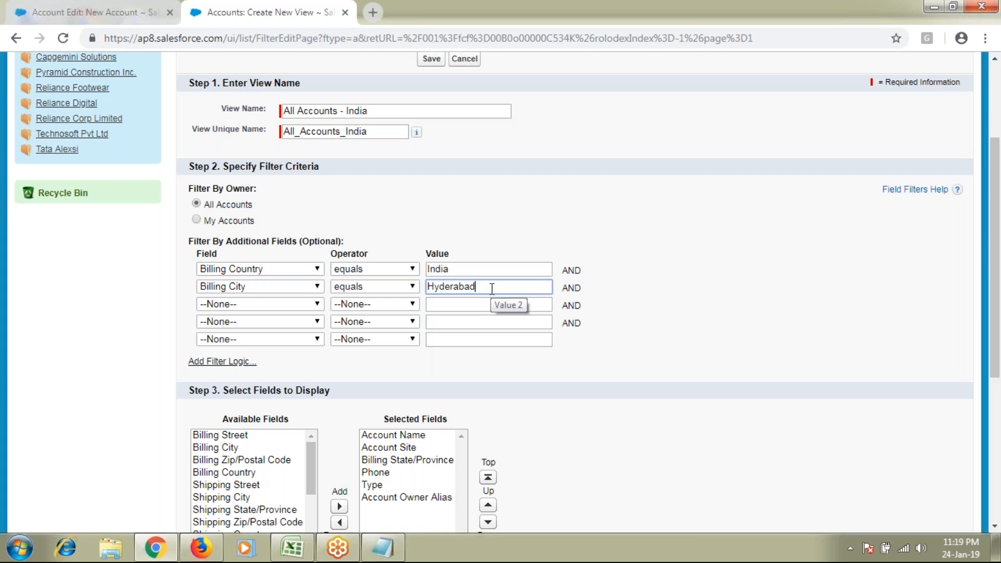
Clear the Hyderabad value and reset the second row's field to --None--
key(ctrl+a)
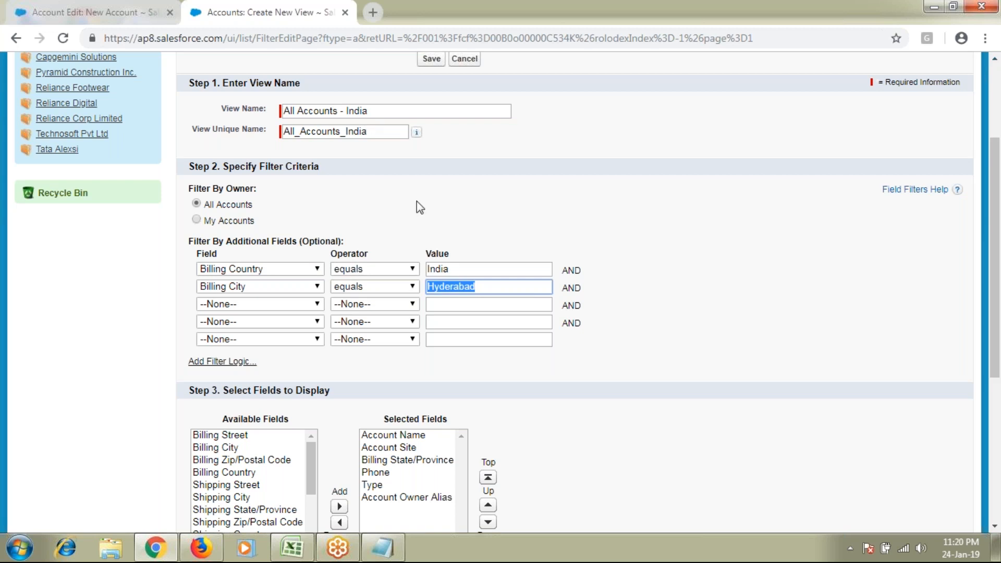
key(BackSpace)
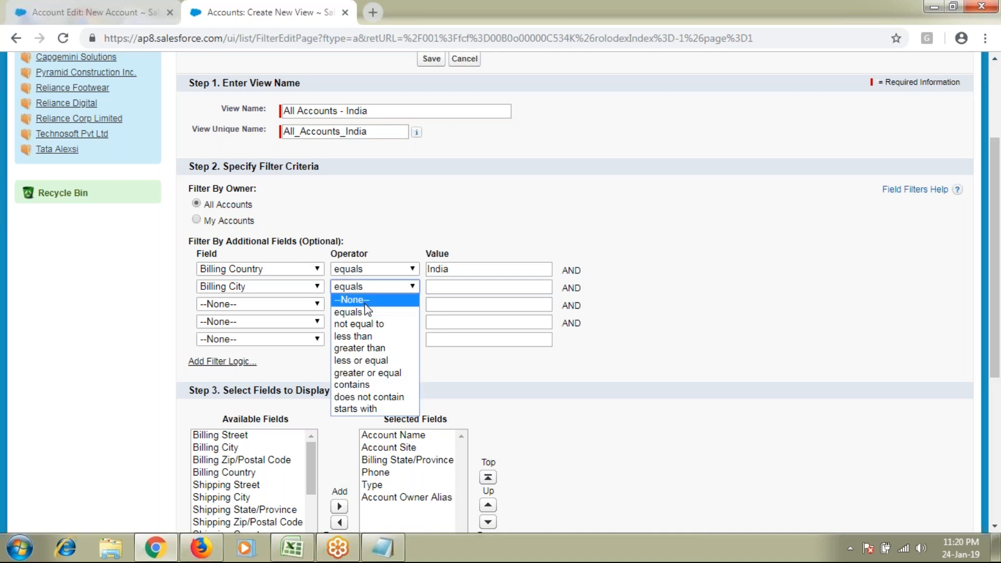
click(366, 302)
click(271, 286)
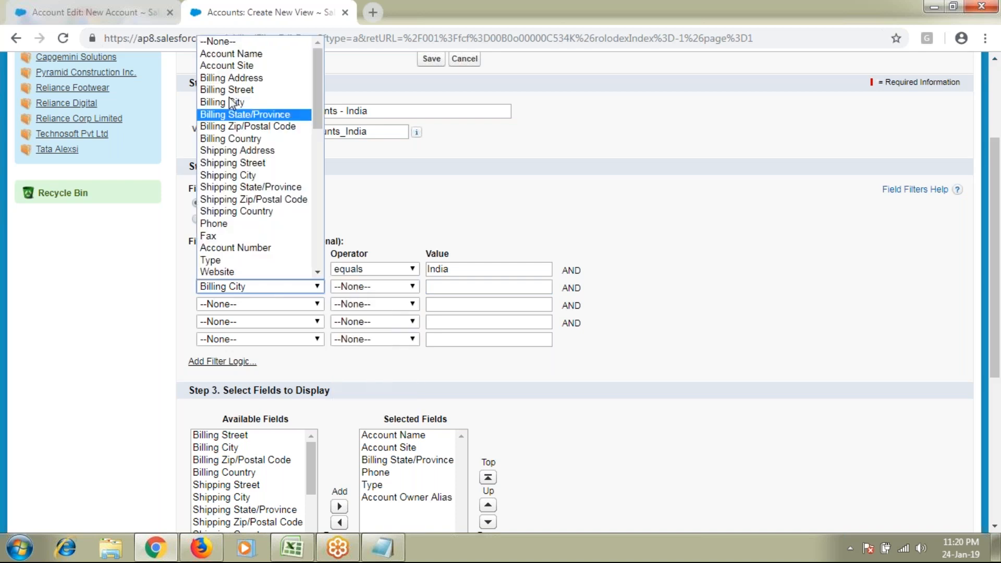
click(218, 42)
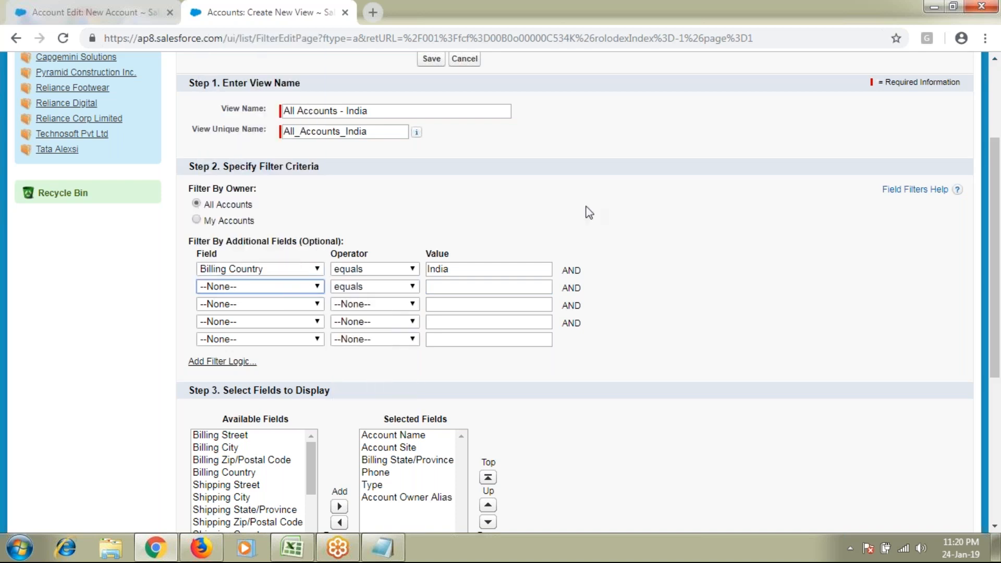
click(138, 13)
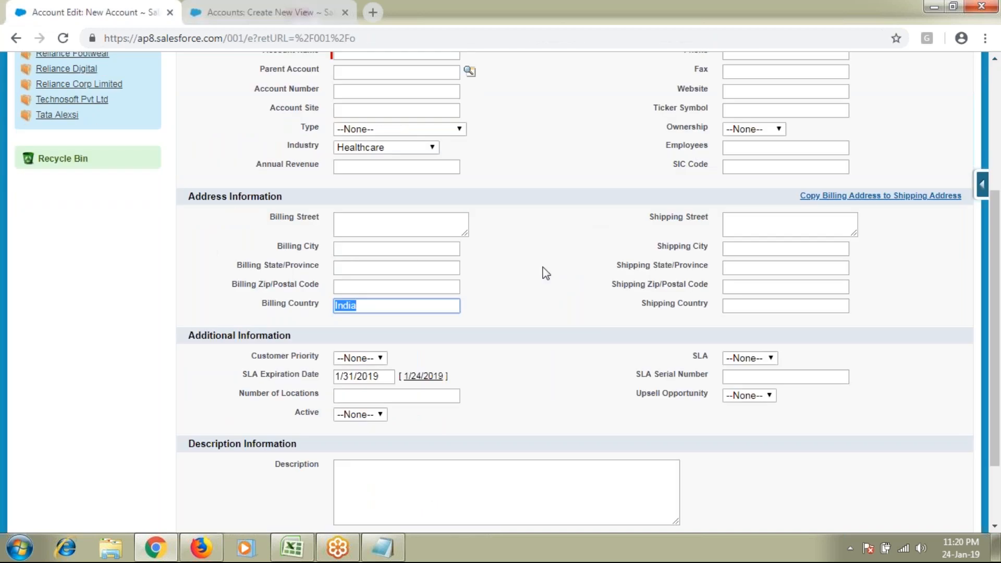
Enter the Annual Revenue range '10,000 ---50,0000' and trim its stray leading character and extra zero
scroll(545, 274, up, 1)
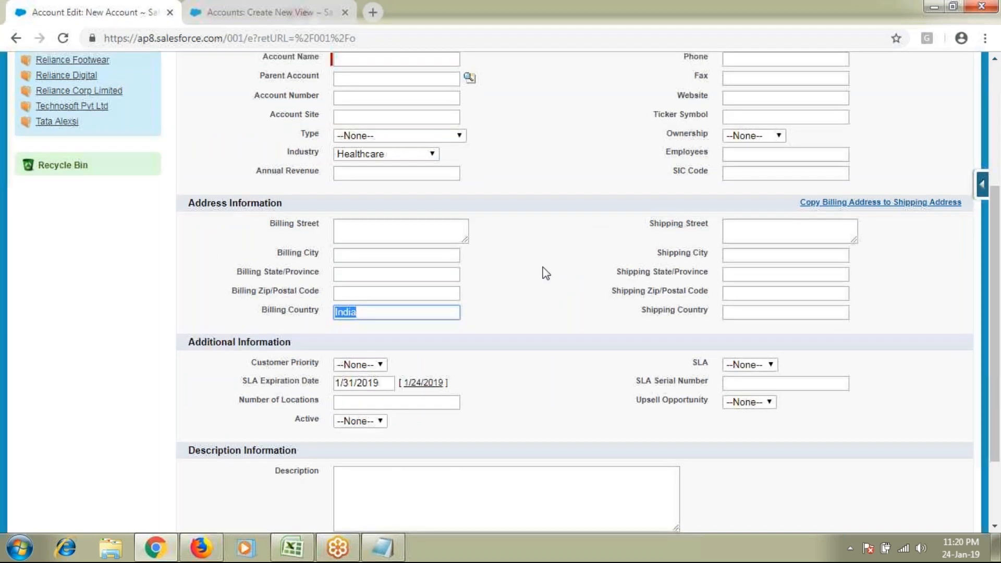
scroll(546, 273, up, 4)
drag(267, 384, 316, 384)
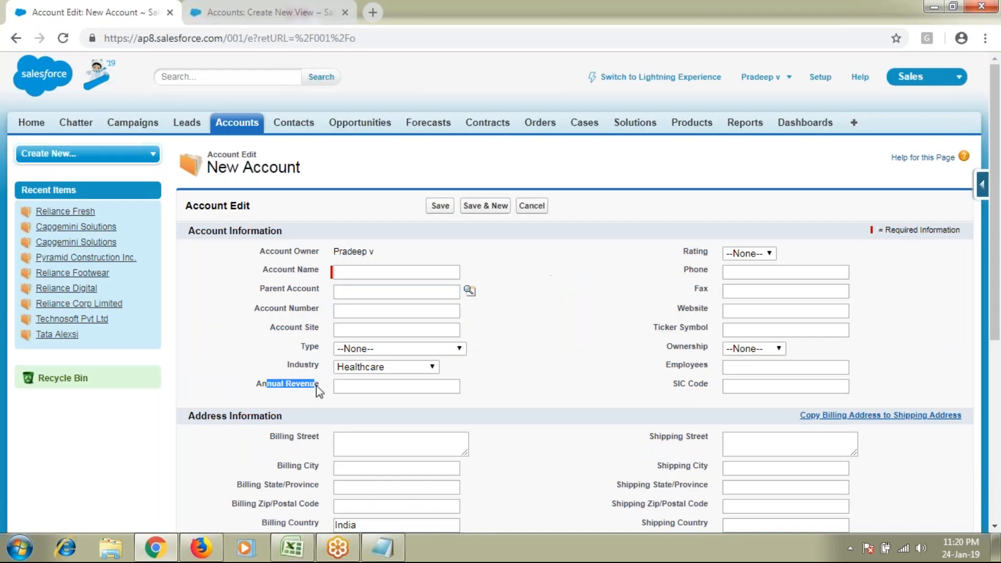
click(249, 7)
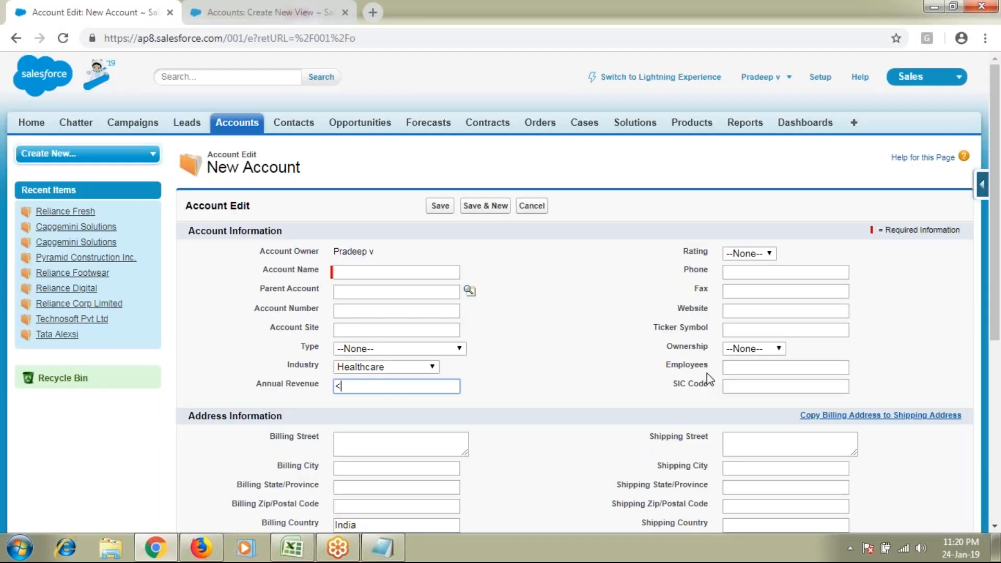
text(10,000 ---50,0000)
key(Home)
key(Delete)
key(BackSpace)
Compare the New Account form's Annual Revenue with the Create New View form's filters
key(ctrl+Tab)
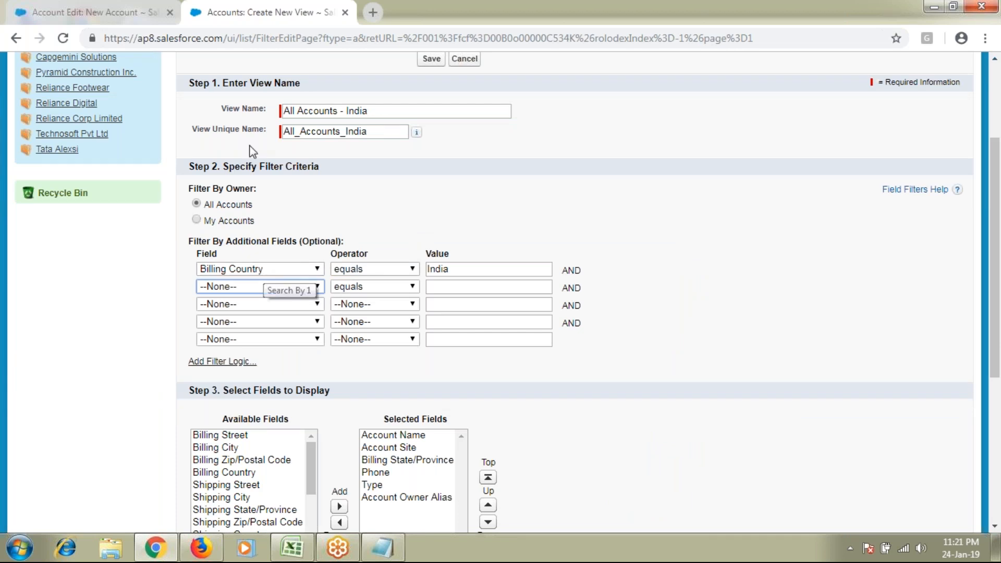
click(176, 13)
drag(335, 385, 449, 387)
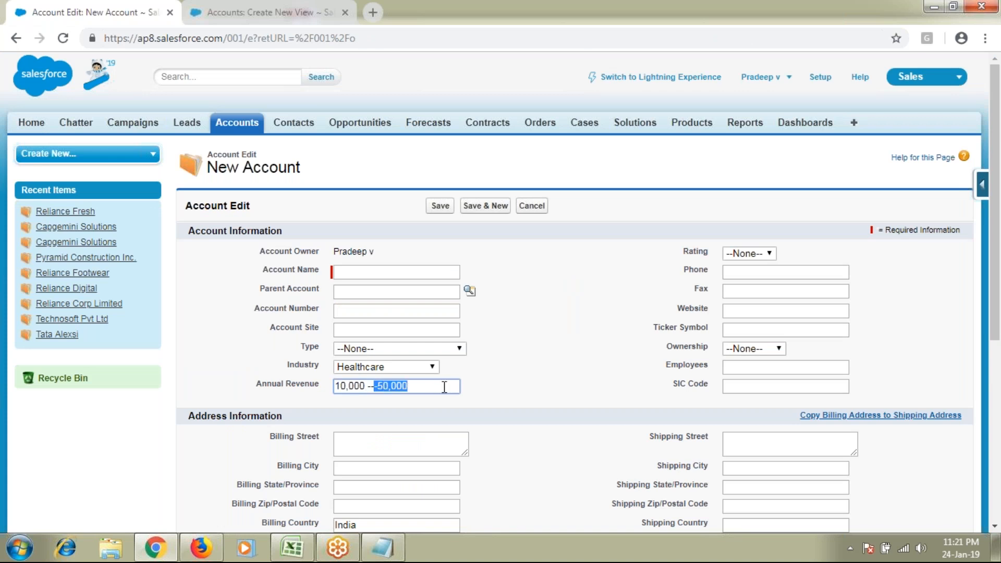
click(282, 12)
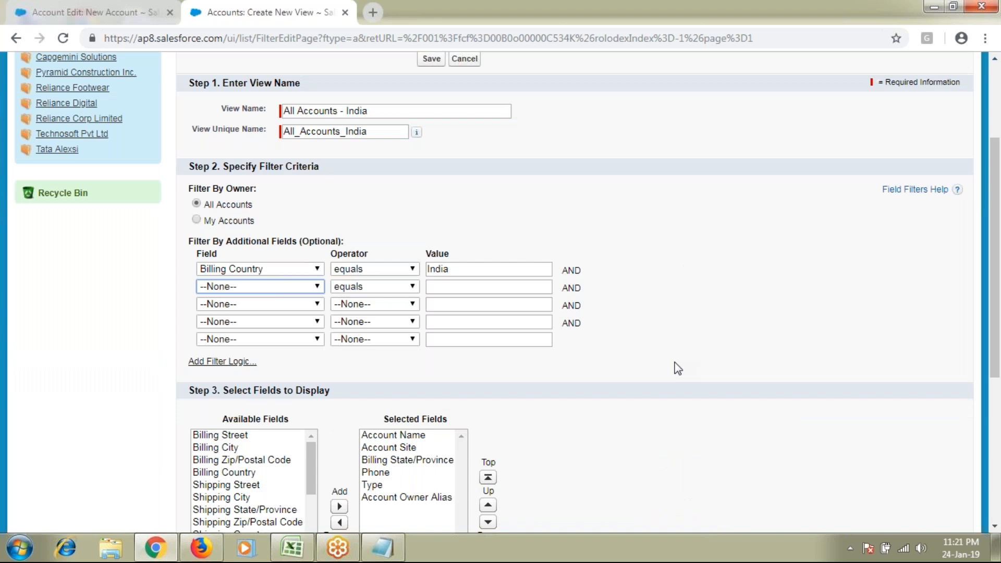
scroll(677, 368, down, 1)
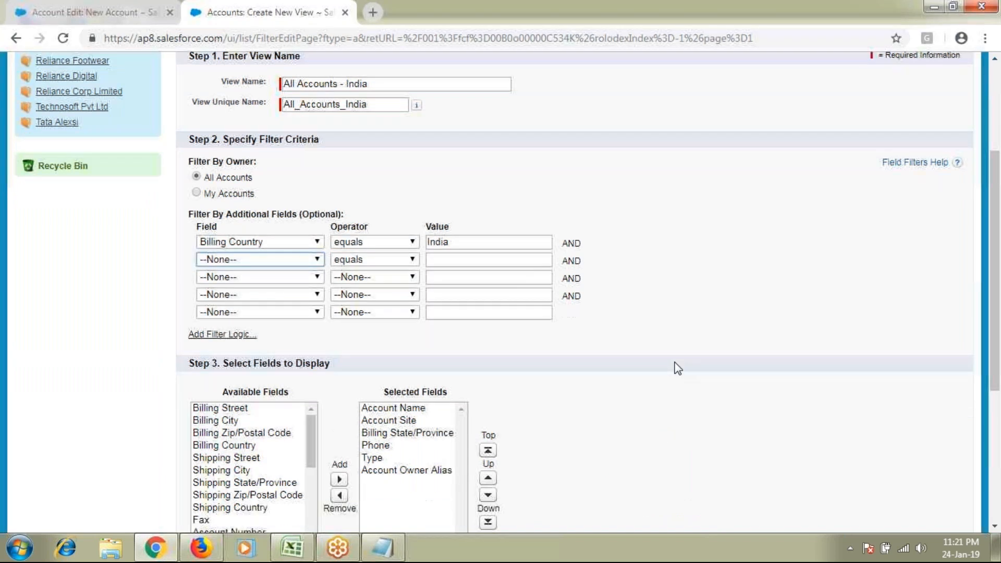
scroll(678, 368, down, 2)
drag(223, 316, 330, 316)
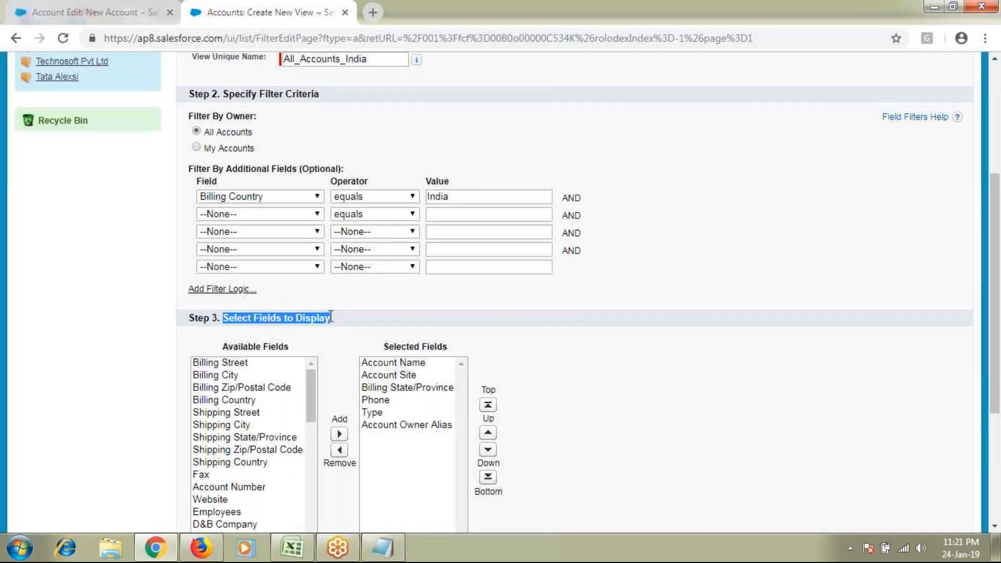
scroll(331, 317, up, 2)
drag(369, 184, 282, 183)
Leave the New Account form for Accounts Home, then return to the Create New View page
click(90, 13)
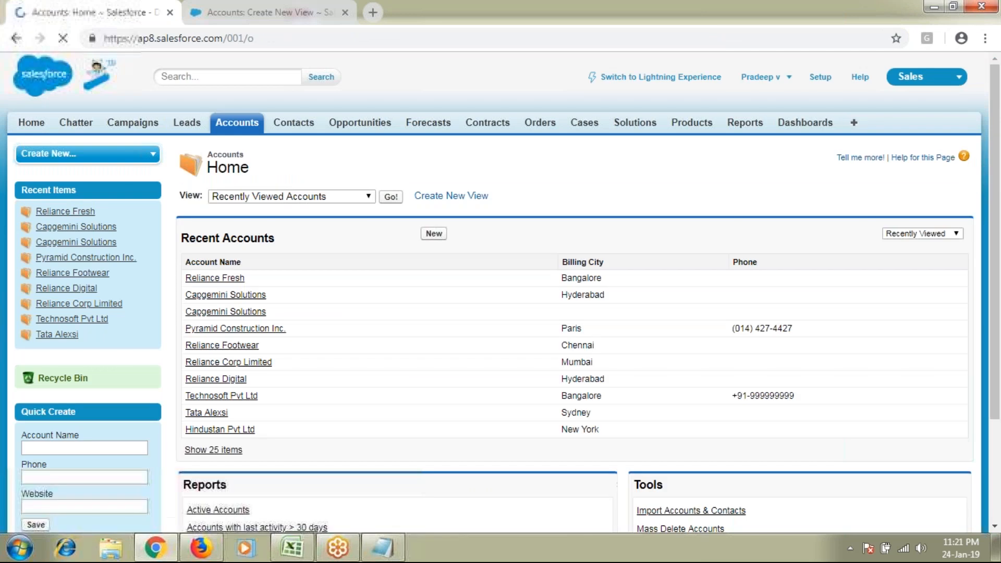
click(292, 196)
click(268, 13)
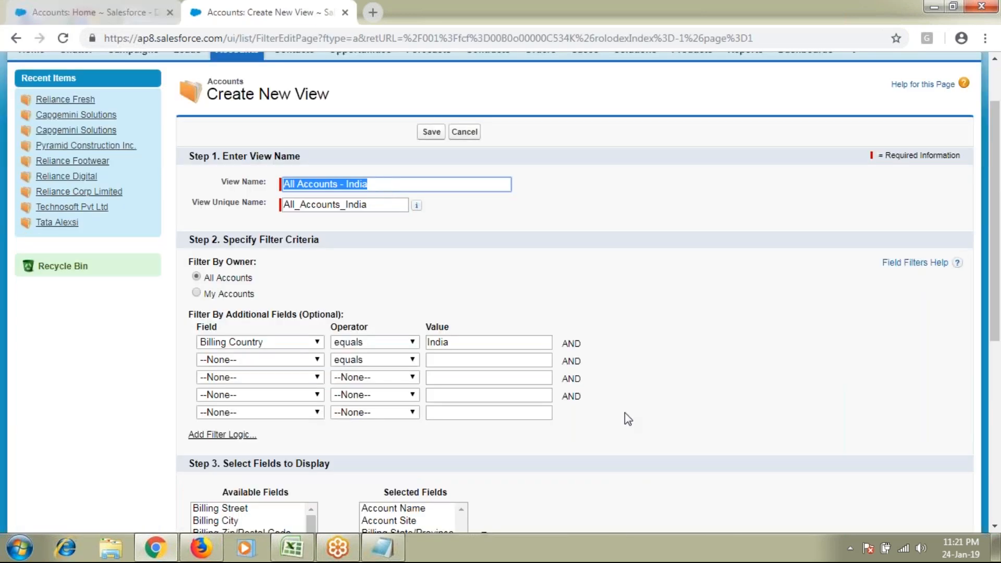
scroll(625, 413, down, 1)
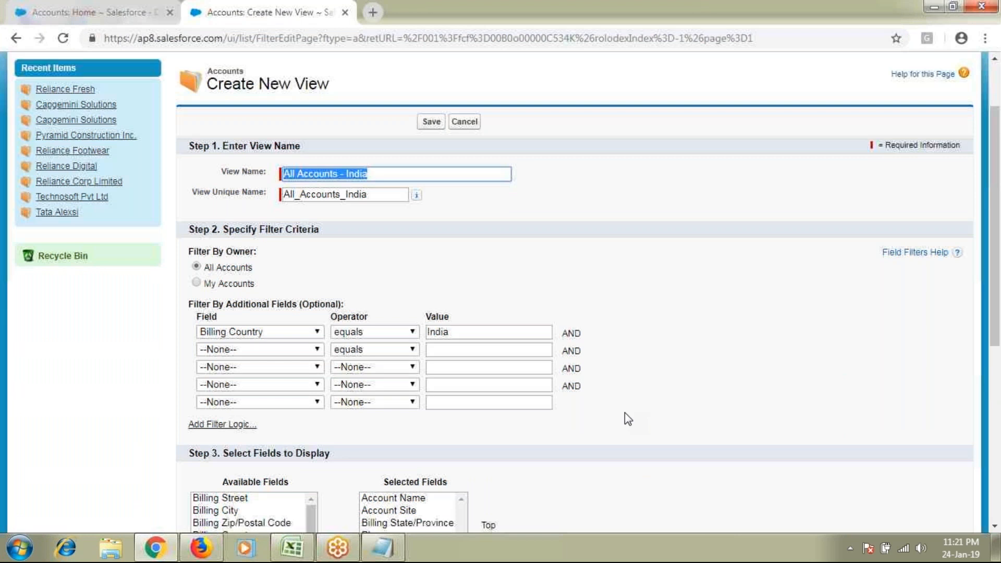
Glance at the Recent Accounts list on Accounts Home and return to the Create New View page
scroll(624, 412, down, 4)
drag(234, 245, 324, 245)
key(ctrl+Tab)
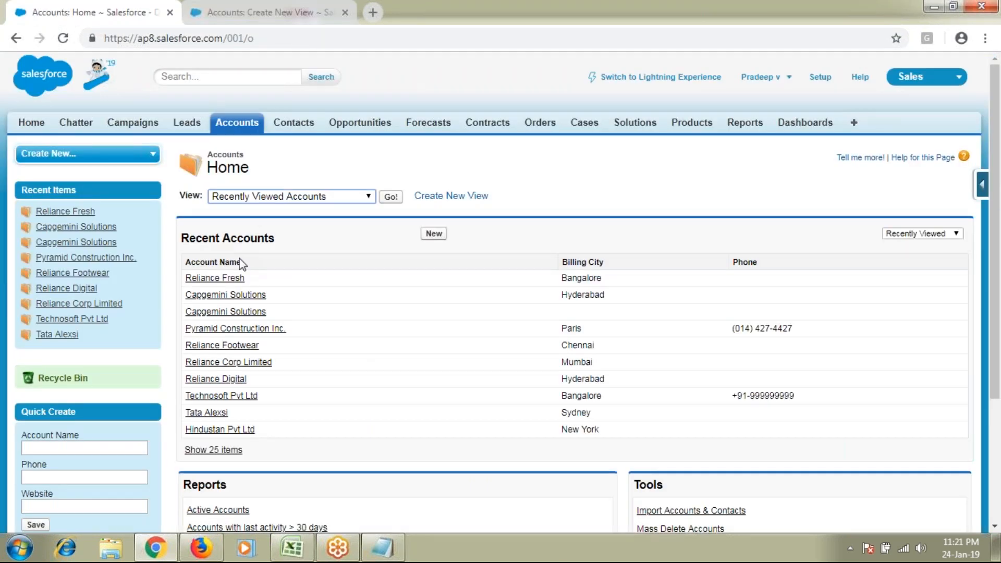
drag(176, 245, 652, 427)
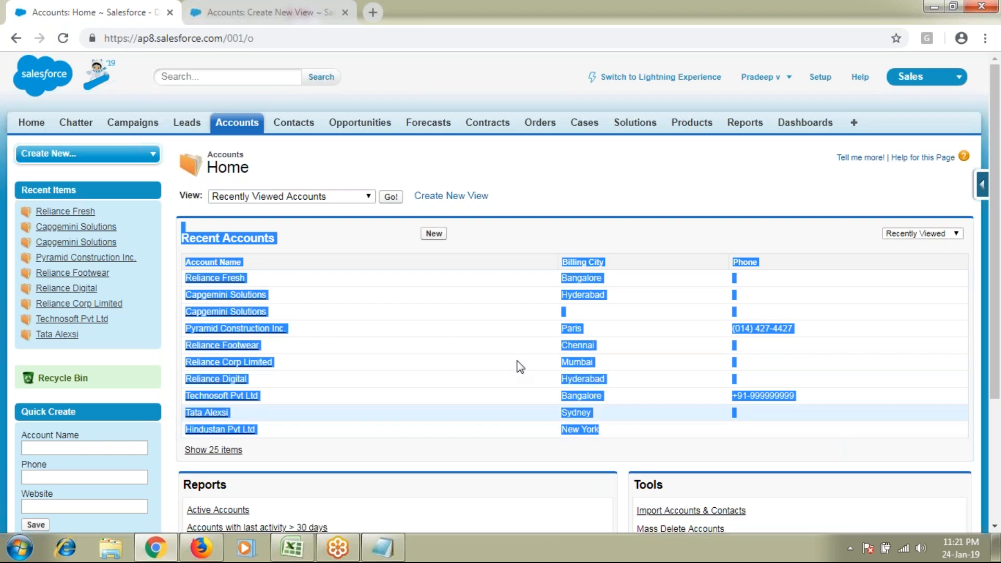
key(ctrl+Tab)
click(542, 313)
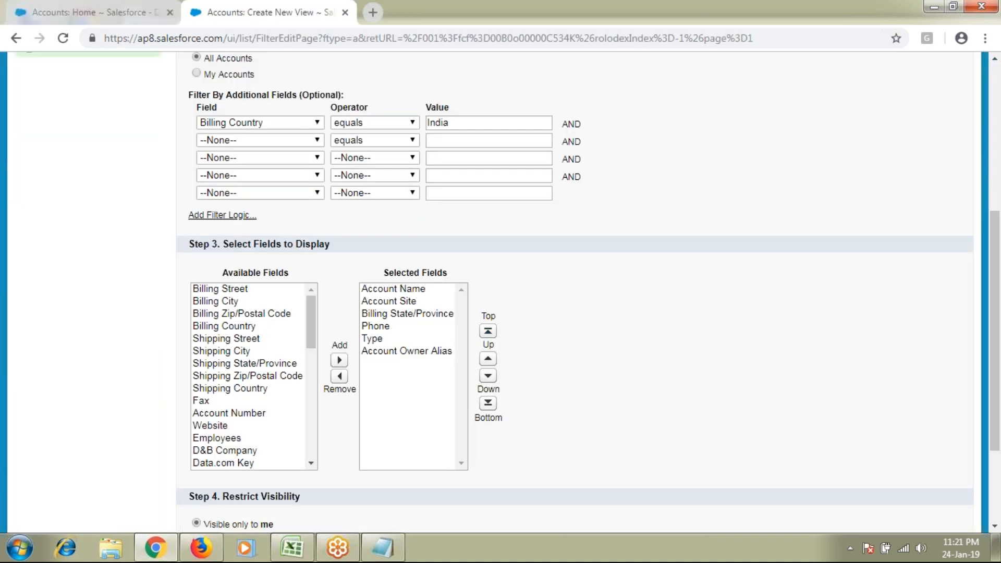
Remove all displayed columns except Account Name, including Account Owner Alias and Account Site
scroll(504, 293, down, 1)
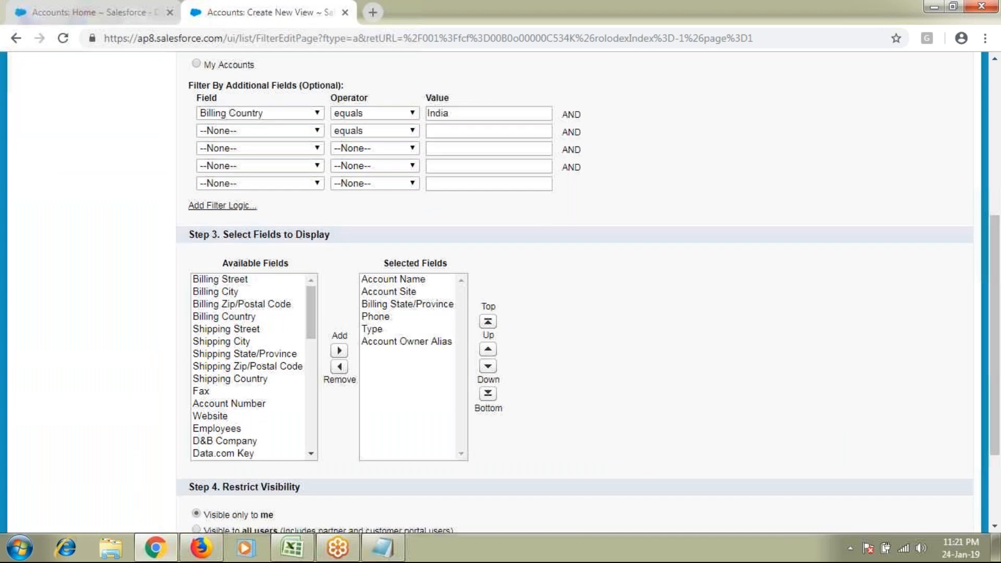
scroll(417, 292, down, 1)
click(409, 279)
click(401, 232)
shift+click(406, 277)
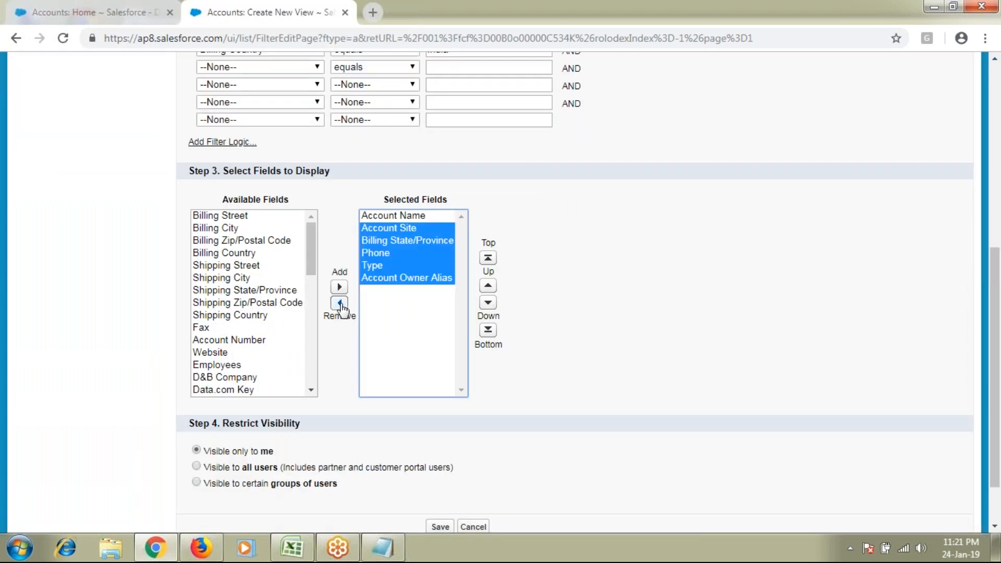
click(339, 303)
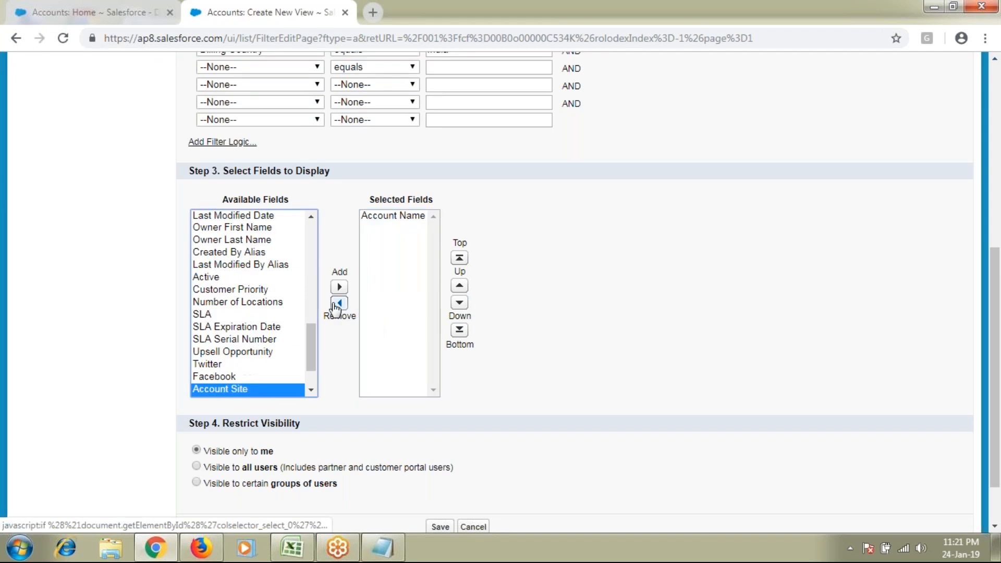
Add Billing City, Billing Country, Website and Employees as displayed columns
drag(311, 339, 311, 238)
click(221, 228)
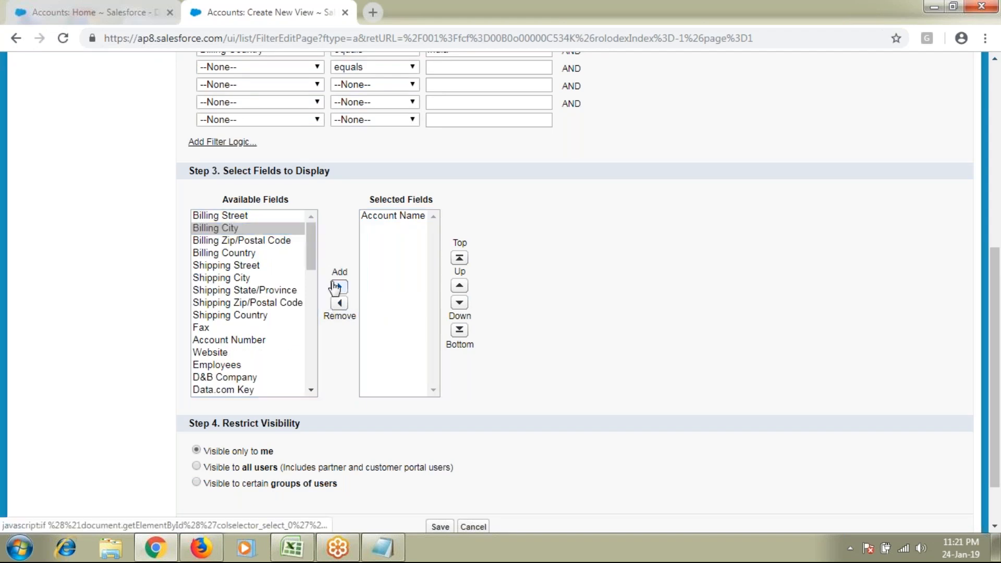
click(338, 286)
click(230, 240)
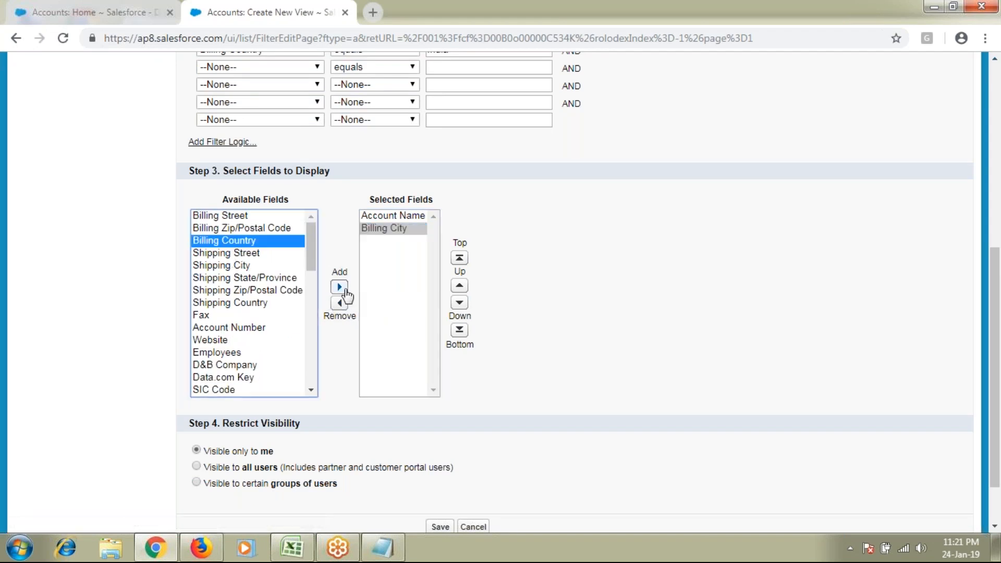
click(339, 287)
click(246, 328)
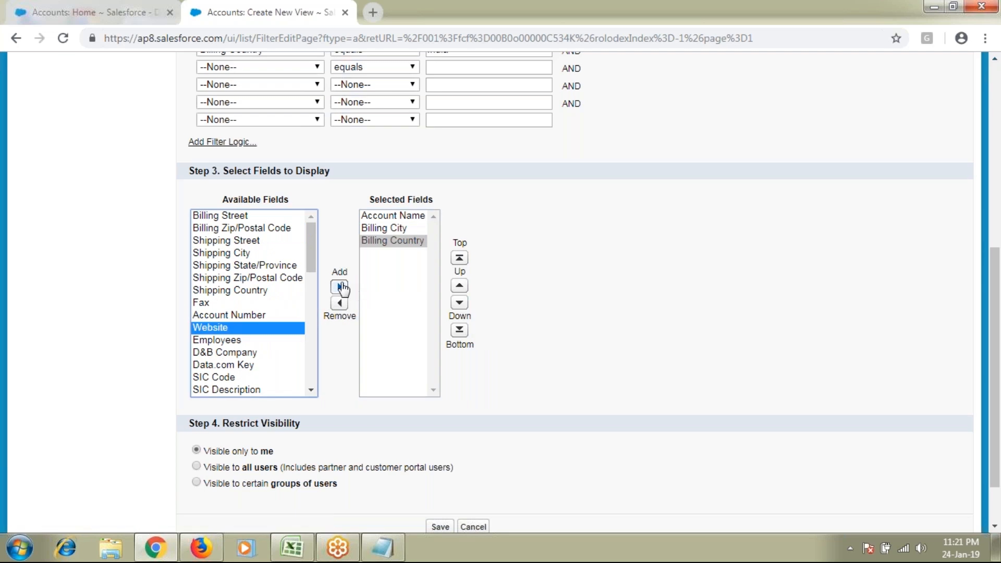
click(339, 286)
click(249, 333)
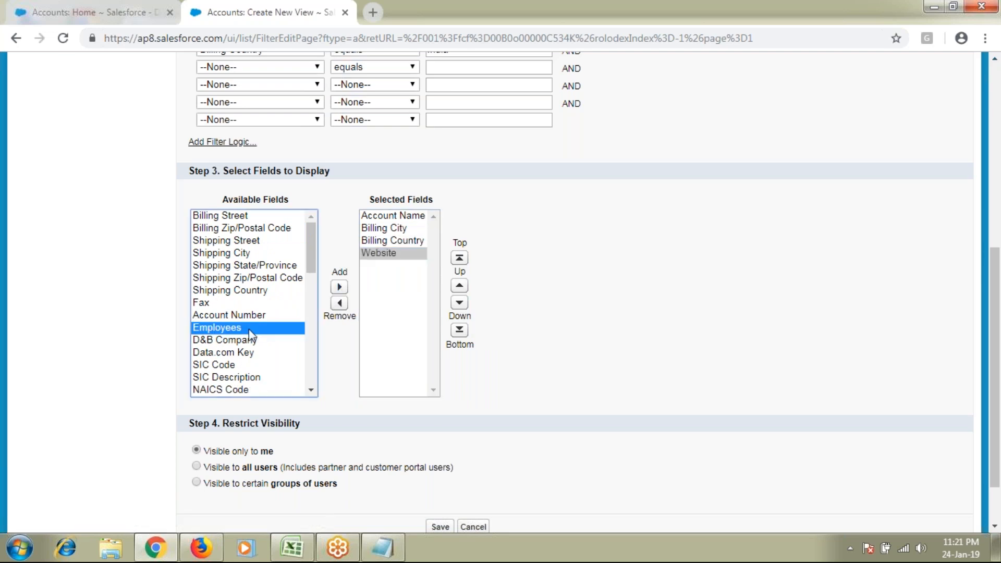
click(338, 288)
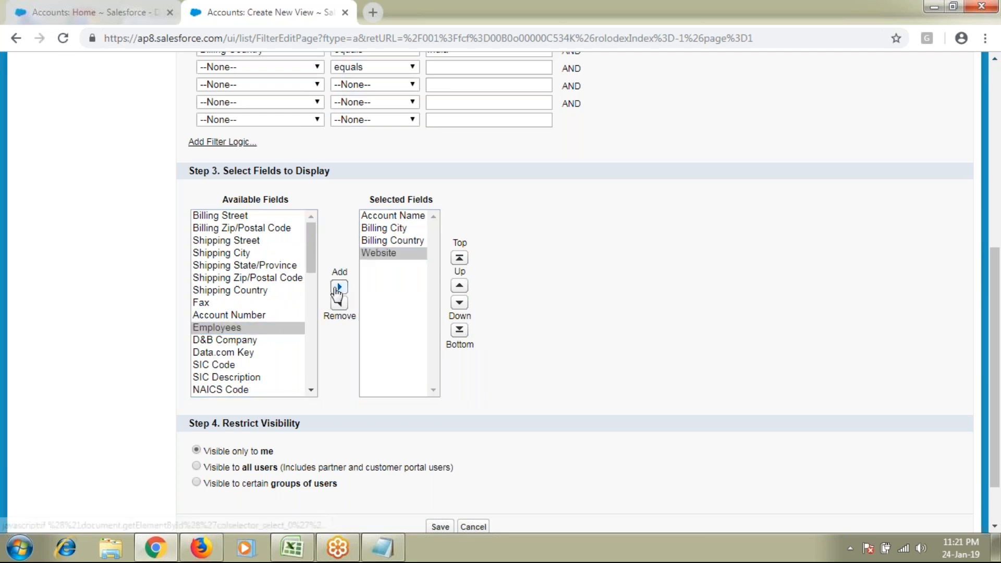
click(339, 288)
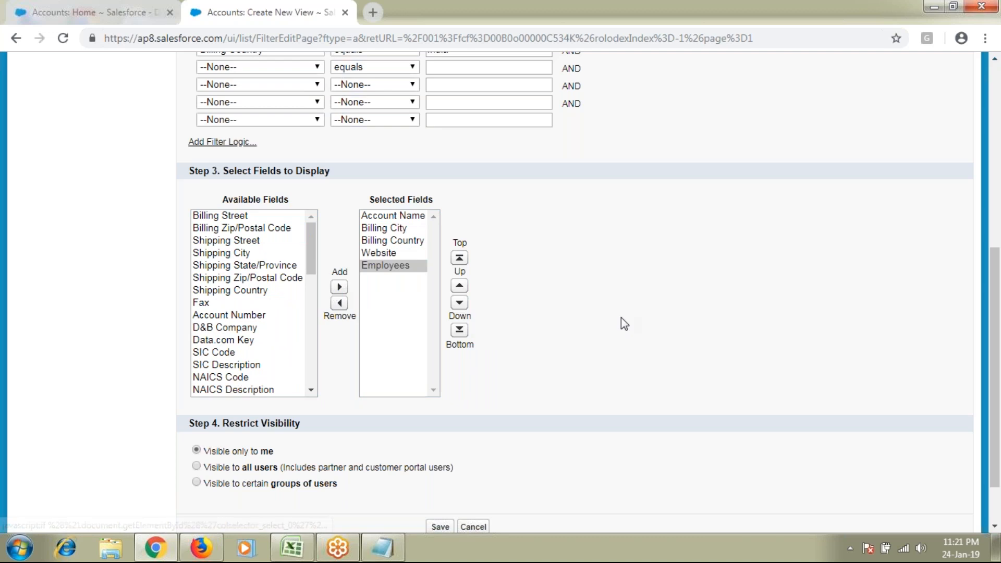
scroll(624, 324, up, 4)
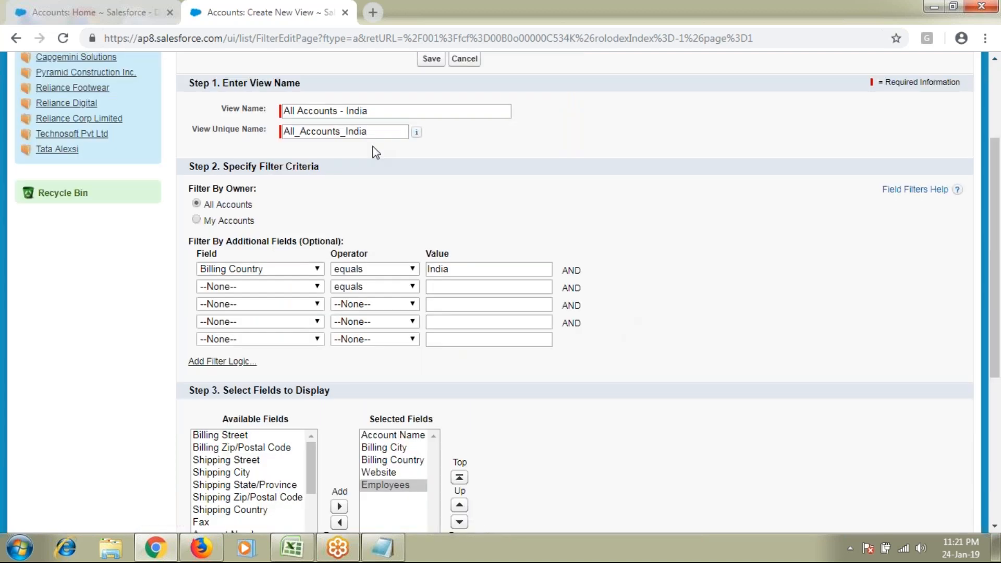
Scroll to and review the Restrict Visibility options of the new view
scroll(518, 405, down, 4)
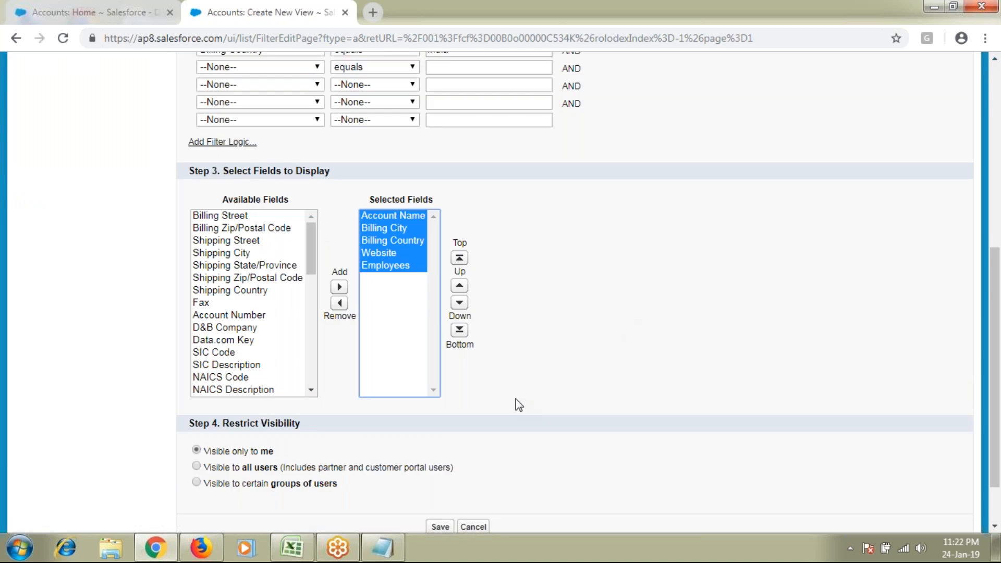
scroll(519, 405, down, 1)
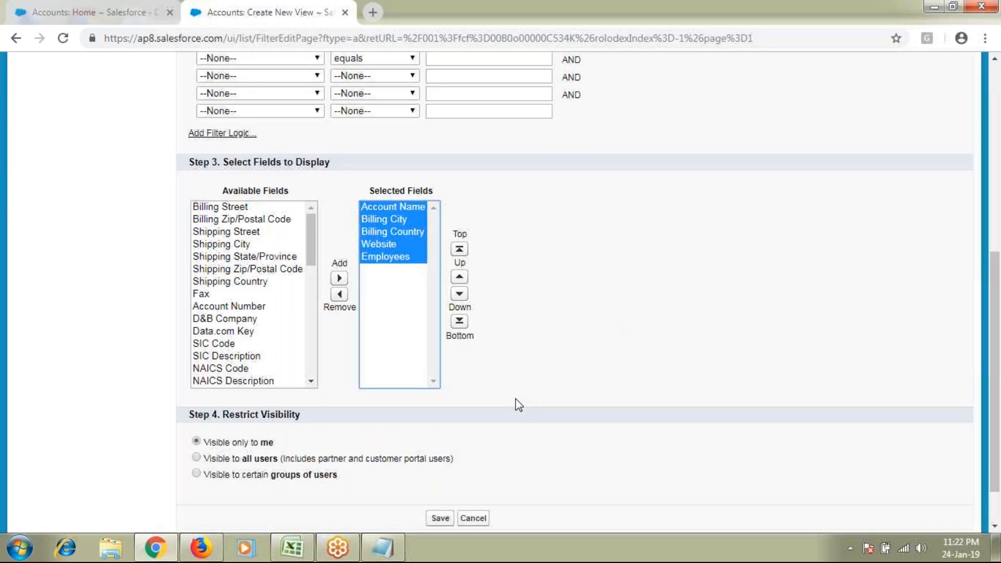
scroll(518, 405, down, 1)
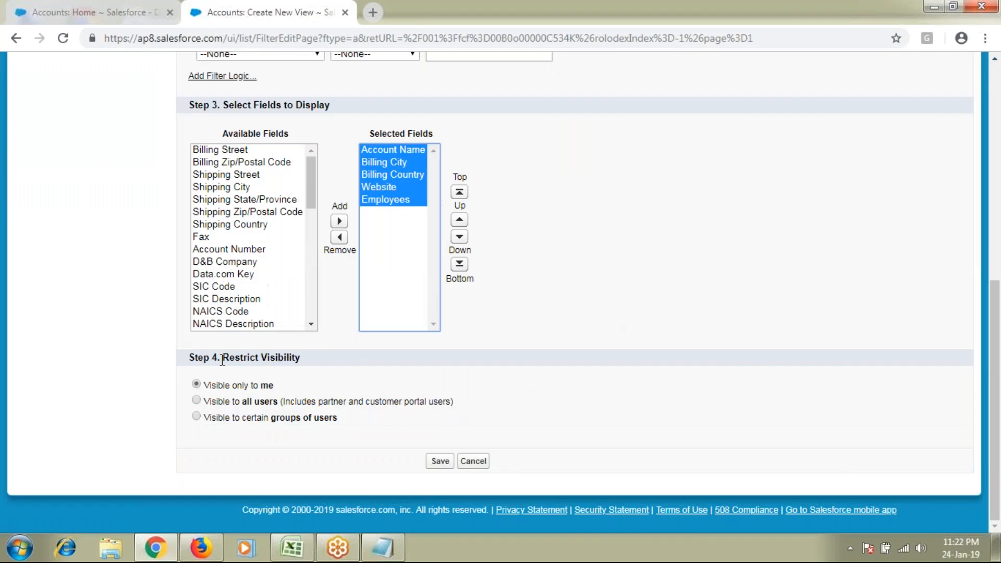
drag(222, 359, 312, 358)
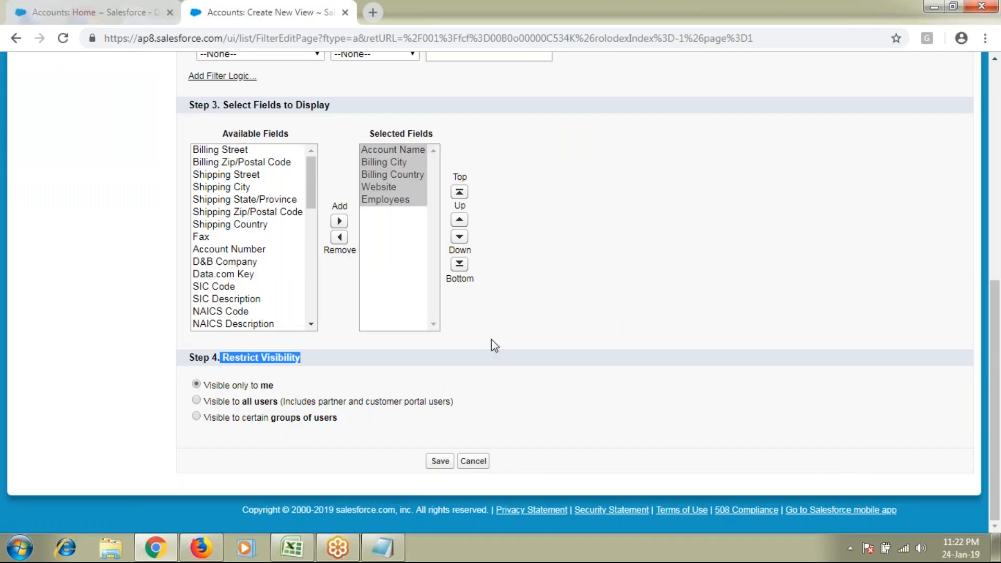
scroll(494, 346, up, 5)
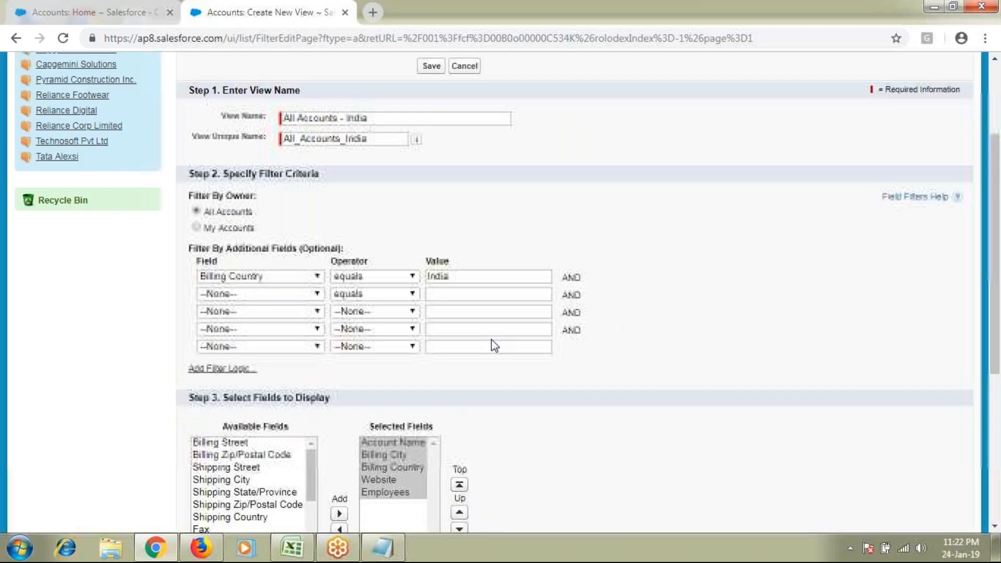
scroll(494, 346, up, 3)
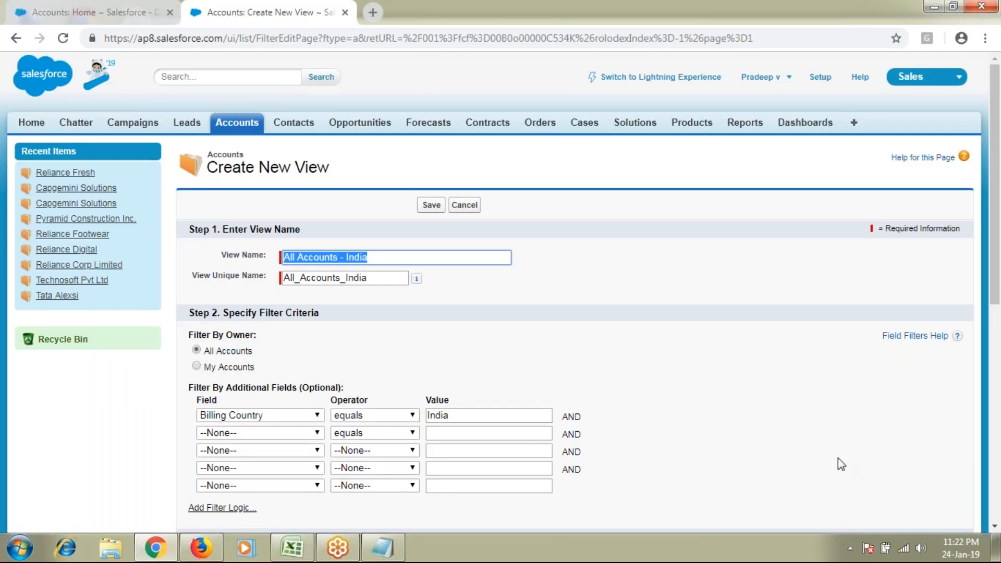
scroll(837, 459, down, 5)
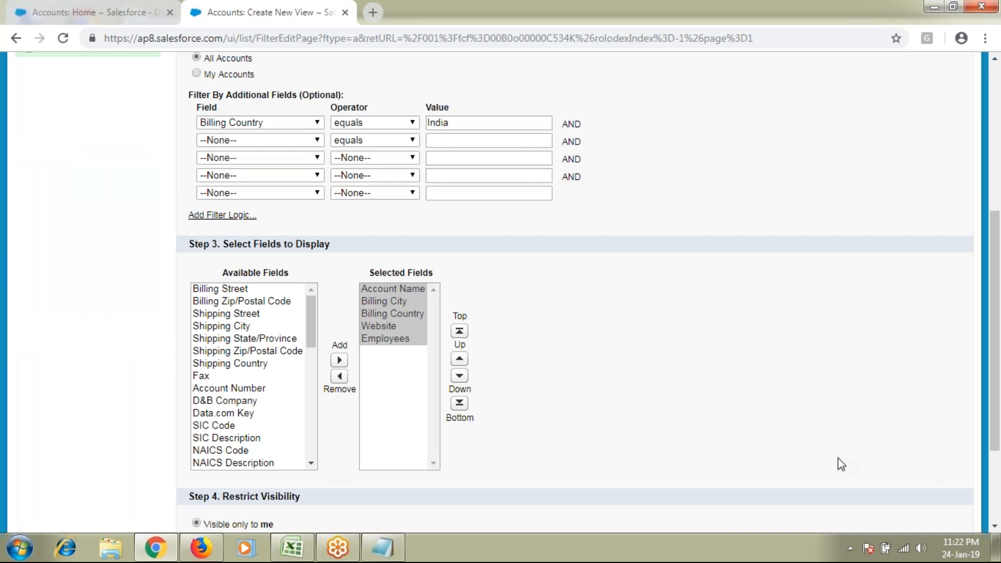
scroll(837, 458, down, 3)
drag(302, 357, 222, 357)
drag(209, 401, 280, 407)
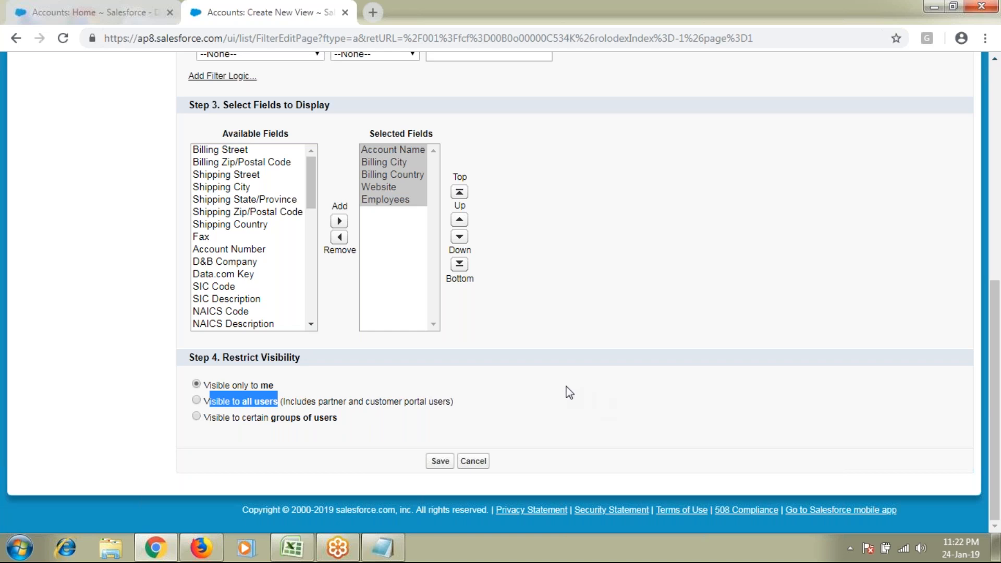
scroll(569, 393, up, 1)
Change visibility from 'Visible only to me' to 'Visible to all users'
click(196, 385)
drag(216, 385, 294, 386)
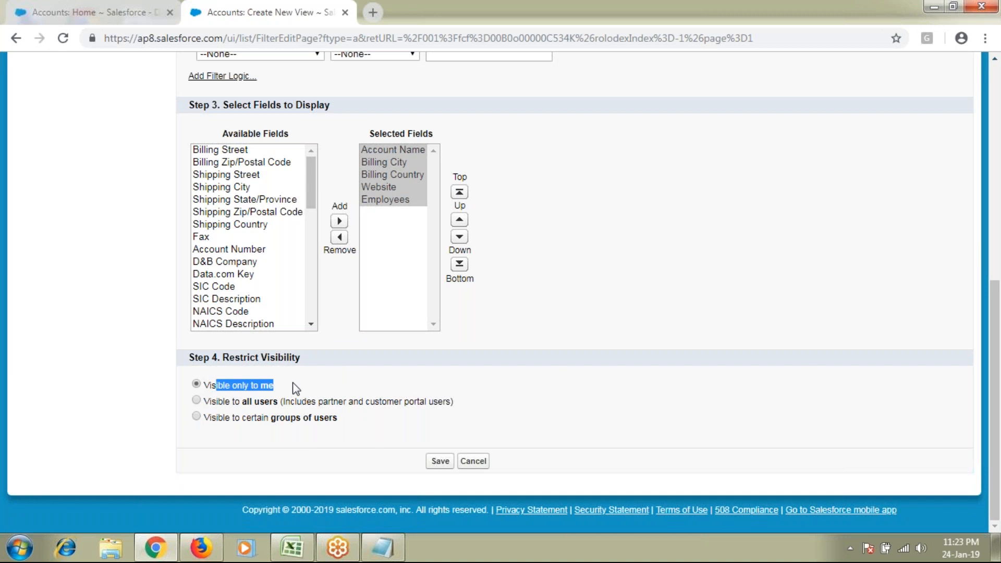
click(196, 400)
drag(210, 402, 343, 417)
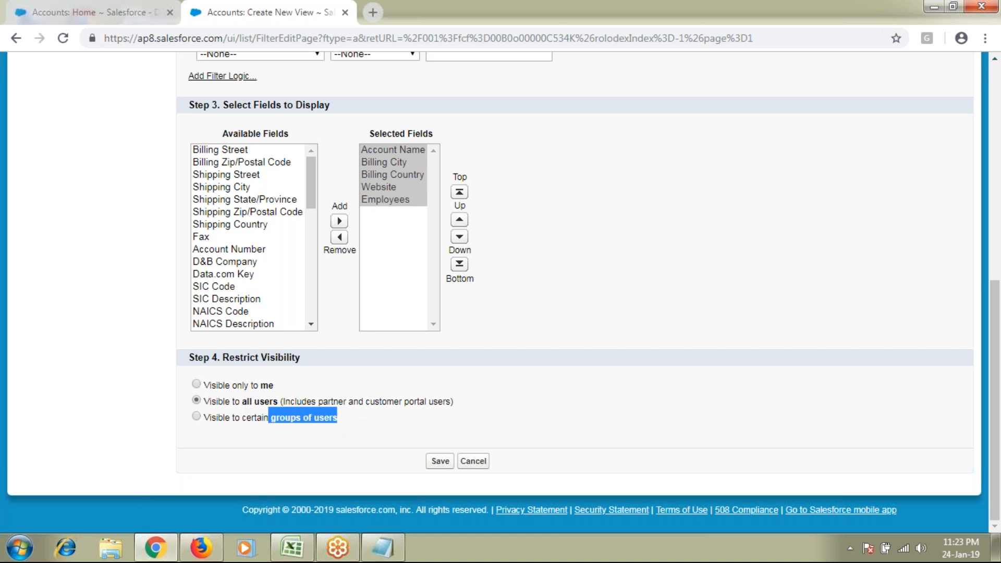
click(226, 394)
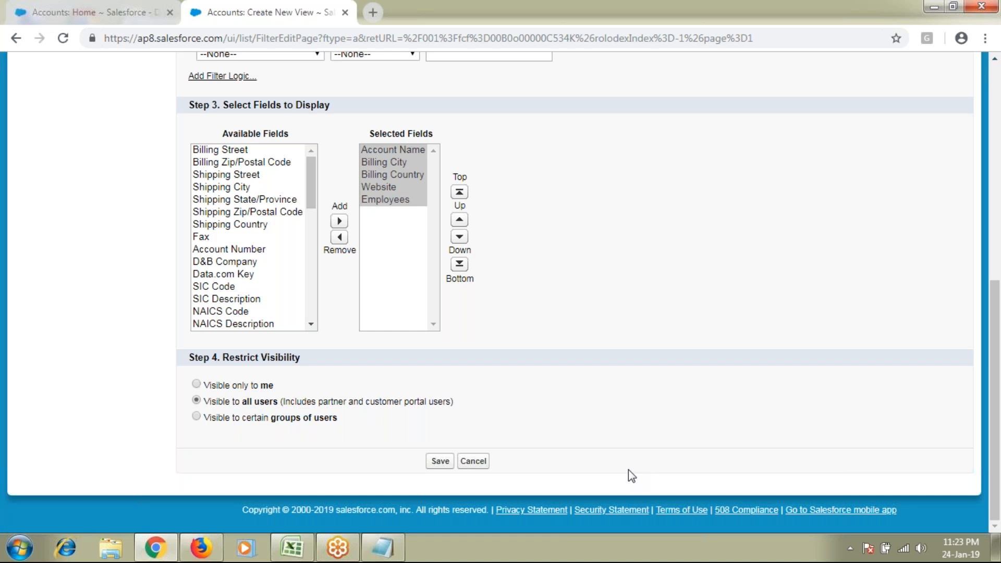
scroll(628, 470, up, 1)
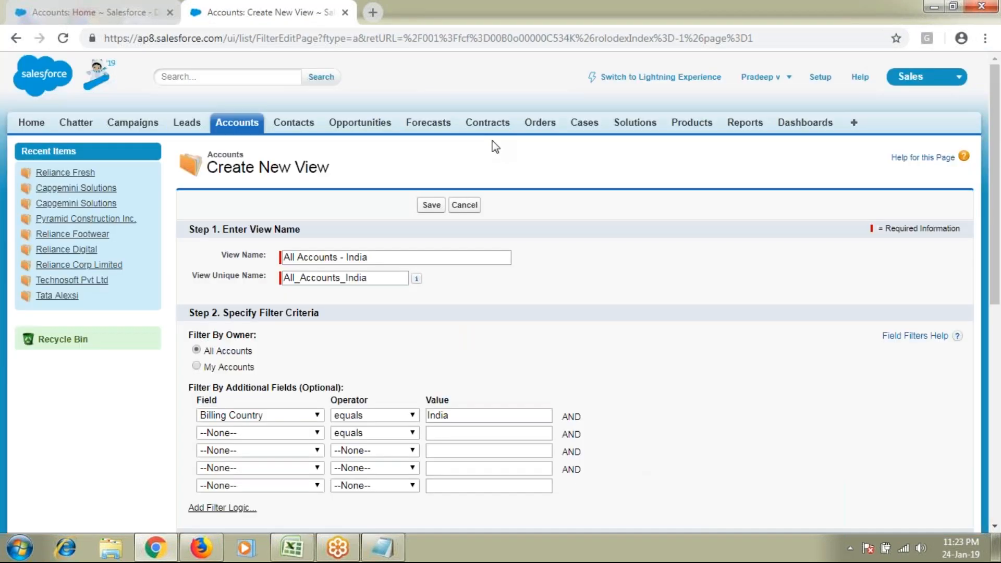
Save the All Accounts - India view and load it from Accounts Home, dismissing the records-per-page prompts
key(Return)
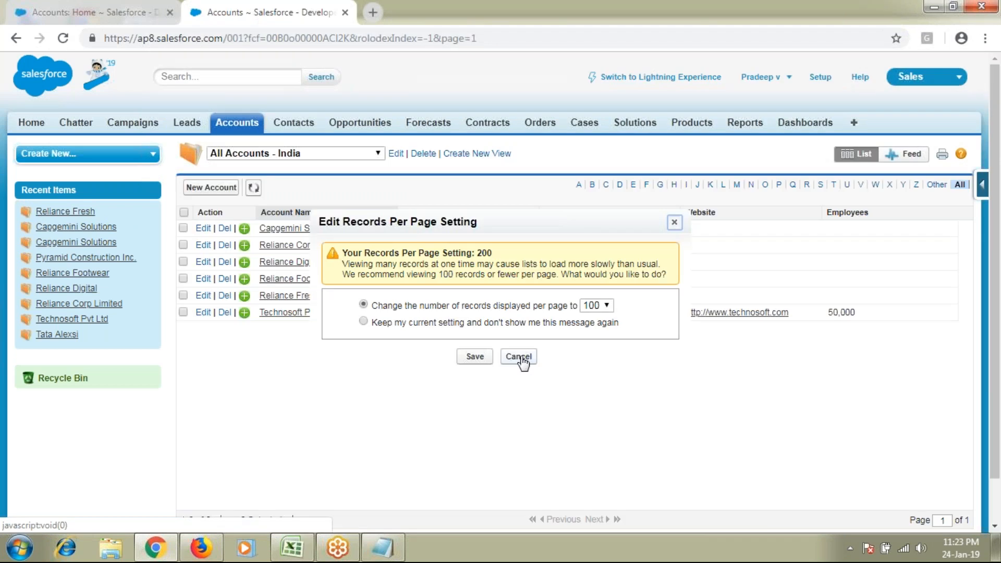
click(519, 357)
click(247, 123)
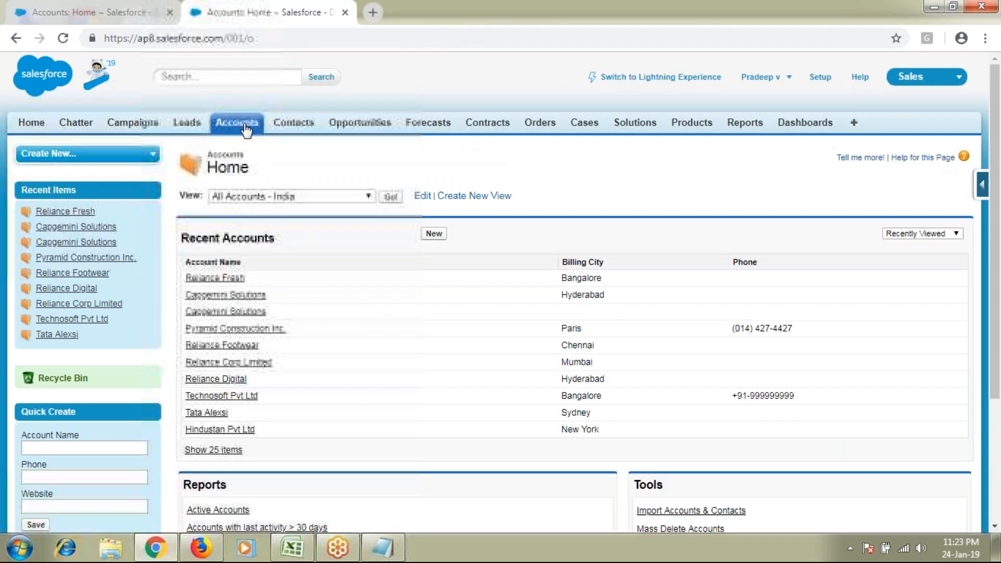
click(334, 197)
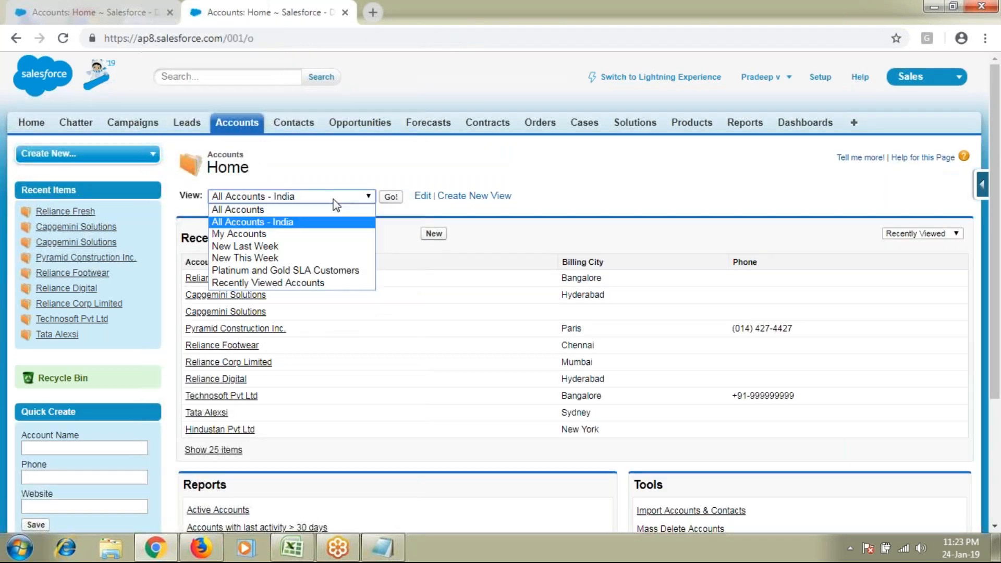
click(307, 223)
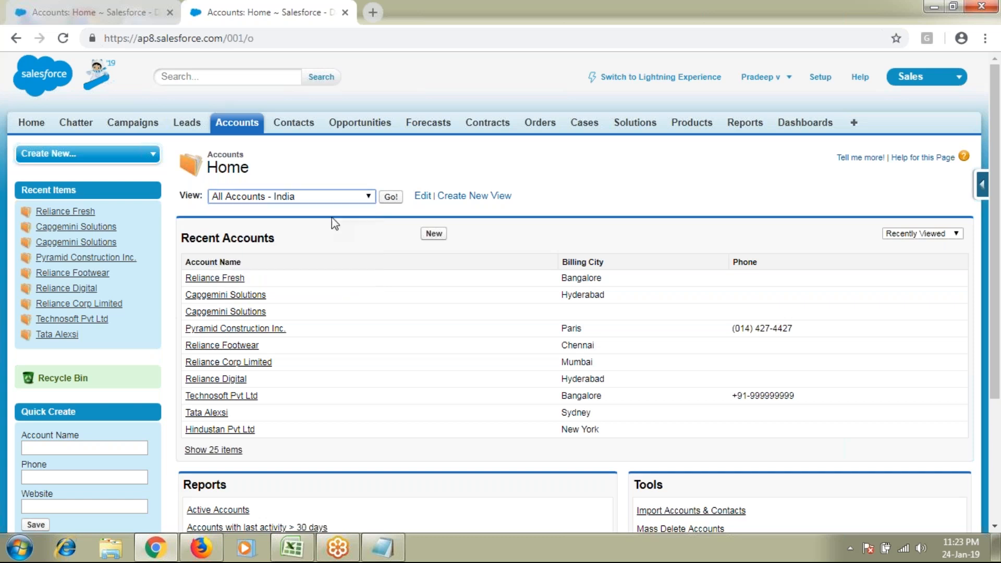
click(392, 197)
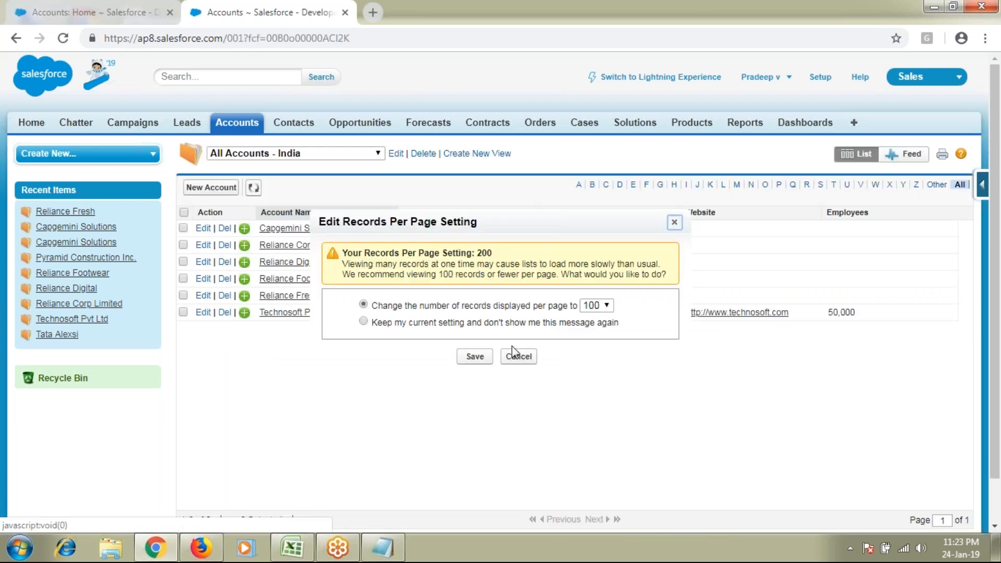
click(516, 356)
scroll(314, 451, down, 1)
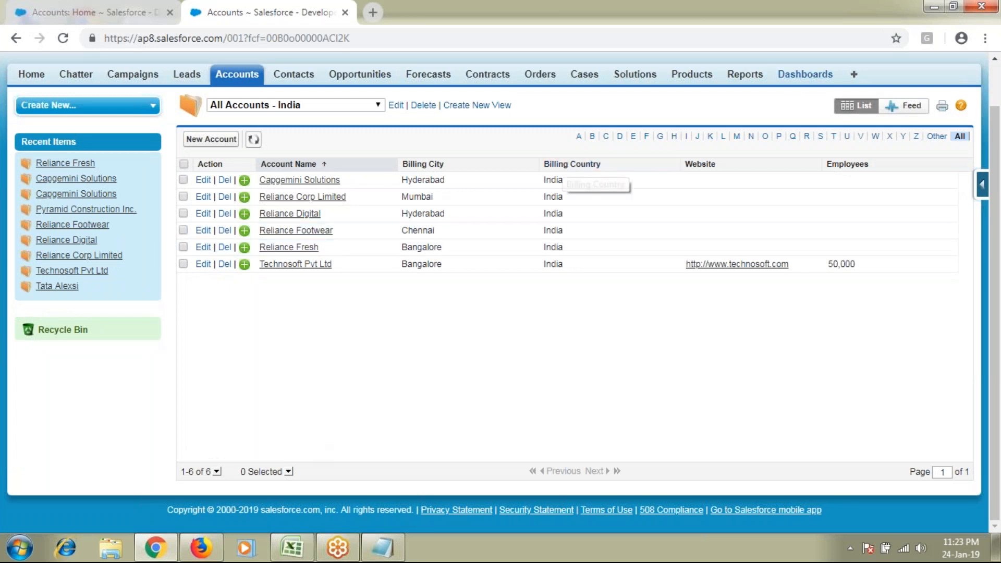
scroll(484, 193, up, 1)
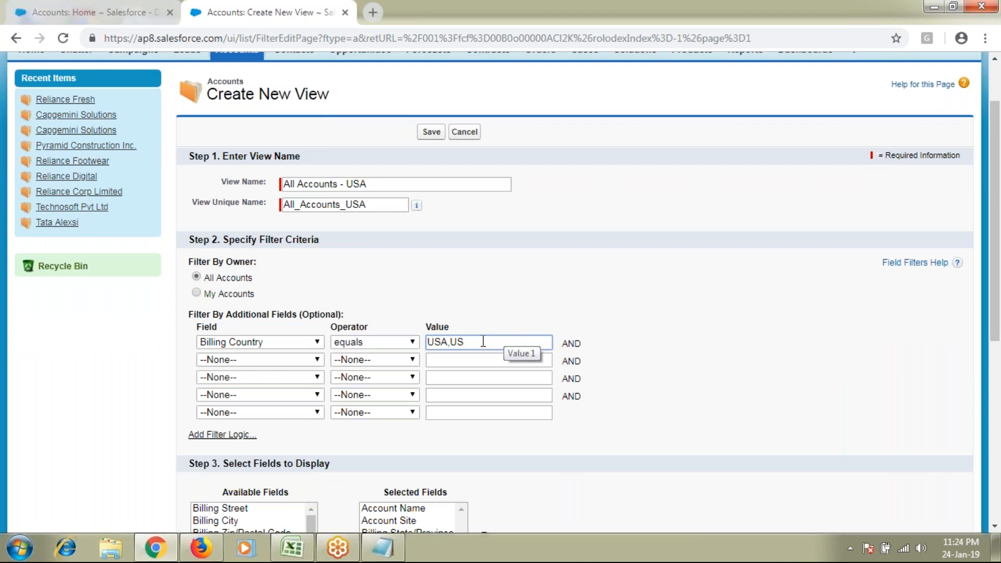
Adjust the USA,US country filter value, add Billing City and Billing Country columns, and make the view visible to all users
double_click(441, 341)
double_click(457, 342)
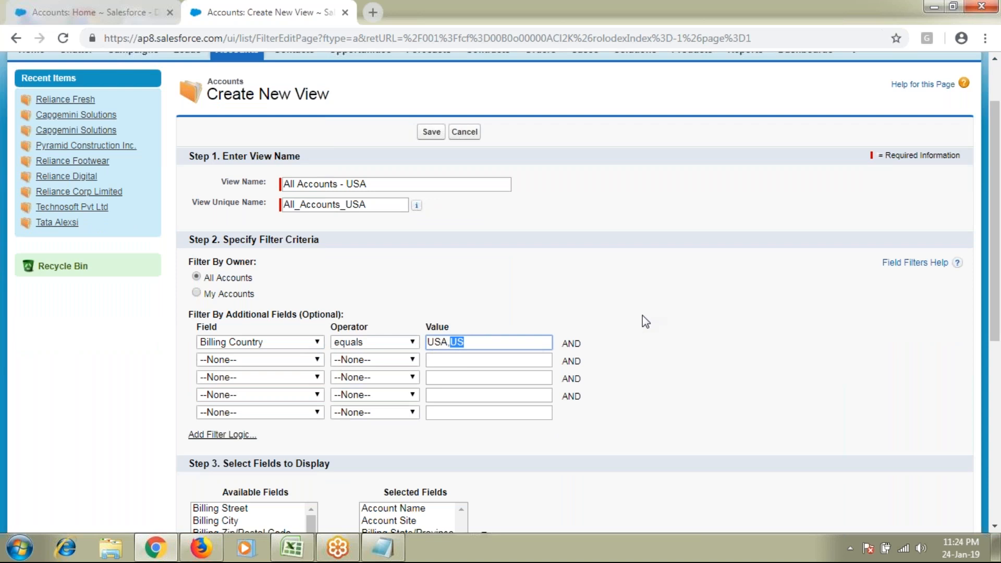
scroll(645, 322, down, 1)
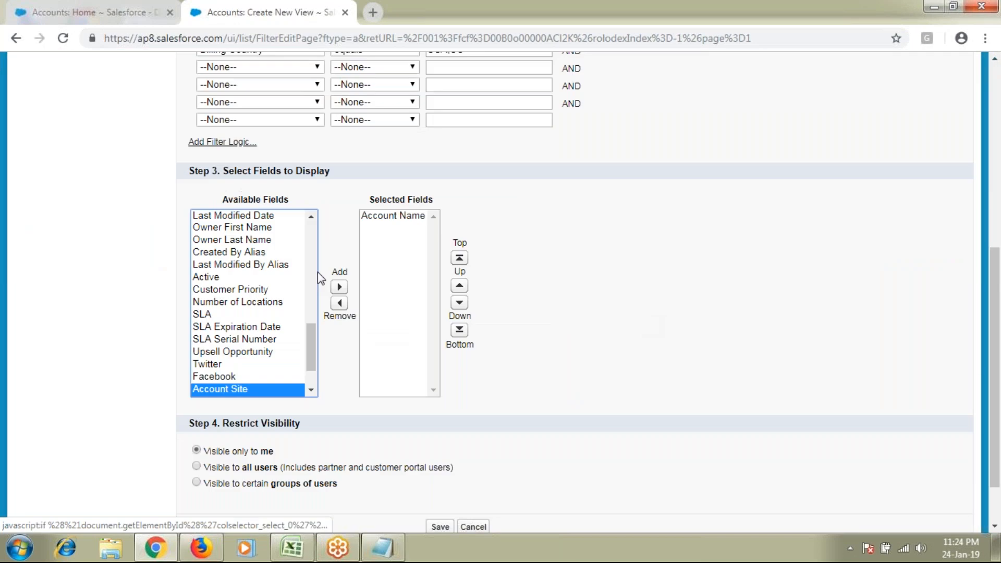
scroll(234, 228, up, 5)
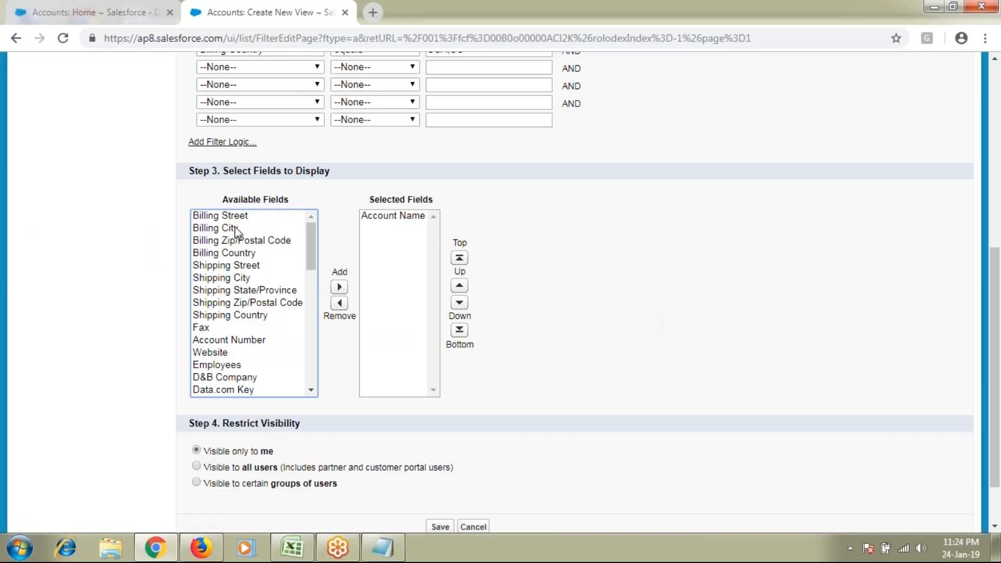
double_click(234, 229)
double_click(235, 241)
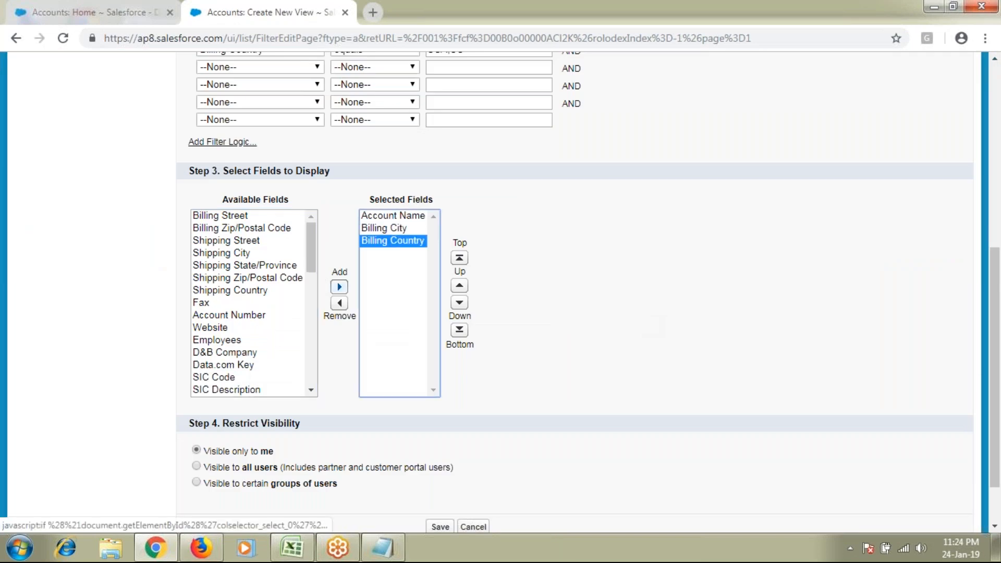
click(245, 468)
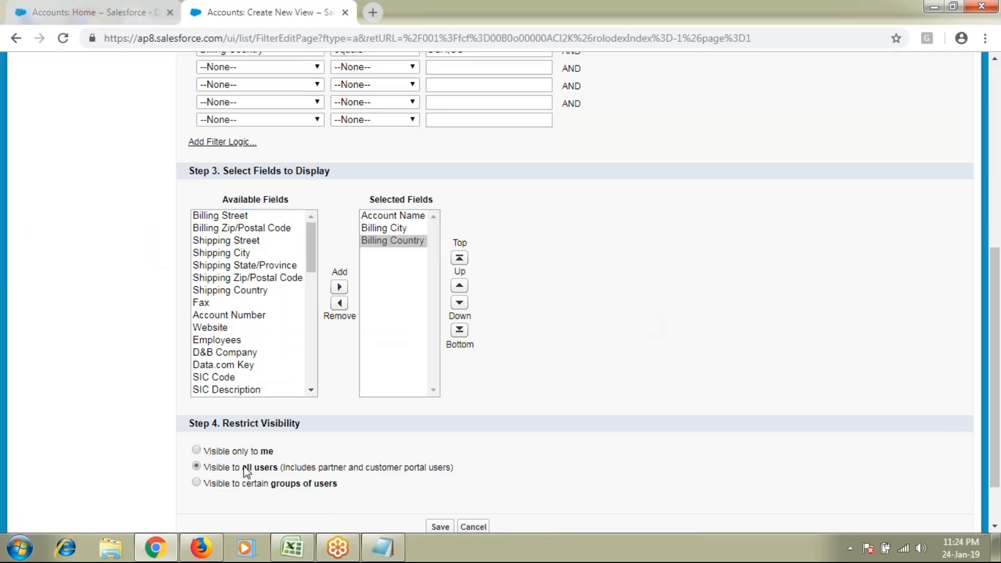
scroll(578, 373, down, 1)
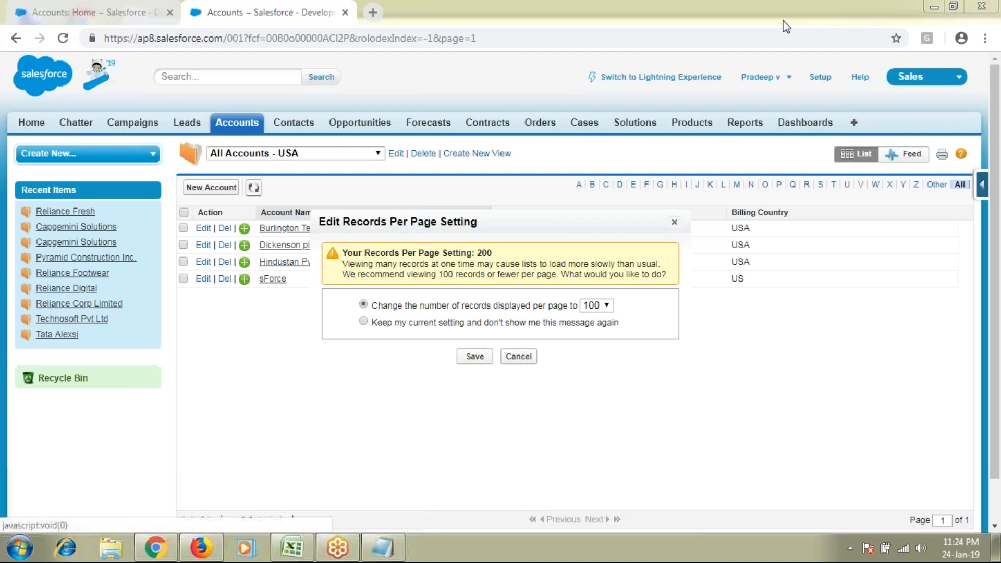
Switch the accounts list between the All Accounts - India and All Accounts - USA views
click(296, 152)
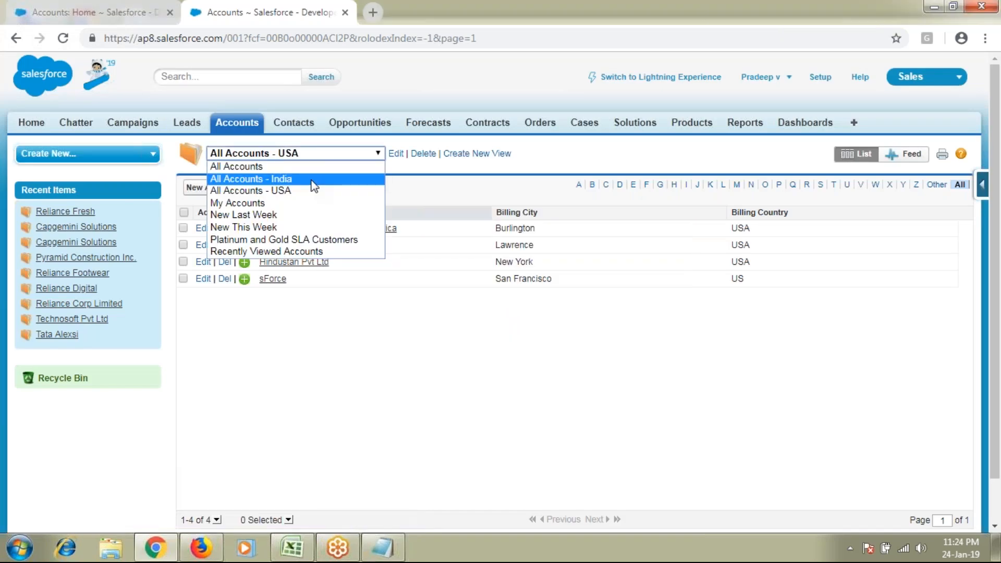
click(311, 181)
click(295, 154)
click(292, 194)
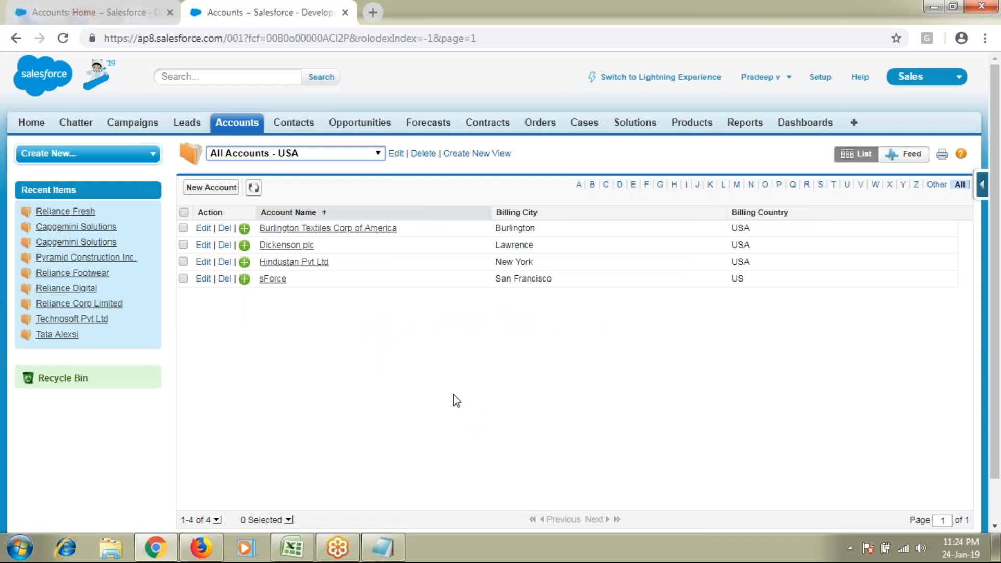
click(288, 153)
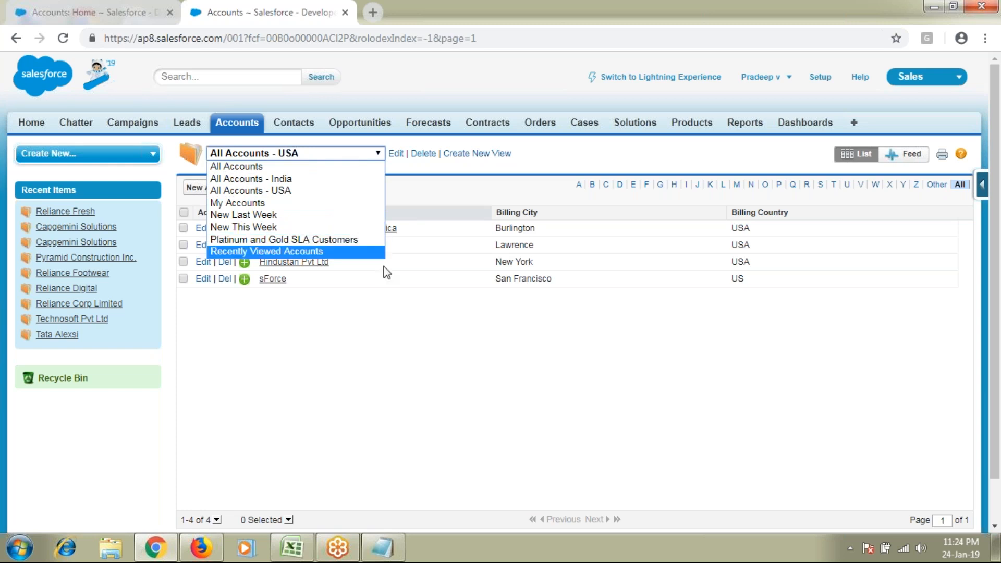
click(422, 380)
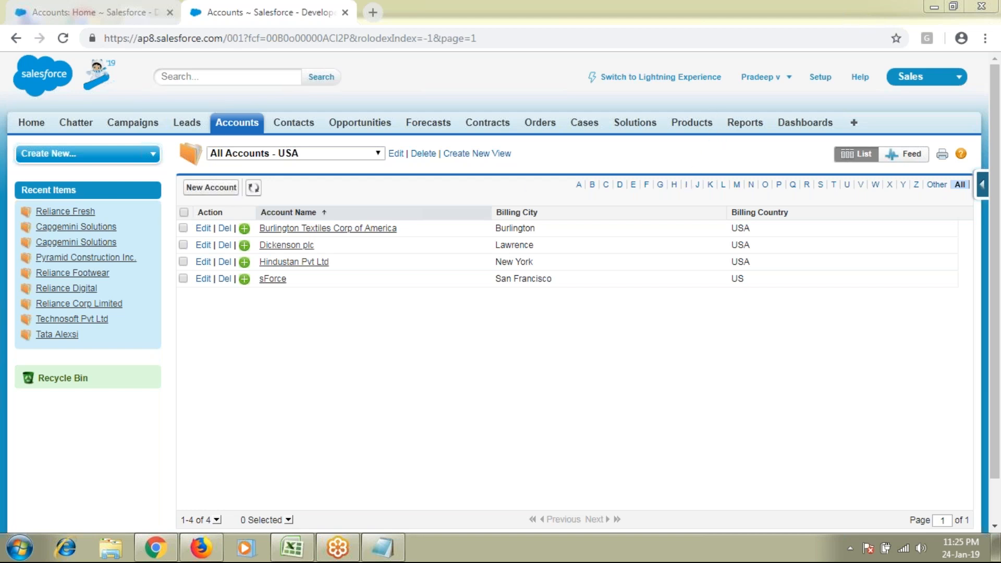
Close the extra USA accounts tab and type 'Accounts' into the Notepad notes
click(345, 13)
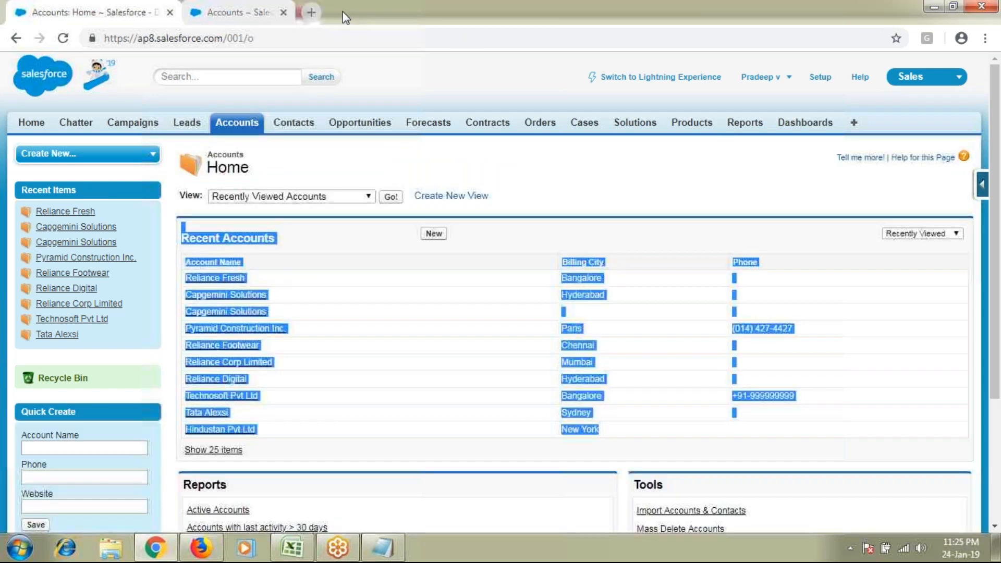
click(301, 265)
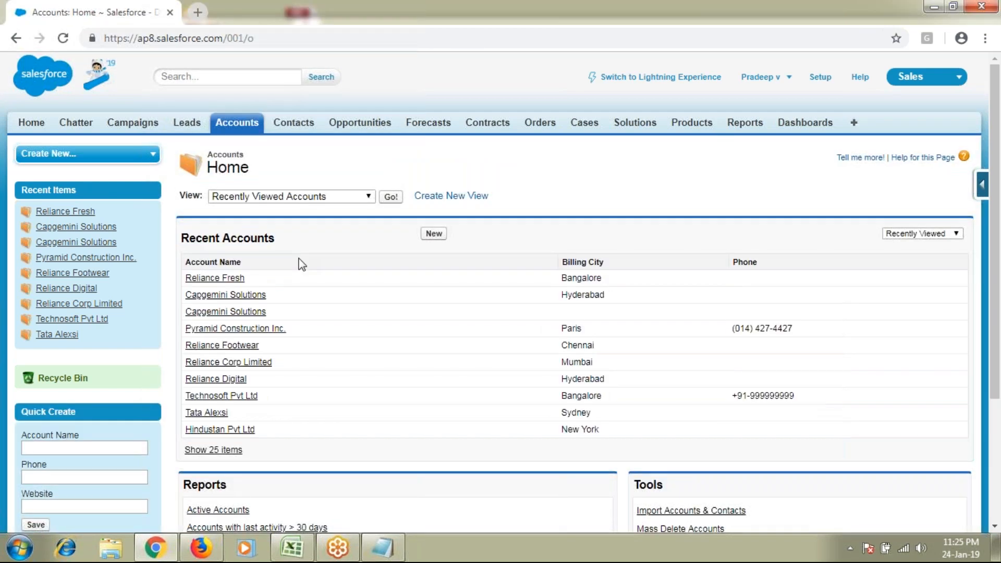
key(alt+Tab)
text(Acco)
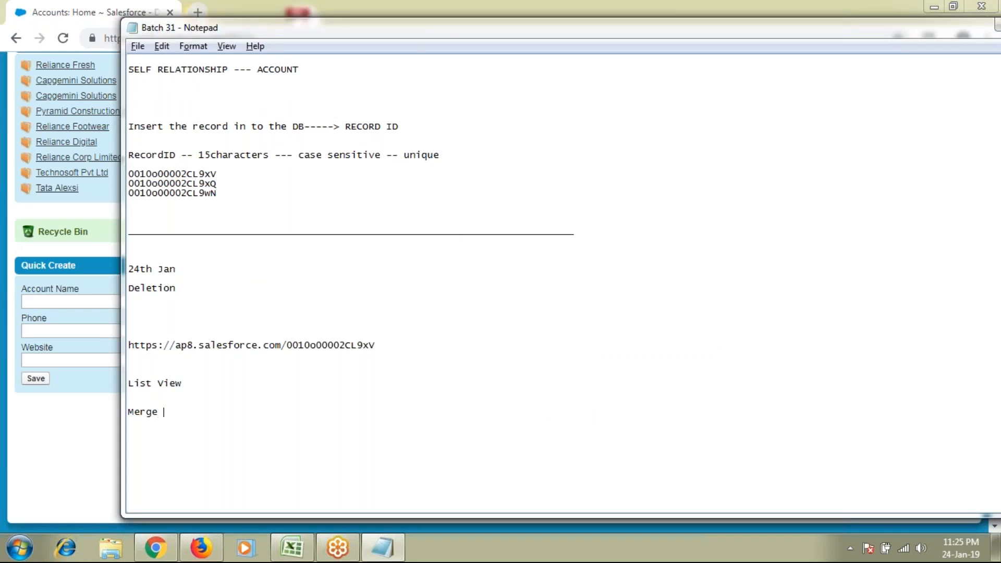
text(unts)
Select 'Merge' in the Merge Accounts heading, then bring the Salesforce Accounts page forward
double_click(147, 412)
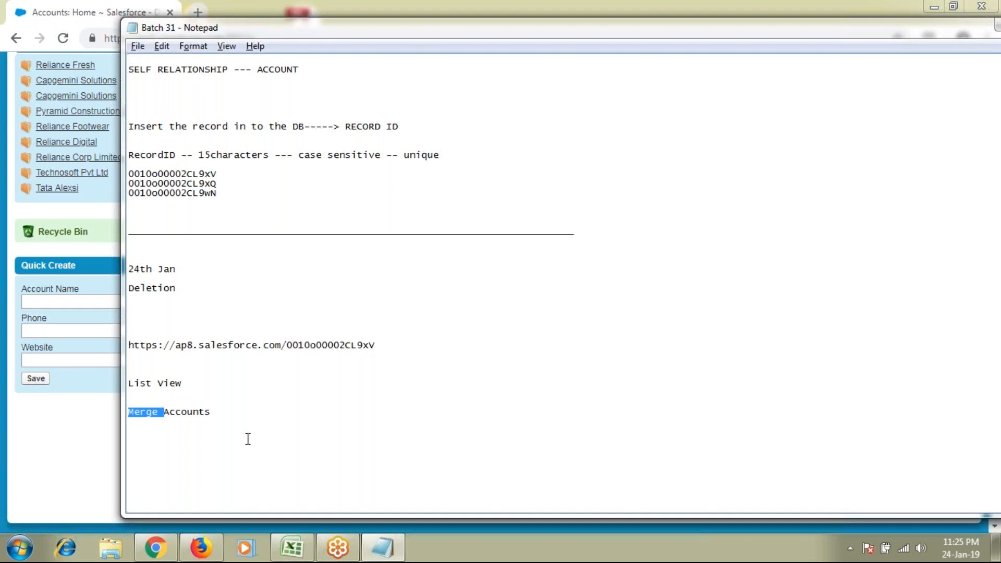
click(85, 450)
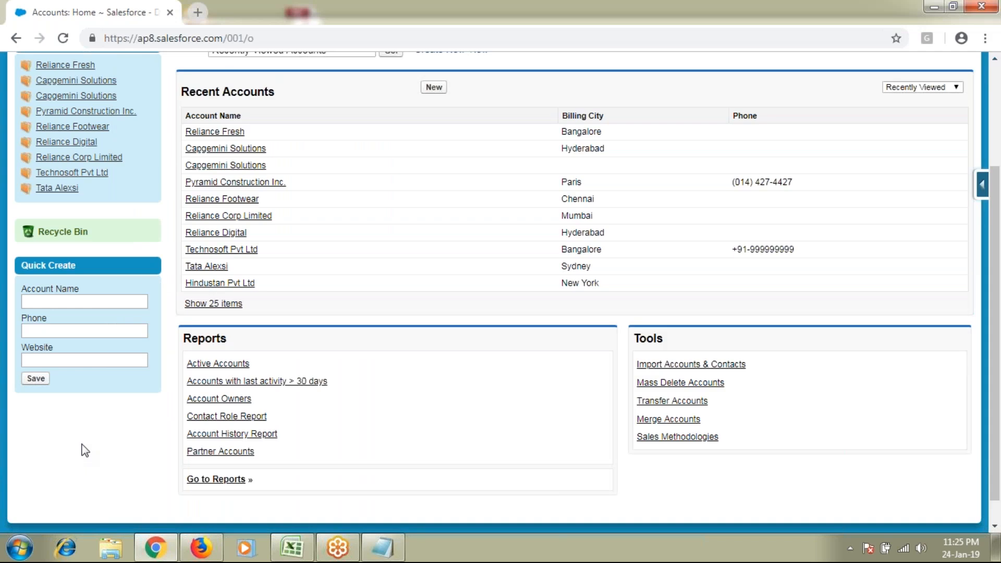
Name the new account Birlasoft, with Type Prospect, Industry Construction and annual revenue 100000
scroll(435, 283, up, 3)
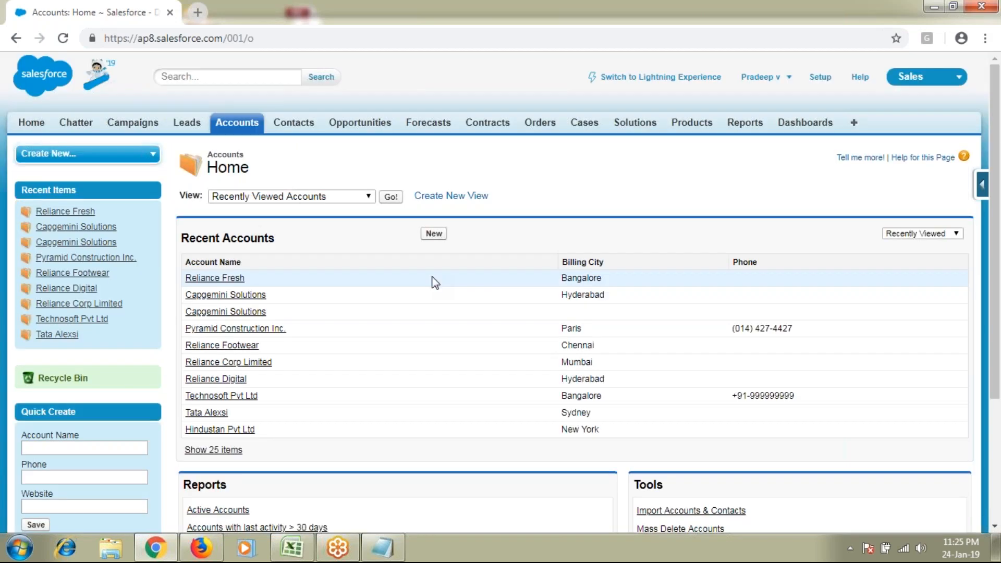
text(Birlass)
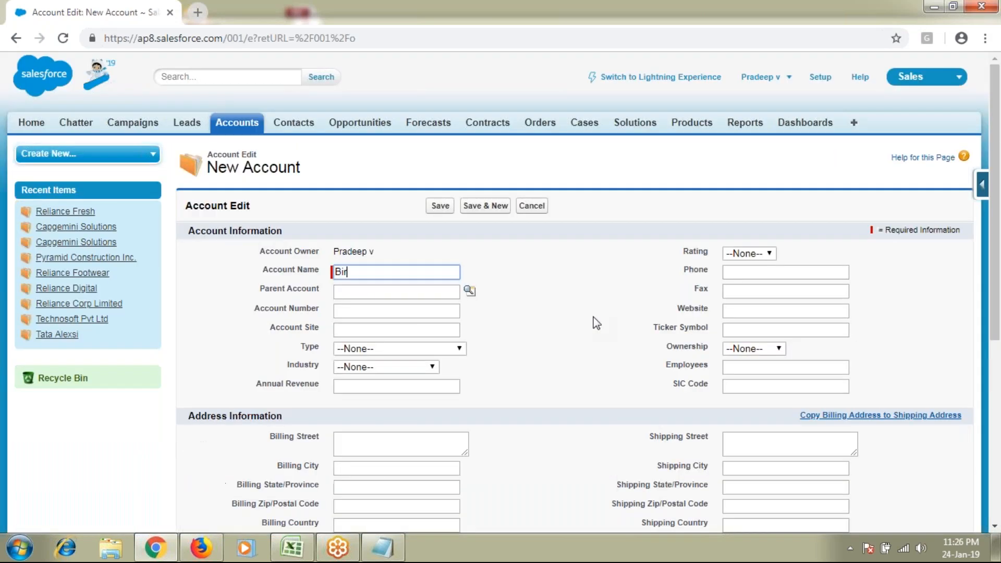
key(BackSpace)
text(oft)
click(403, 349)
click(383, 373)
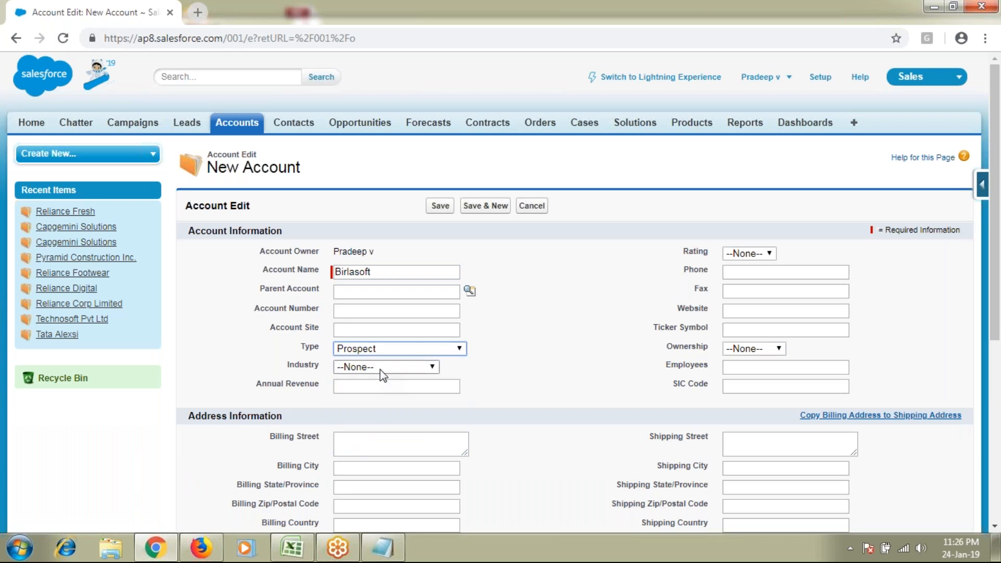
click(380, 368)
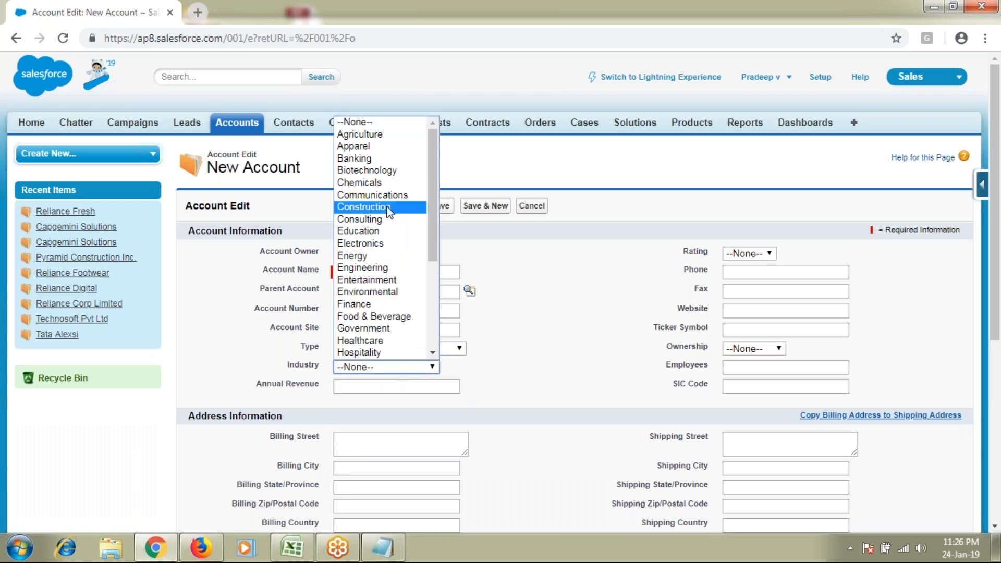
click(380, 206)
click(373, 388)
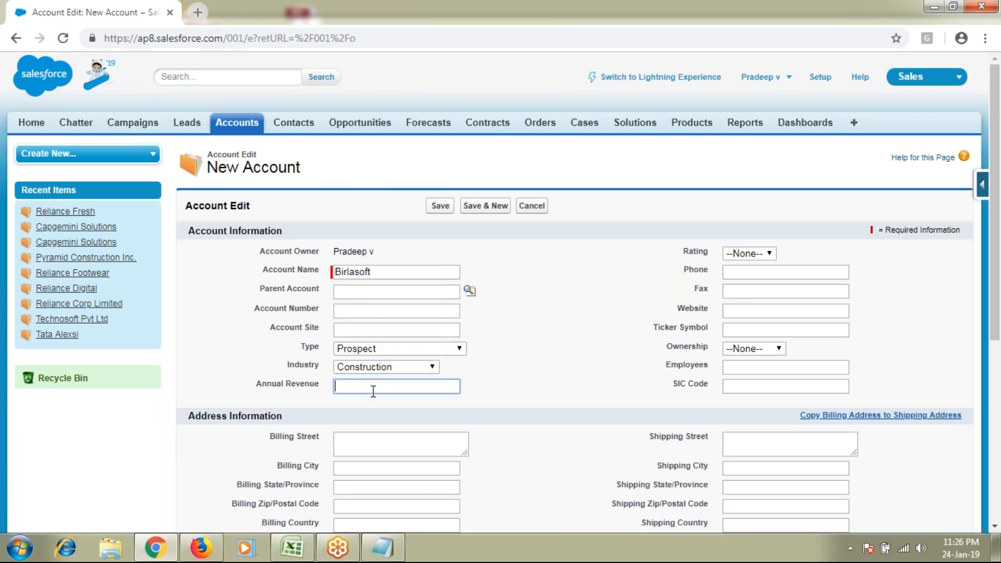
text(100000)
click(760, 272)
text(+91)
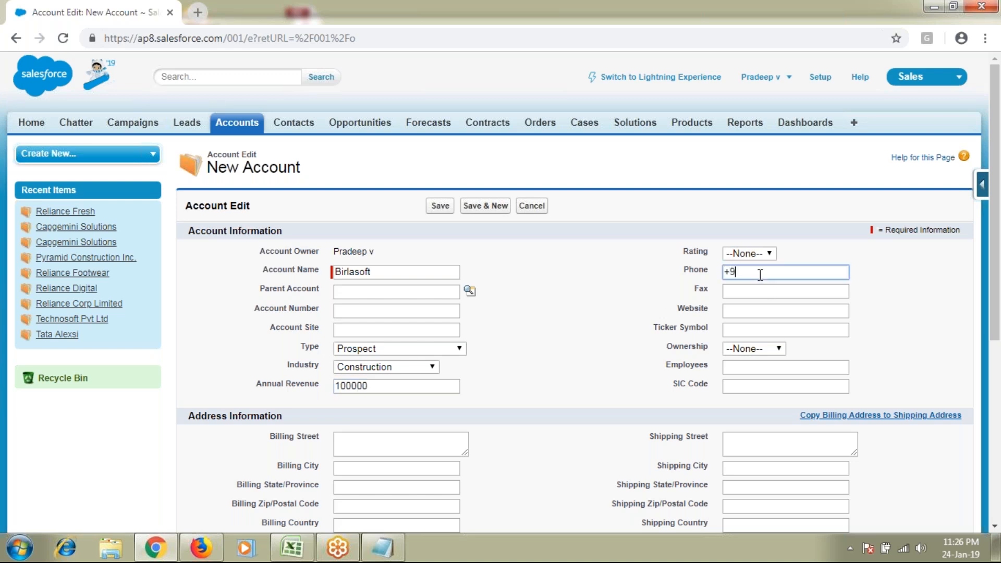
text(-9999999999)
key(ctrl+a)
key(ctrl+c)
click(759, 290)
key(ctrl+v)
click(764, 310)
text(www.bsl.com)
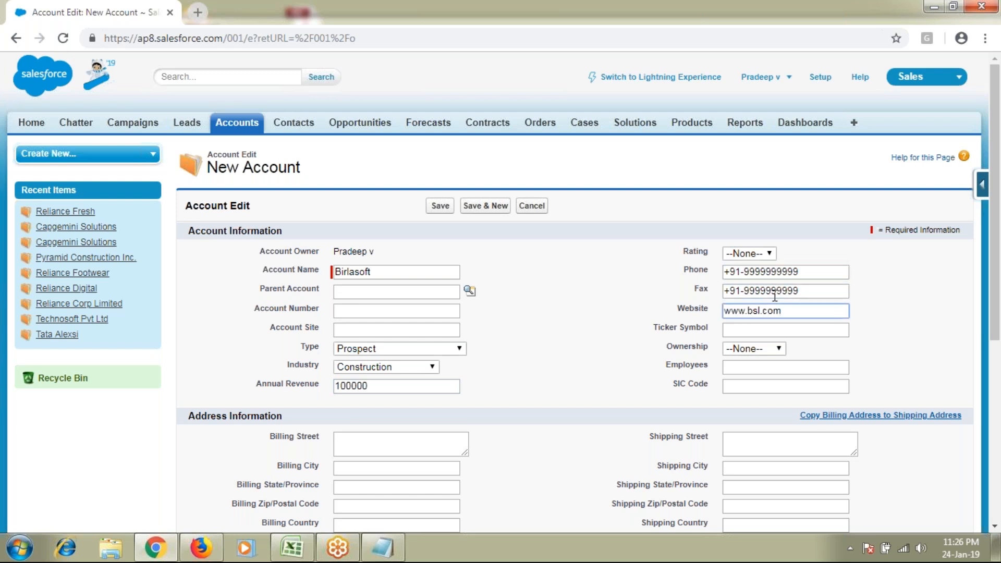
Set Ownership to Private and Employees to 15000, then review the filled-in details
click(759, 348)
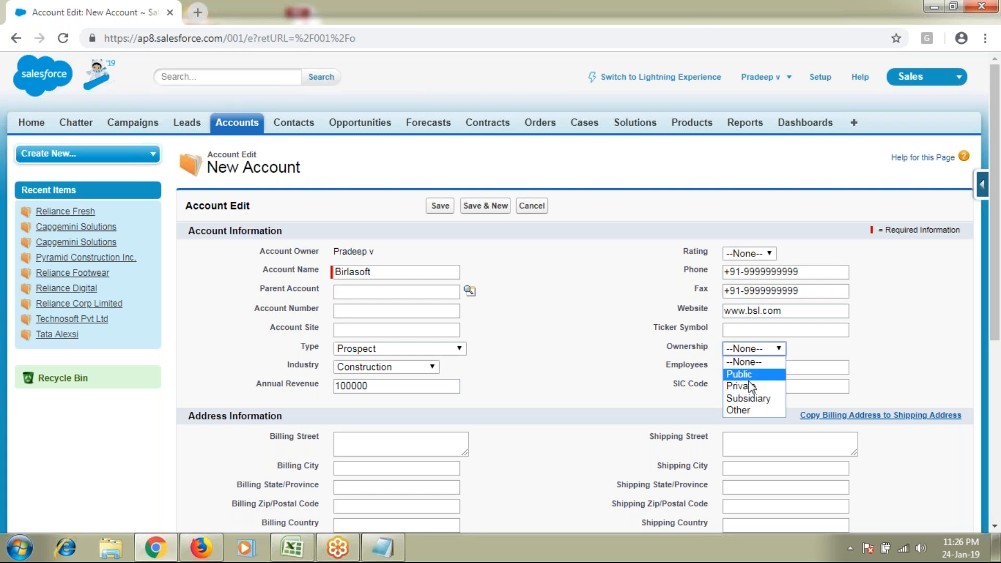
click(740, 386)
click(754, 368)
text(15000)
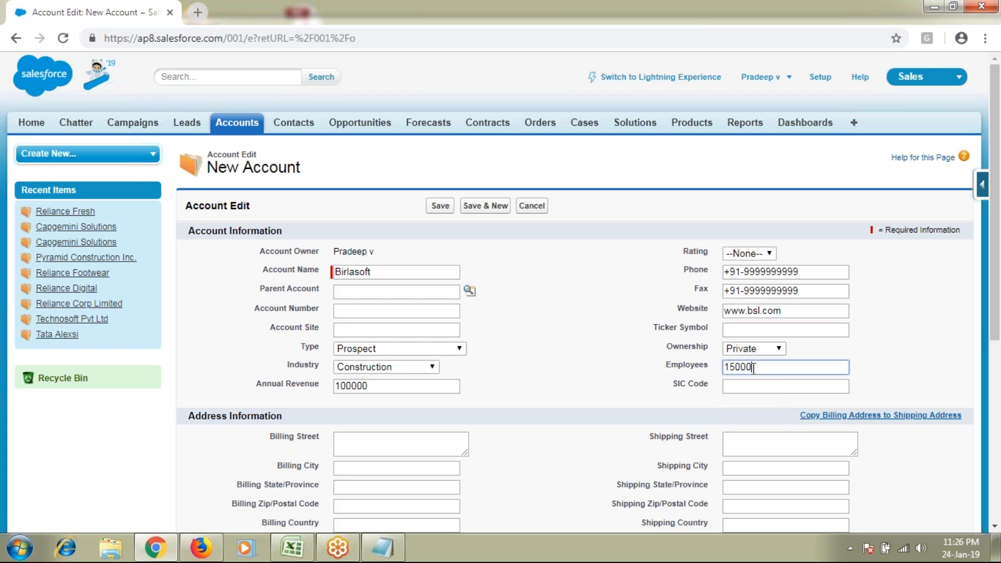
click(386, 272)
drag(343, 273, 698, 395)
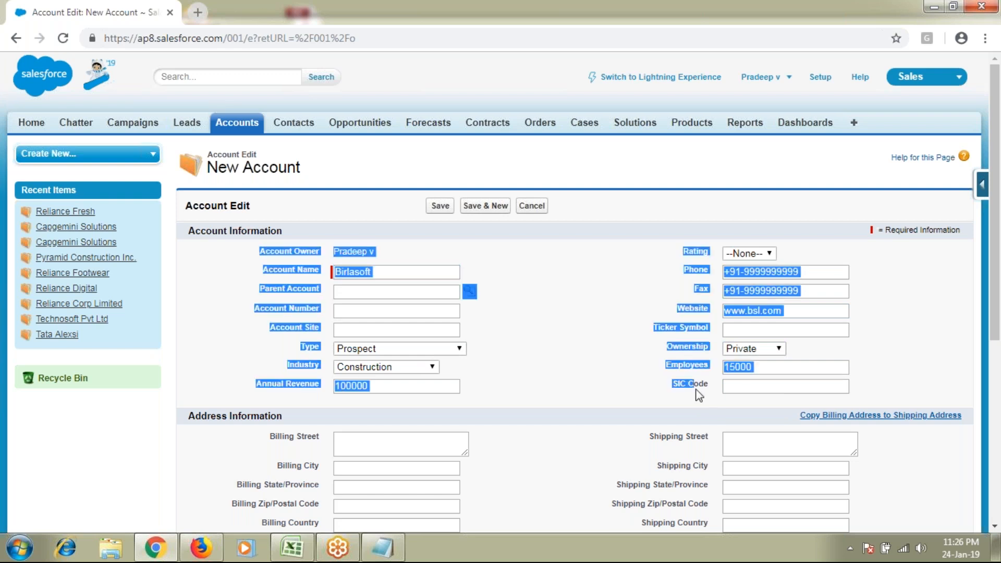
click(605, 362)
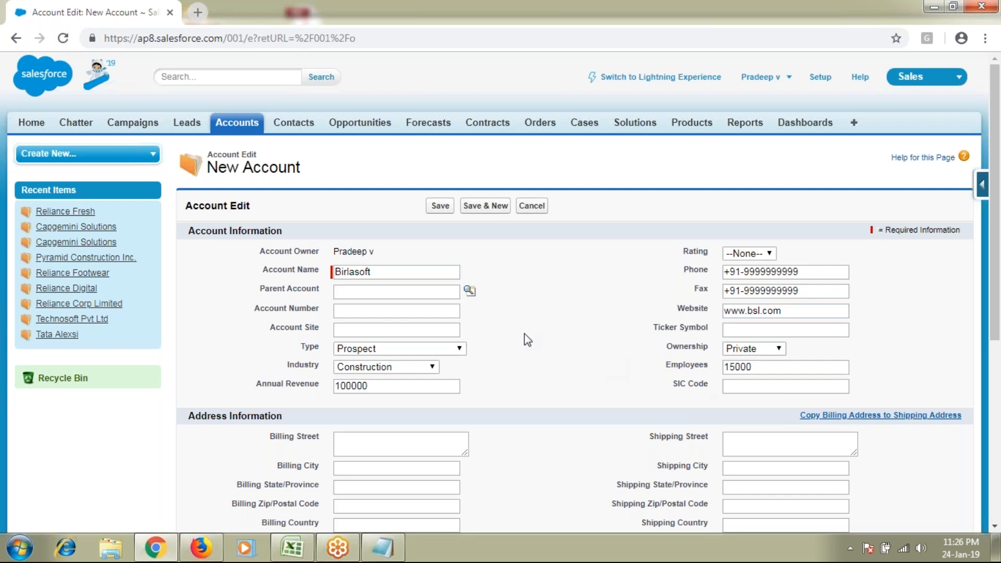
Save the first Birlasoft account and start the second one's billing address: MG Road, Bangalore
click(441, 207)
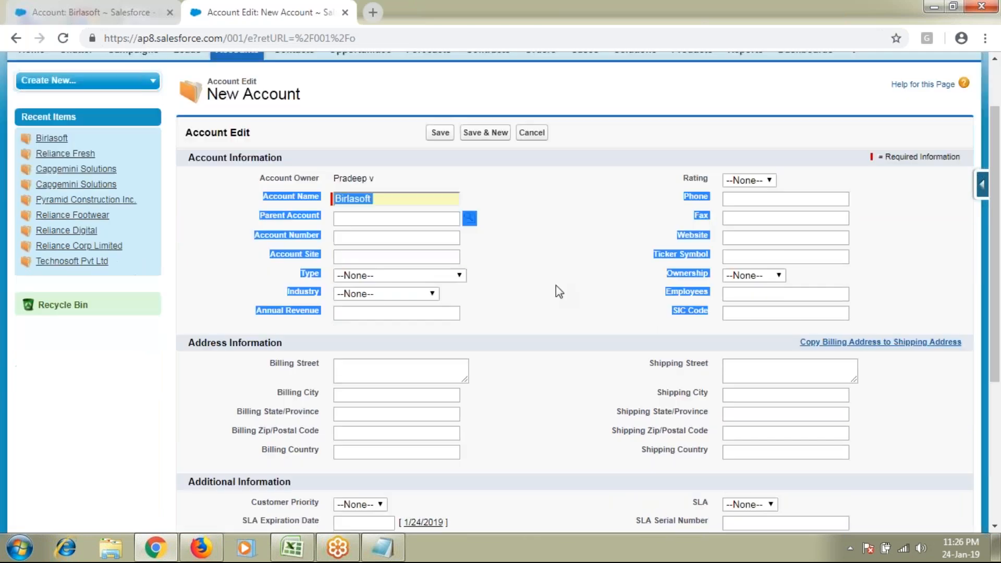
scroll(555, 286, down, 1)
click(402, 299)
text(MG Road)
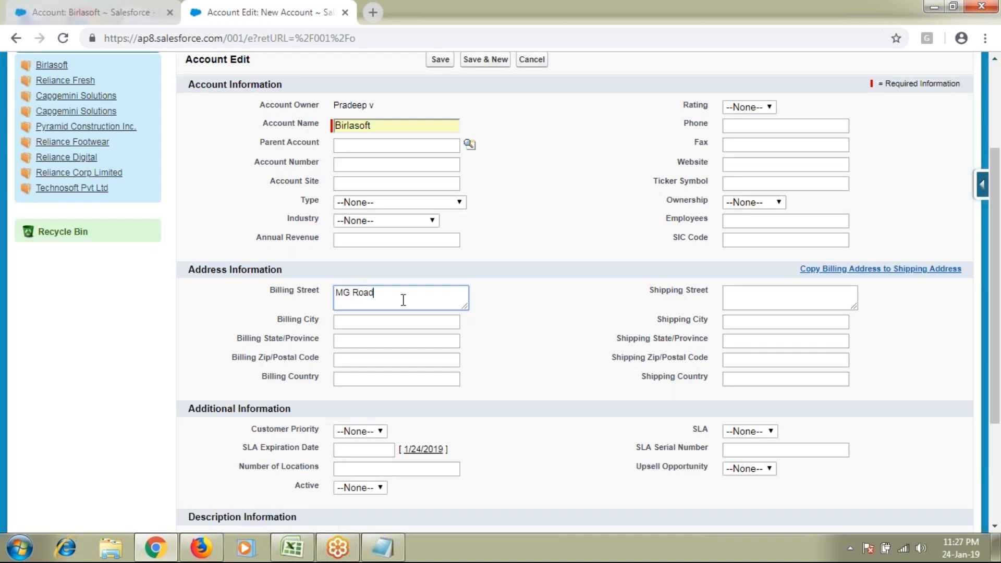
key(Tab)
text(Bangalore)
Finish billing state KA, postal code 510000, country India, copy it to shipping, and save
key(Tab)
text(KA)
key(Tab)
text(510000)
key(Tab)
text(India)
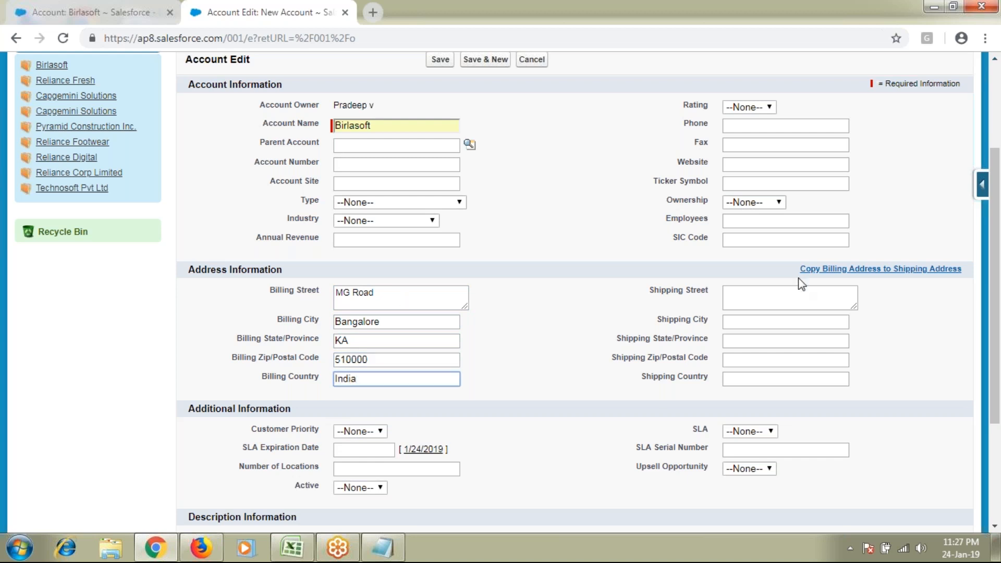
click(818, 270)
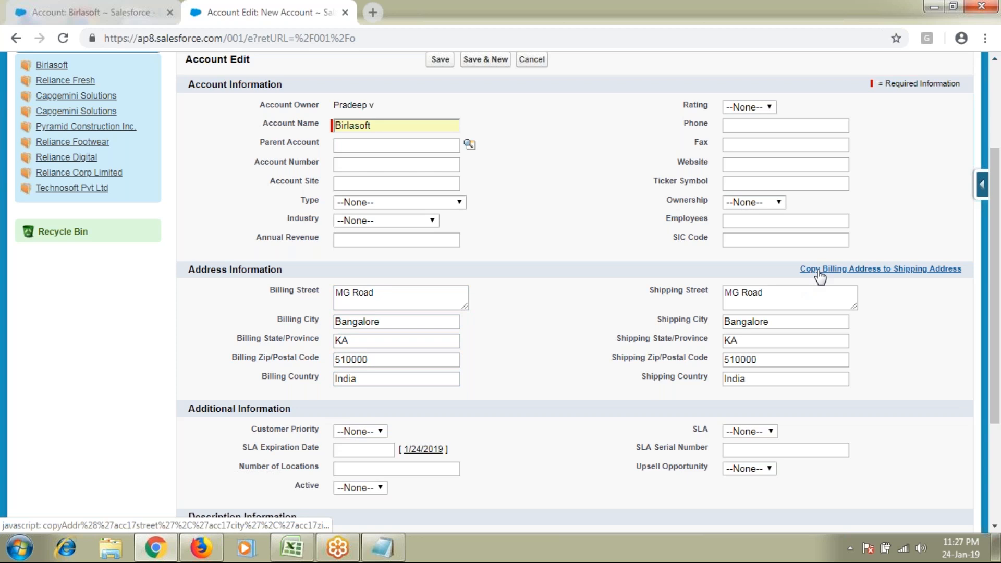
click(440, 60)
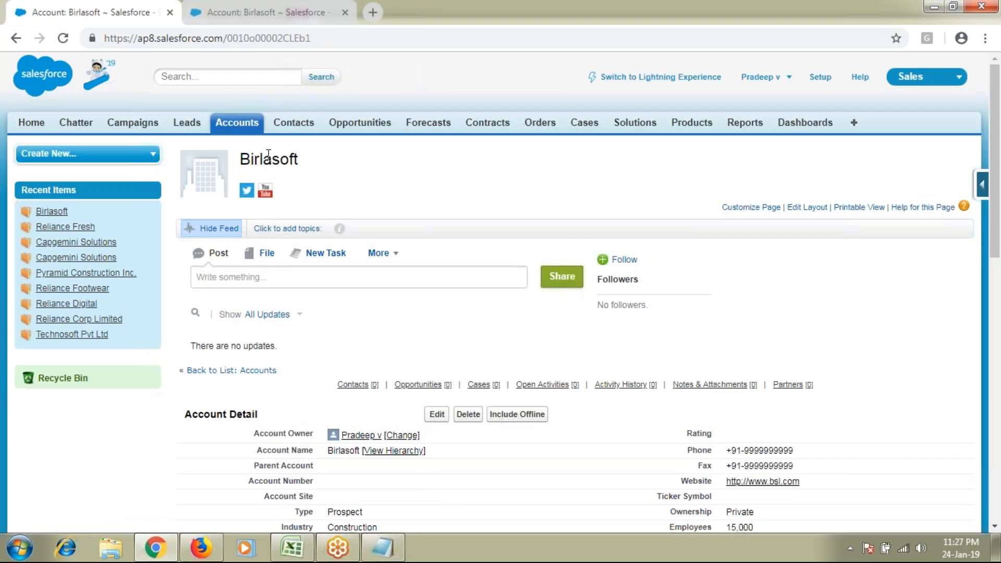
Inspect the other Birlasoft account, highlighting its MG Road addresses and account heading
scroll(684, 312, down, 3)
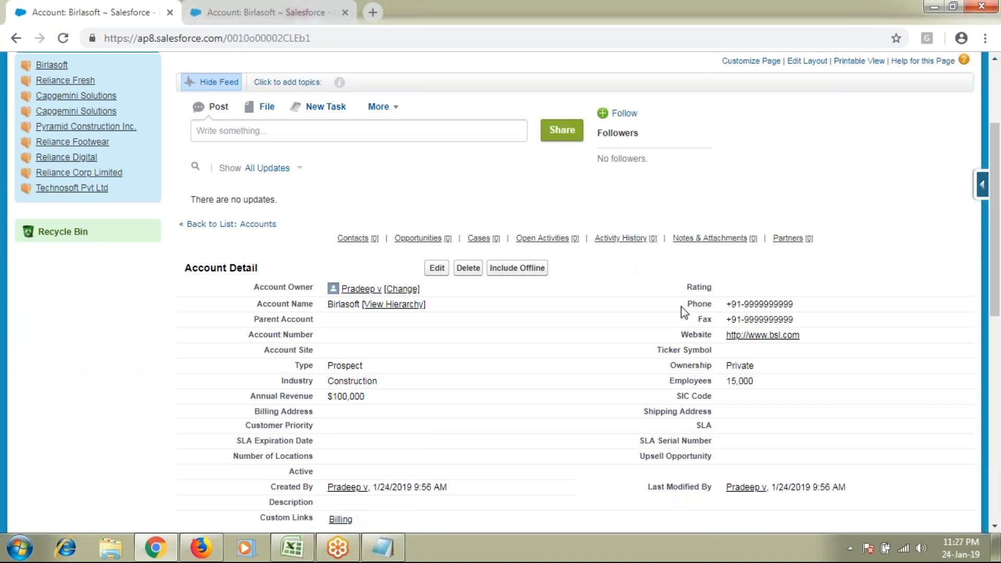
key(ctrl+Tab)
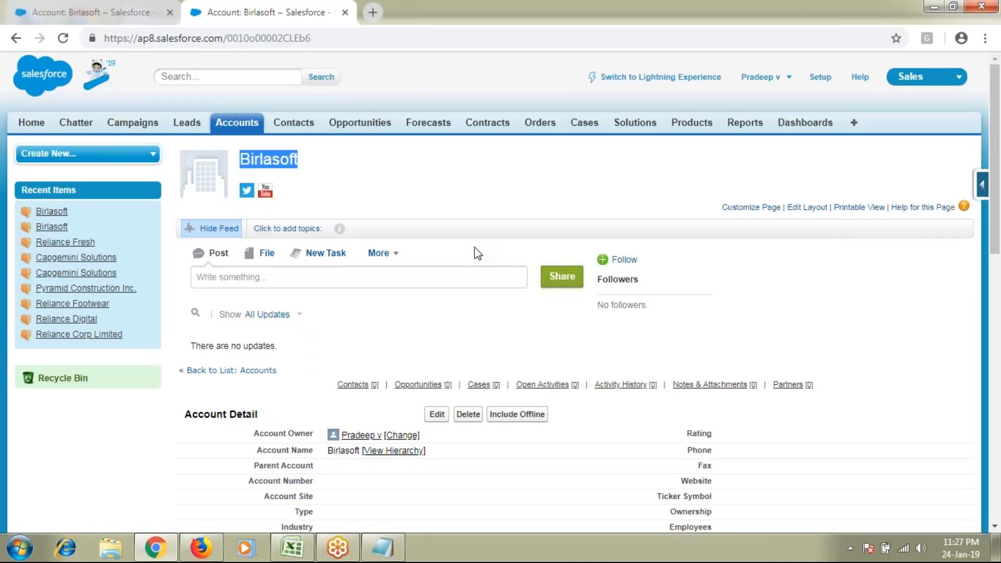
scroll(474, 247, down, 6)
drag(269, 263, 780, 292)
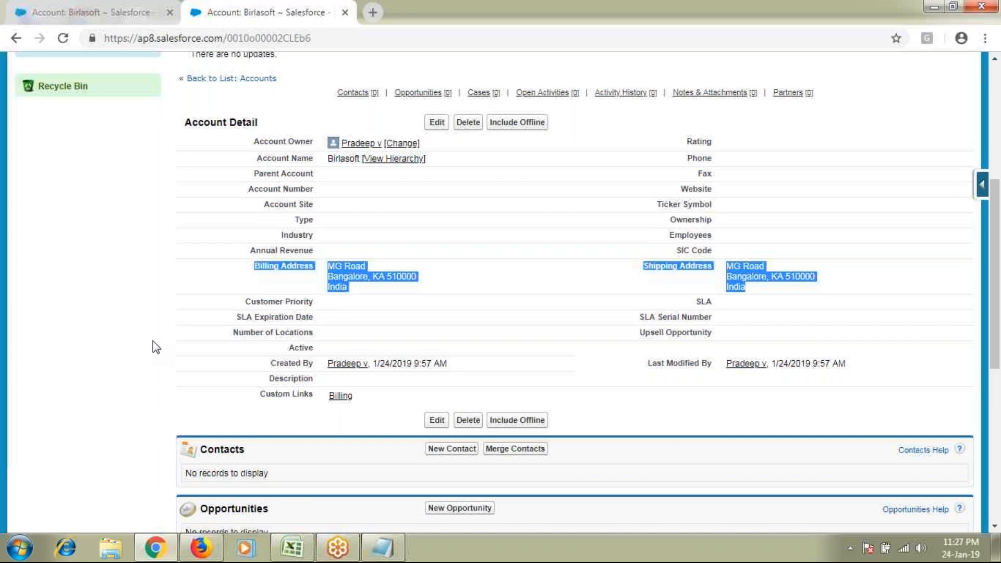
scroll(354, 235, up, 5)
drag(351, 230, 462, 219)
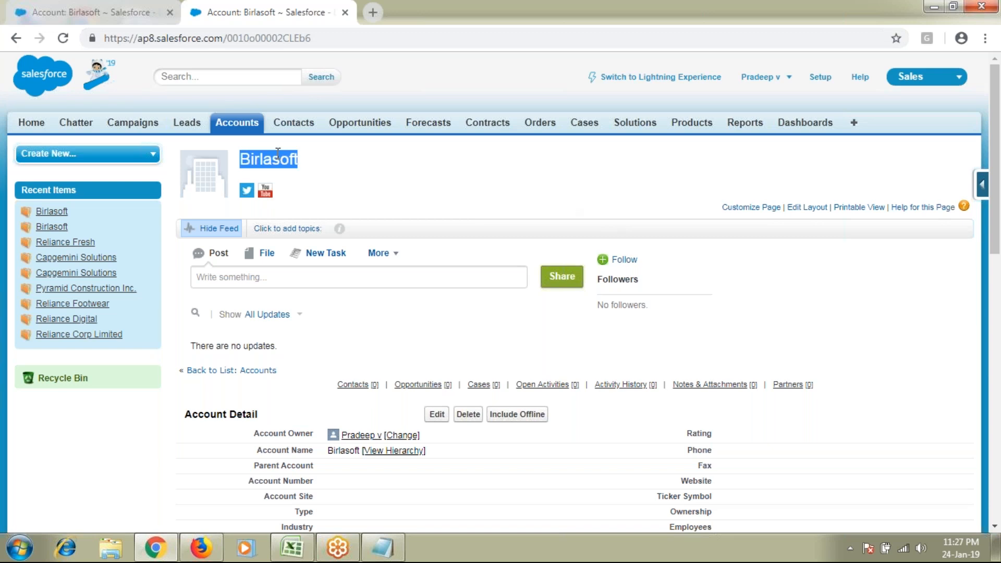
scroll(278, 153, down, 1)
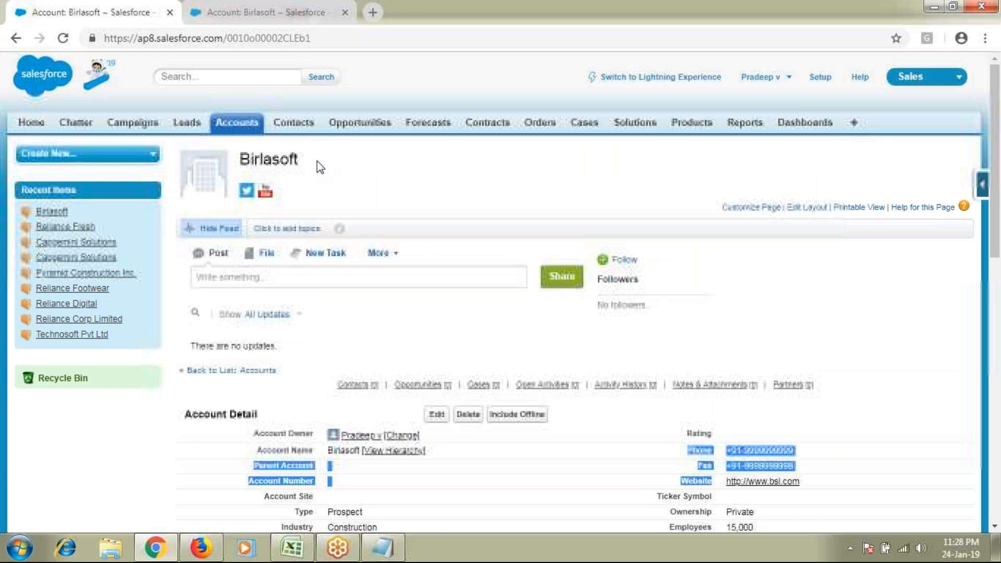
scroll(320, 167, down, 3)
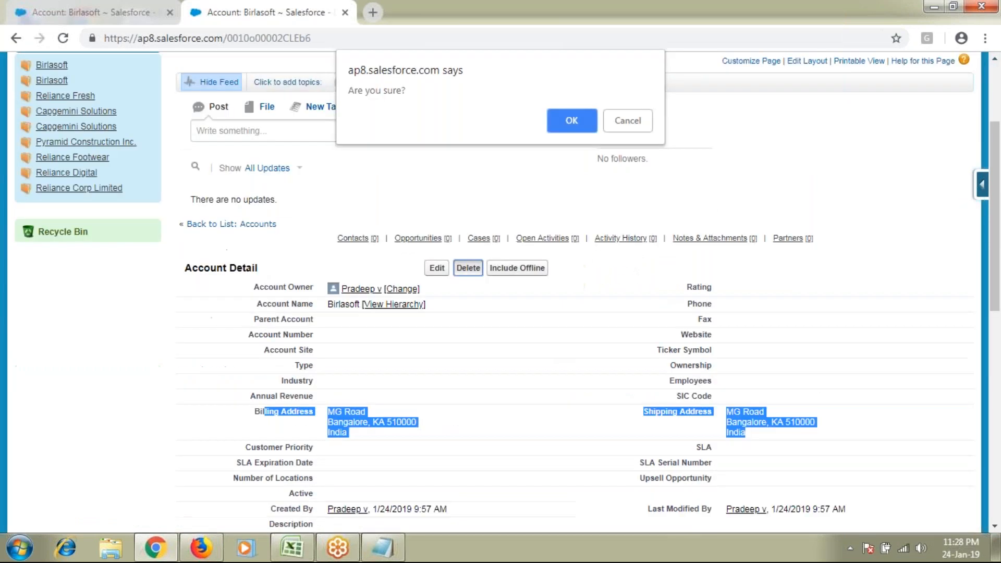
Cancel the delete confirmation and glance at the Merge Accounts notes in Notepad
key(Escape)
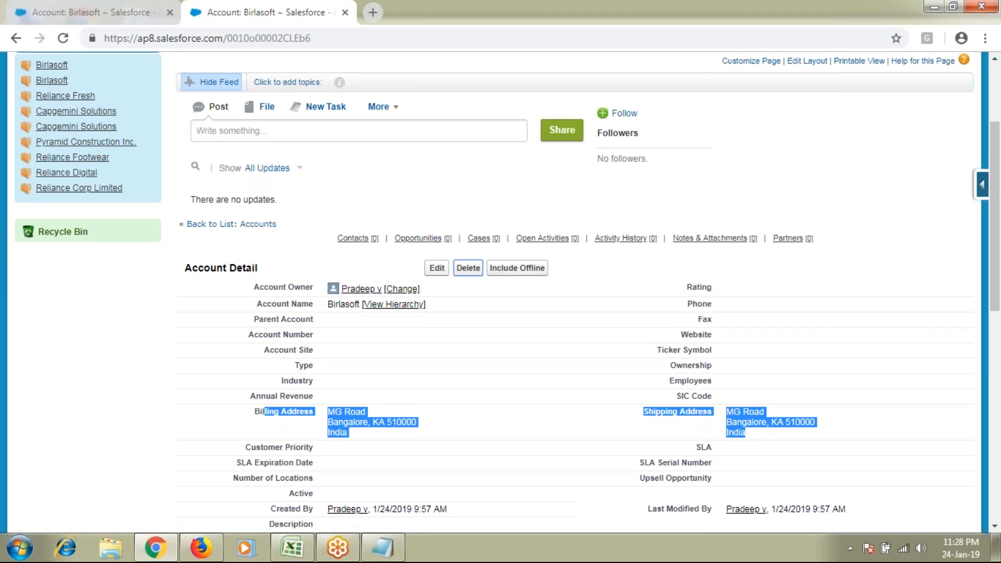
click(382, 549)
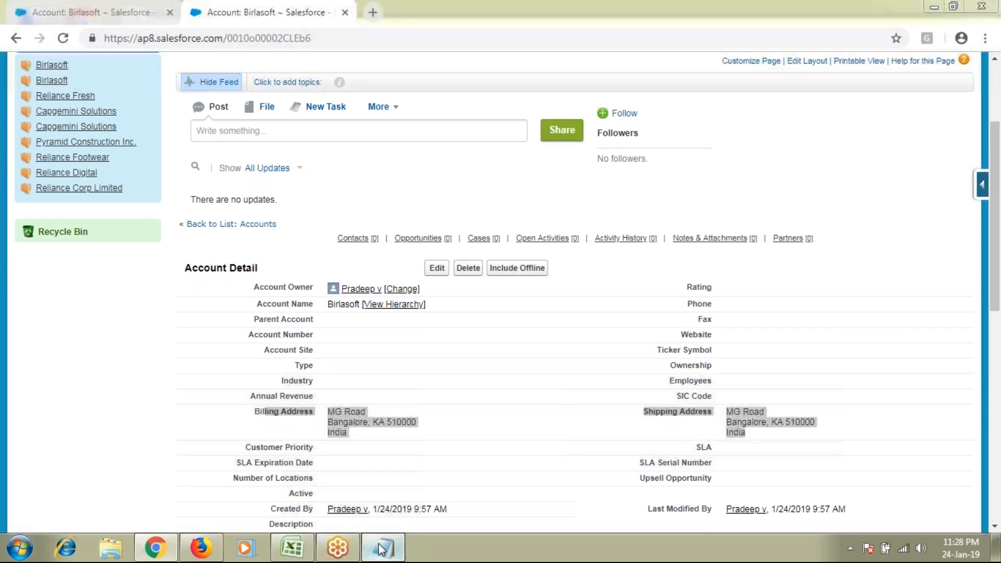
click(382, 549)
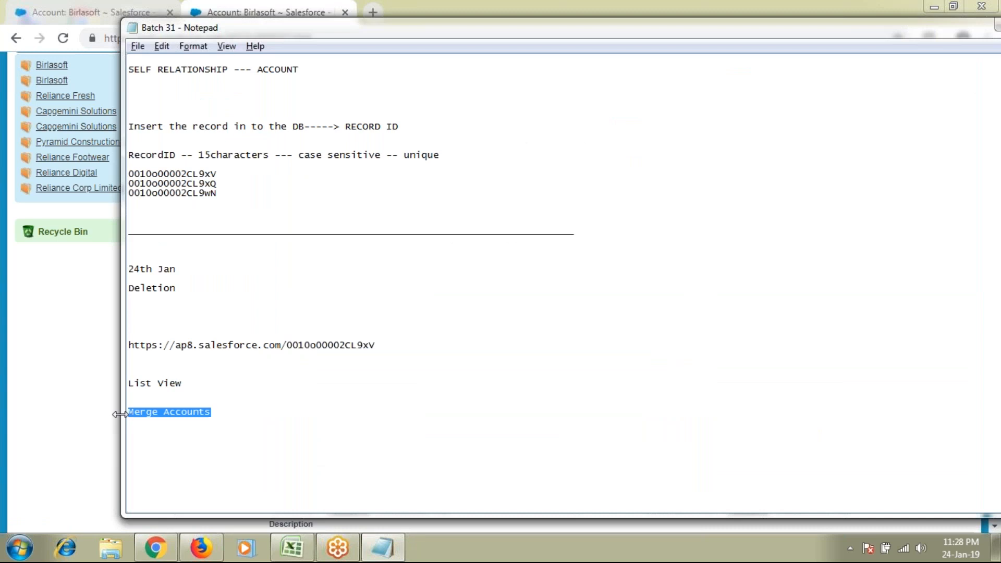
click(64, 422)
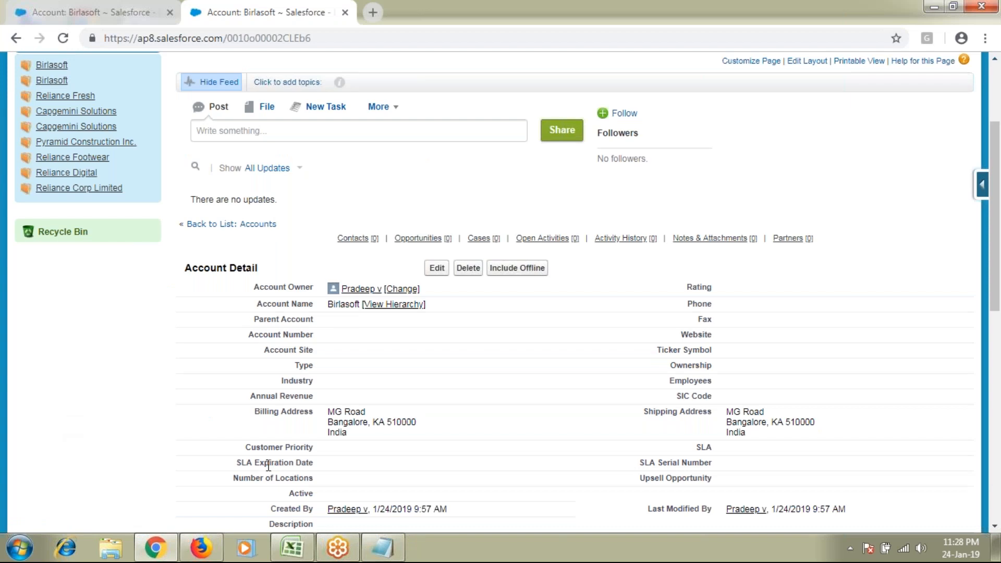
scroll(268, 466, up, 1)
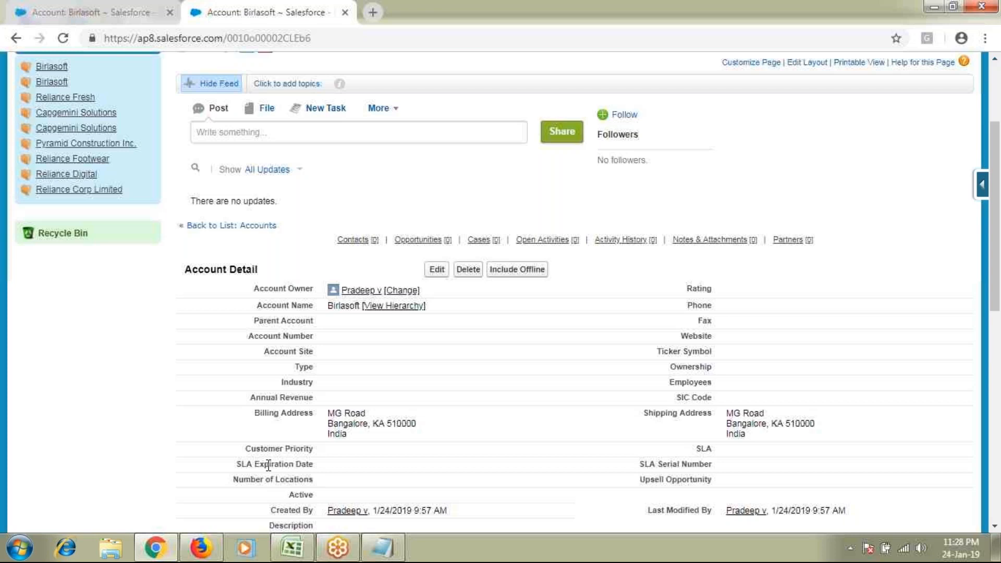
scroll(269, 466, up, 3)
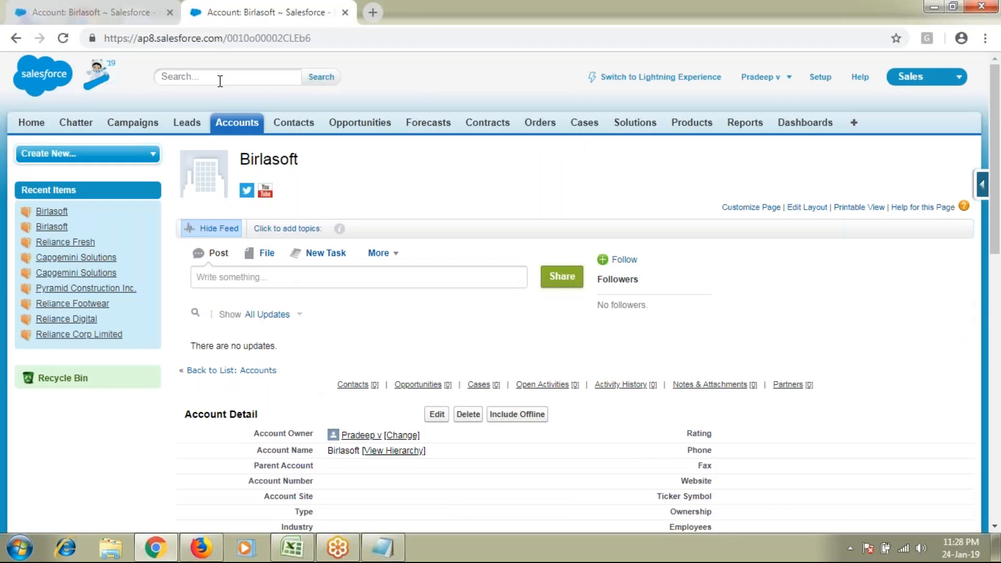
Compare the two Birlasoft account tabs, then open Accounts Home in a new tab
key(ctrl+Tab)
double_click(273, 163)
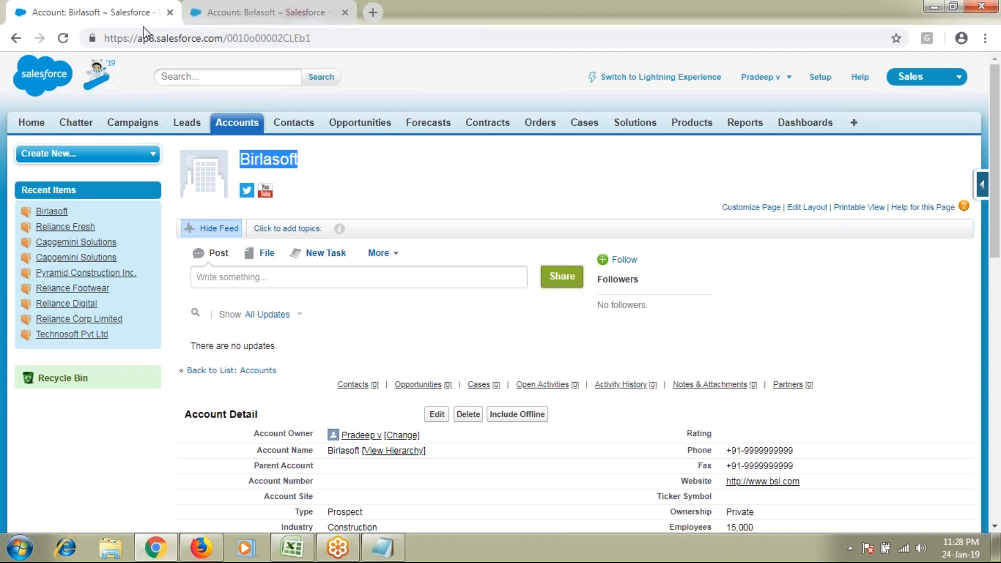
click(313, 12)
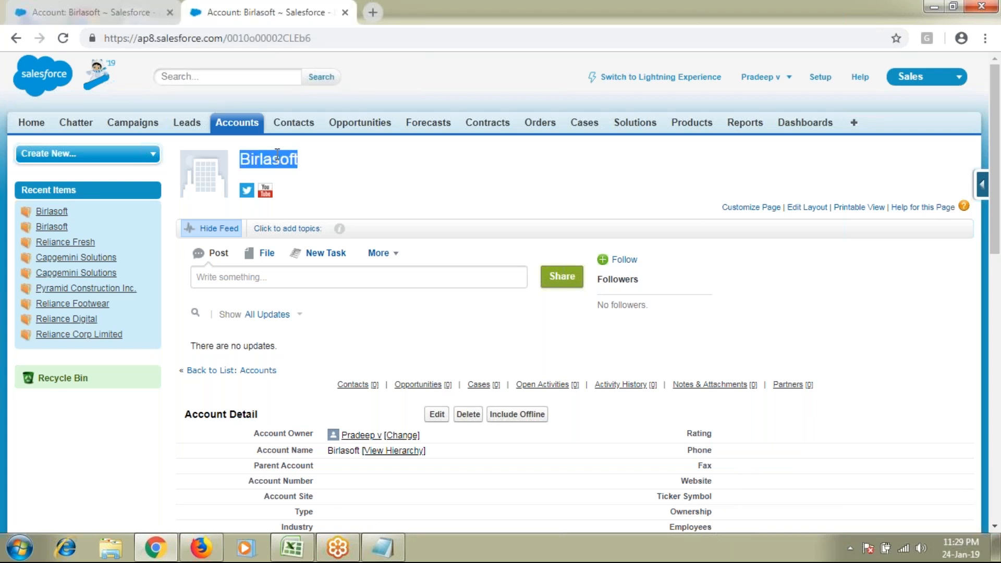
click(139, 15)
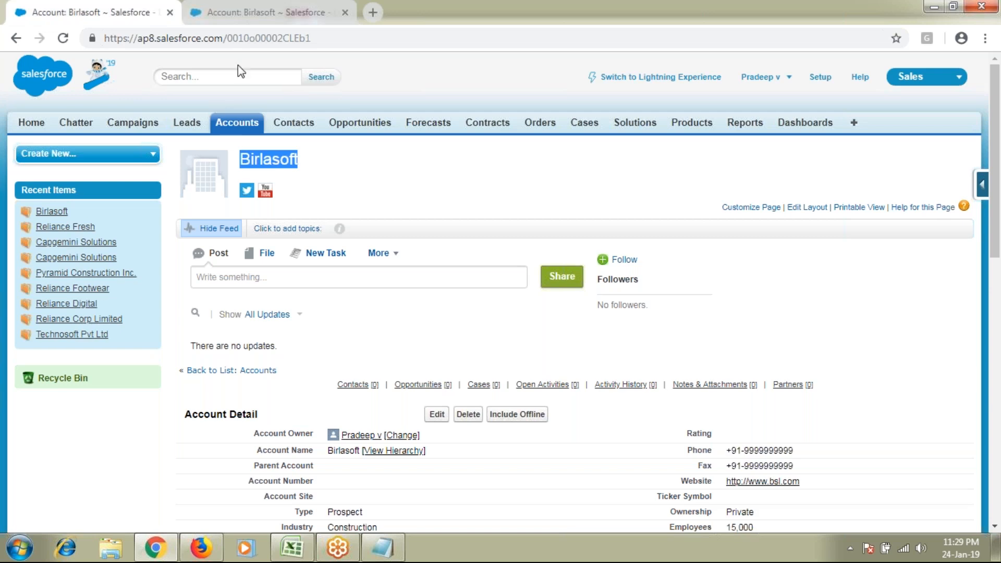
click(257, 14)
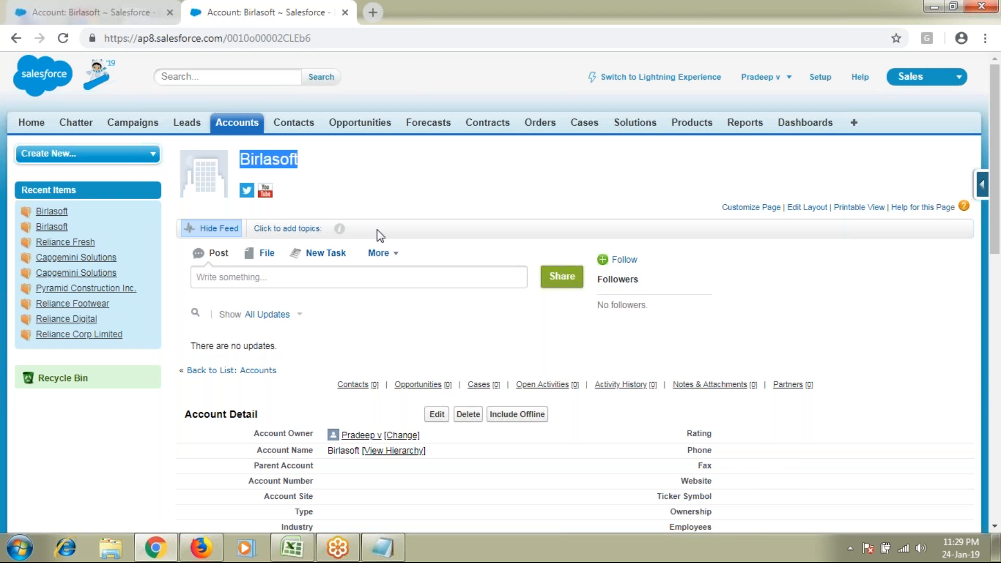
middle_click(252, 128)
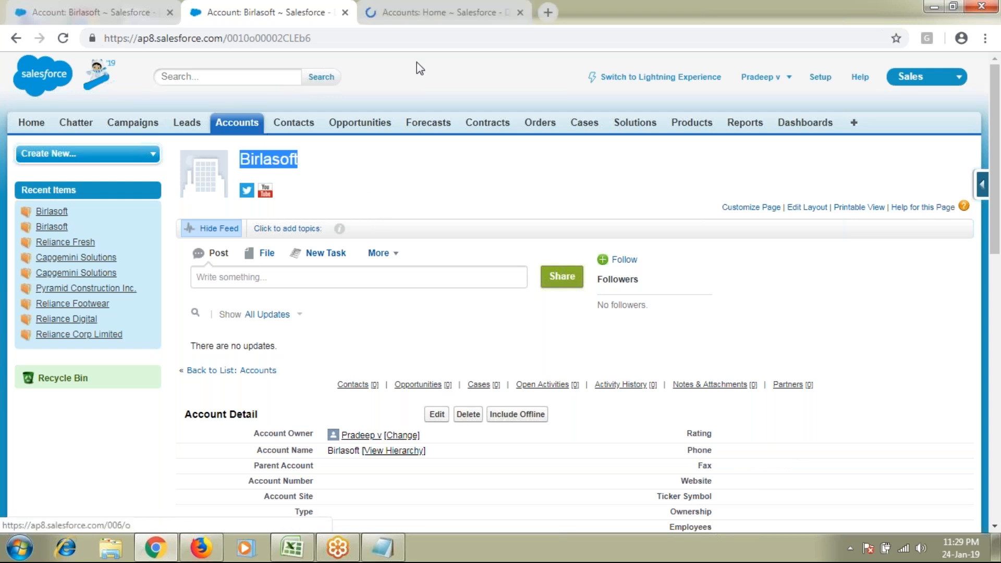
On the new Accounts Home tab, launch Merge Accounts from the Tools section
click(441, 8)
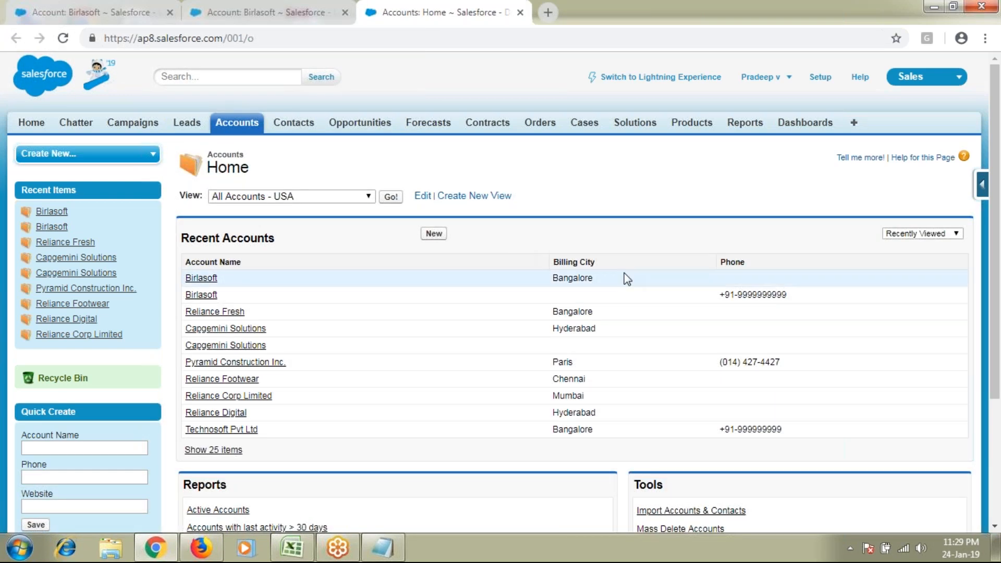
scroll(627, 280, down, 1)
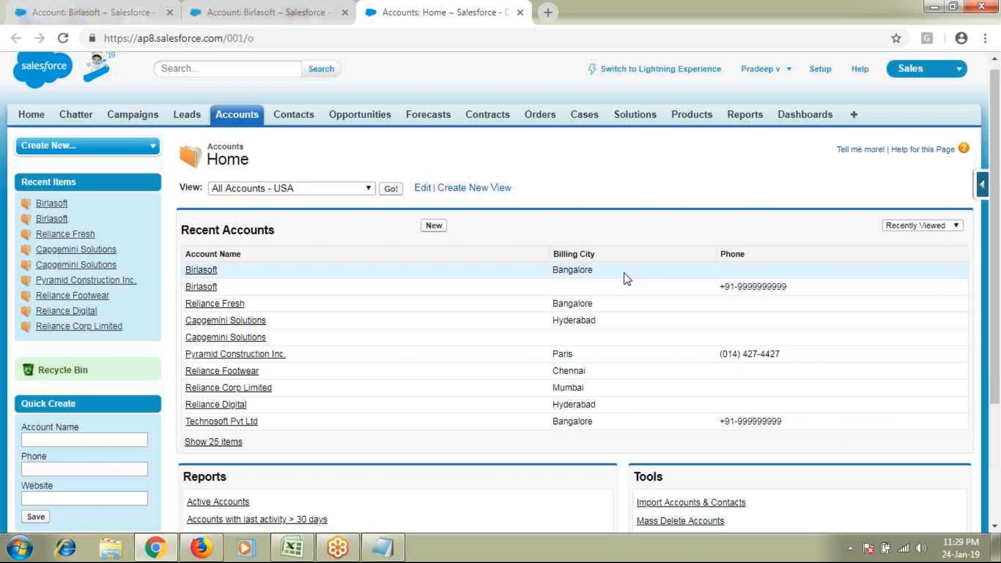
scroll(627, 279, down, 3)
double_click(648, 310)
triple_click(630, 391)
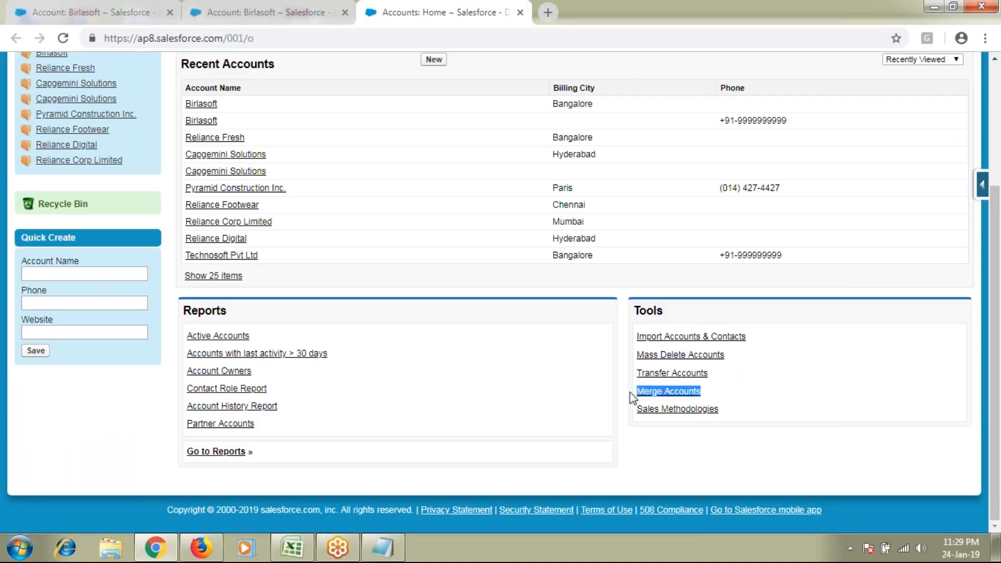
click(655, 397)
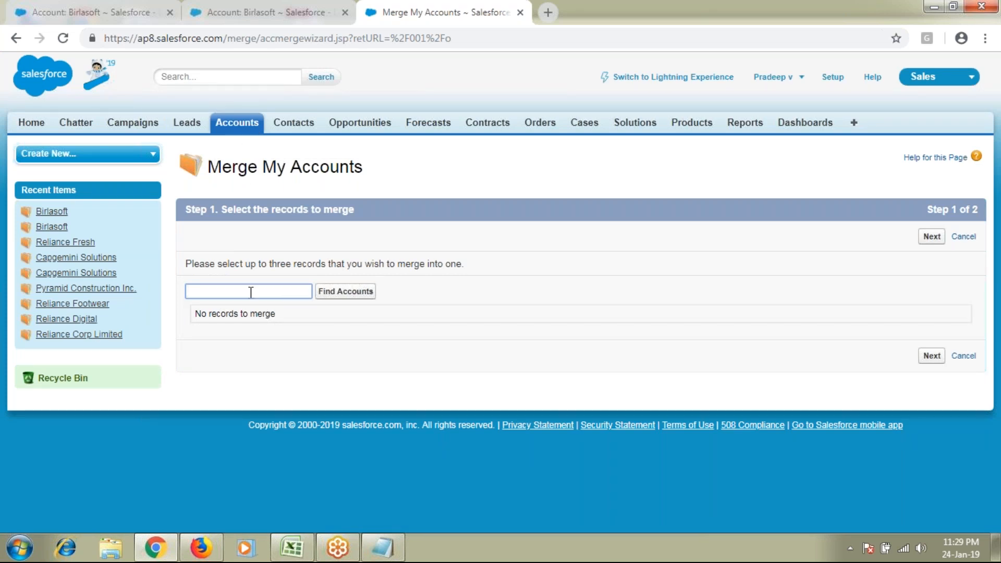
Search accounts for 'reliance', then 'birlasoft', and continue with the two Birlasoft matches
text(reliance)
click(340, 292)
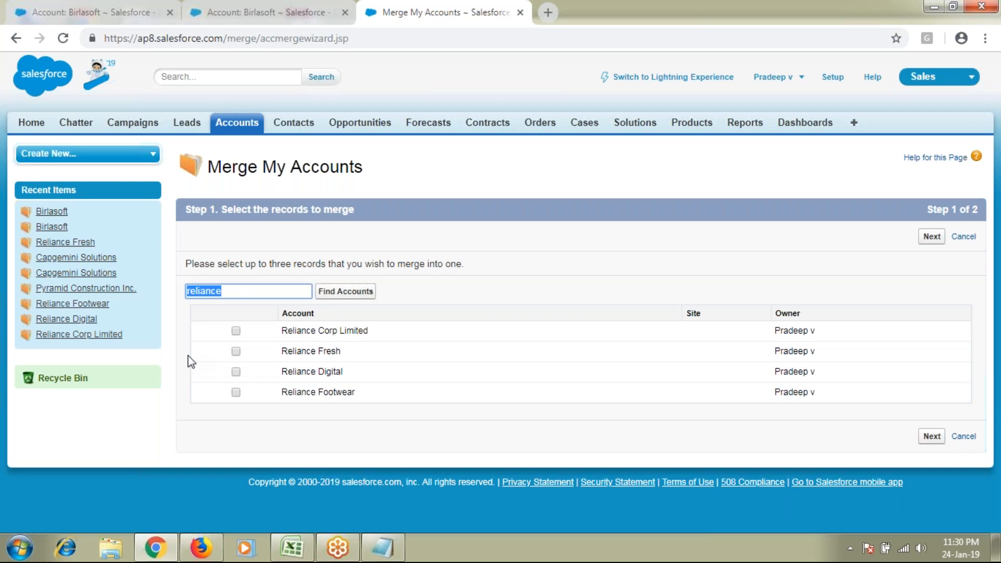
text(birlasoft)
click(340, 295)
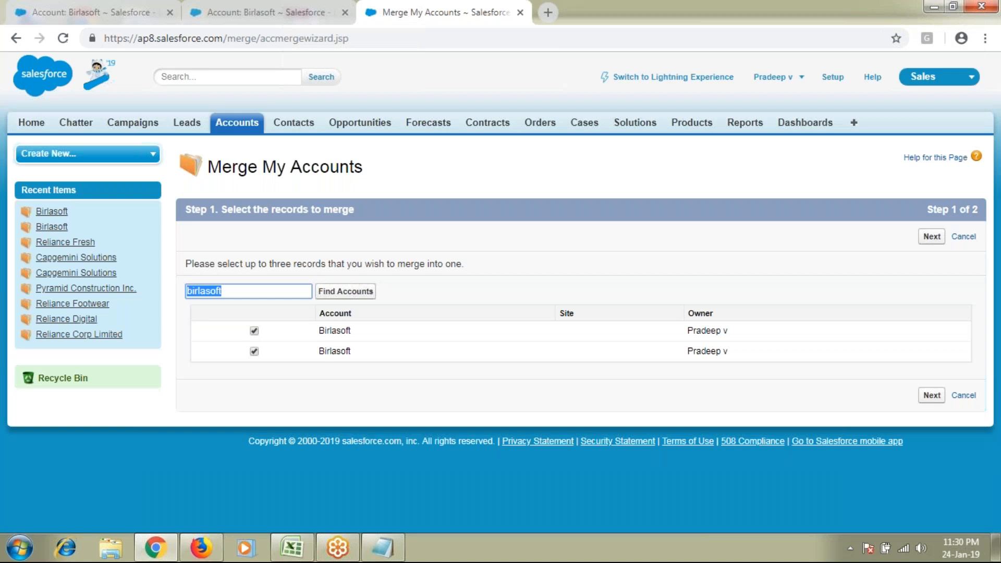
click(931, 239)
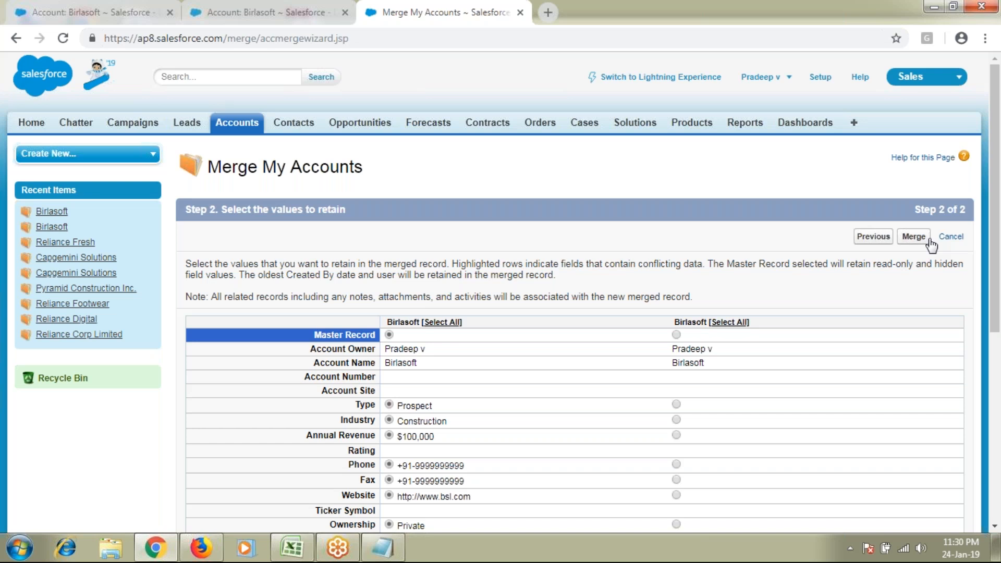
Review the comparison table, checking the Billing Address row and both Birlasoft record columns
scroll(931, 244, down, 3)
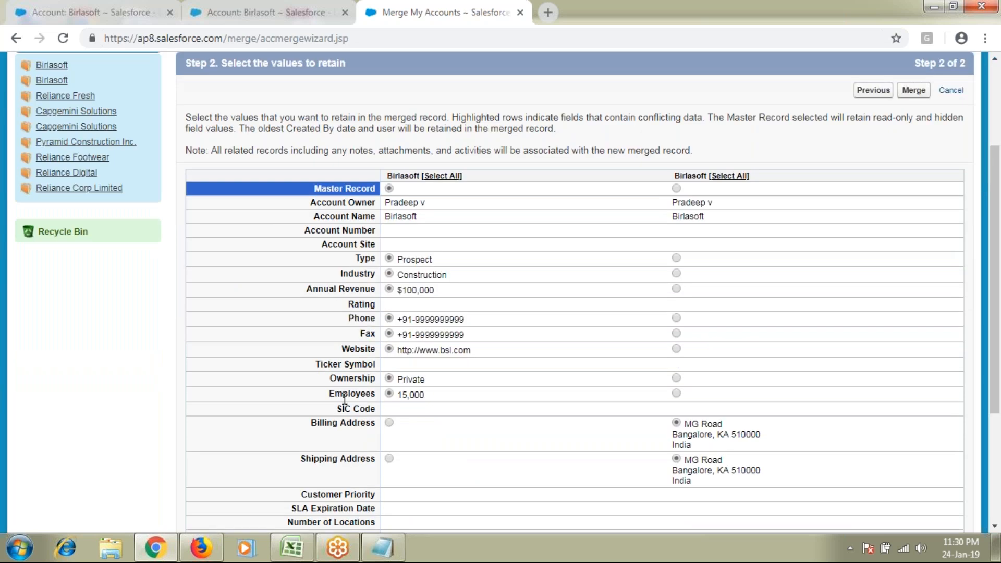
drag(319, 423, 336, 425)
click(338, 425)
drag(393, 174, 422, 176)
drag(673, 177, 704, 172)
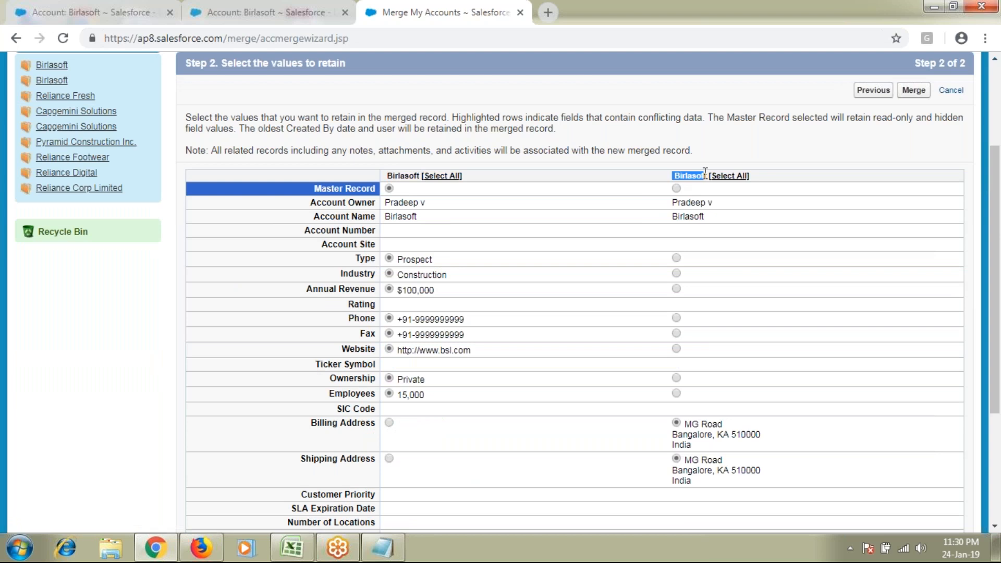
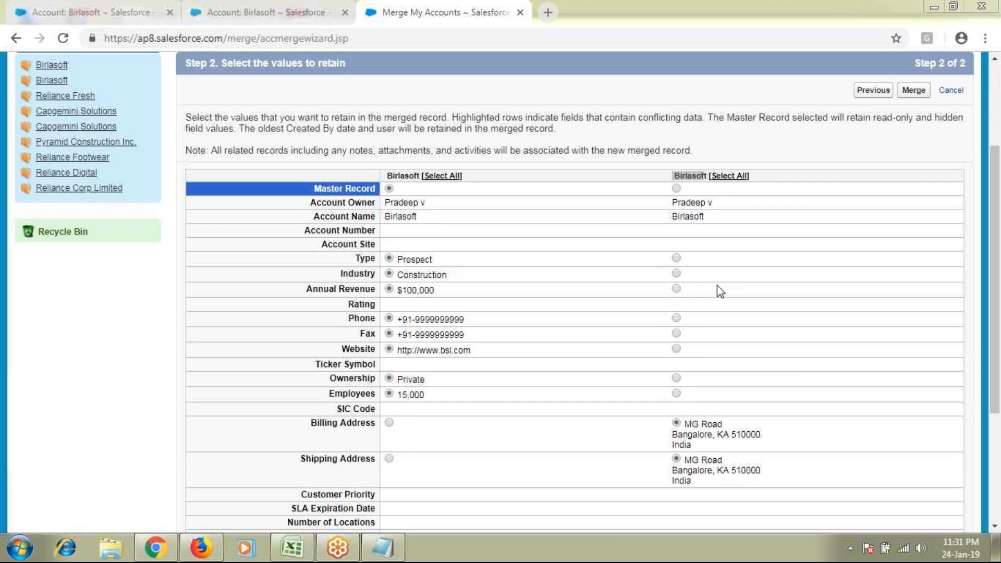
Compare the two Birlasoft columns' Account Owner, Type, Industry and Annual Revenue rows
triple_click(596, 276)
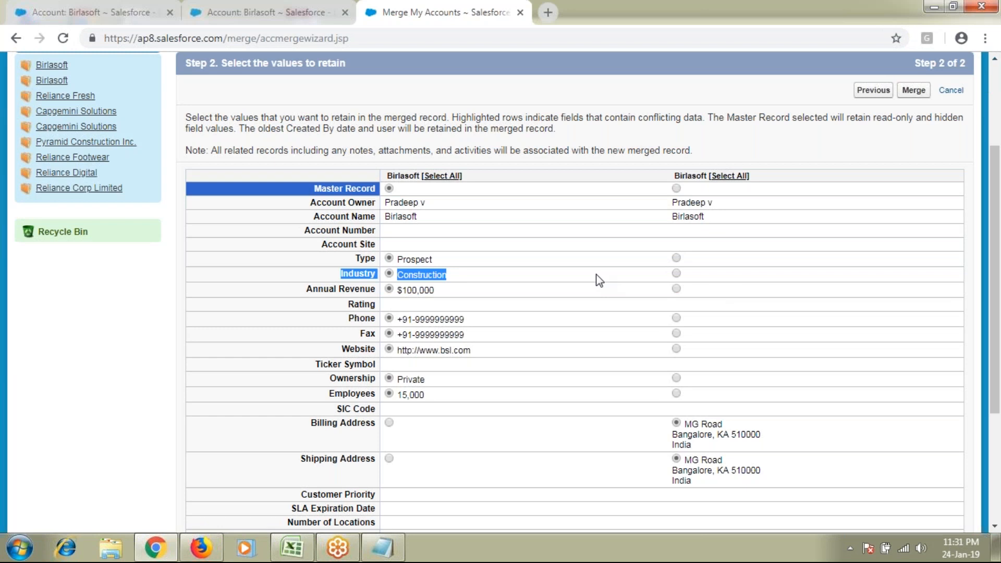
drag(674, 176, 704, 176)
drag(387, 176, 416, 176)
click(327, 199)
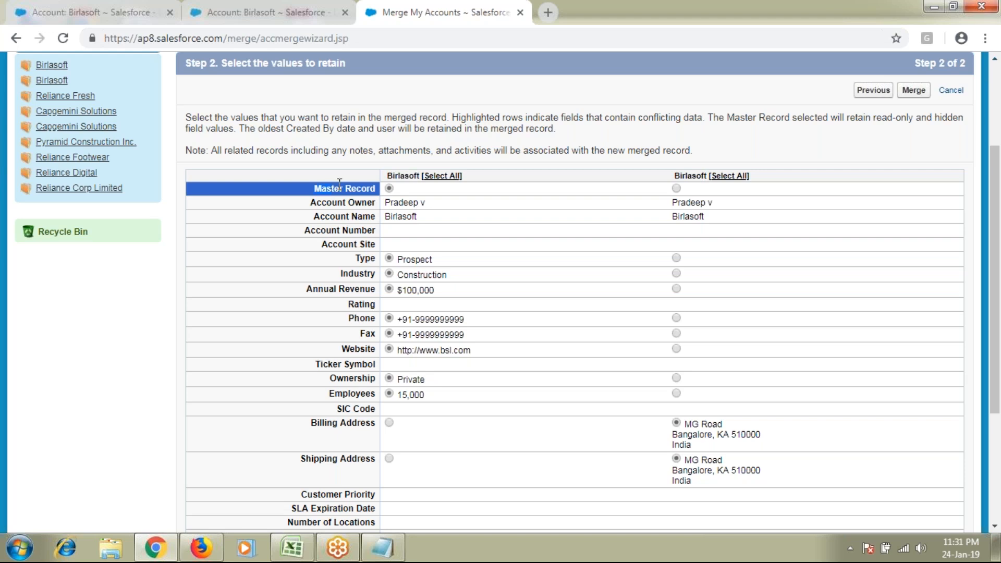
click(677, 188)
drag(312, 204, 736, 215)
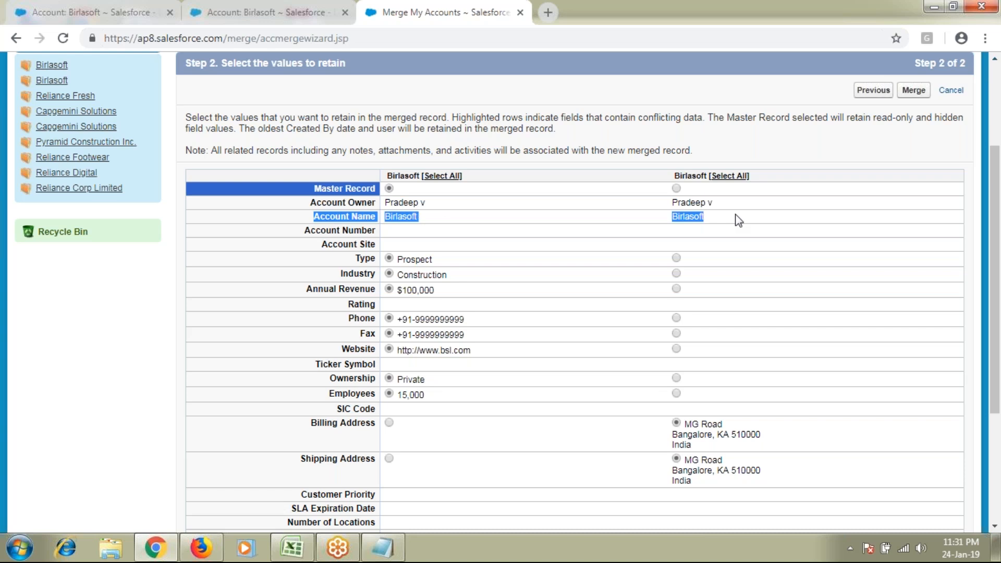
drag(355, 258, 376, 258)
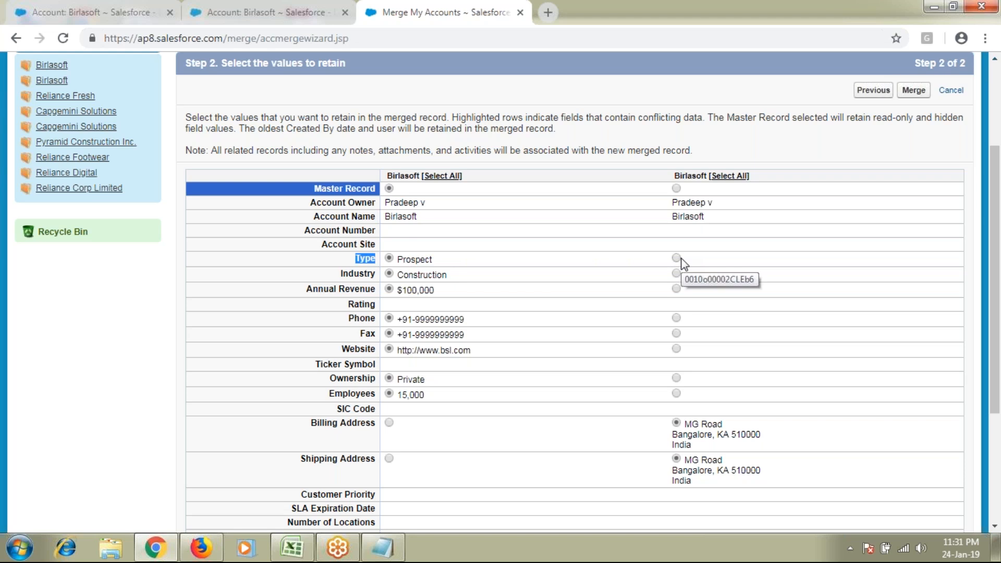
drag(340, 273, 389, 290)
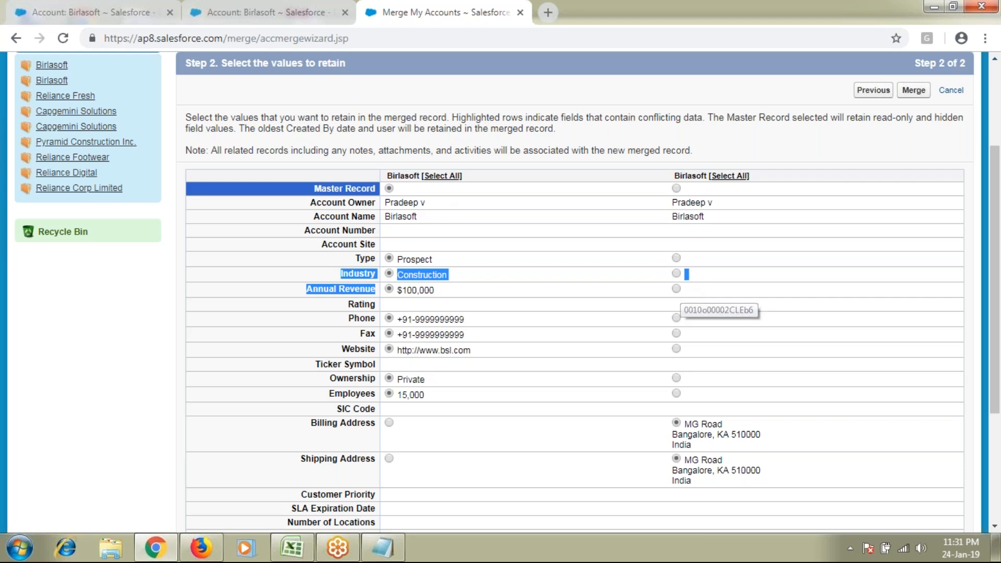
click(574, 269)
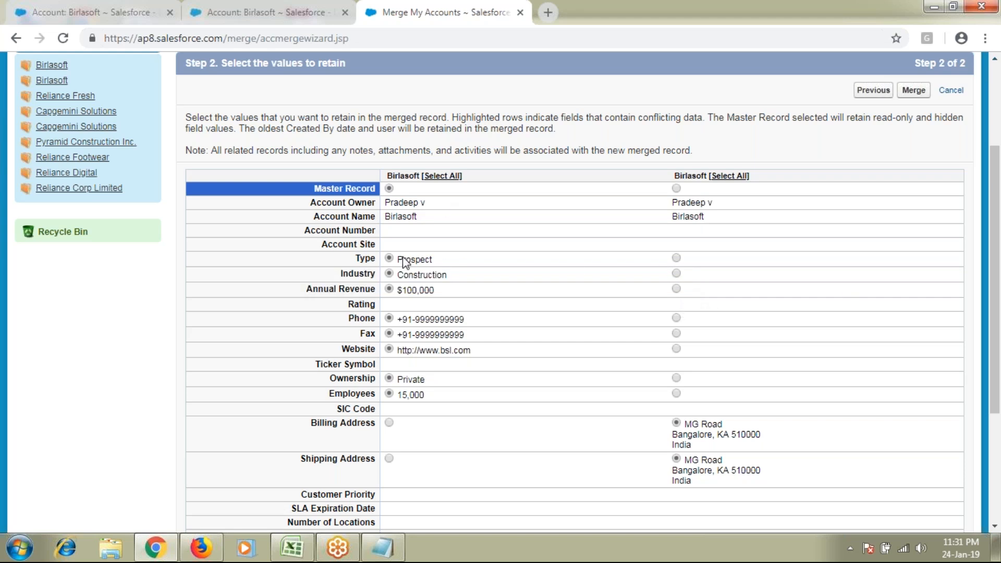
drag(403, 259, 433, 261)
Keep the $100,000 Annual Revenue value for the merged account
click(676, 288)
click(793, 325)
drag(355, 259, 379, 289)
click(663, 262)
click(389, 288)
Review the remaining fields and the note about which values are retained
scroll(424, 358, down, 1)
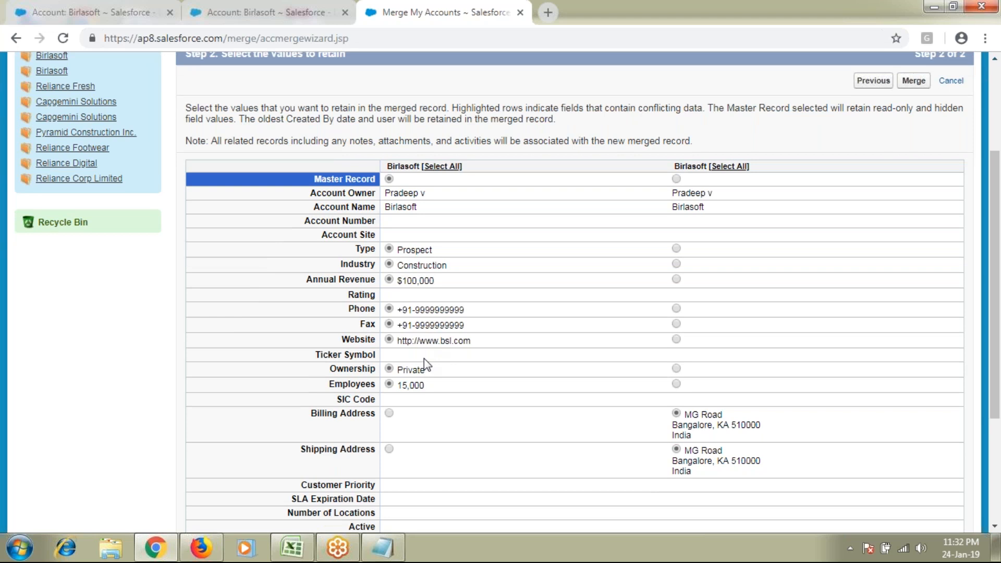
scroll(424, 358, down, 1)
drag(311, 350, 370, 349)
drag(300, 386, 371, 386)
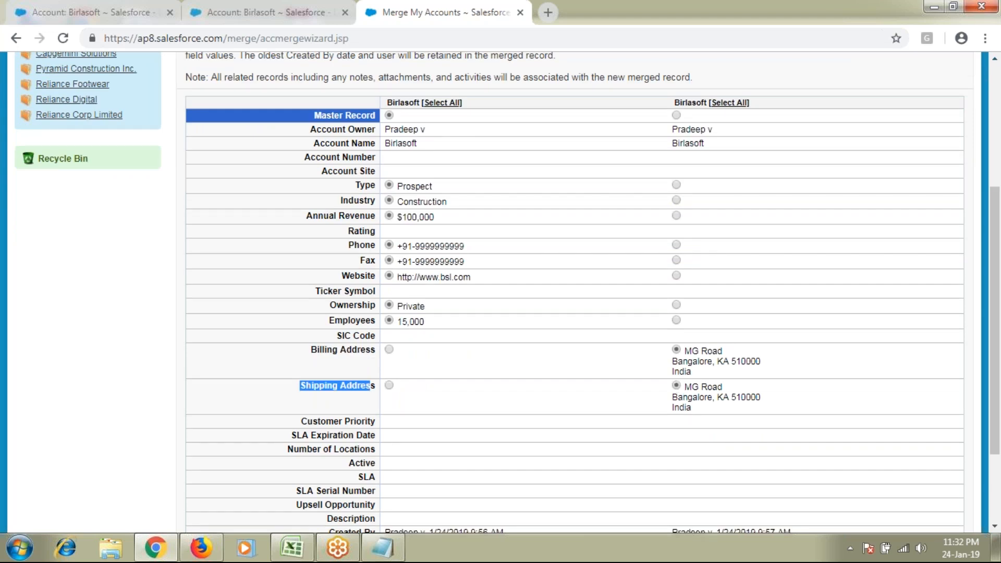
scroll(508, 294, down, 1)
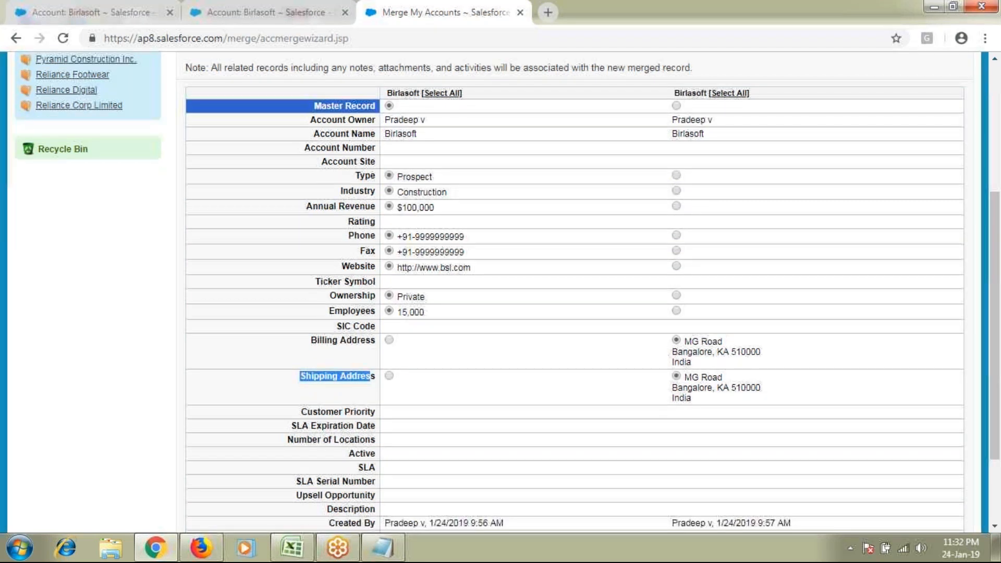
scroll(678, 348, down, 2)
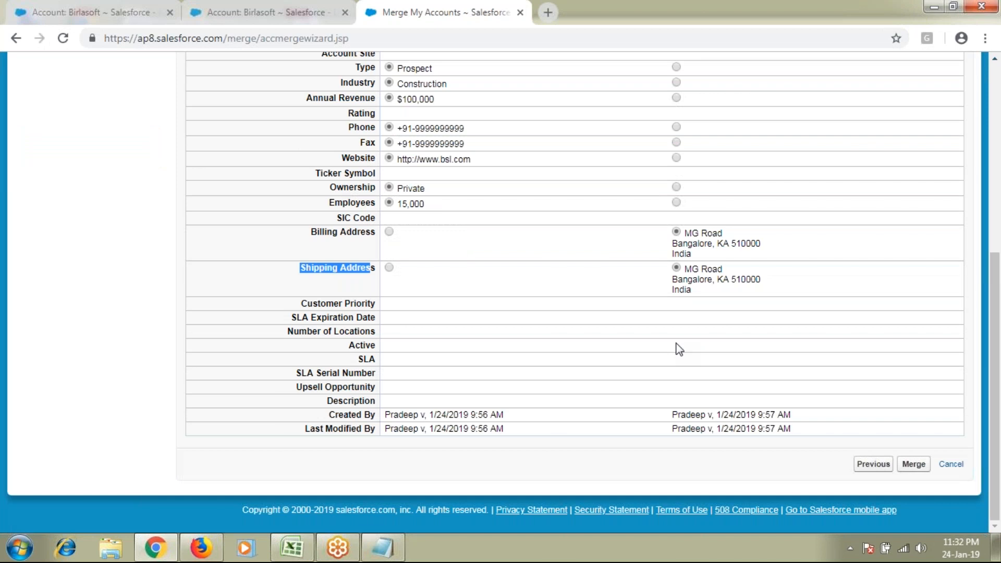
scroll(679, 348, up, 4)
drag(191, 146, 446, 146)
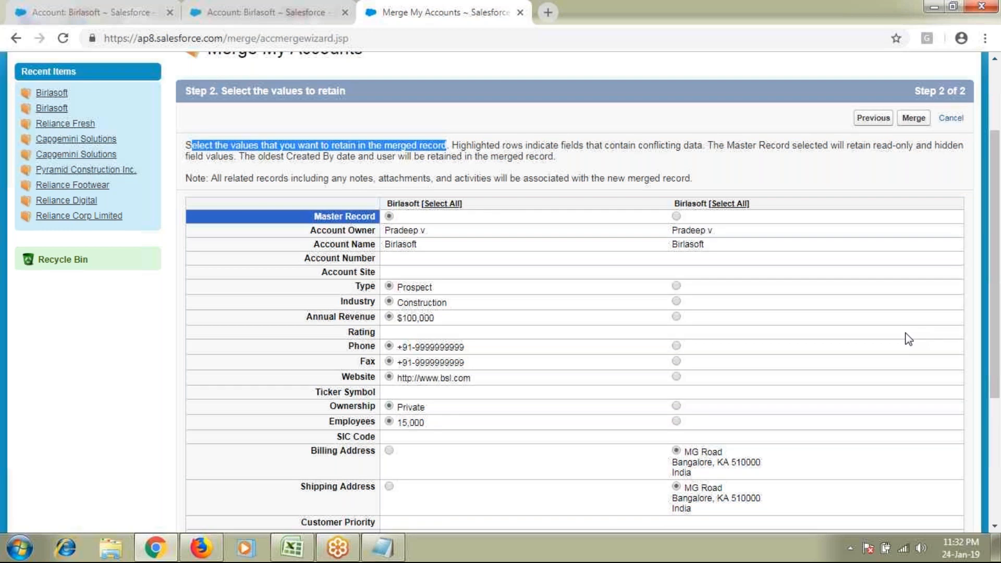
scroll(908, 339, down, 4)
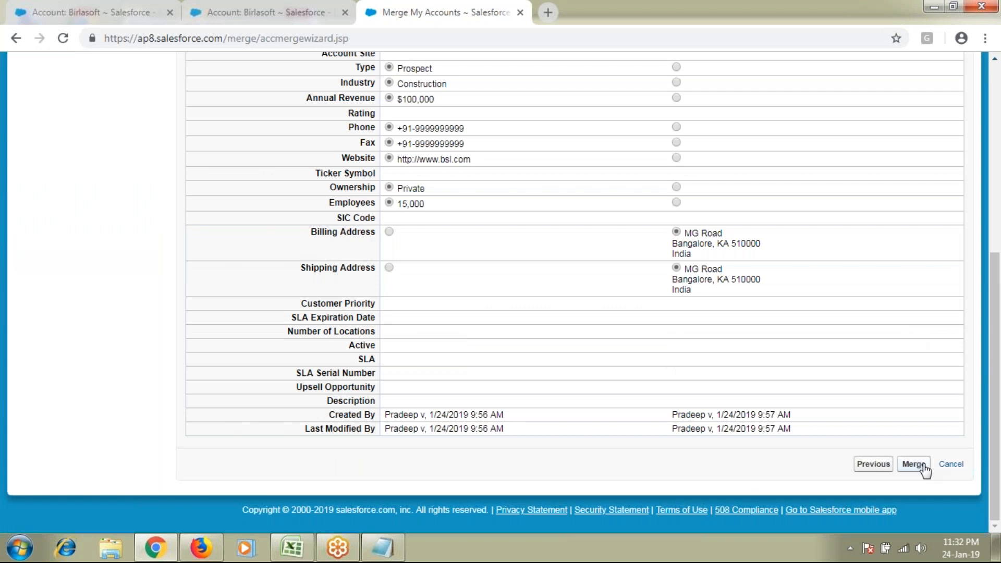
Merge the two Birlasoft records and confirm despite the cannot-be-undone warning
click(913, 464)
drag(418, 91, 649, 94)
drag(358, 104, 452, 105)
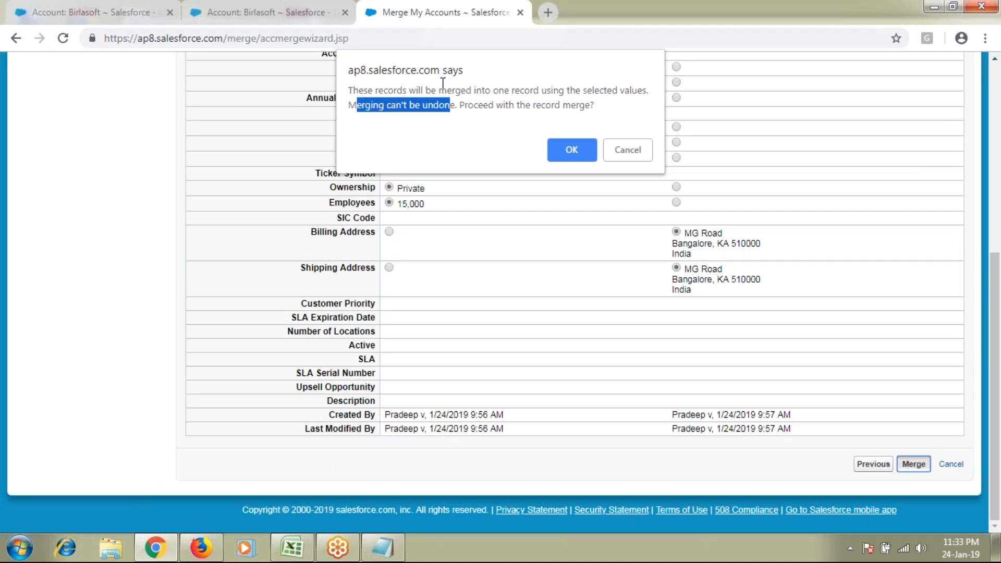
click(566, 155)
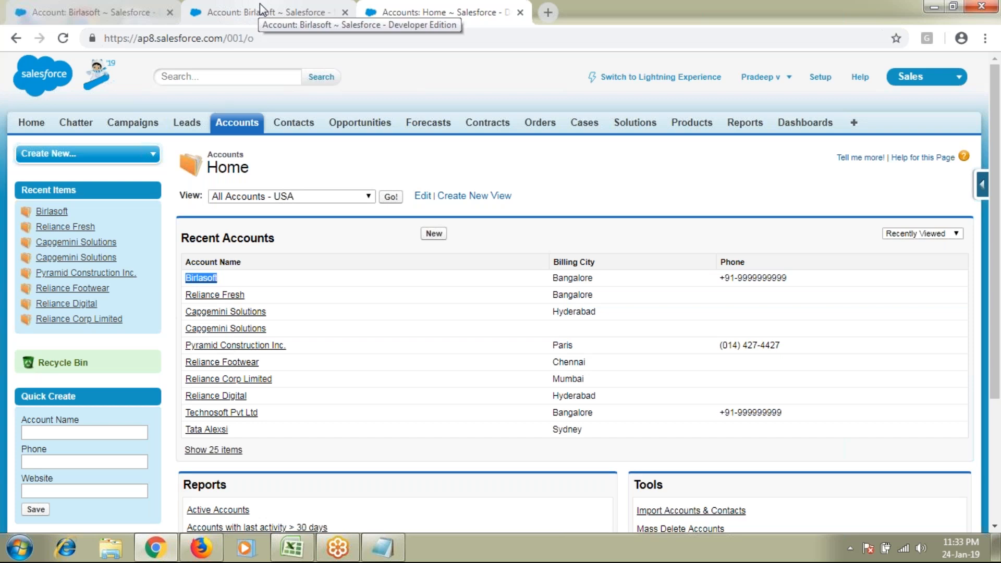
Reload the old Birlasoft tab to see Record deleted and the 15-day Recycle Bin note, then return to Accounts Home
click(260, 7)
key(F5)
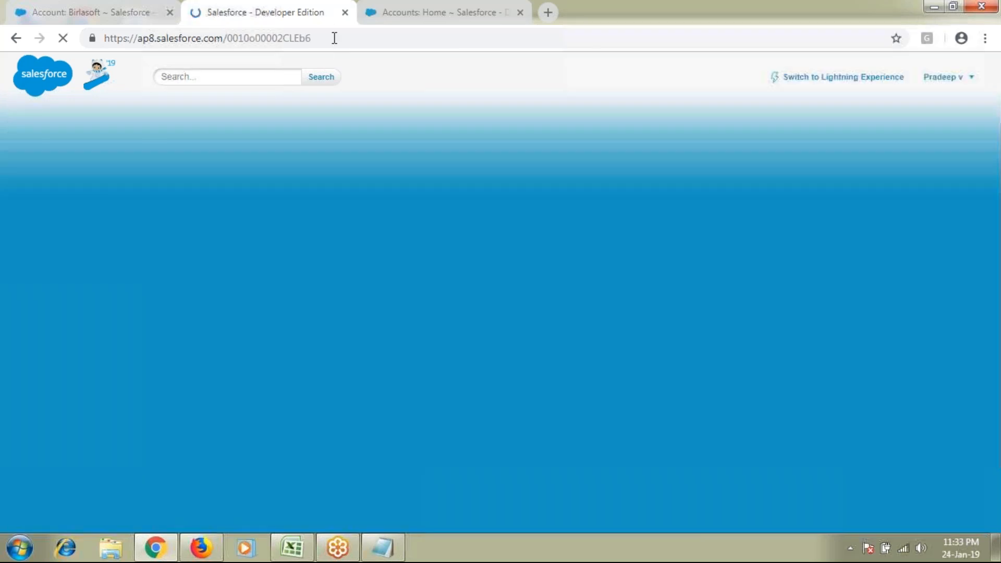
drag(184, 152, 384, 173)
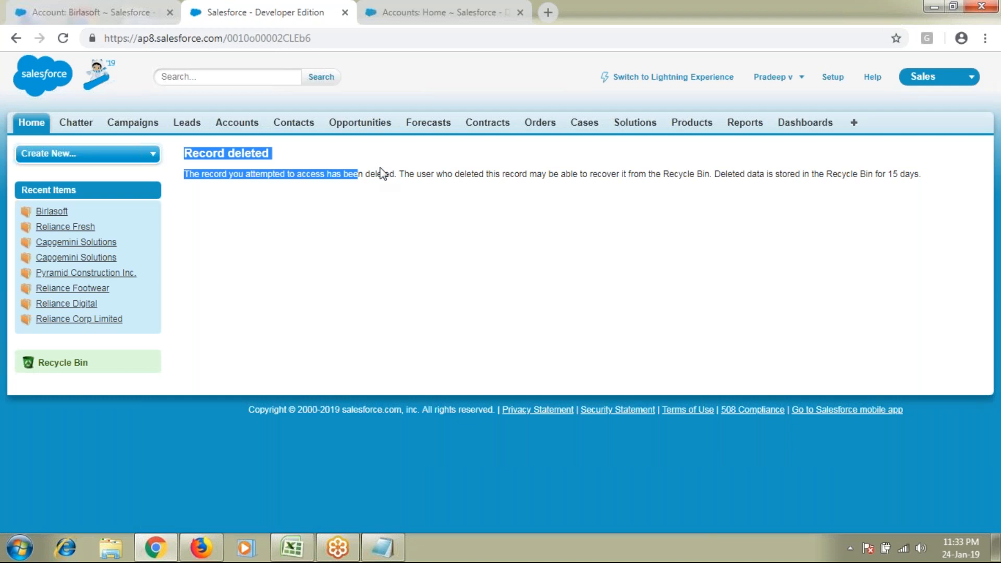
click(762, 173)
drag(802, 174, 938, 187)
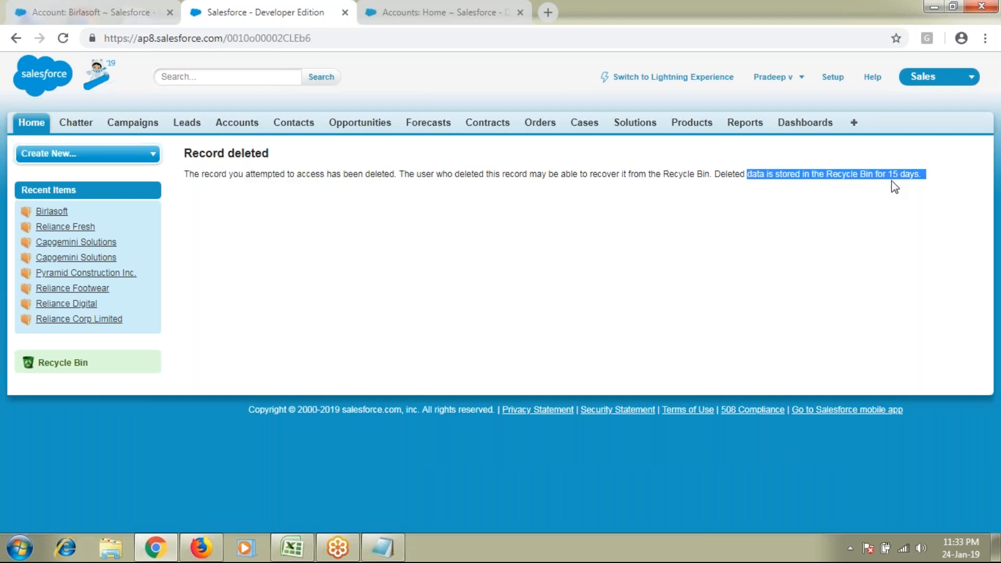
click(435, 7)
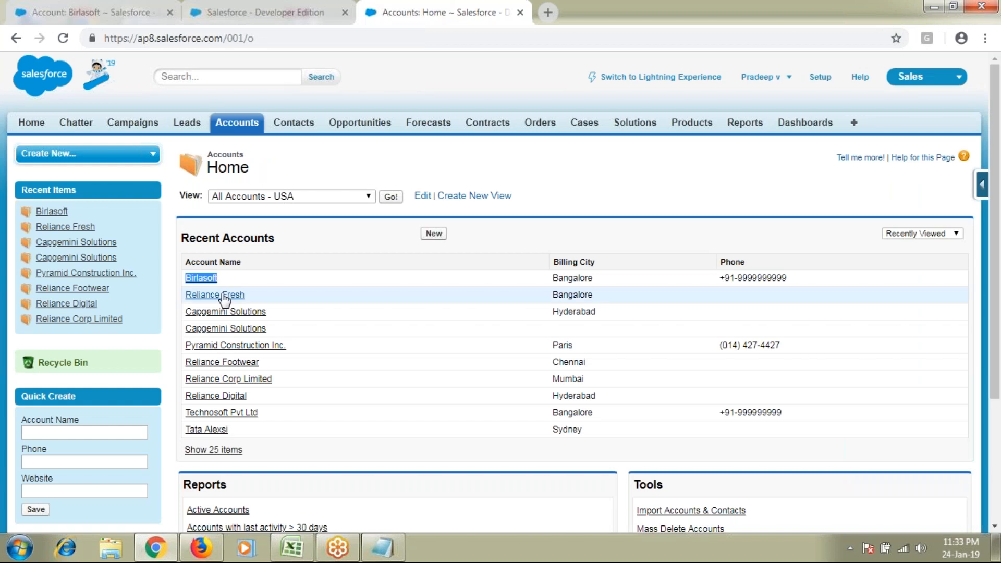
Open the merged Birlasoft account to check its MG Road Bangalore addresses, then bring Notepad forward
click(201, 278)
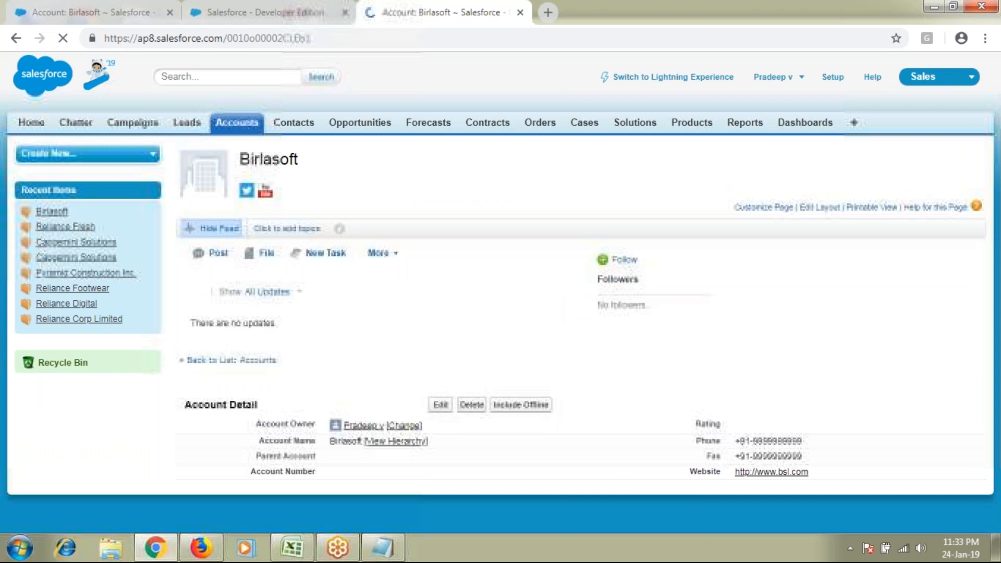
scroll(246, 358, down, 4)
drag(249, 358, 761, 363)
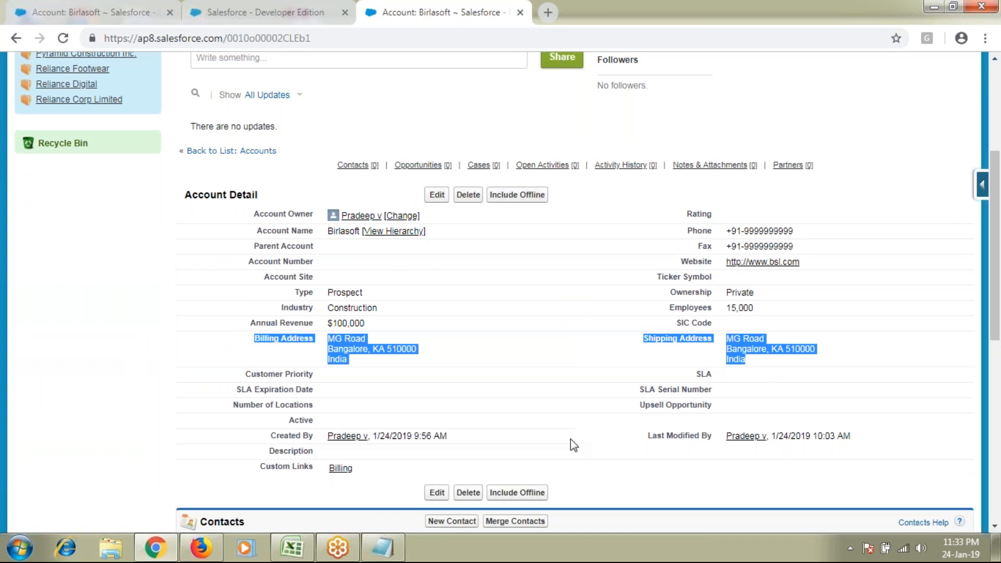
click(394, 550)
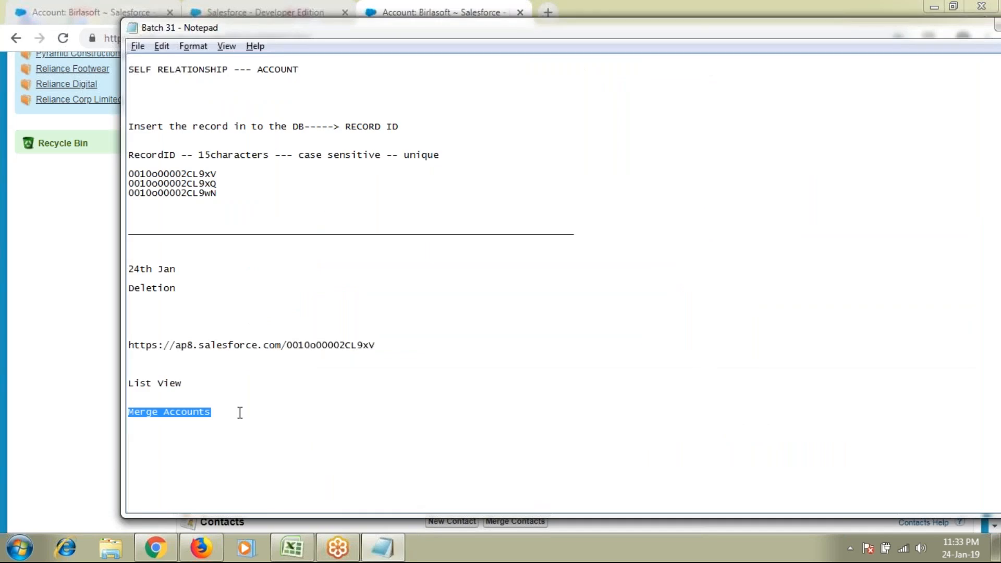
Move to the empty line below Merge Accounts in the notes and switch back to Chrome
scroll(240, 412, down, 1)
key(Down)
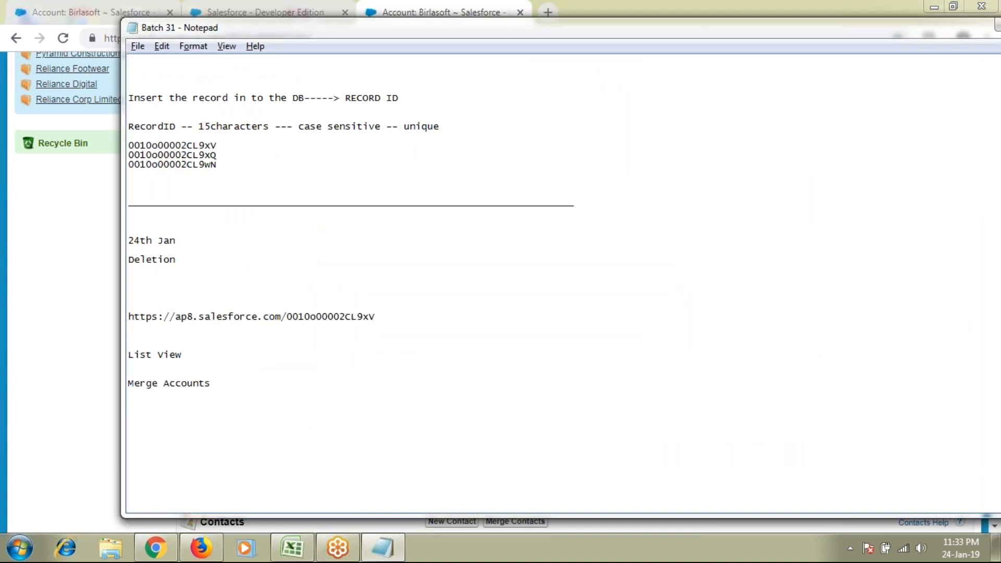
key(alt+Tab)
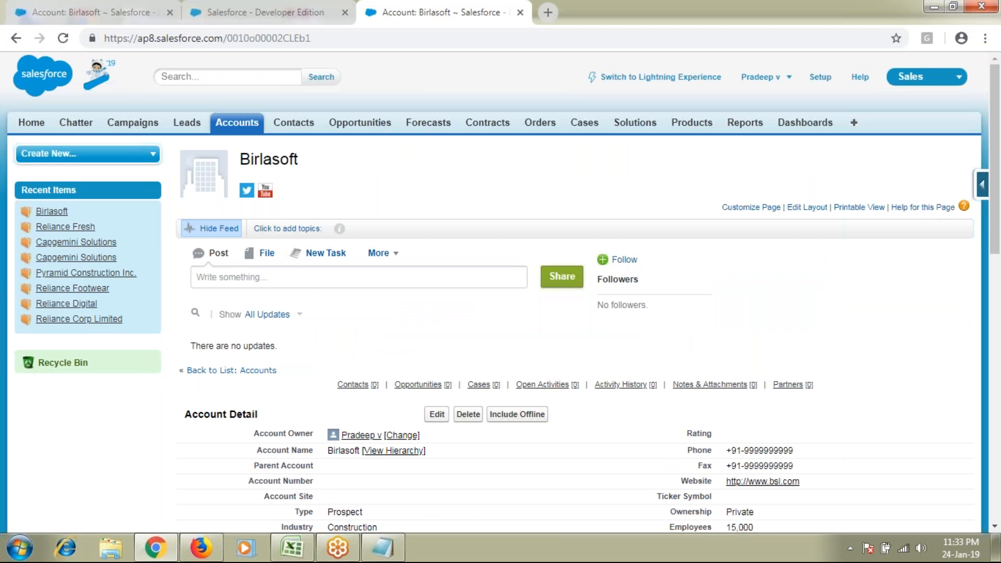
Reopen Birlasoft from Accounts Home, then bring the Batch 31 notes to the front
click(237, 123)
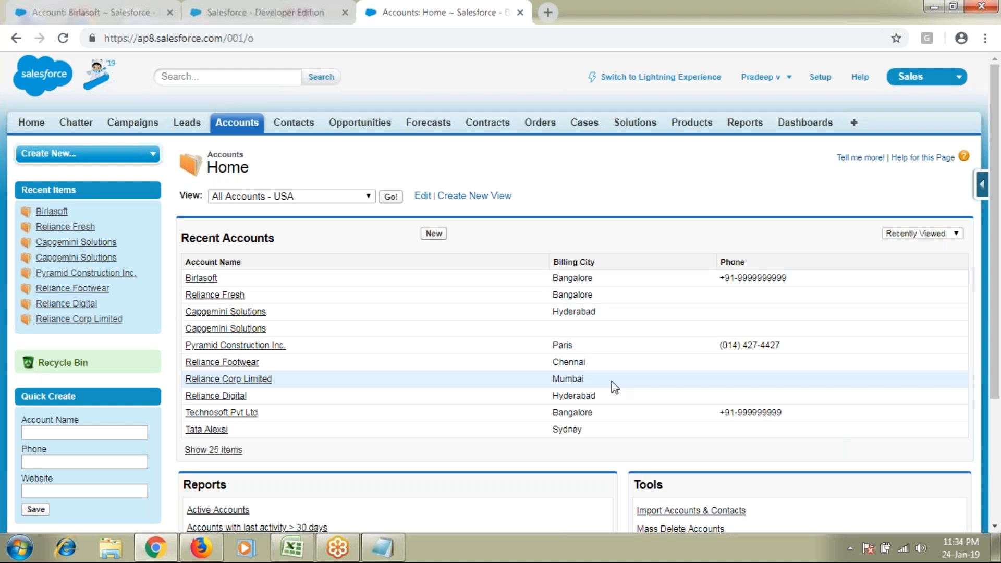
scroll(611, 386, down, 1)
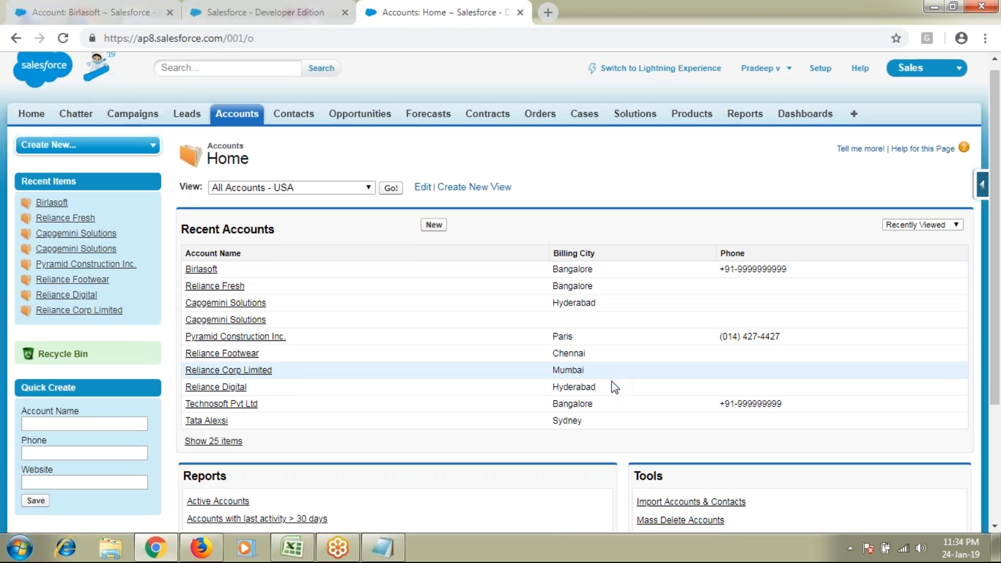
scroll(612, 386, up, 1)
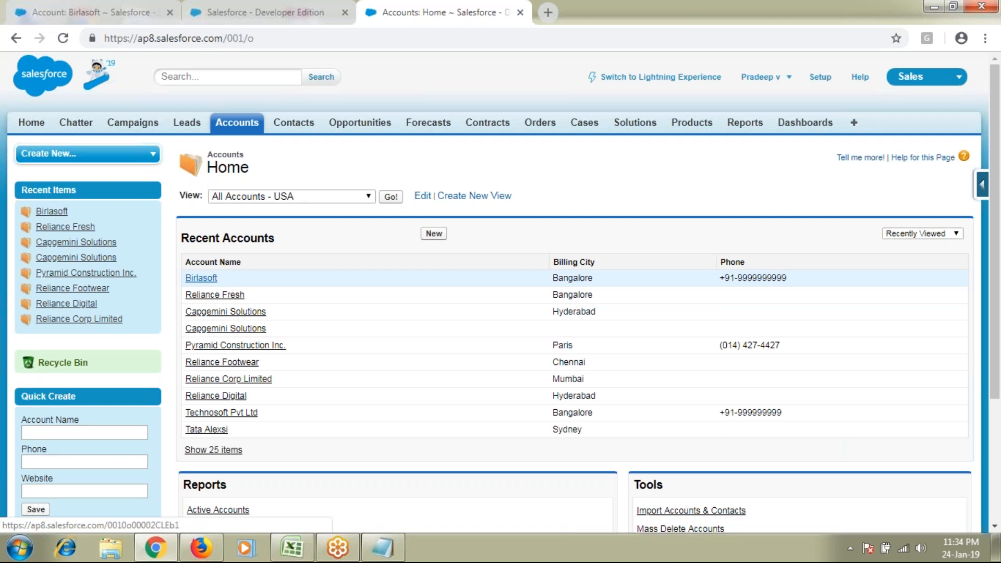
click(205, 278)
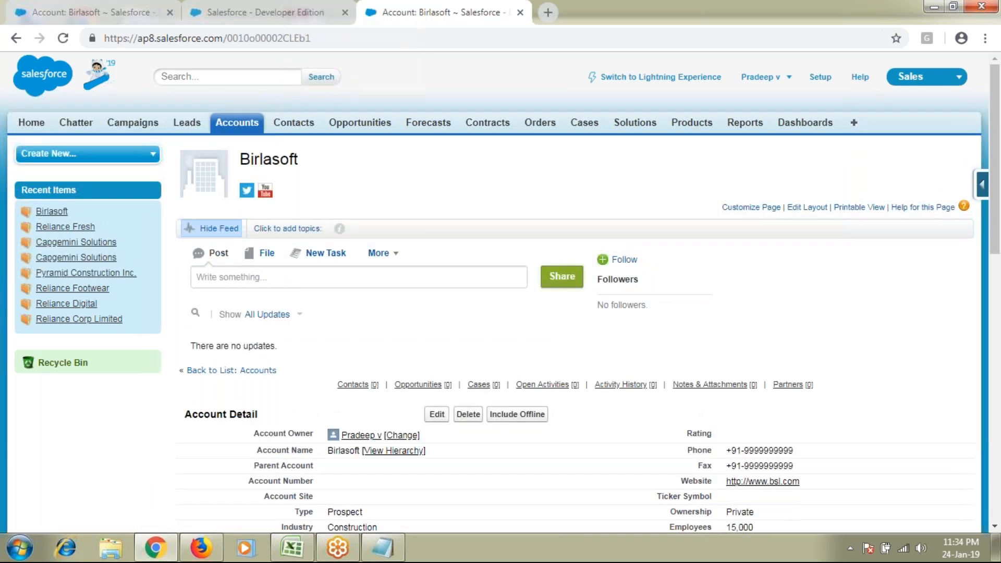
click(384, 545)
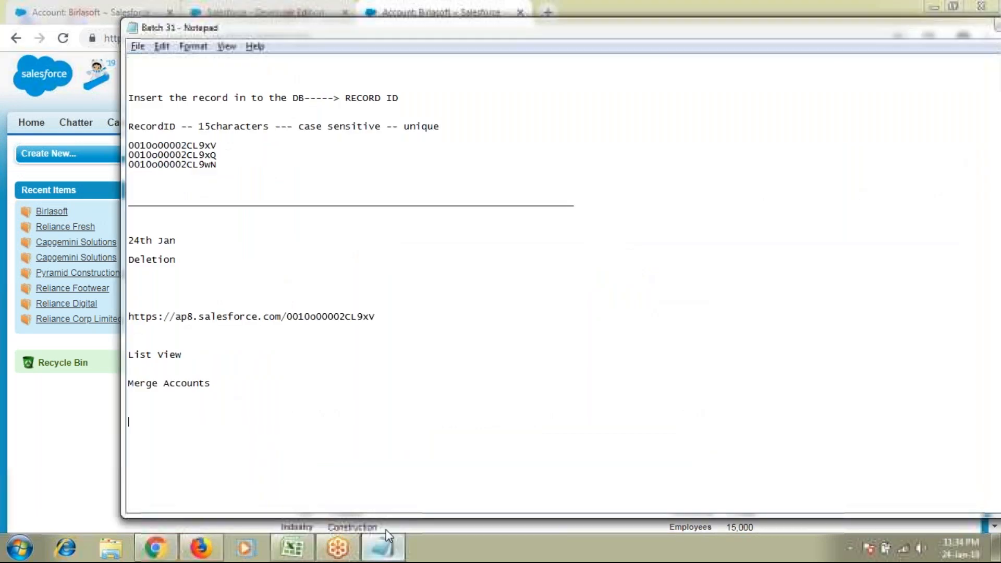
Scroll up the notes and select the line 'Contact -- employees, indiviuduals, poc'
scroll(346, 435, up, 12)
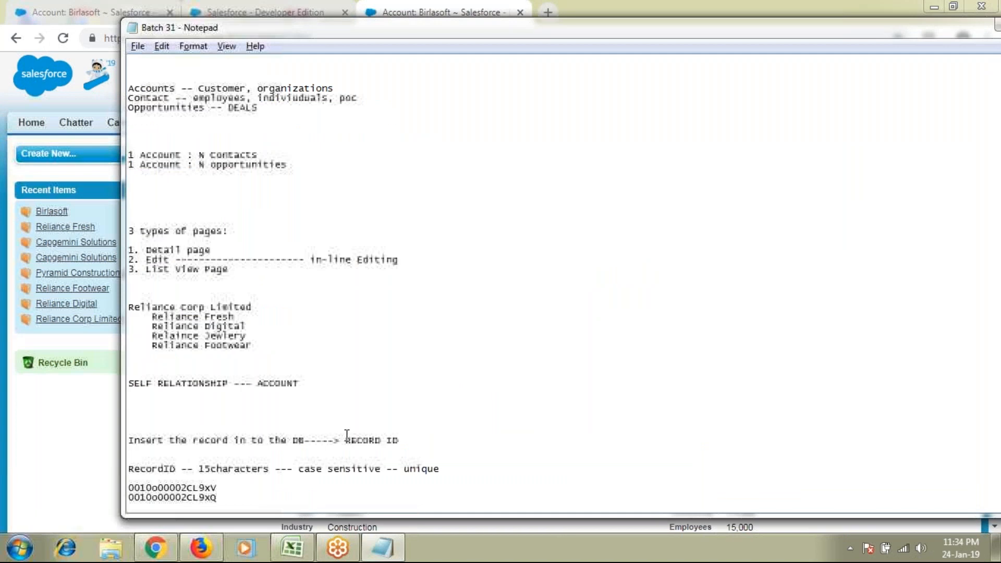
scroll(347, 434, up, 7)
drag(129, 297, 359, 302)
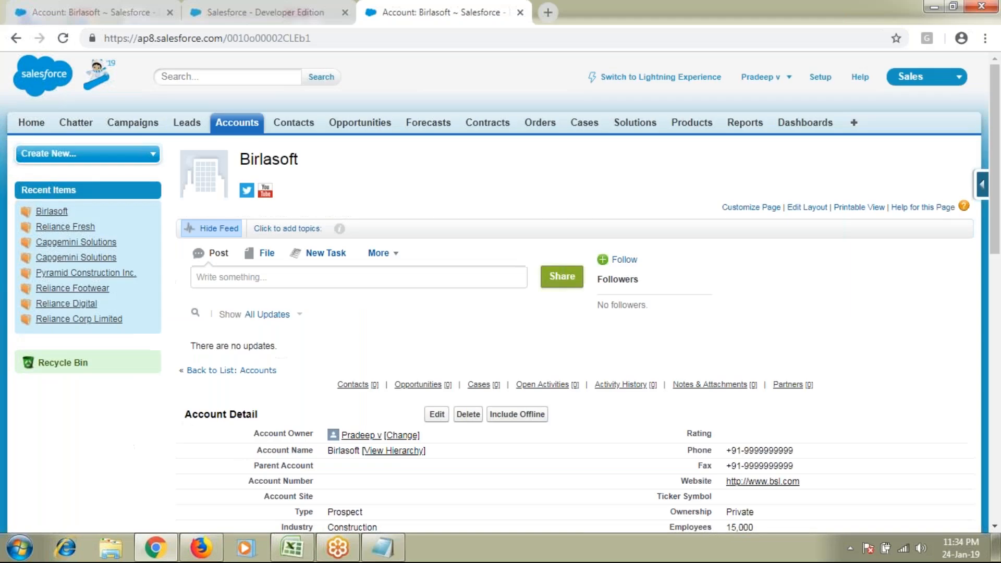
Go to Accounts Home and highlight the Recent Accounts list with Birlasoft and Technosoft Pvt Ltd
double_click(266, 161)
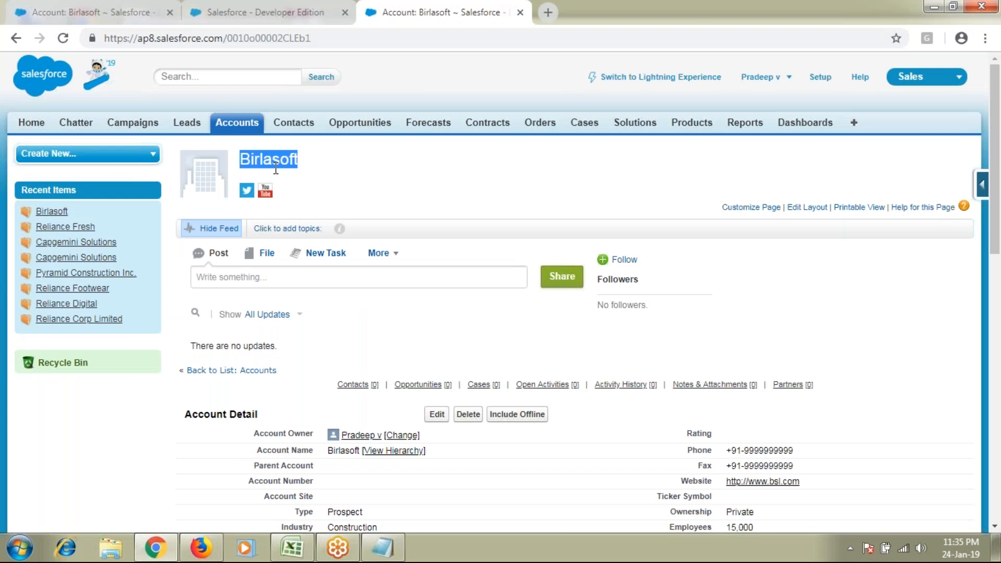
click(243, 132)
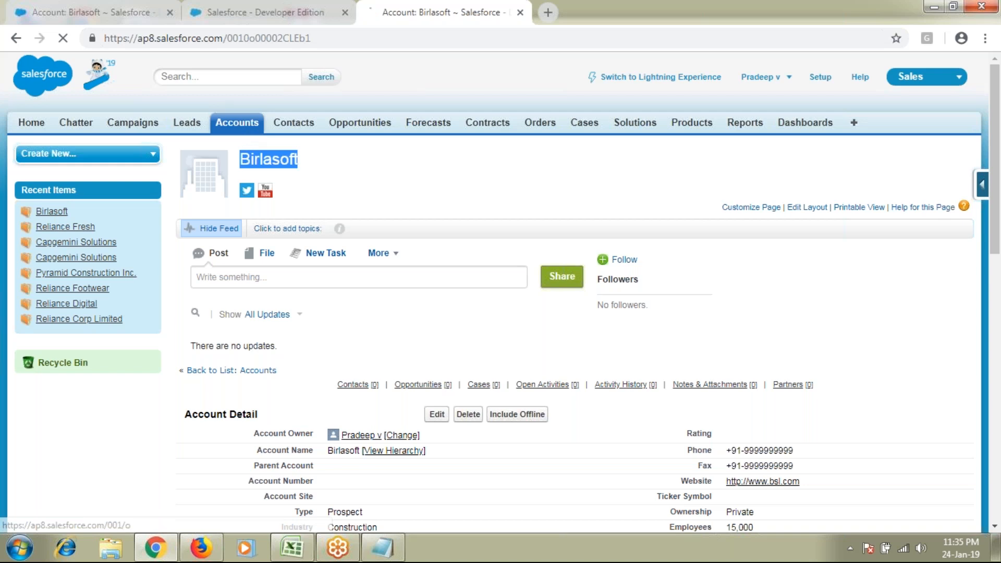
drag(184, 245, 653, 419)
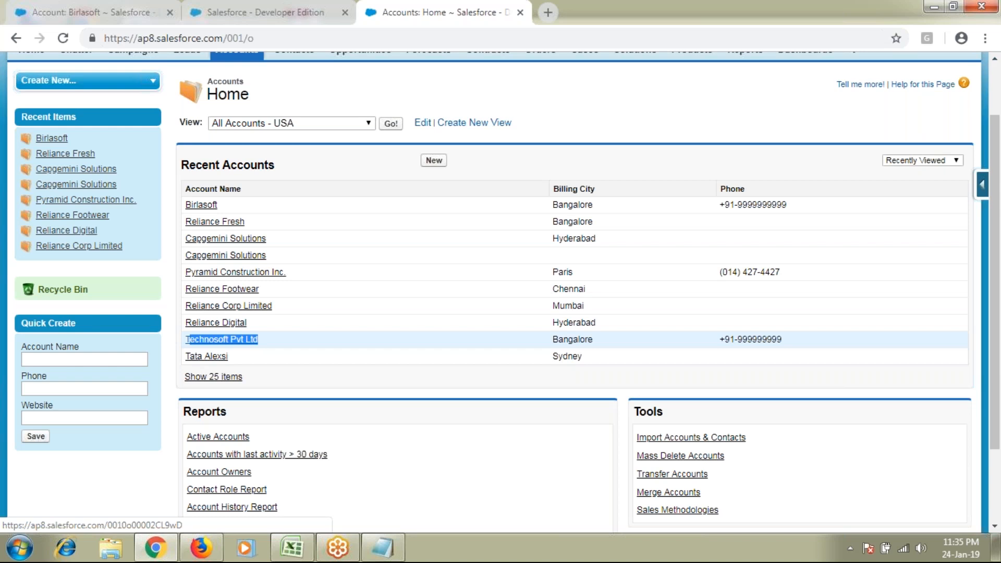
Open Technosoft Pvt Ltd, check the notes, and start a New Contact from its empty Contacts list
click(222, 339)
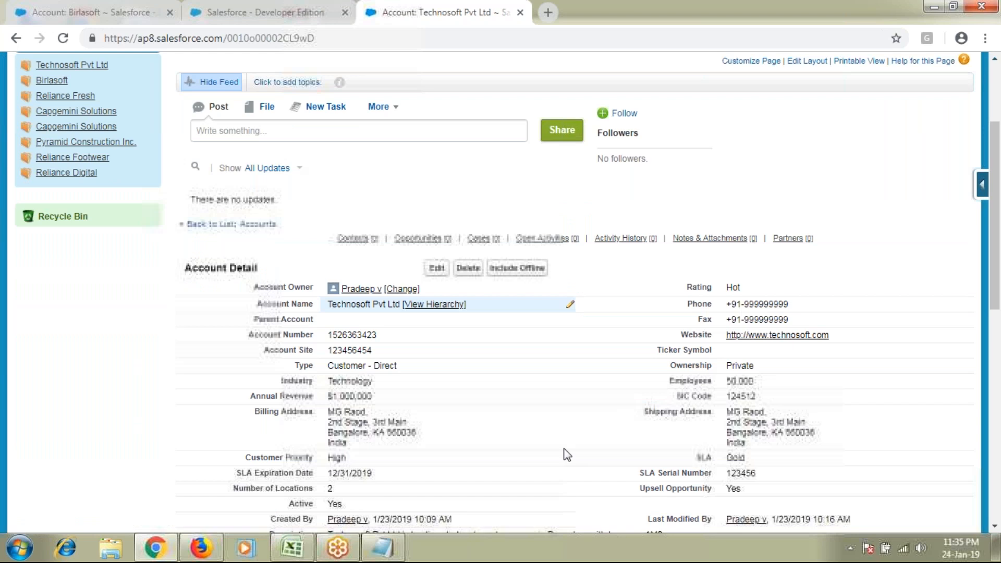
scroll(567, 454, up, 3)
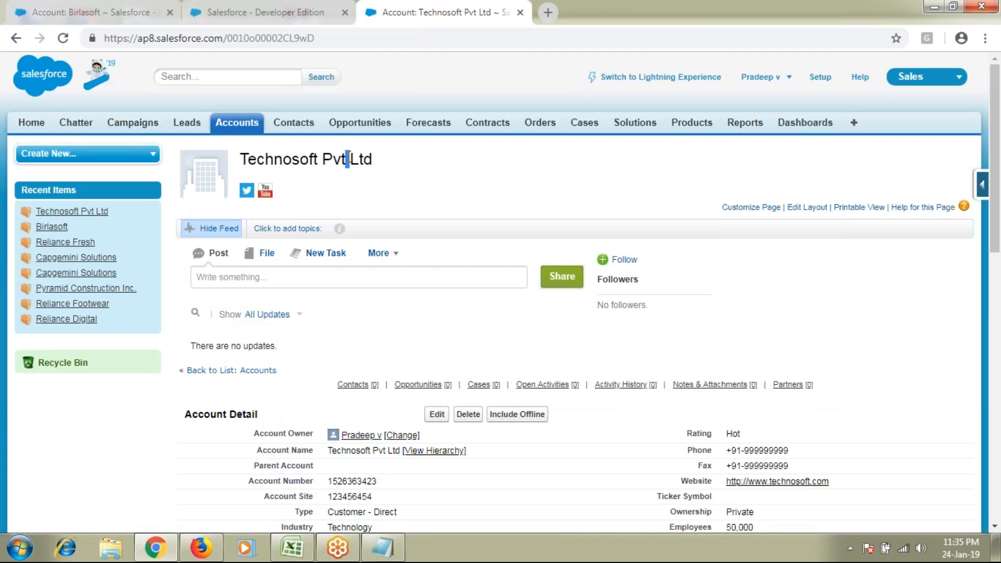
key(alt+Tab)
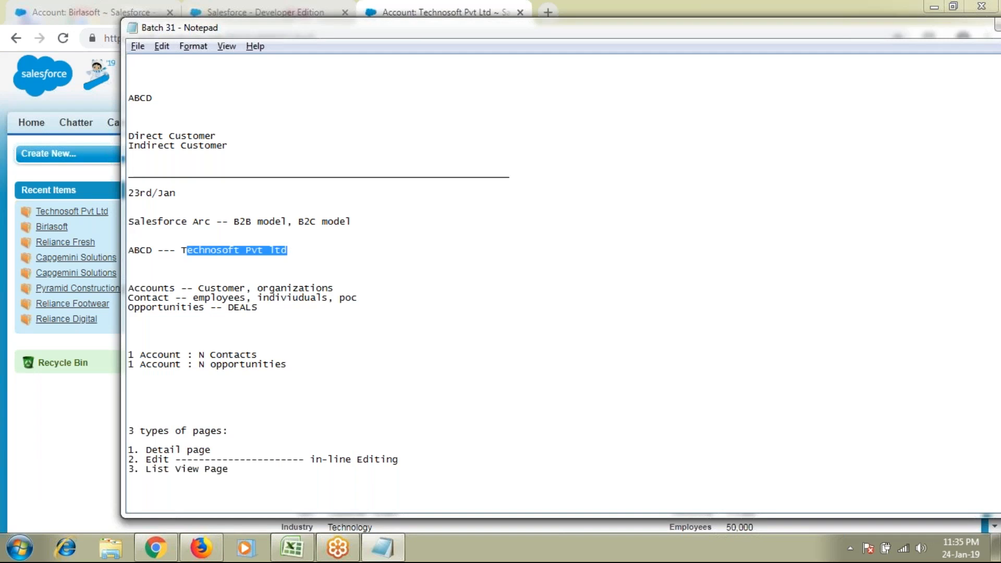
key(alt+Tab)
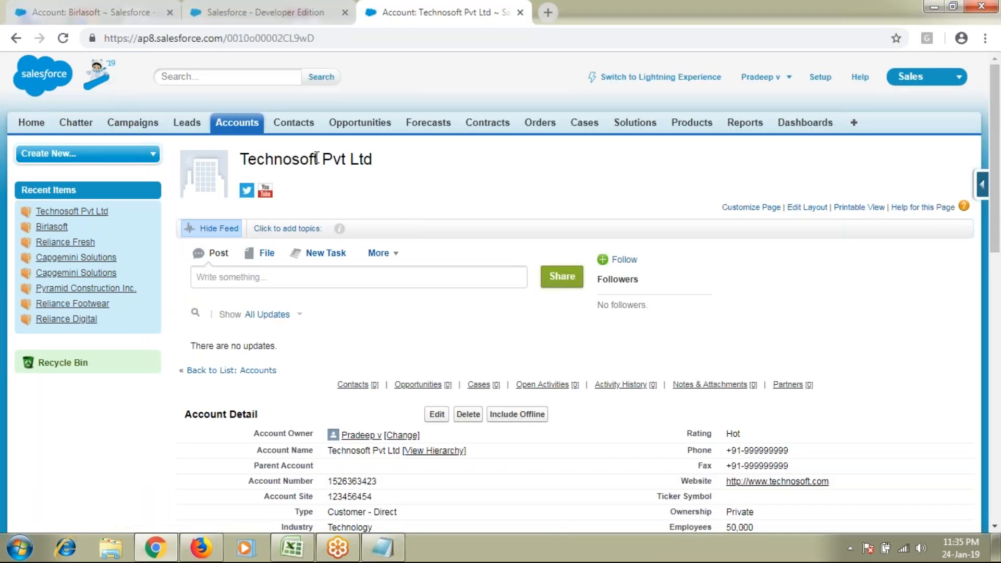
scroll(316, 158, down, 7)
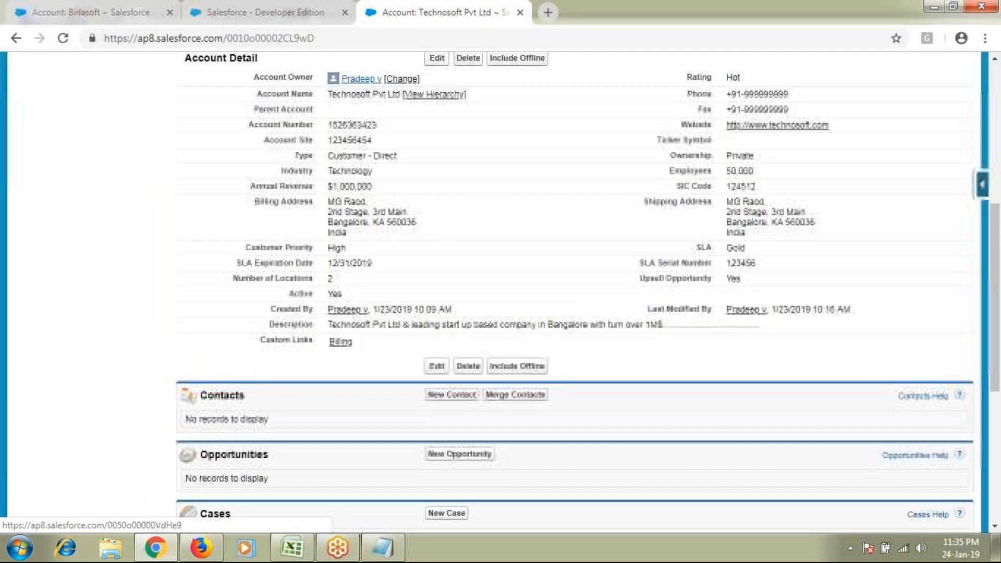
scroll(358, 221, down, 2)
double_click(222, 312)
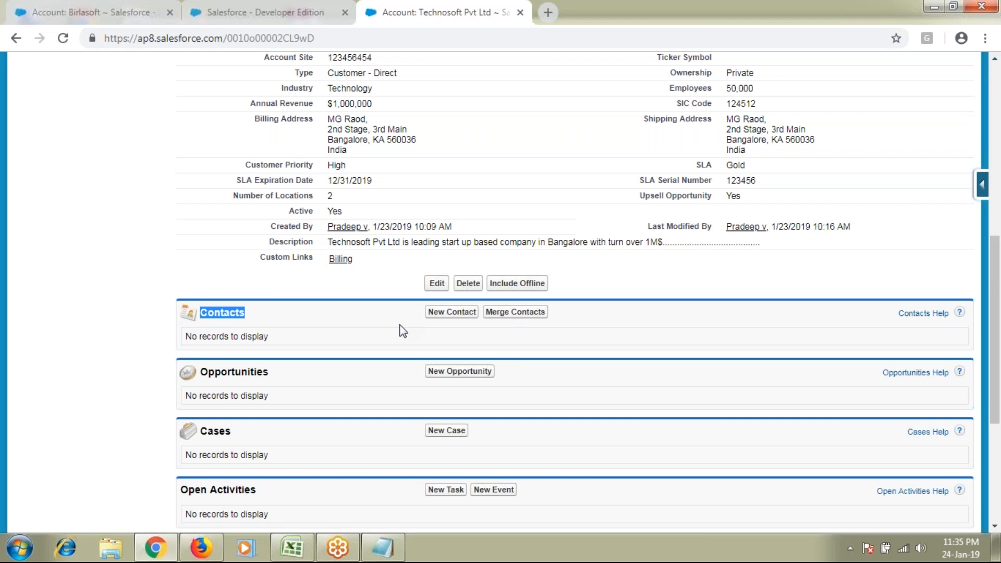
scroll(400, 331, up, 1)
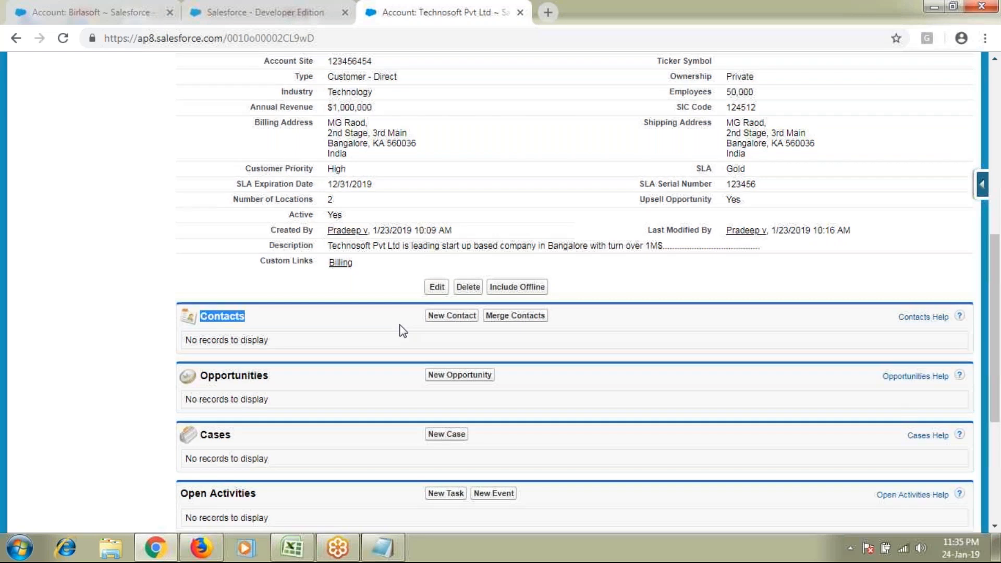
scroll(402, 330, up, 5)
drag(286, 304, 382, 308)
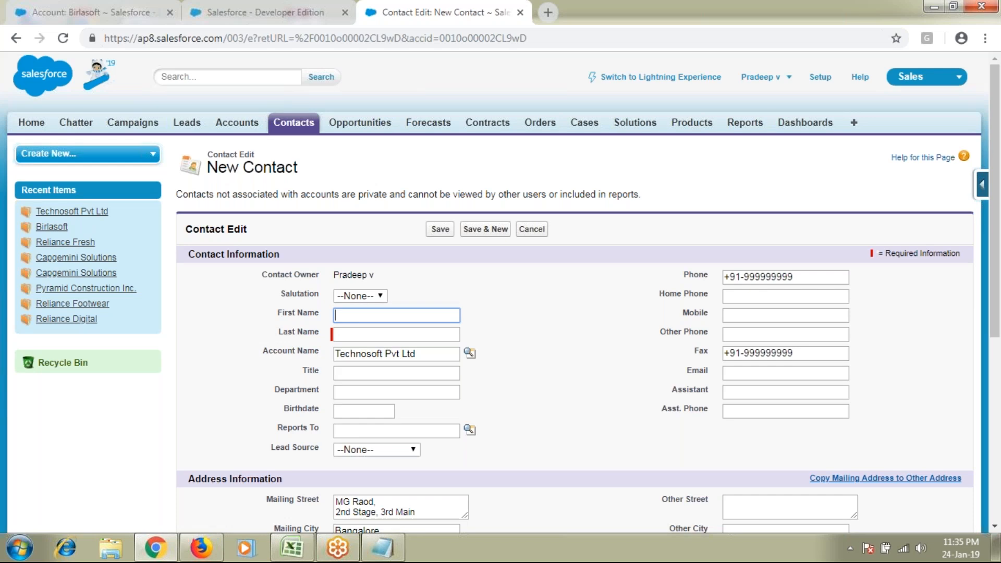
Point out the prefilled India, 560036, Bangalore address, Technosoft Pvt Ltd account name and fax
scroll(554, 283, down, 3)
click(368, 441)
double_click(382, 441)
drag(373, 423, 334, 421)
double_click(363, 386)
drag(426, 371, 302, 353)
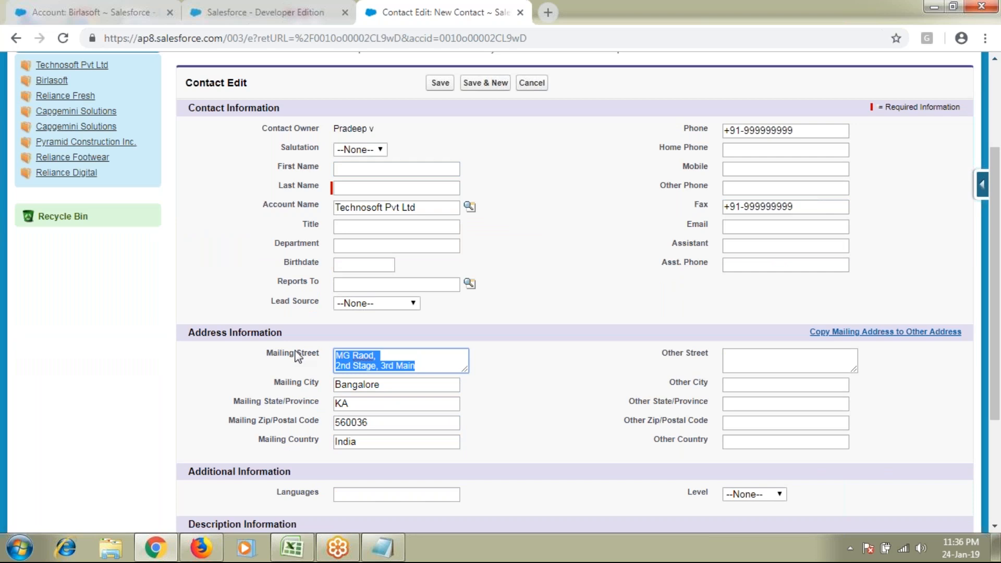
drag(431, 207, 319, 209)
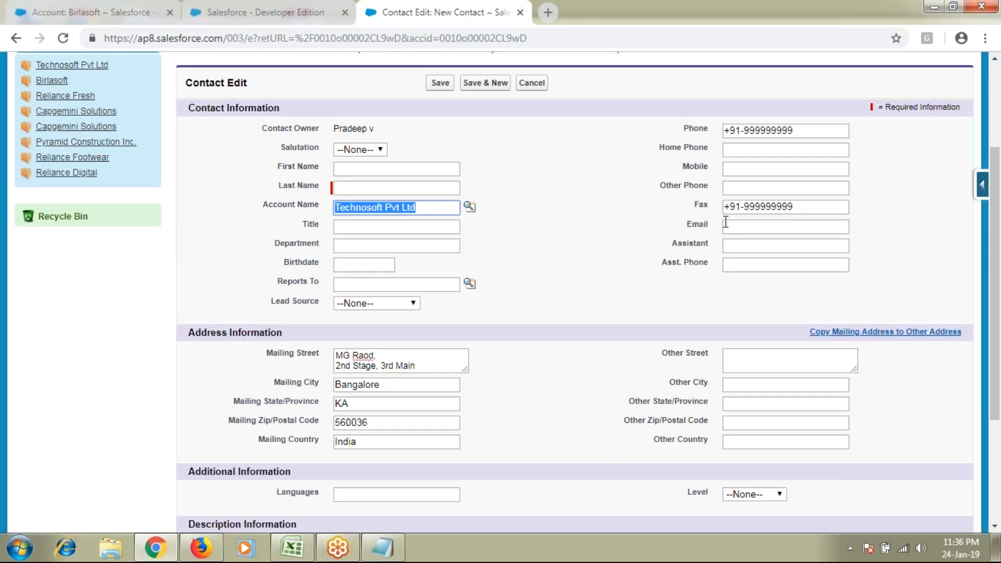
double_click(697, 127)
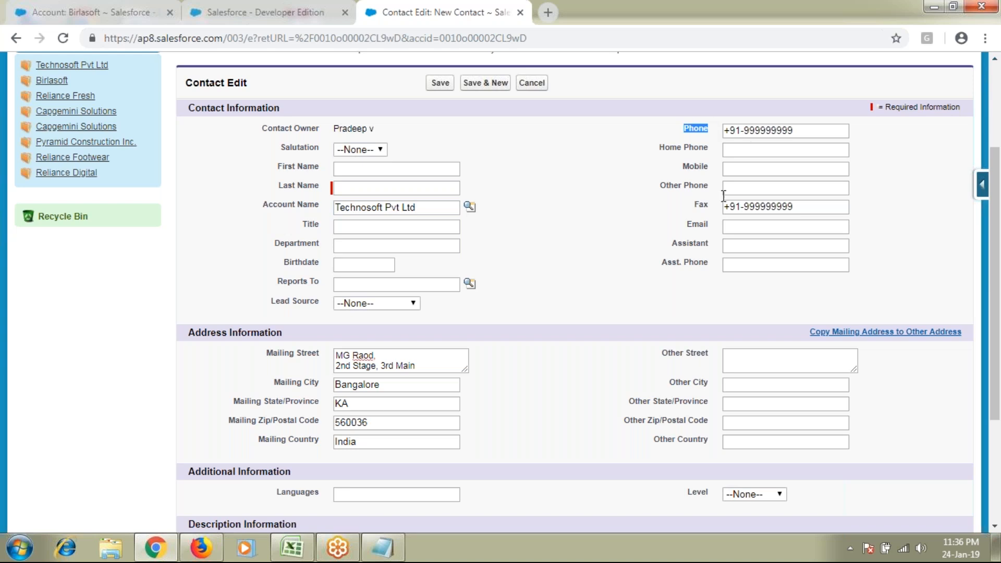
click(703, 207)
drag(836, 206, 714, 207)
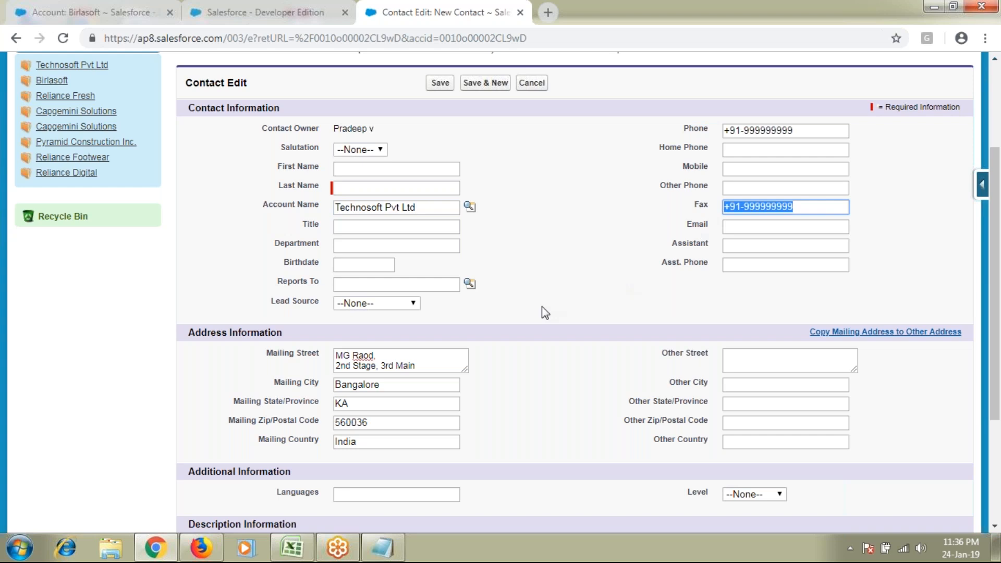
Recheck the mailing street and account name, then cancel the contact without saving
scroll(542, 307, down, 1)
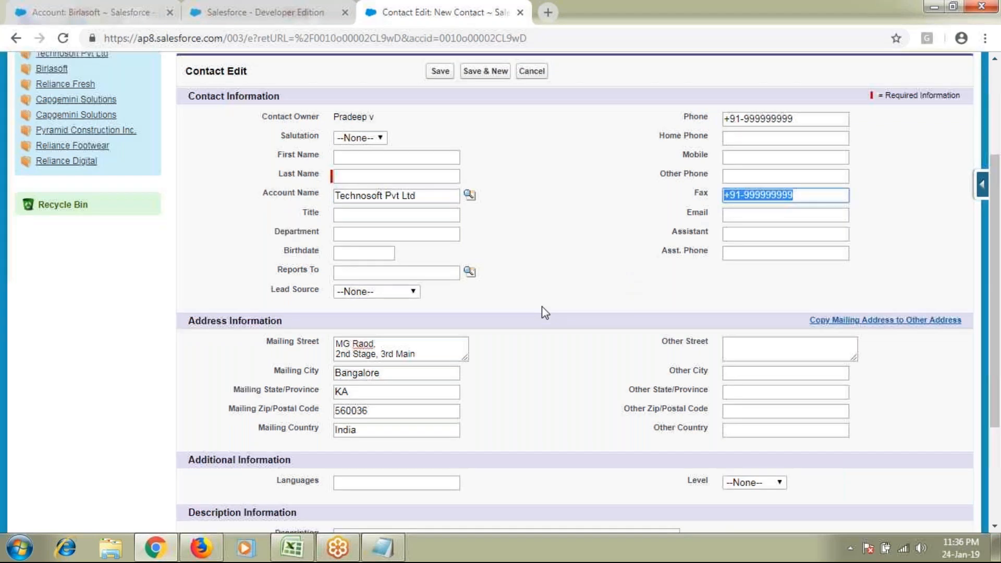
scroll(542, 307, down, 1)
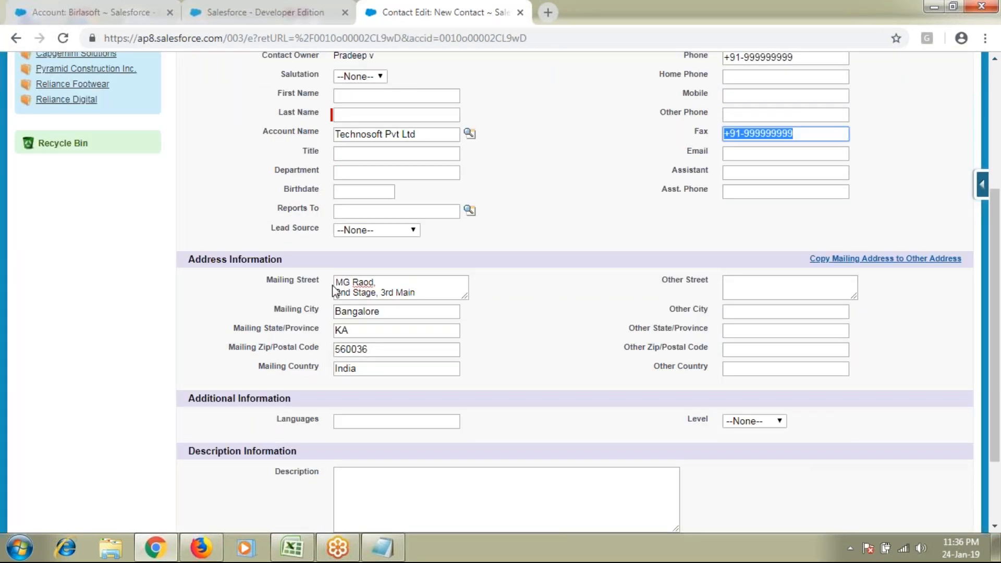
click(273, 281)
click(360, 301)
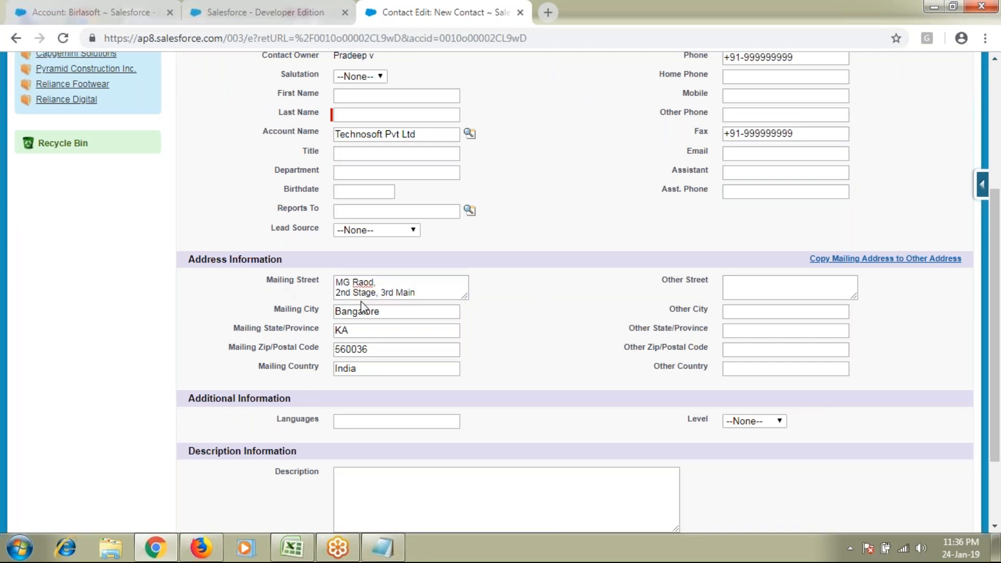
scroll(361, 302, up, 1)
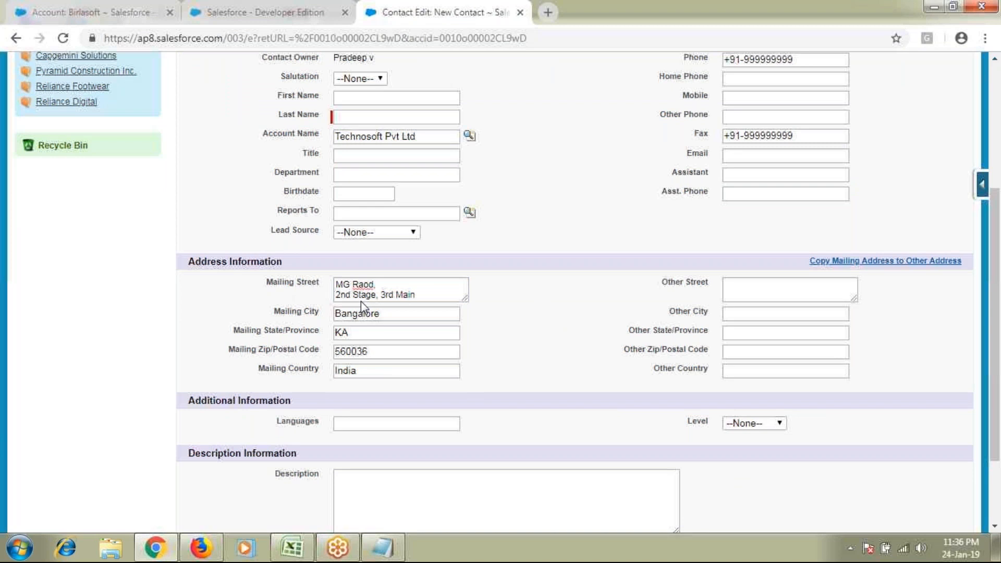
scroll(360, 301, up, 5)
drag(360, 302, 286, 359)
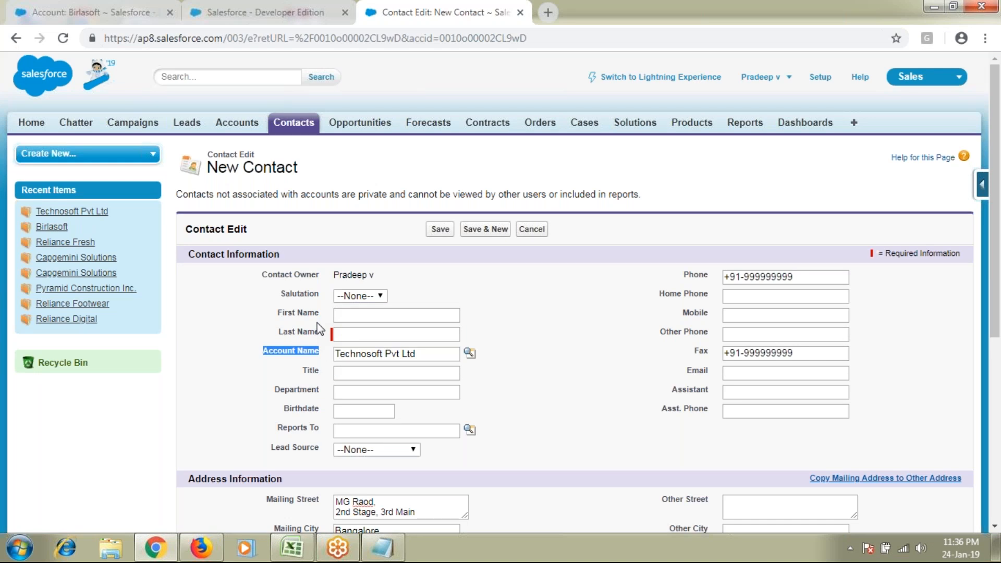
double_click(277, 172)
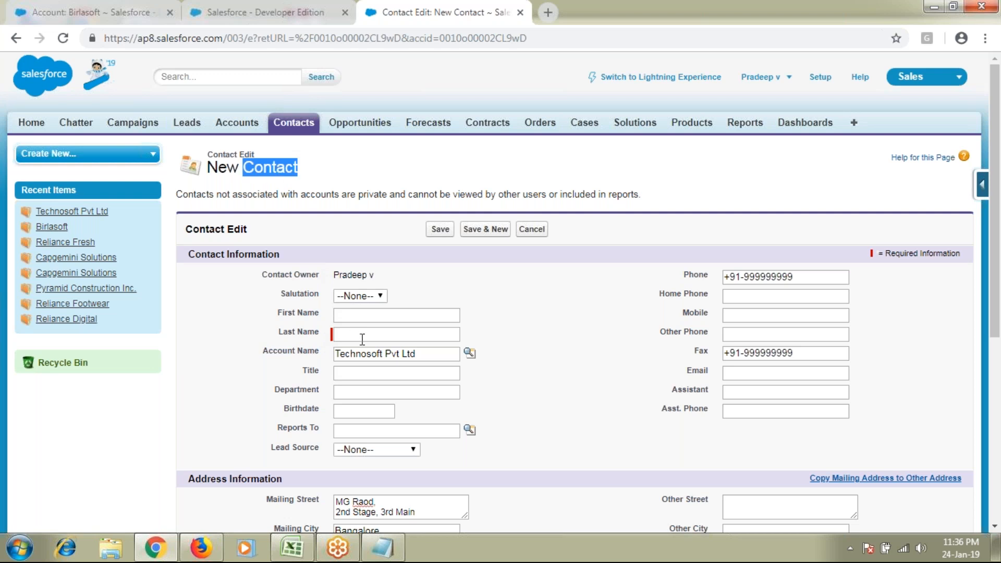
triple_click(436, 357)
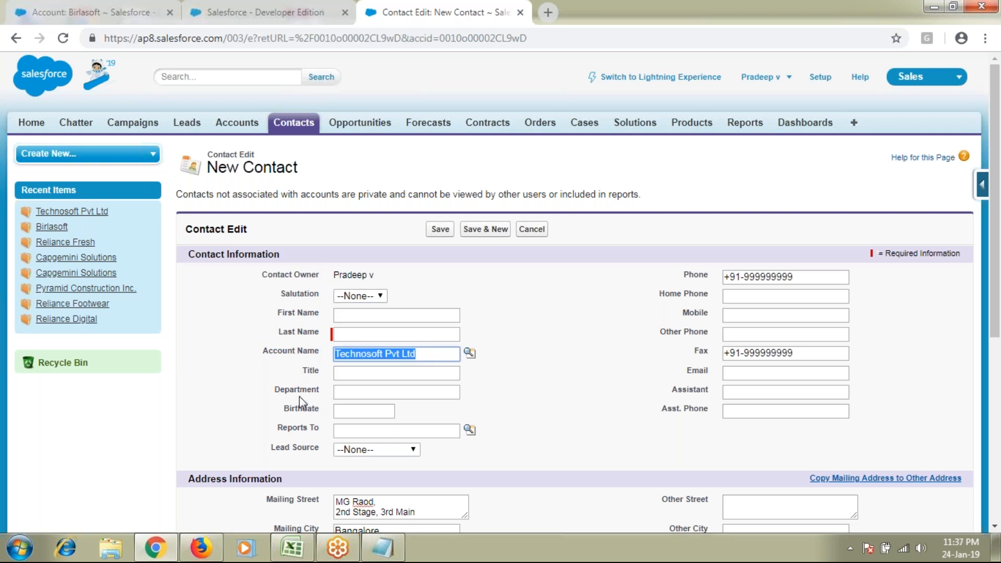
click(537, 230)
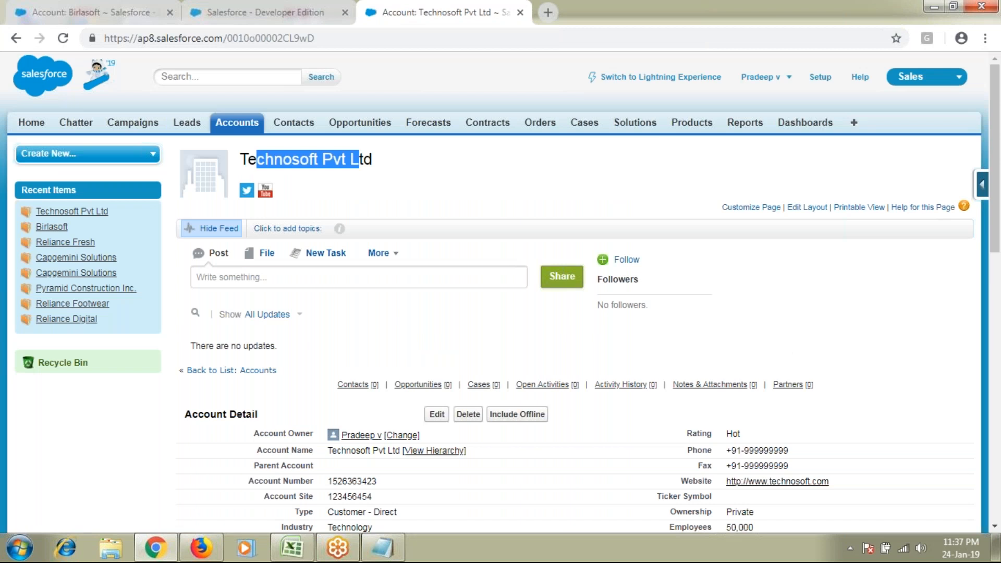
Start a new Technosoft Pvt Ltd contact and point out its Email and Title fields
scroll(417, 271, down, 5)
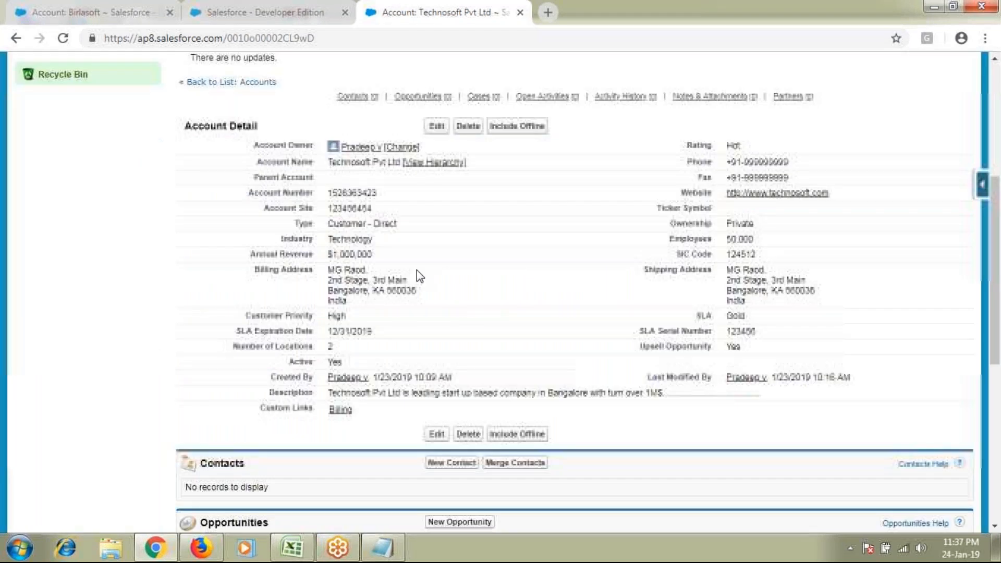
scroll(417, 270, down, 3)
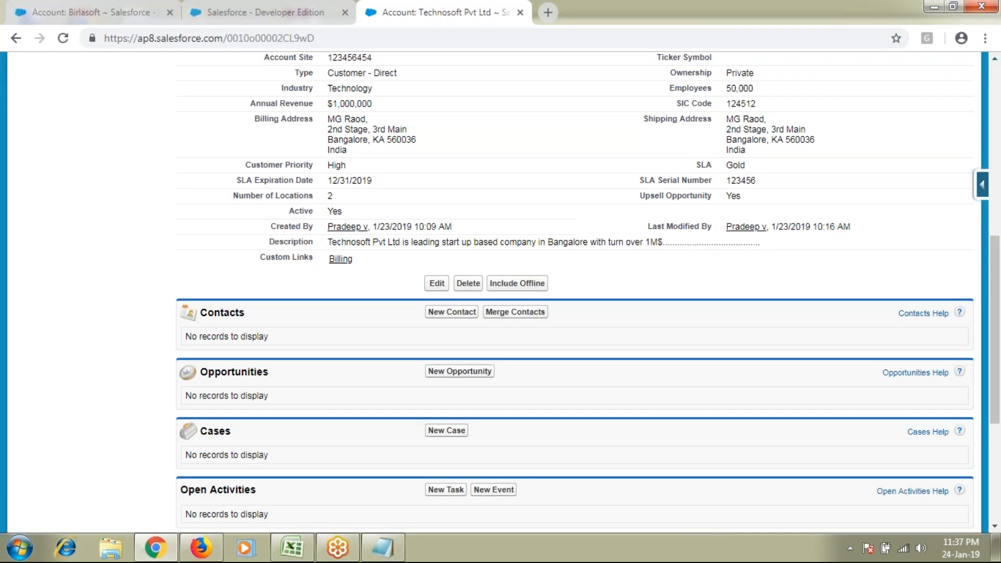
click(452, 312)
double_click(270, 94)
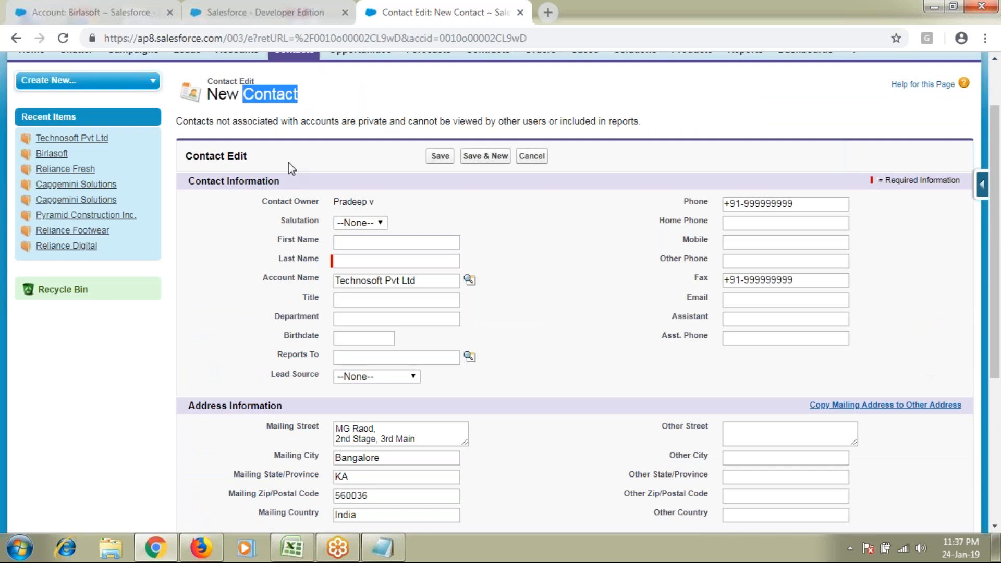
scroll(301, 179, down, 3)
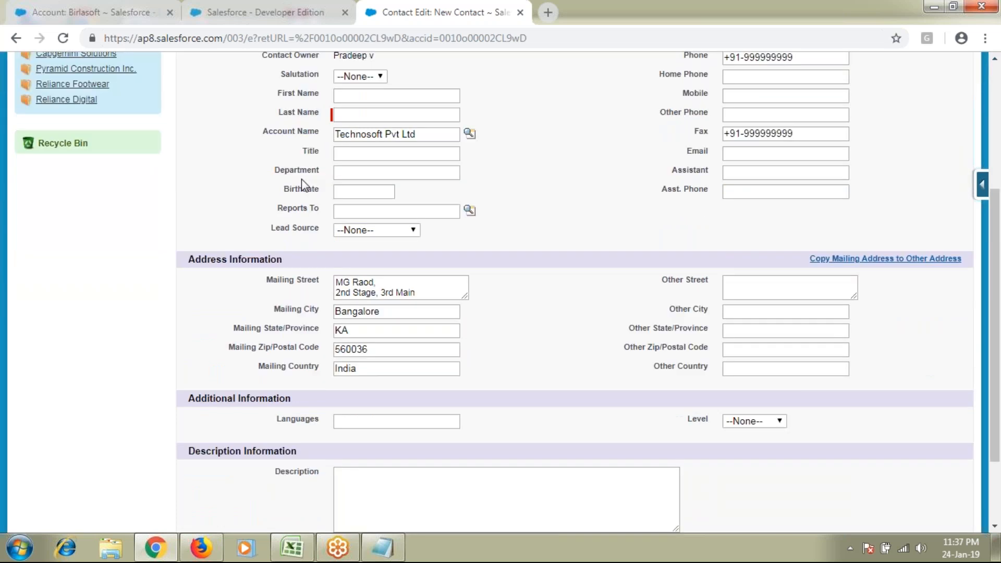
scroll(302, 179, up, 2)
drag(669, 148, 699, 186)
drag(684, 230, 715, 229)
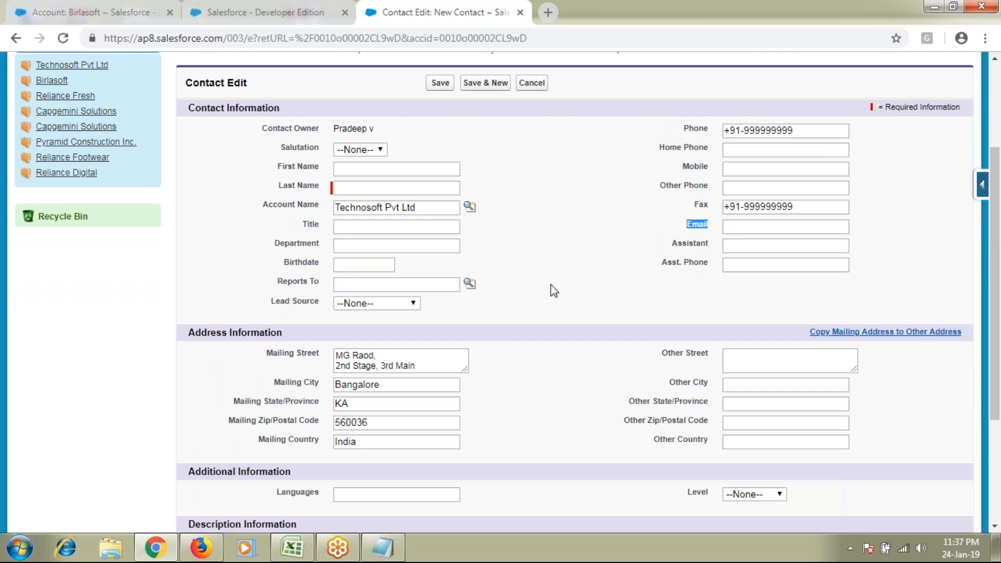
drag(298, 227, 318, 264)
scroll(279, 434, down, 1)
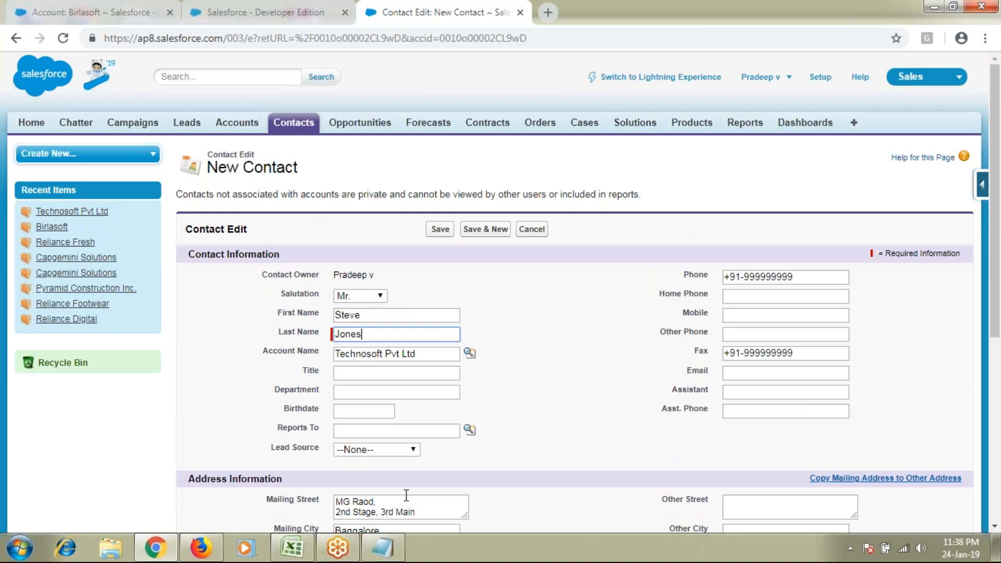
Enter CEO as the contact's Title and Operations as the Department
click(376, 372)
text(CEO)
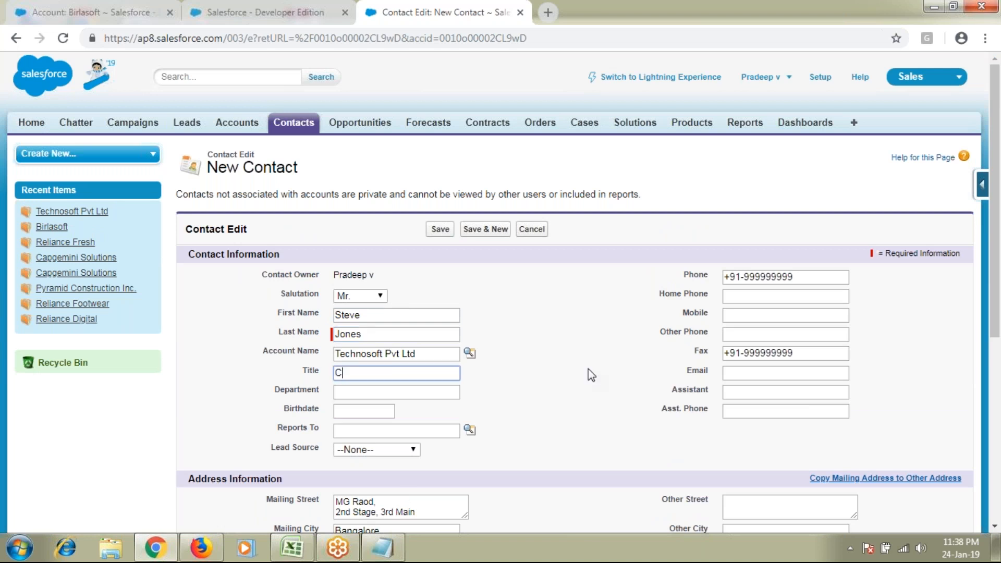
click(382, 390)
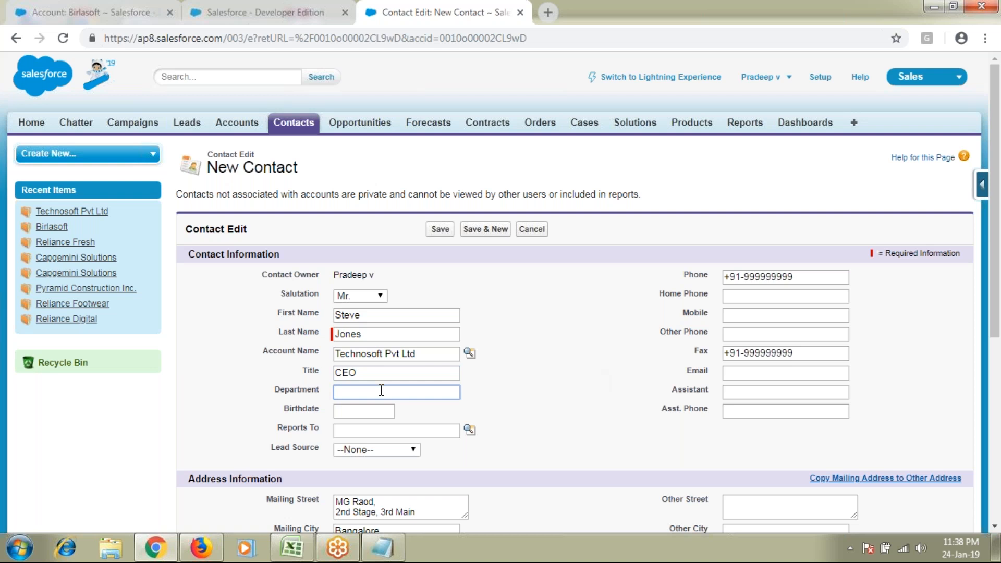
text(Operations)
Set the Birthdate to 1/5/1988, correcting the wrongly picked date
click(373, 409)
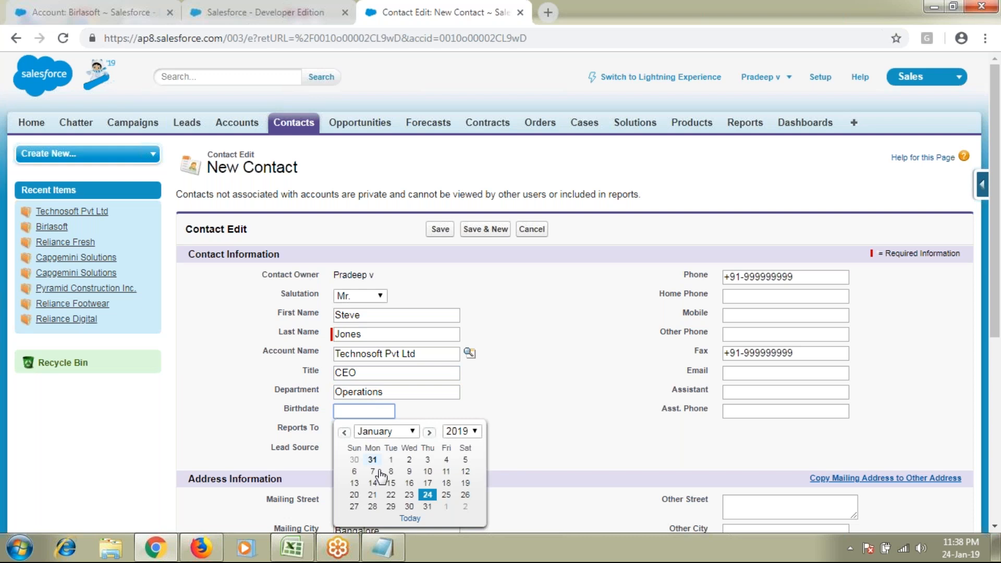
click(373, 471)
double_click(350, 410)
text(19)
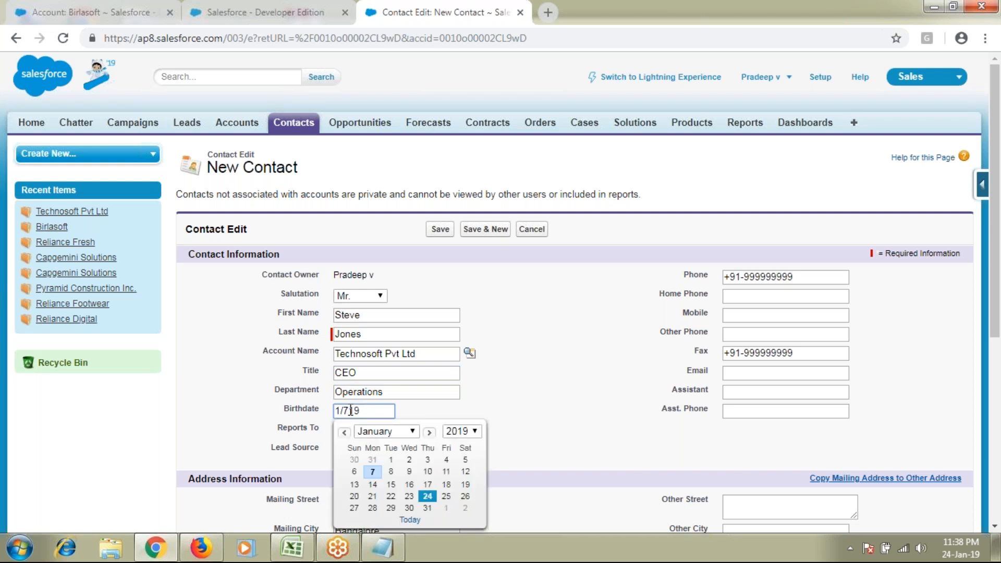
text(75)
click(712, 383)
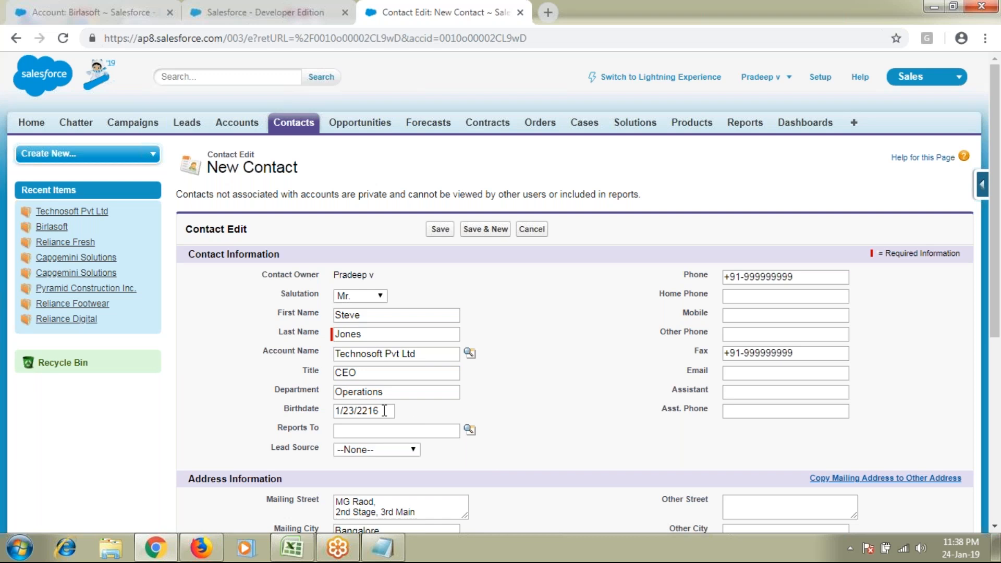
drag(384, 411, 264, 409)
key(BackSpace)
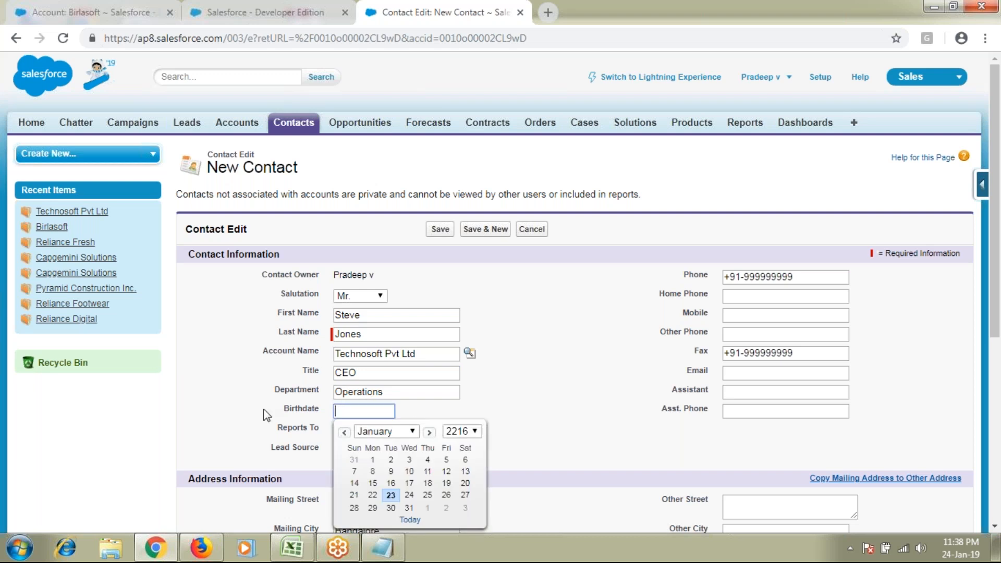
click(447, 432)
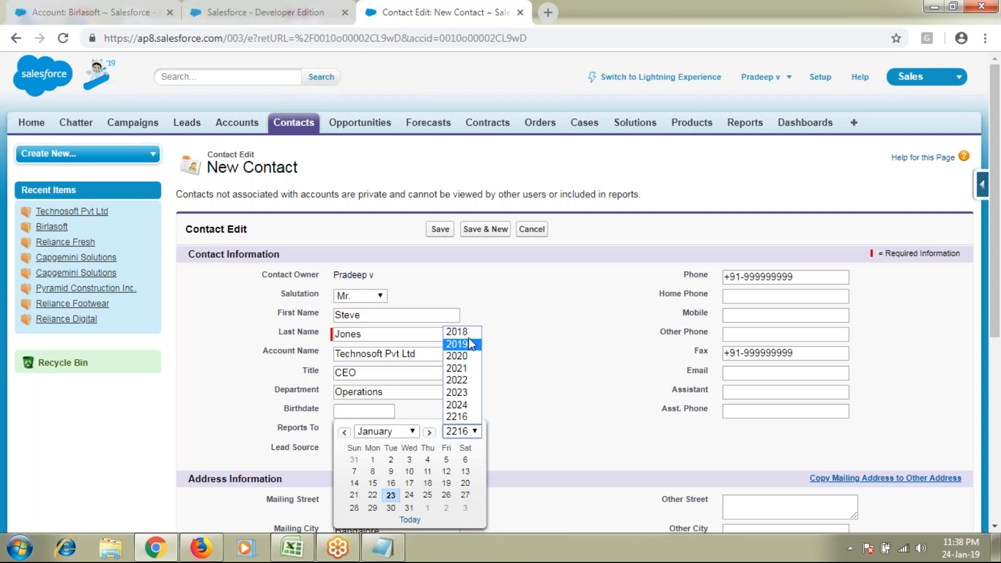
click(465, 333)
click(447, 459)
key(BackSpace)
key(BackSpace)
key(BackSpace)
key(BackSpace)
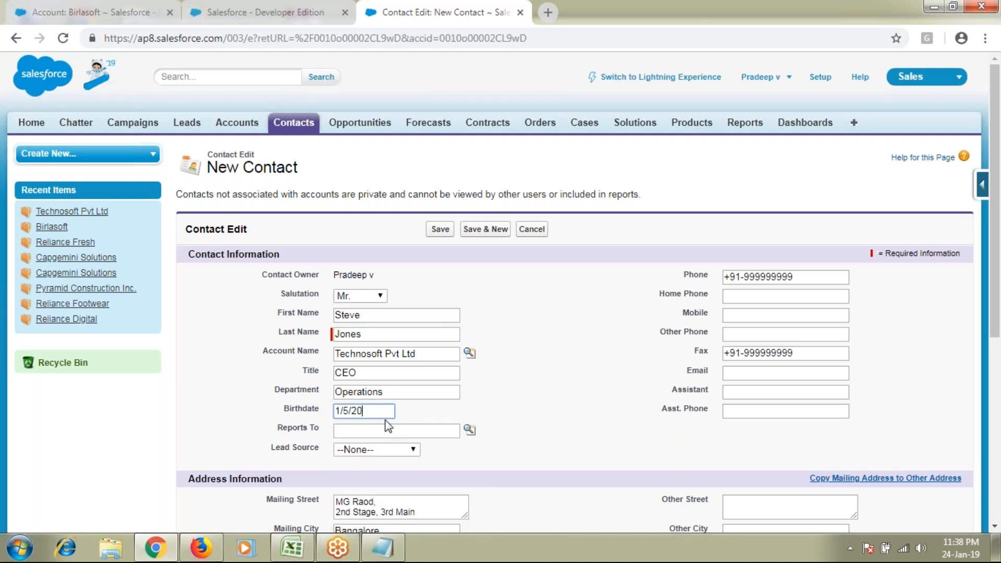
text(1988)
click(573, 417)
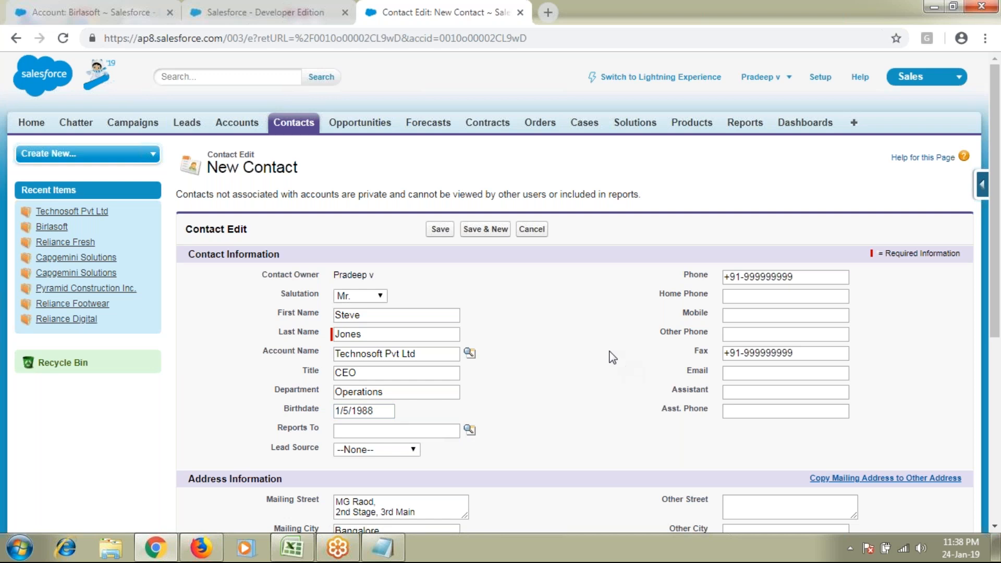
scroll(613, 358, down, 1)
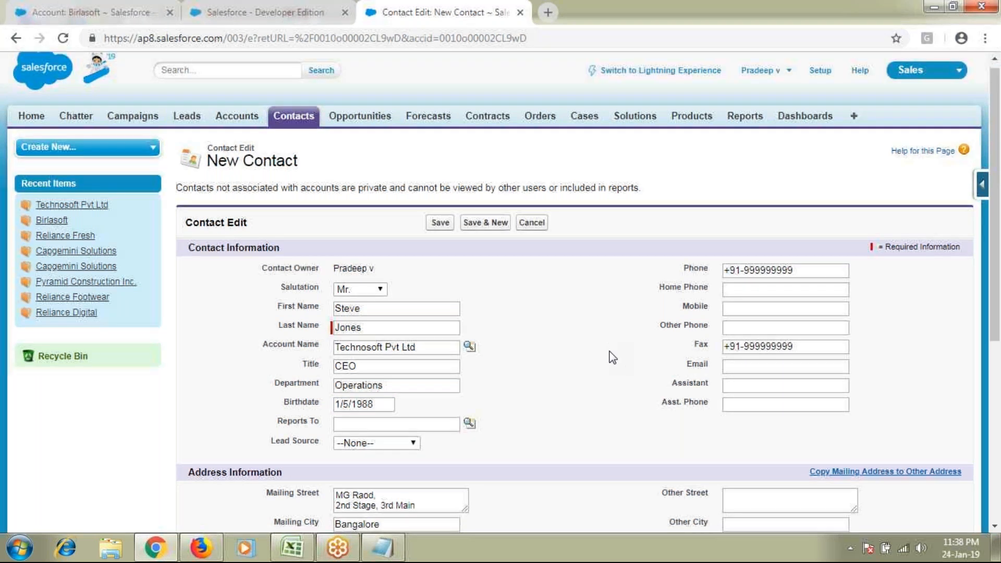
Copy the main phone number into Home Phone, Mobile and Other Phone
scroll(613, 358, down, 1)
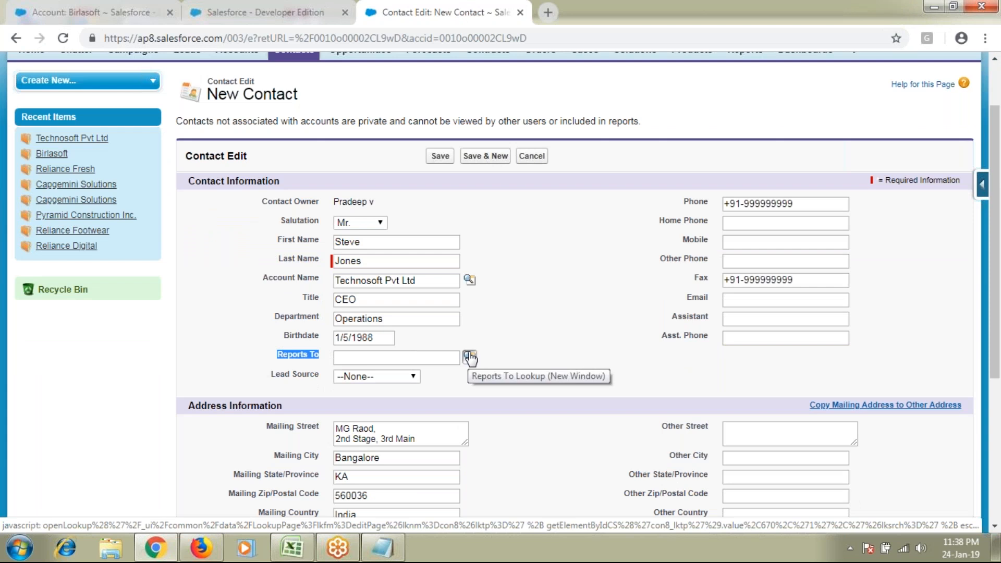
click(295, 301)
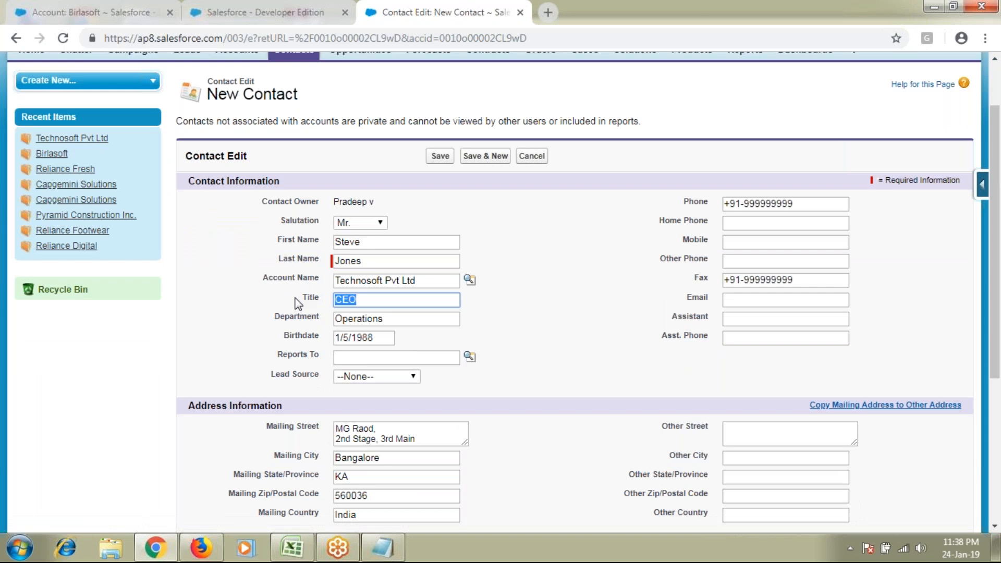
click(362, 300)
click(307, 301)
drag(816, 203, 724, 203)
key(ctrl+c)
click(744, 224)
key(ctrl+v)
click(778, 241)
key(ctrl+v)
click(764, 259)
key(ctrl+v)
Enter the contact's e-mail address in the Email field
click(744, 301)
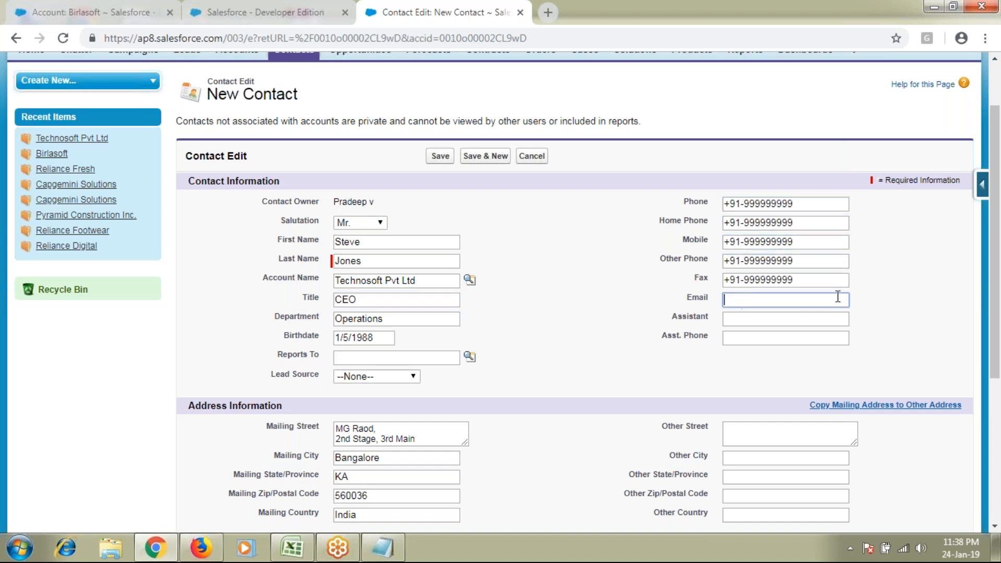
Fill in the assistant's name and the assistant's phone number
click(744, 317)
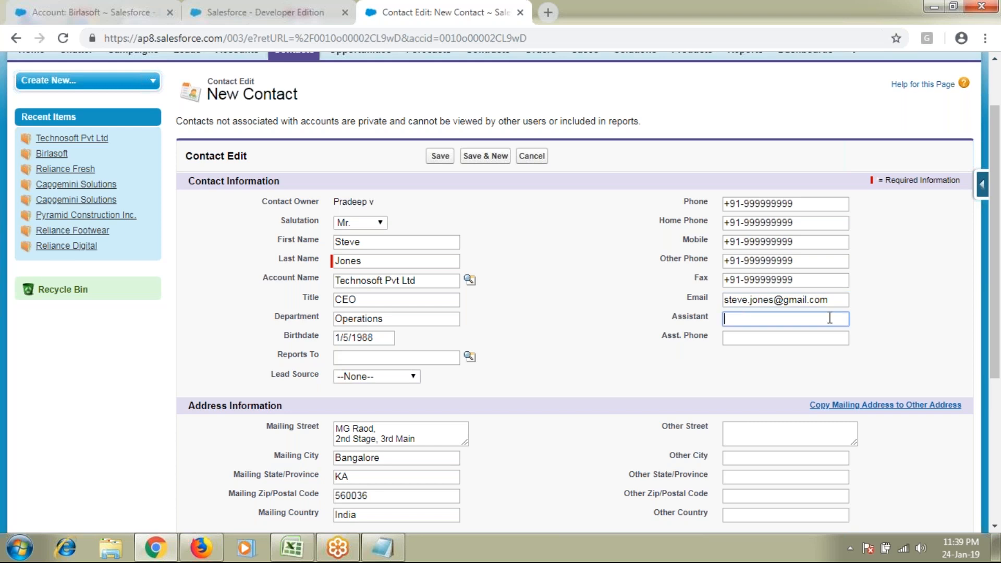
text(M)
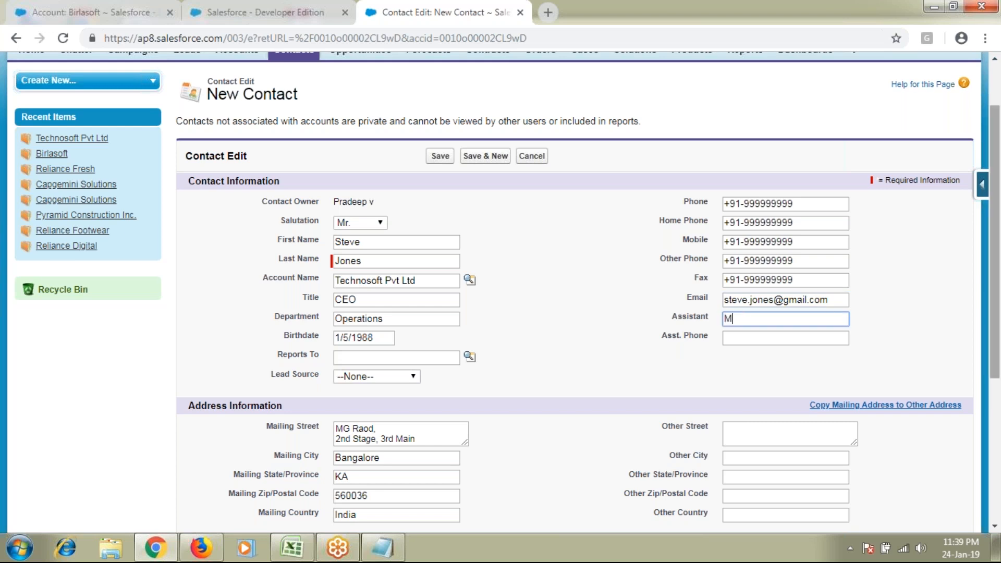
text(ary)
key(Tab)
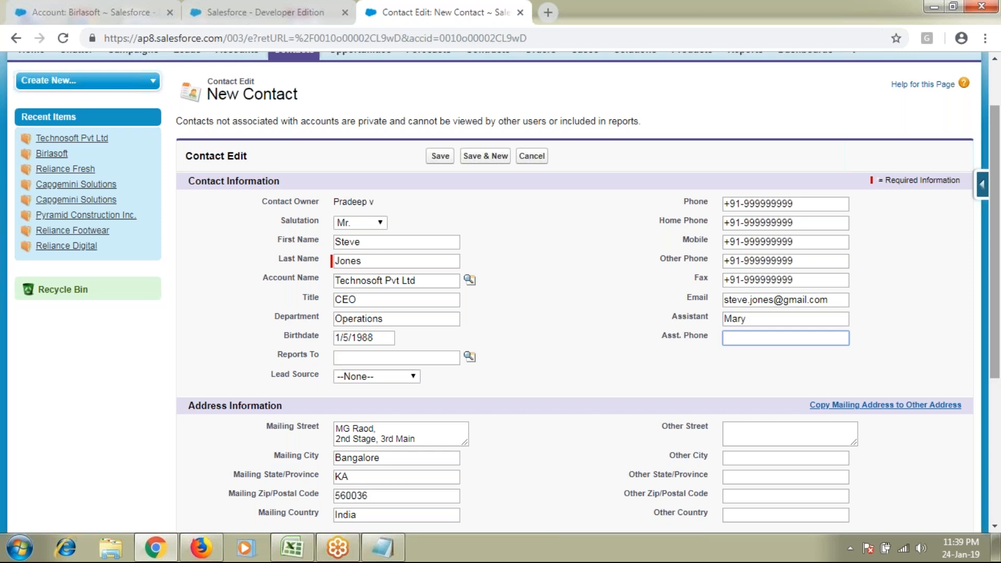
text(+91-8888888888)
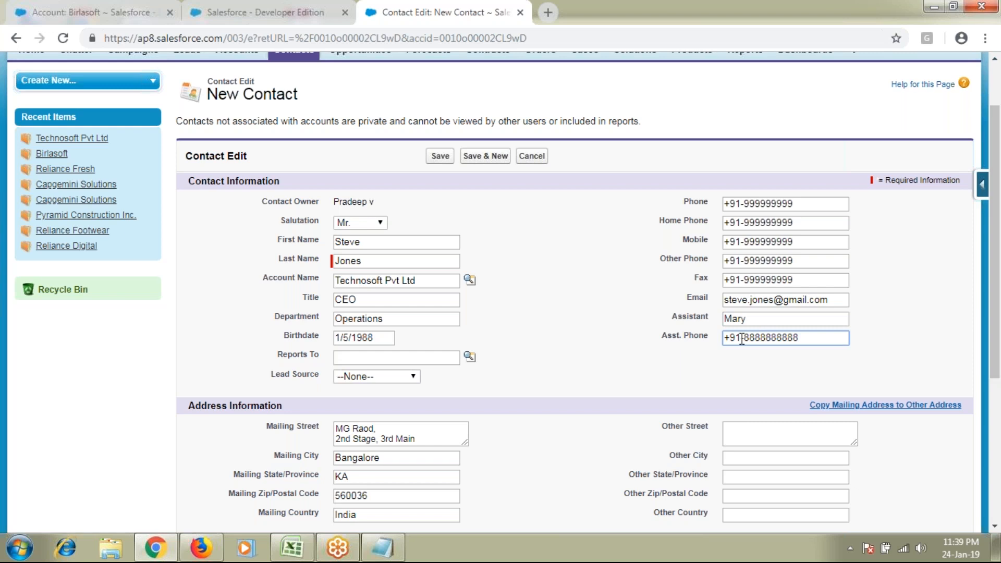
scroll(741, 339, down, 1)
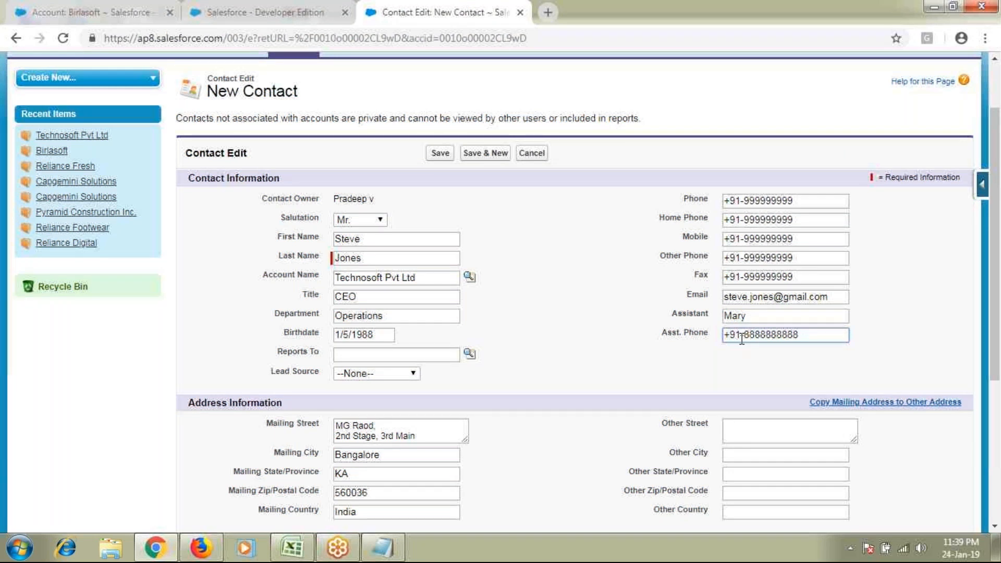
scroll(652, 319, down, 3)
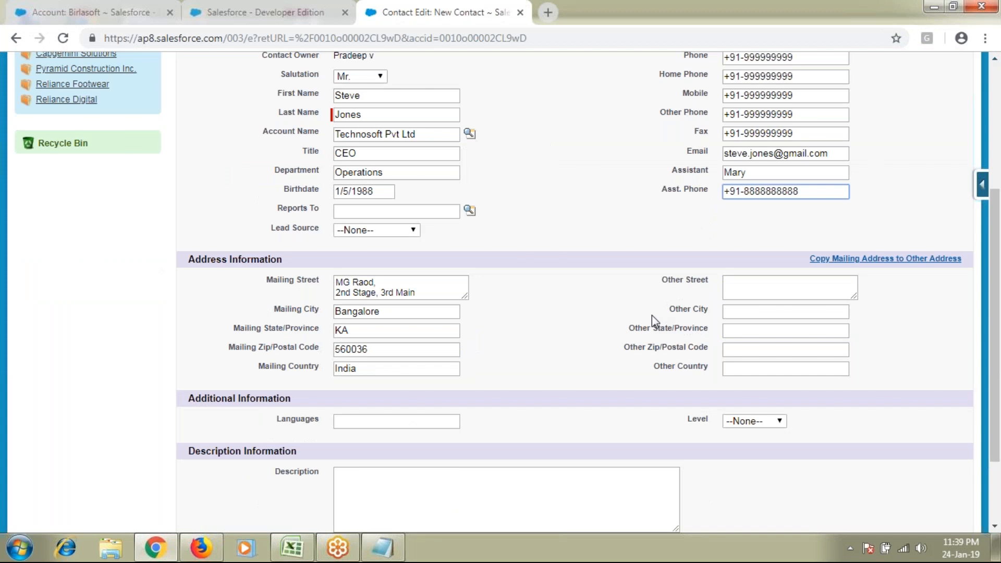
Copy the Bangalore mailing address to Other Address and enter English in Languages
click(881, 259)
click(423, 422)
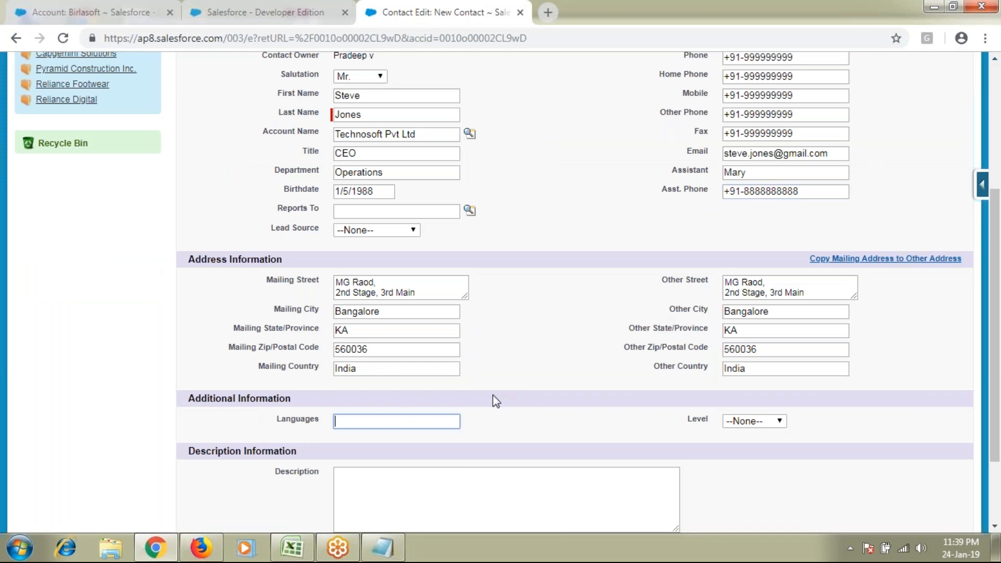
scroll(493, 395, up, 1)
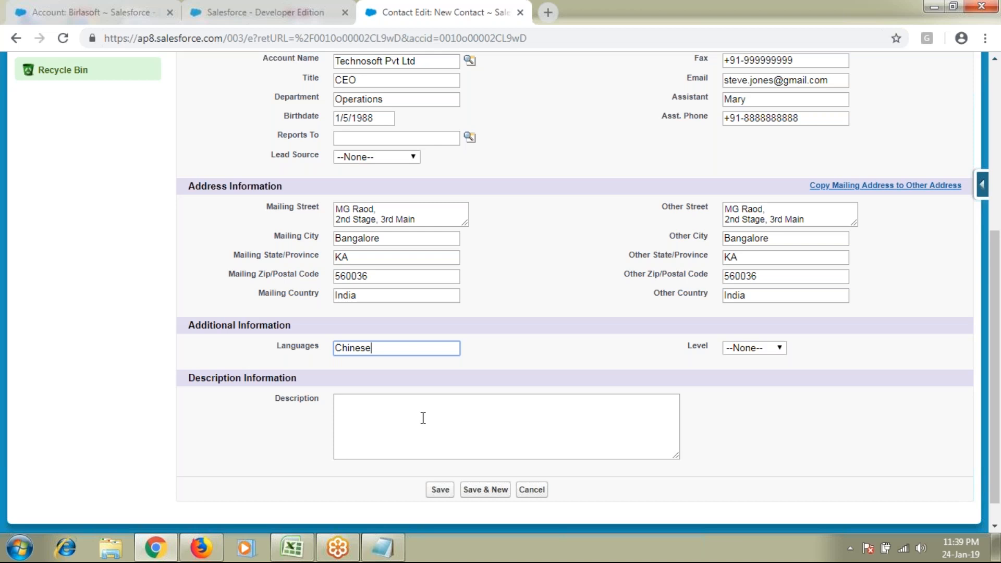
scroll(422, 418, up, 1)
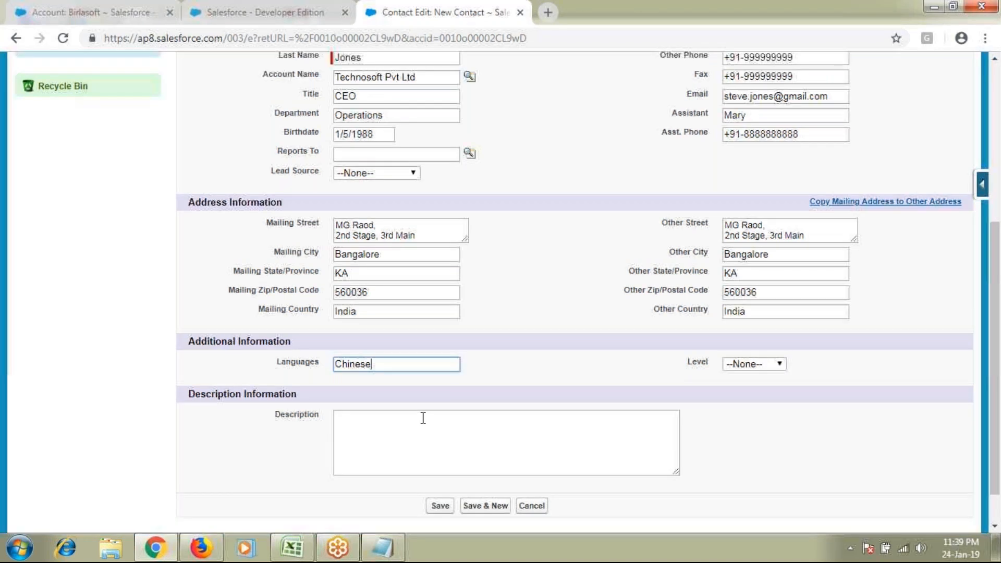
scroll(368, 173, up, 3)
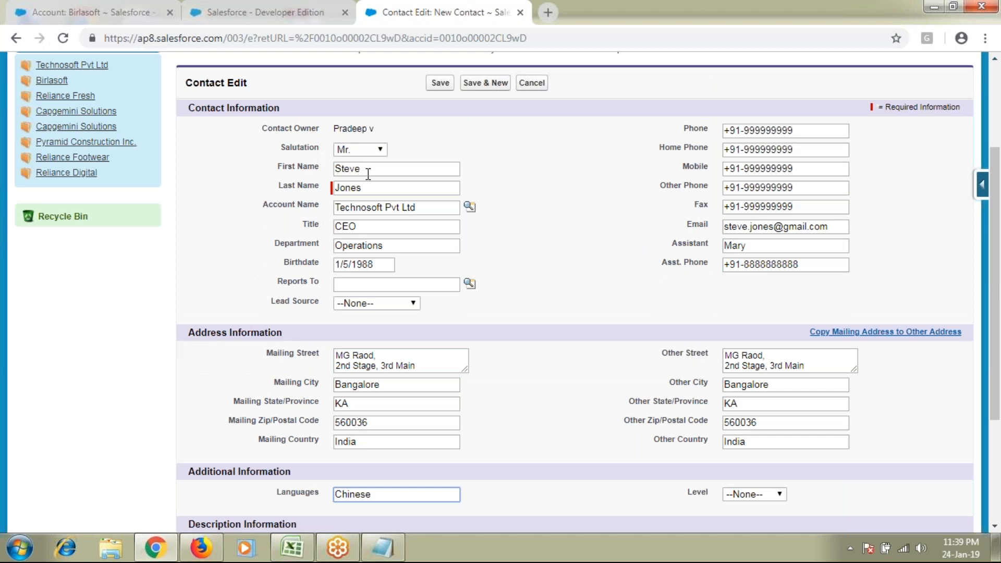
scroll(255, 328, down, 4)
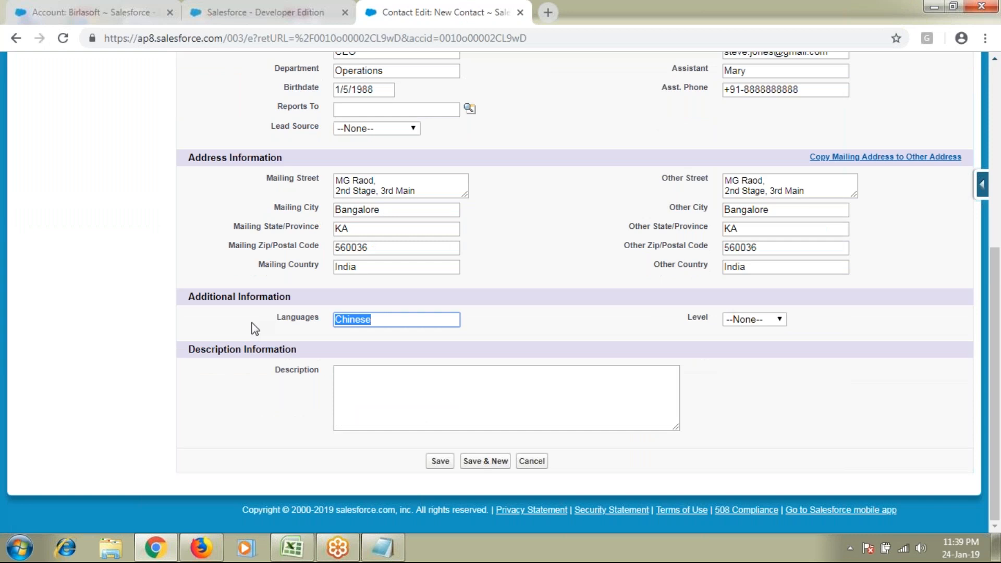
scroll(255, 328, up, 3)
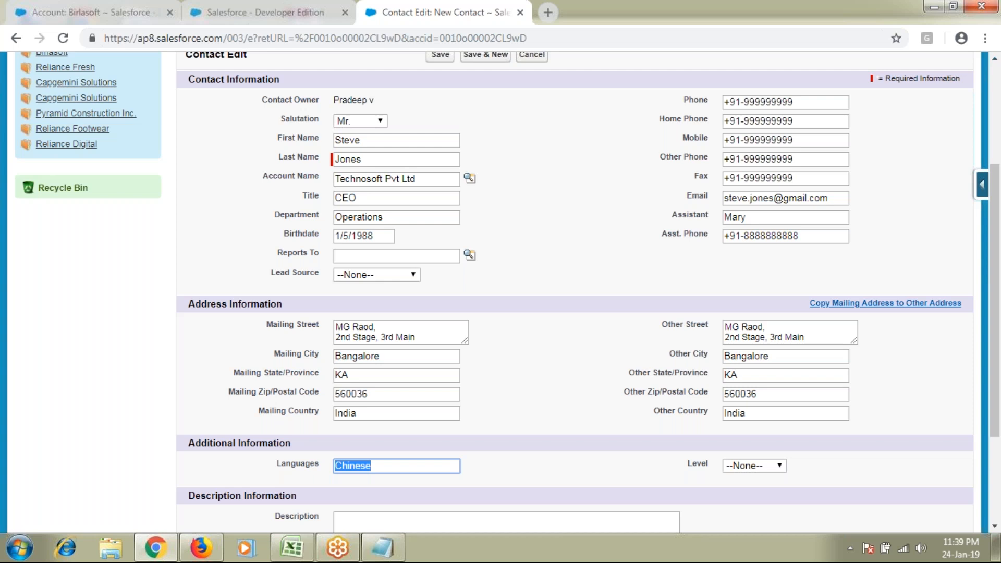
scroll(589, 352, up, 3)
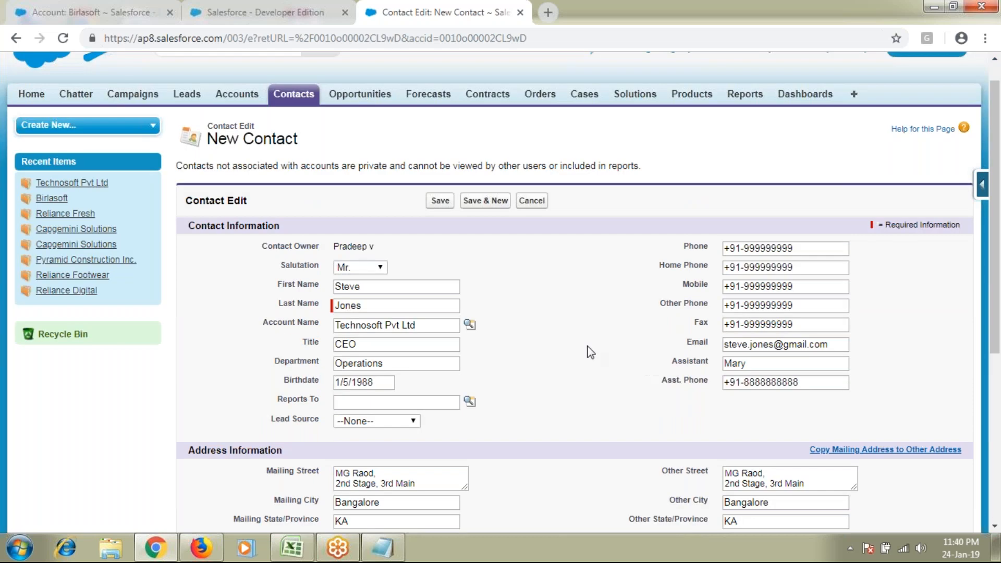
scroll(590, 352, down, 5)
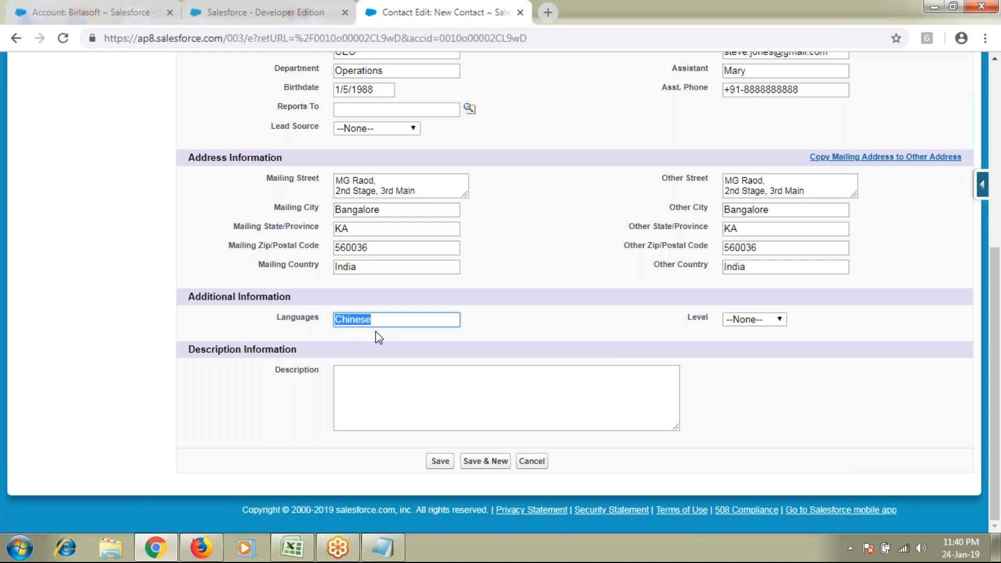
text(English)
key(Tab)
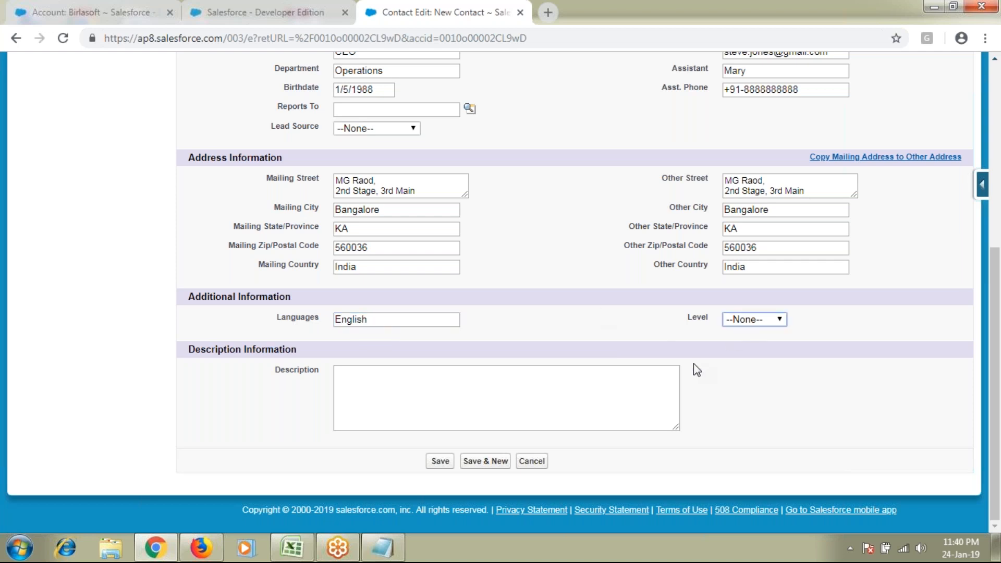
scroll(694, 364, up, 1)
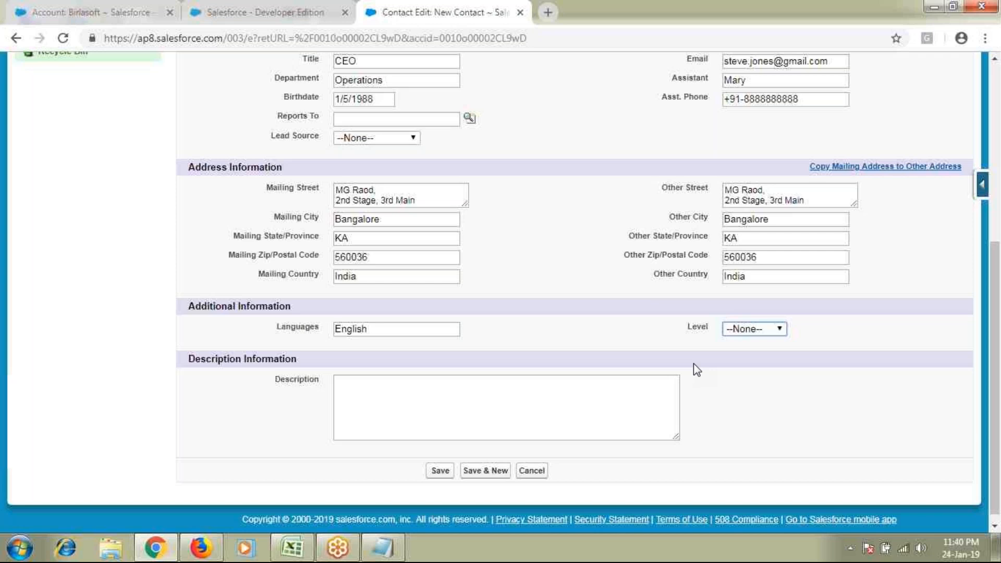
scroll(569, 315, up, 4)
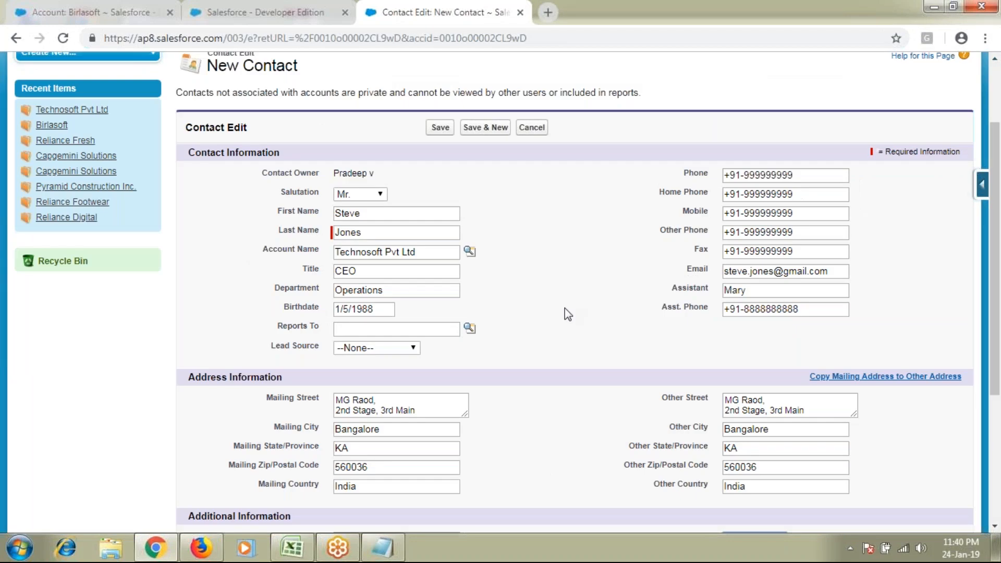
key(alt+Tab)
click(260, 353)
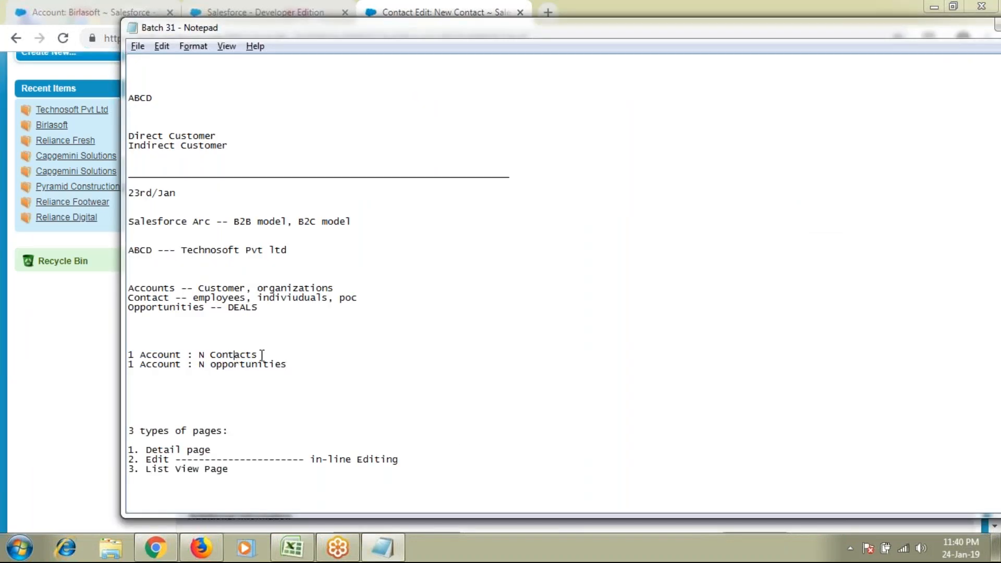
drag(259, 354, 197, 356)
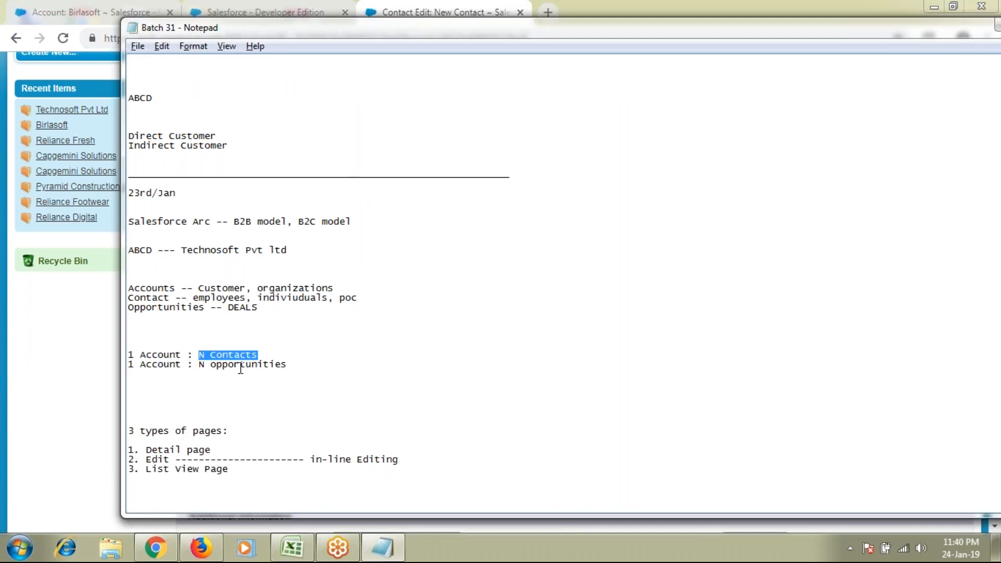
key(alt+Tab)
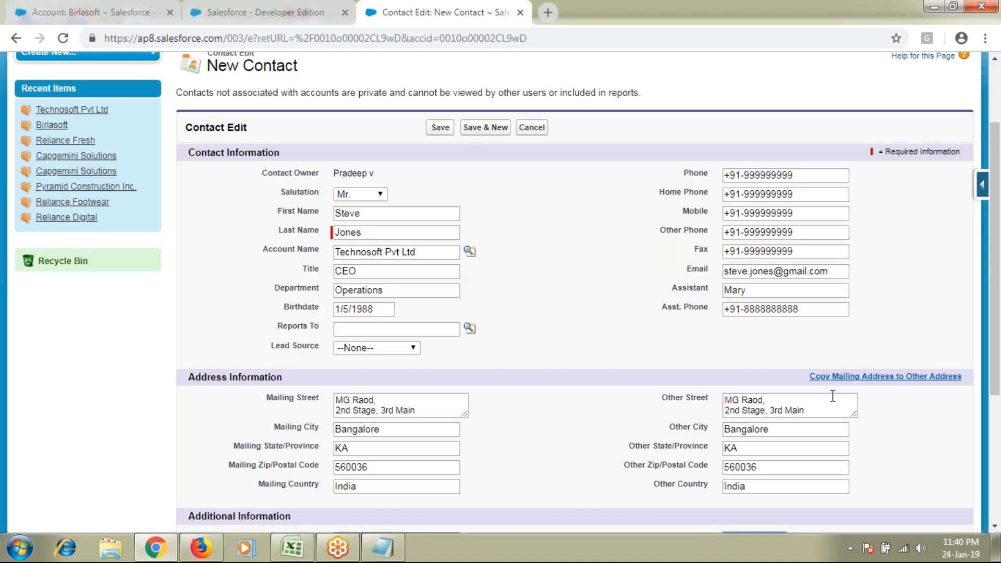
scroll(832, 396, down, 1)
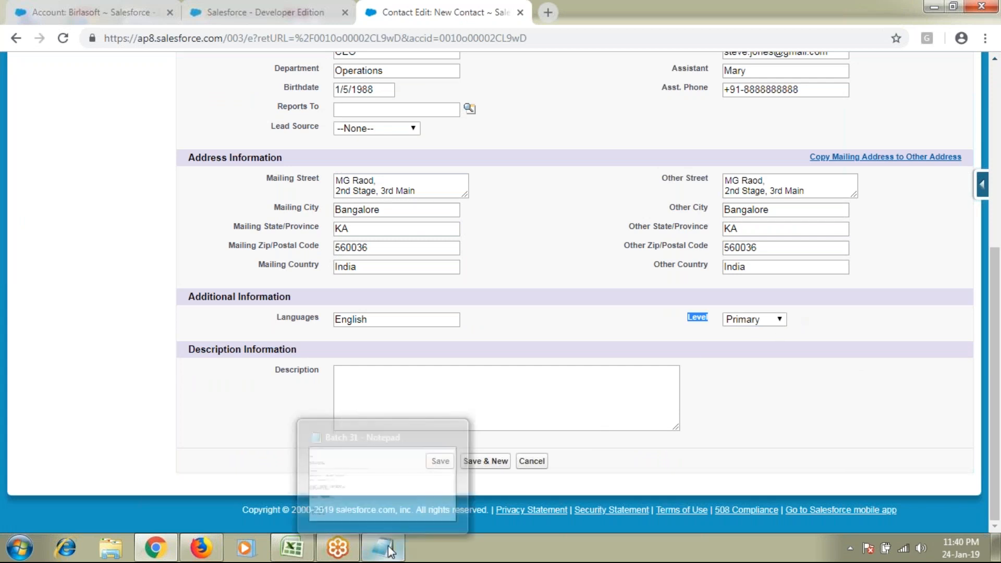
click(749, 320)
click(748, 348)
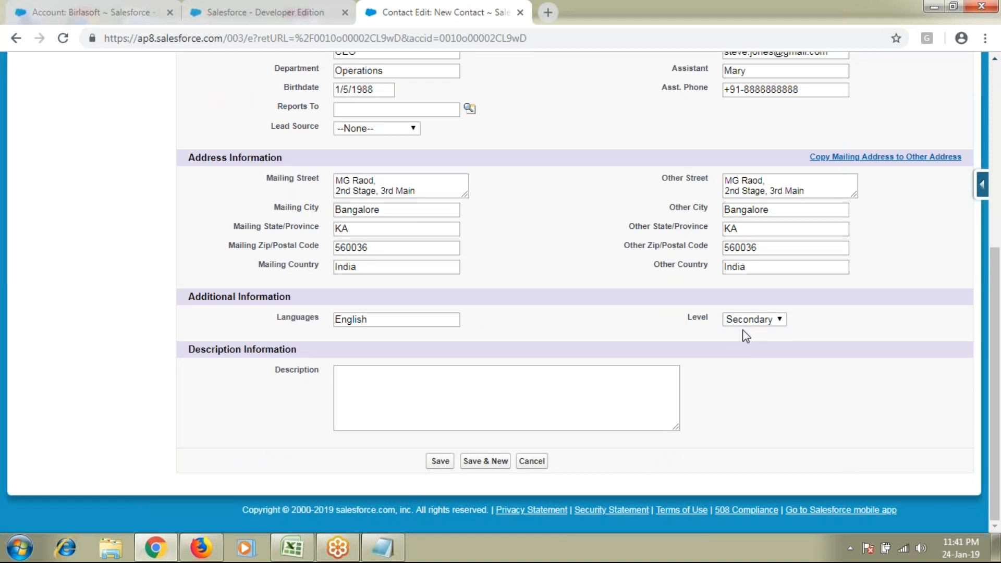
click(387, 550)
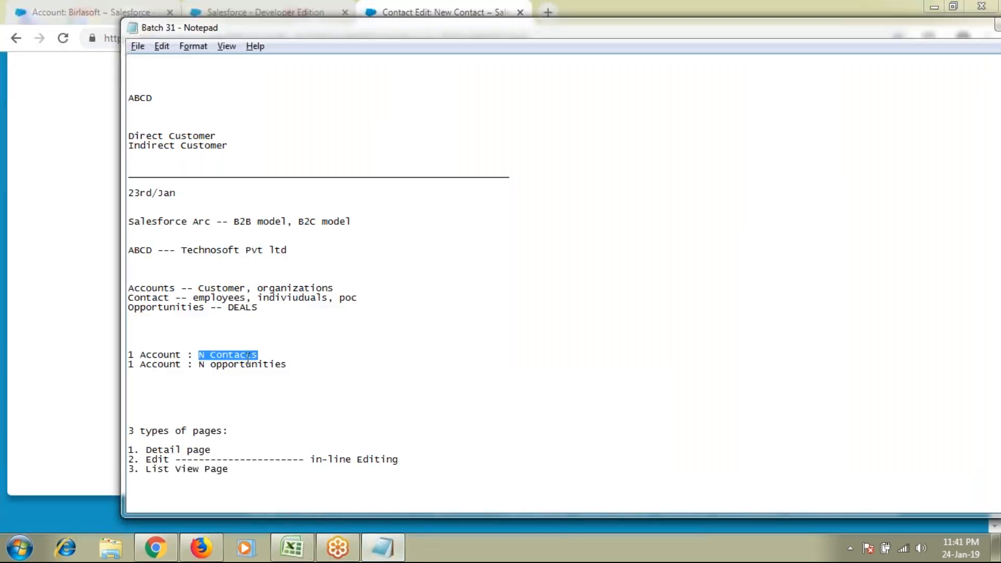
click(56, 342)
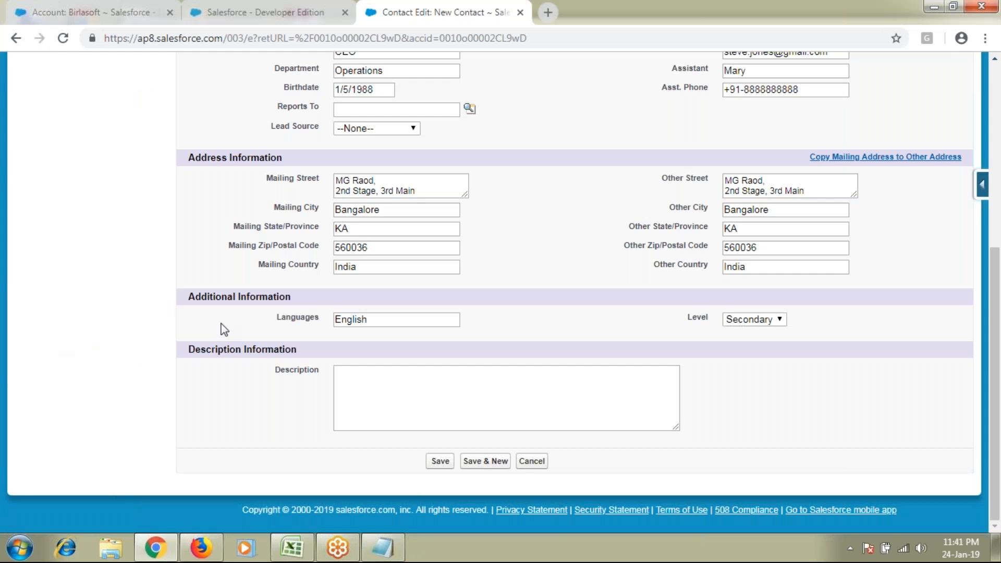
click(741, 322)
click(750, 368)
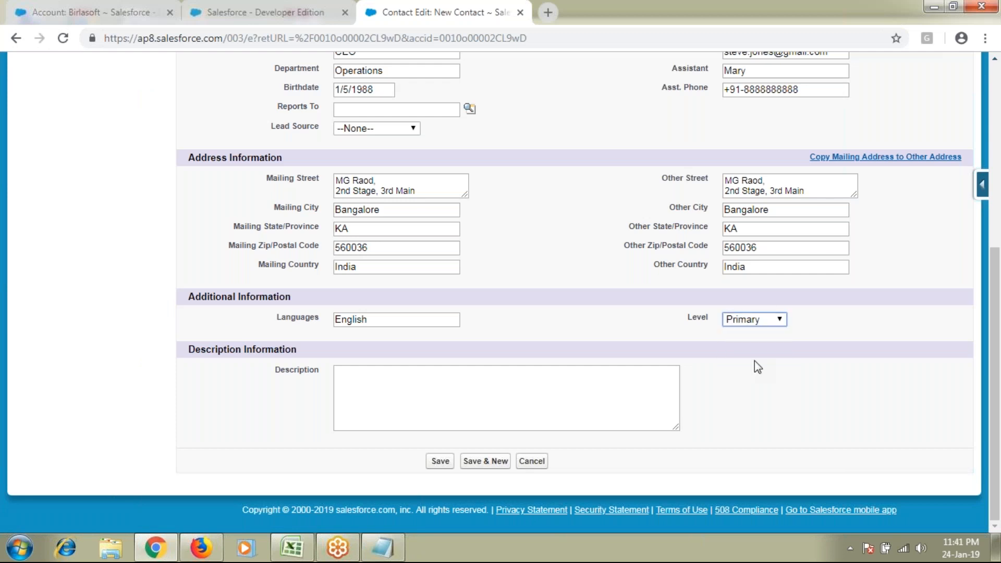
click(776, 322)
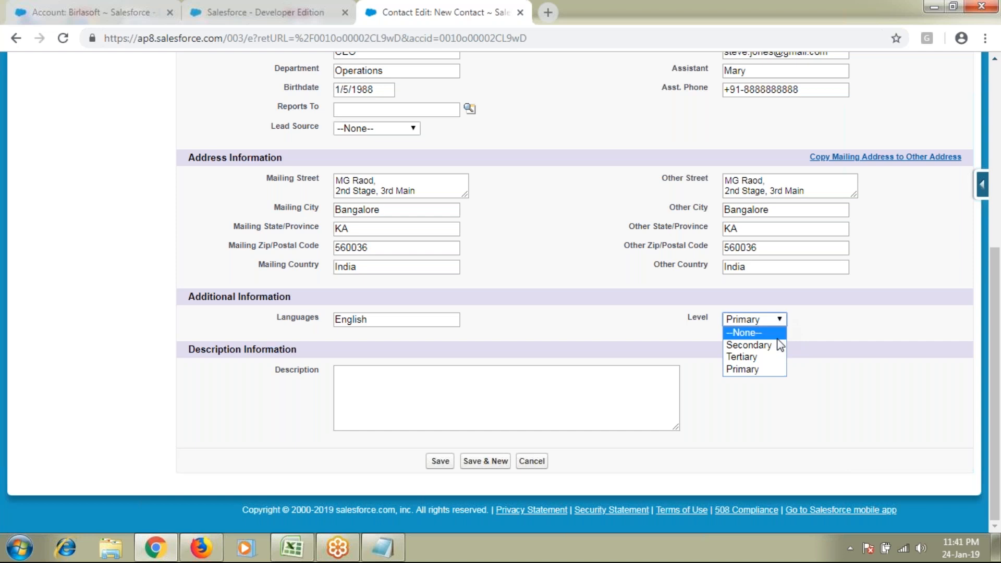
click(749, 345)
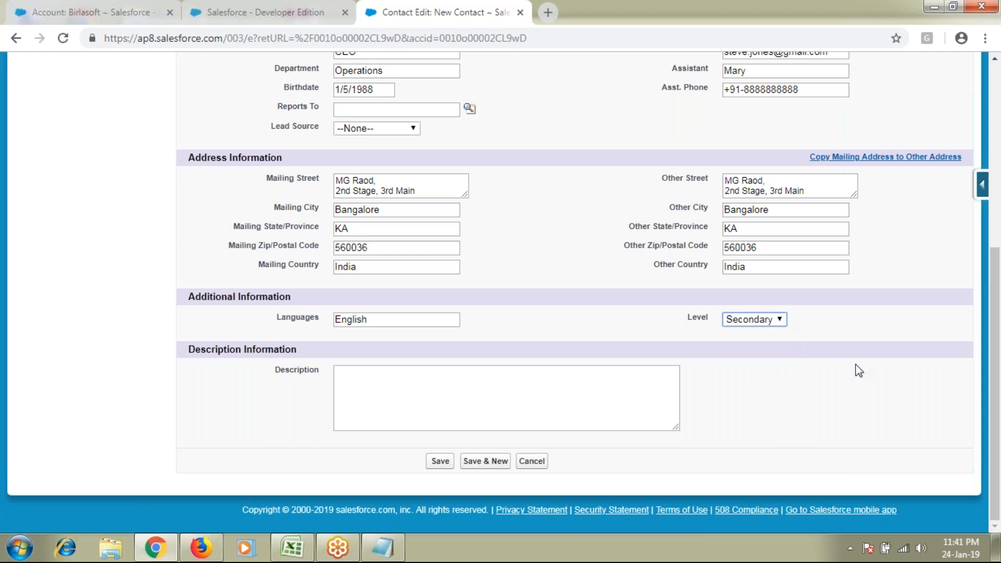
click(751, 319)
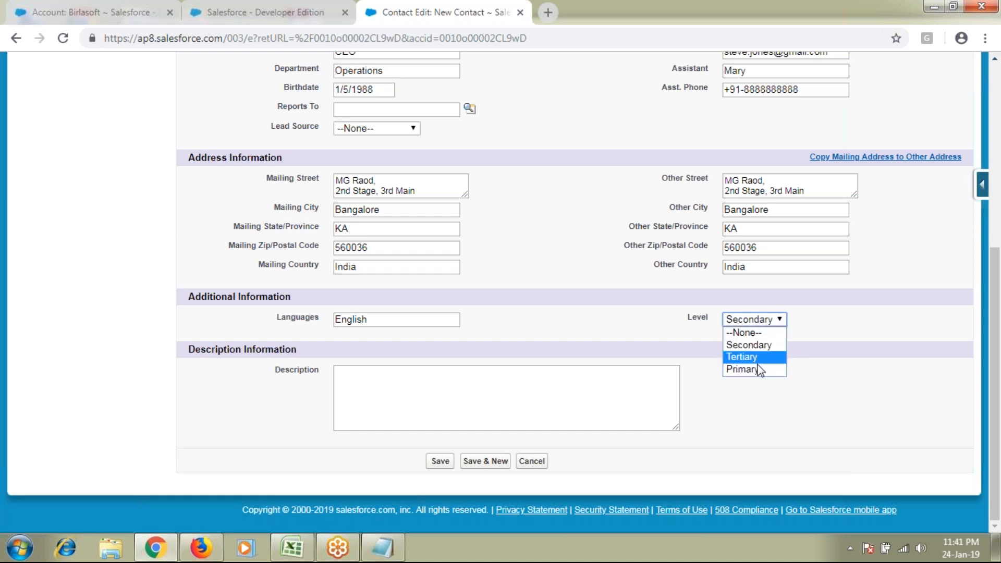
click(744, 369)
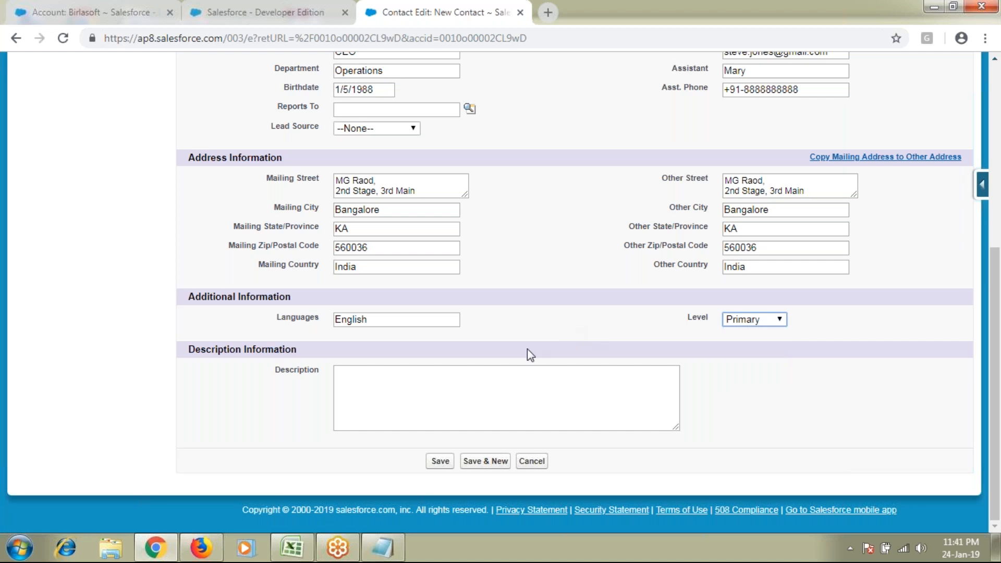
scroll(527, 349, up, 1)
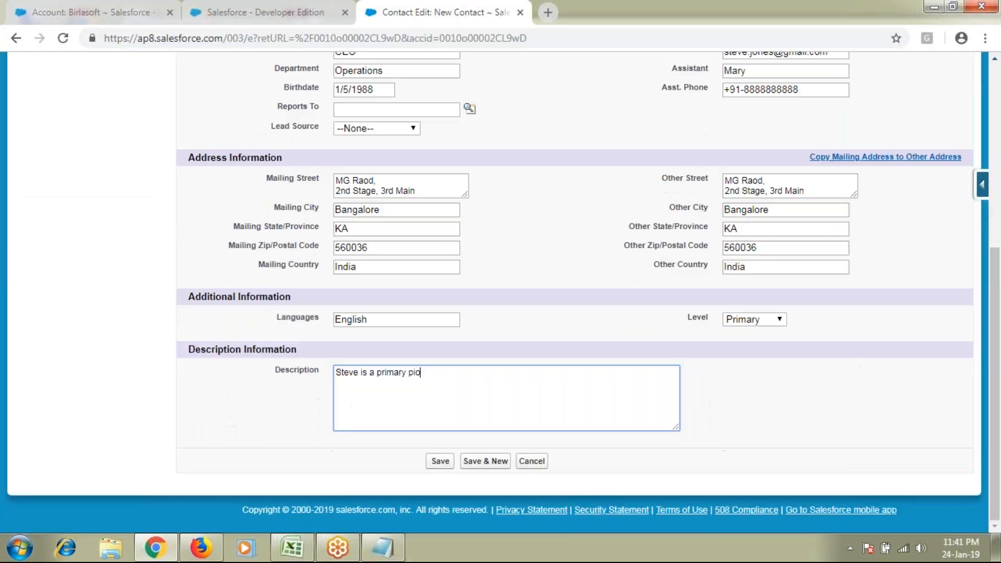
Complete the Description: primary point of contact, expert in English, works during PST time zone
text(nt of contact)
text( and he is expert )
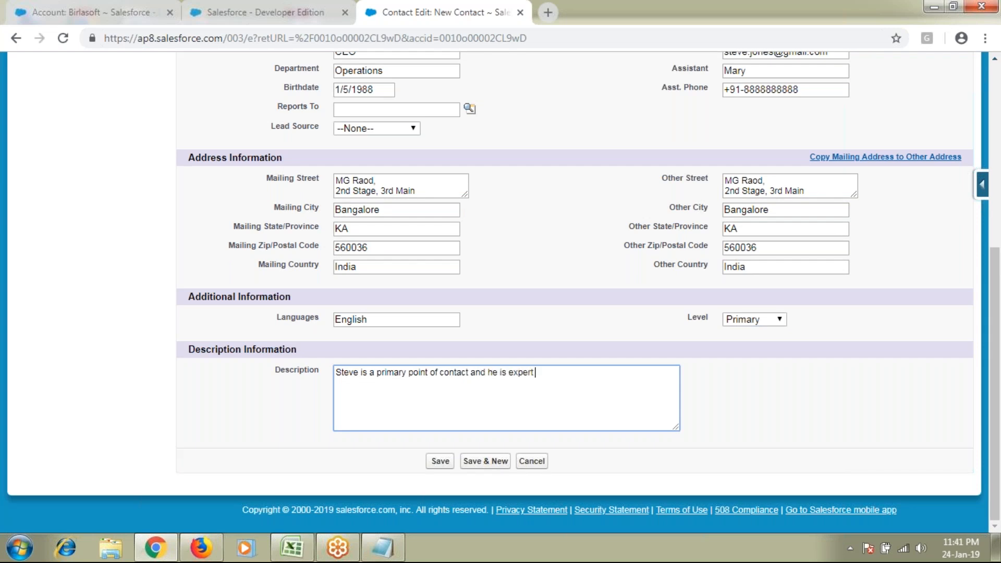
text(in EN)
key(BackSpace)
text(nlis)
key(BackSpace)
key(BackSpace)
text(ish)
key(BackSpace)
key(BackSpace)
key(BackSpace)
key(BackSpace)
text(i)
key(BackSpace)
key(BackSpace)
text(glish and he works duri)
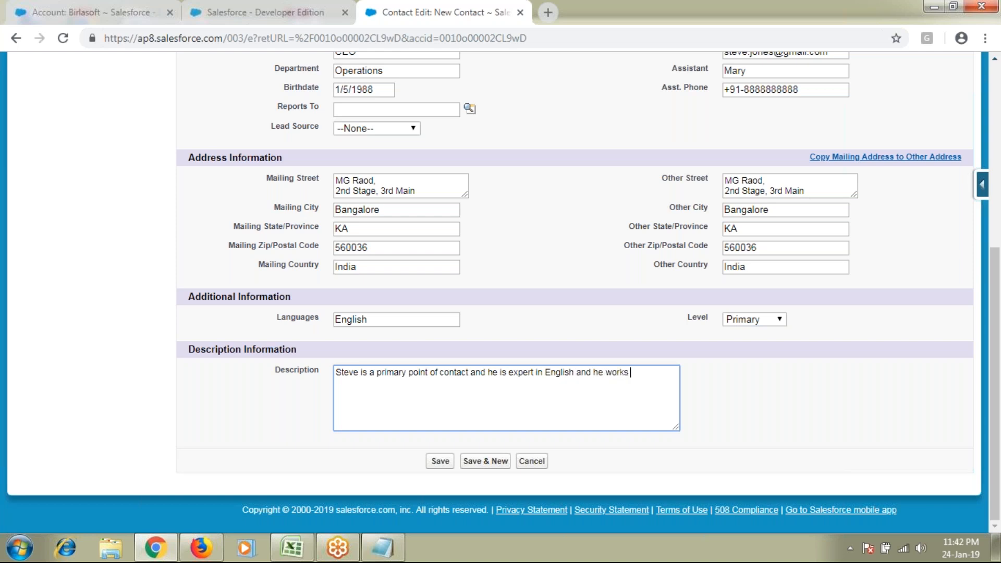
text(ng PST time zone.)
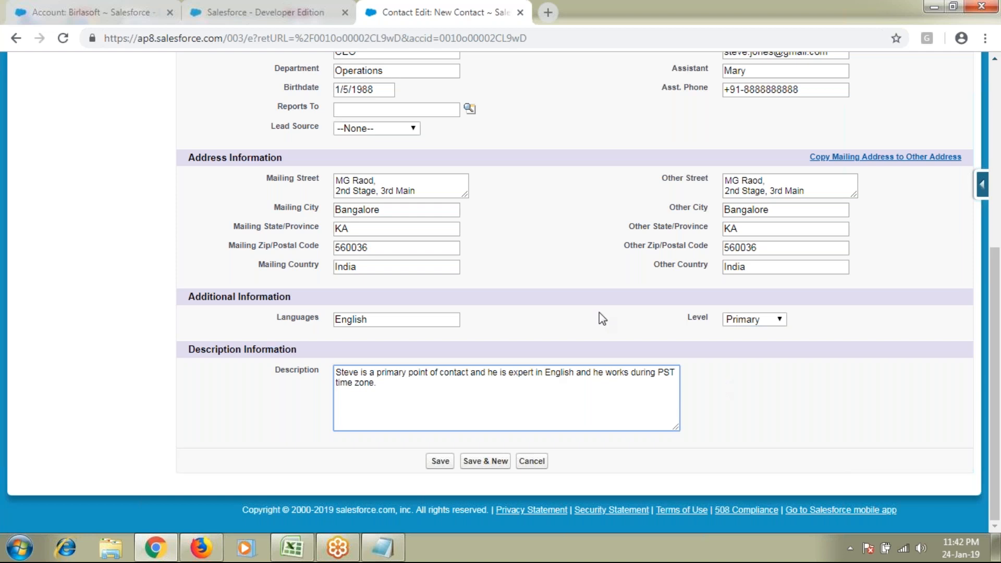
scroll(599, 313, up, 1)
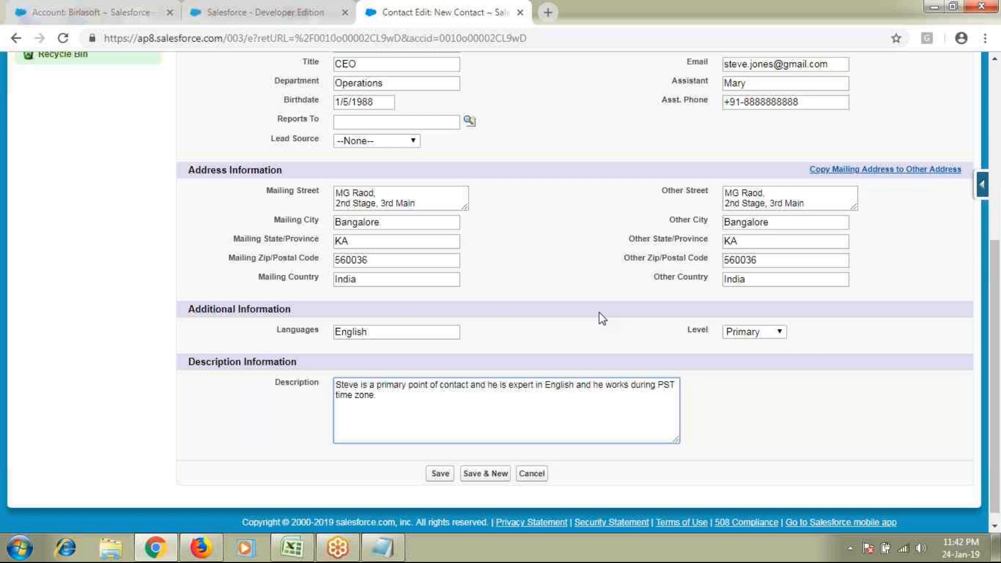
scroll(599, 318, up, 5)
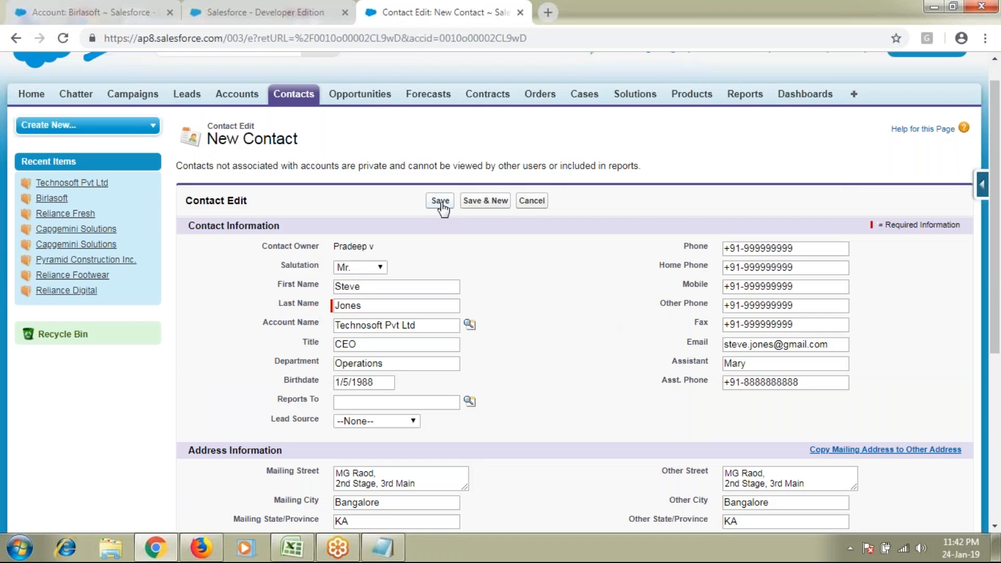
Save the new contact and review its detail page
click(440, 202)
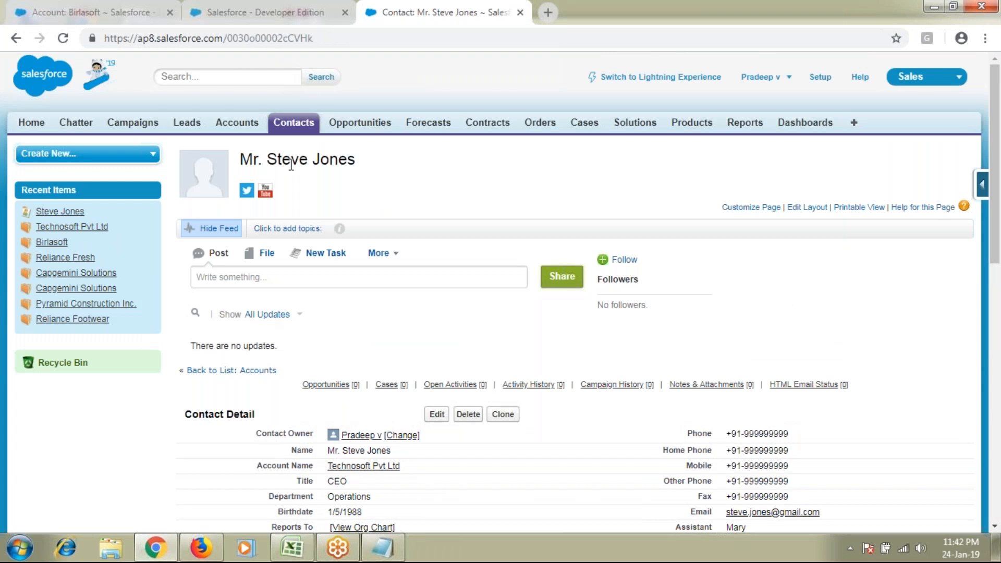
scroll(291, 164, down, 4)
mouse_move(362, 216)
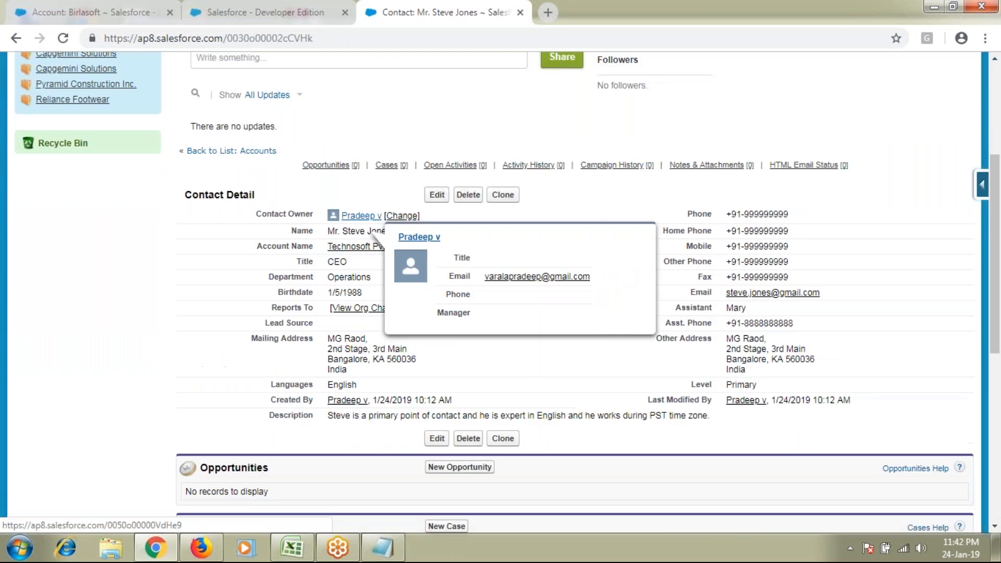
drag(291, 231, 312, 260)
click(218, 253)
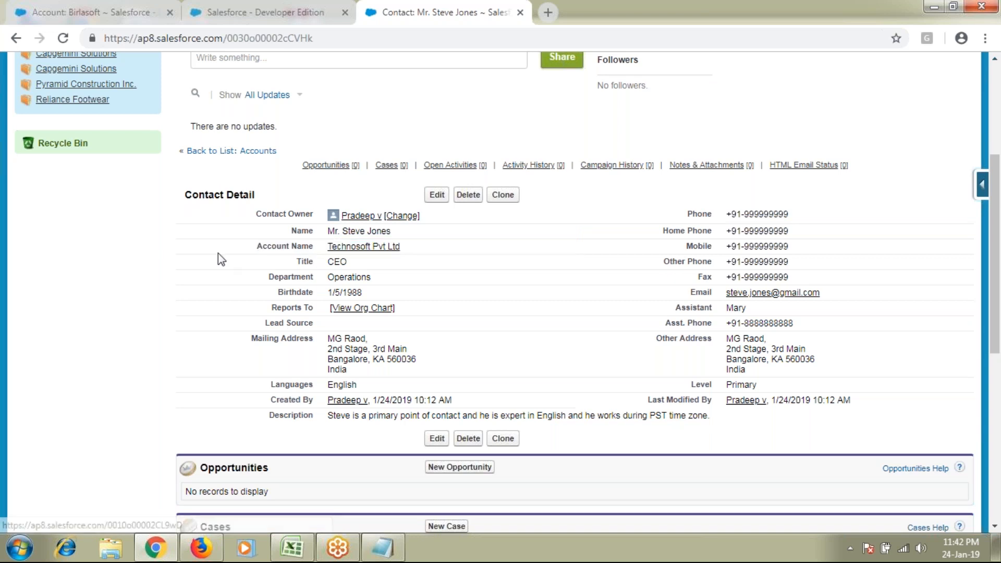
Go to the Technosoft Pvt Ltd account and start a new contact from its Contacts list
mouse_move(359, 252)
click(363, 247)
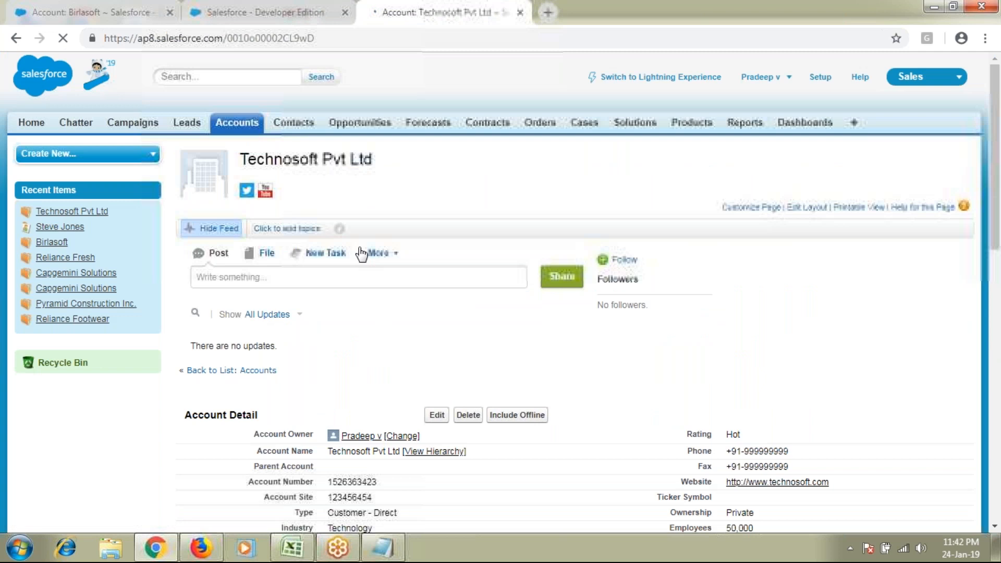
drag(248, 160, 364, 161)
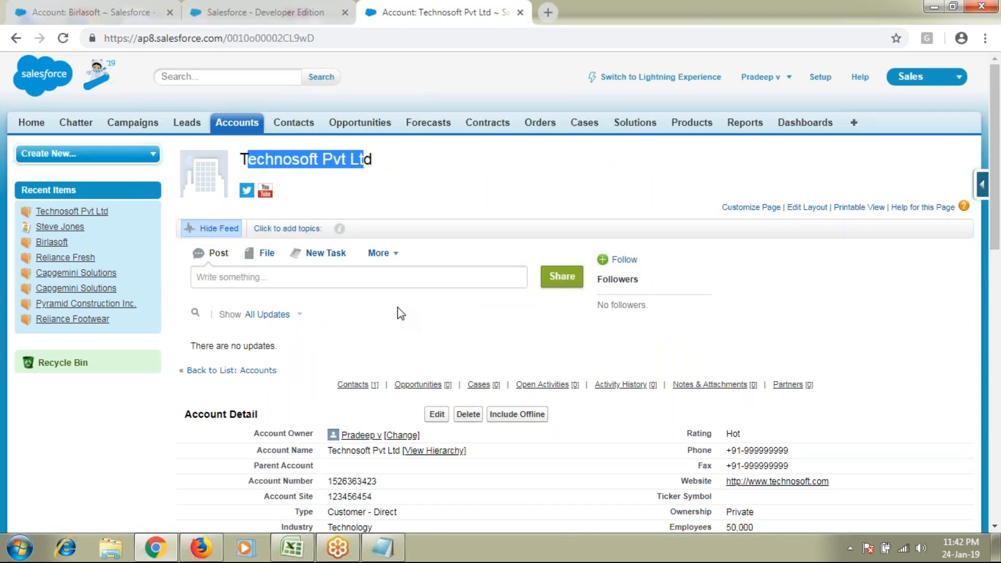
scroll(401, 313, down, 1)
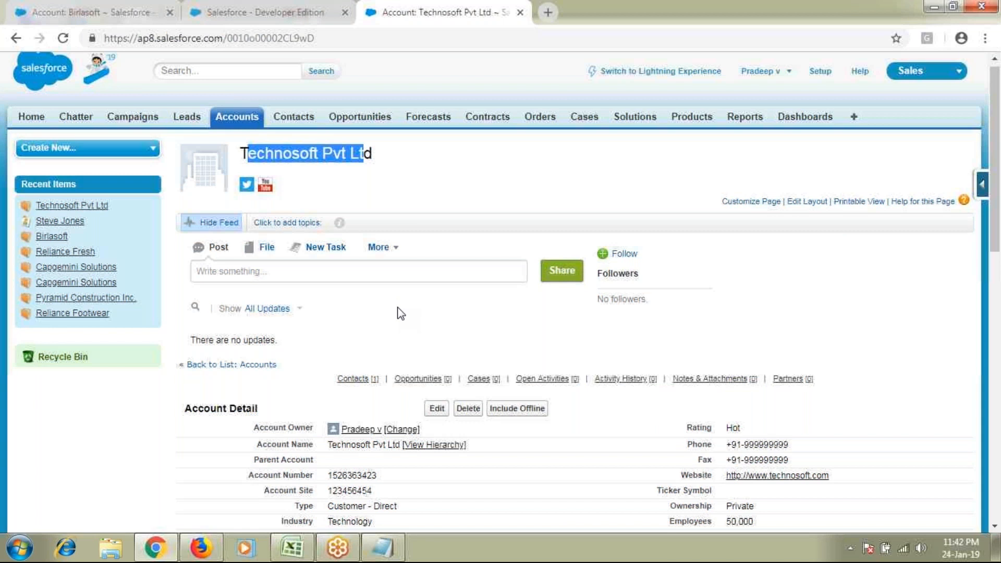
scroll(400, 313, down, 8)
click(447, 314)
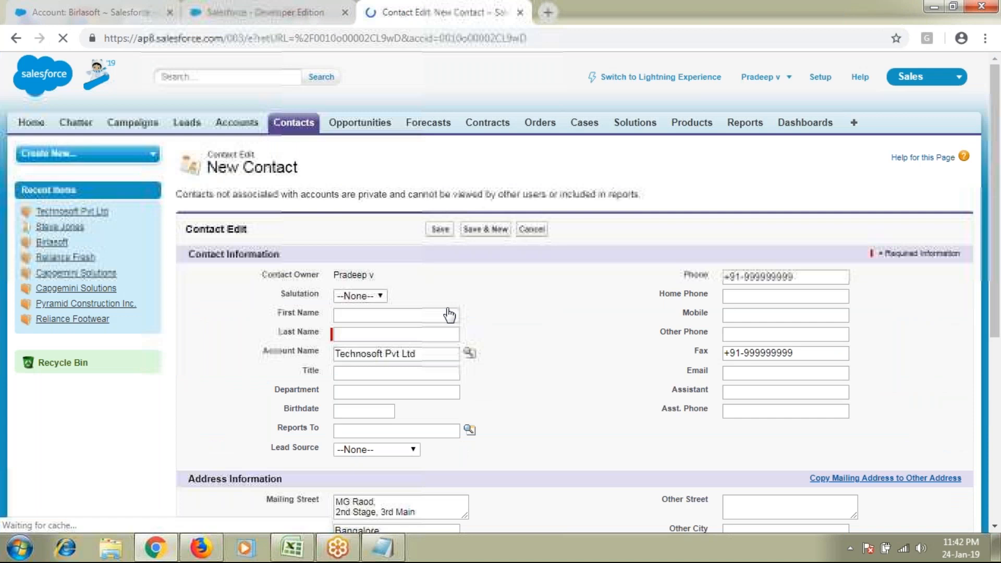
Set the salutation to Mr. and enter the contact's first and last name
click(360, 295)
click(354, 306)
click(383, 314)
text(Chandra)
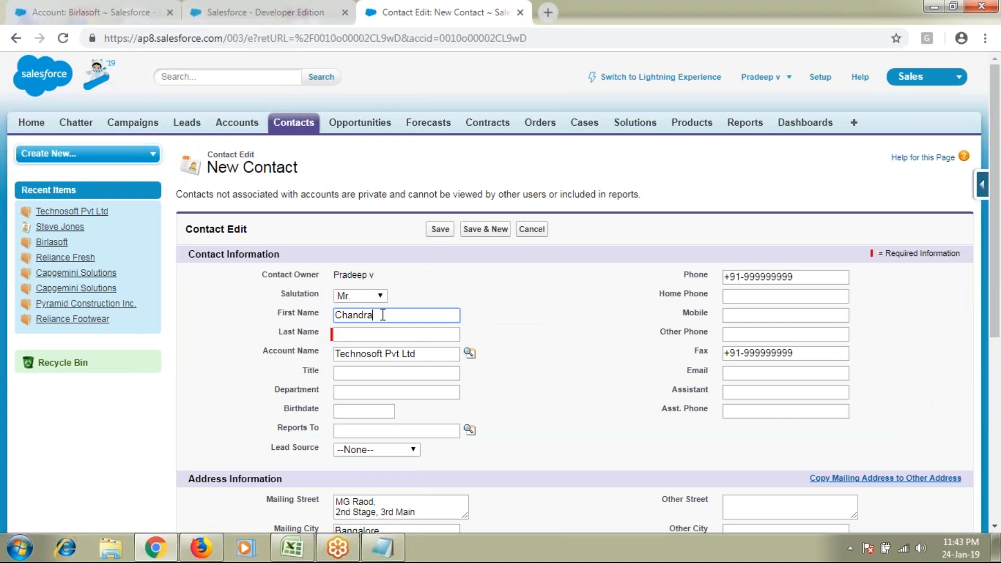
key(Tab)
text(M)
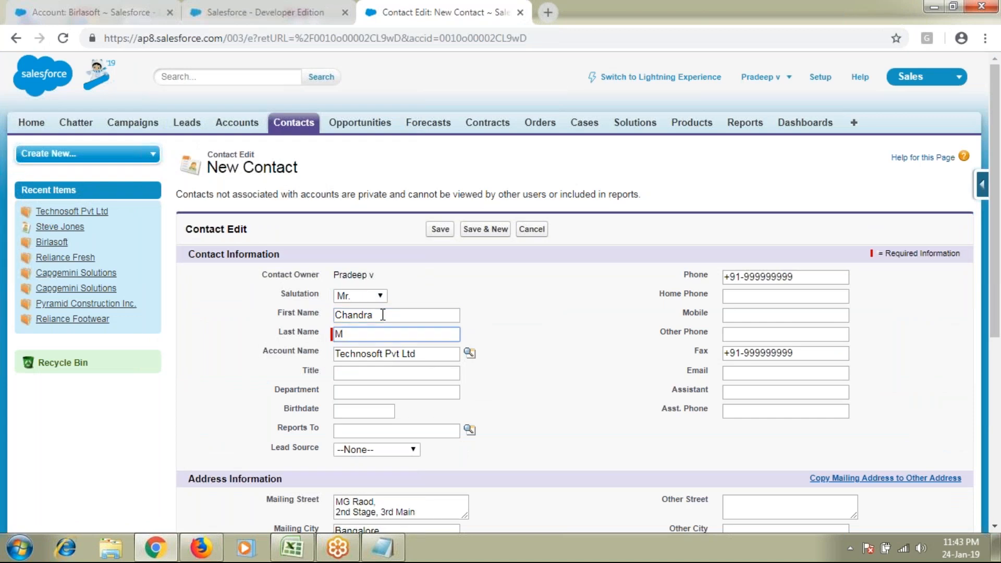
Enter COO as Title and open the Reports To contact lookup
click(359, 374)
text(COO)
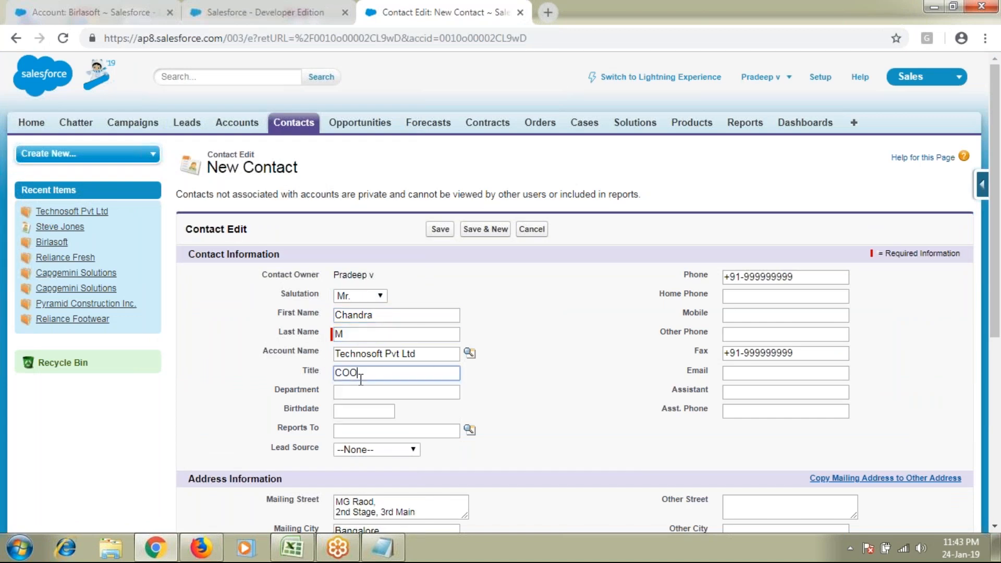
drag(358, 373, 296, 376)
drag(273, 430, 324, 430)
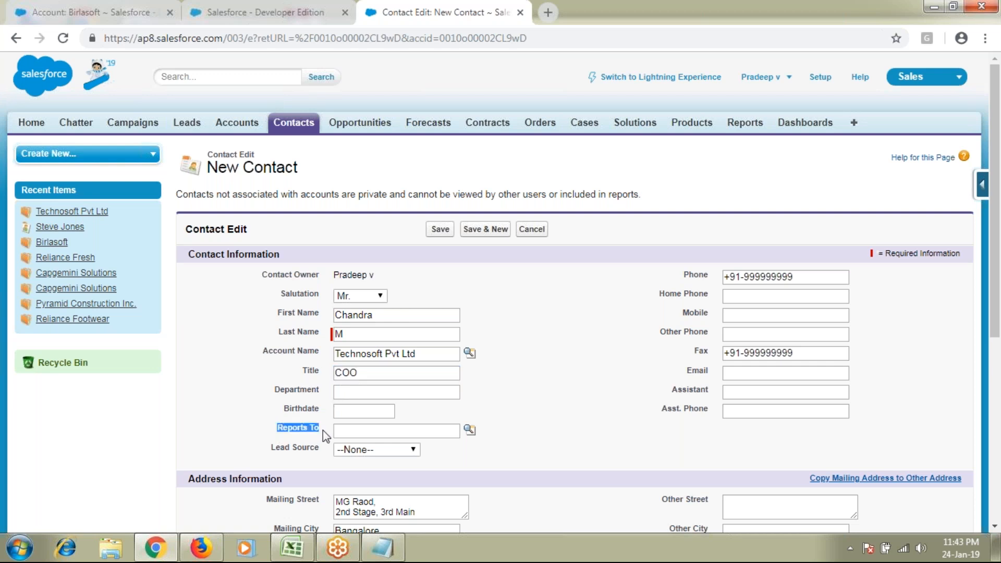
click(369, 425)
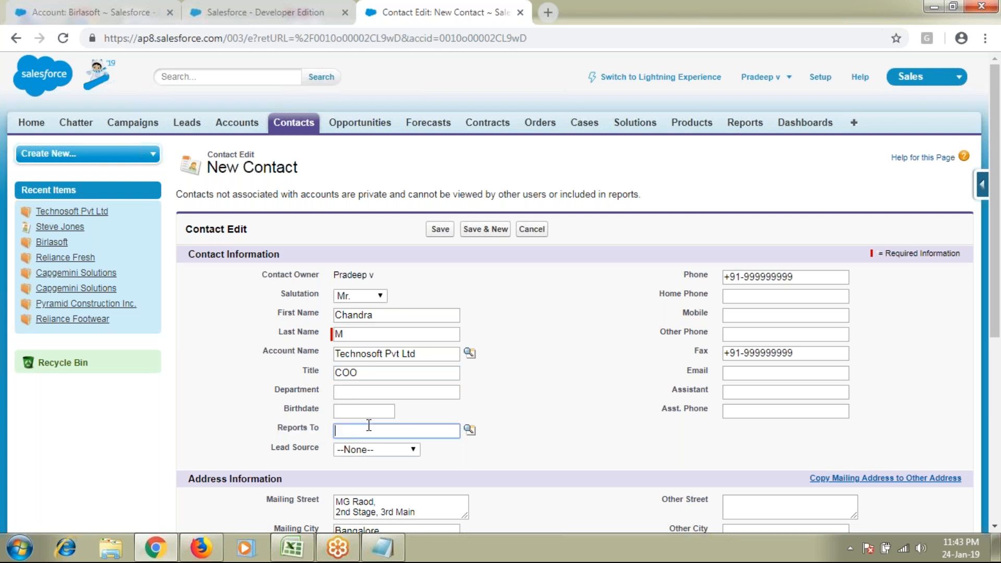
click(469, 429)
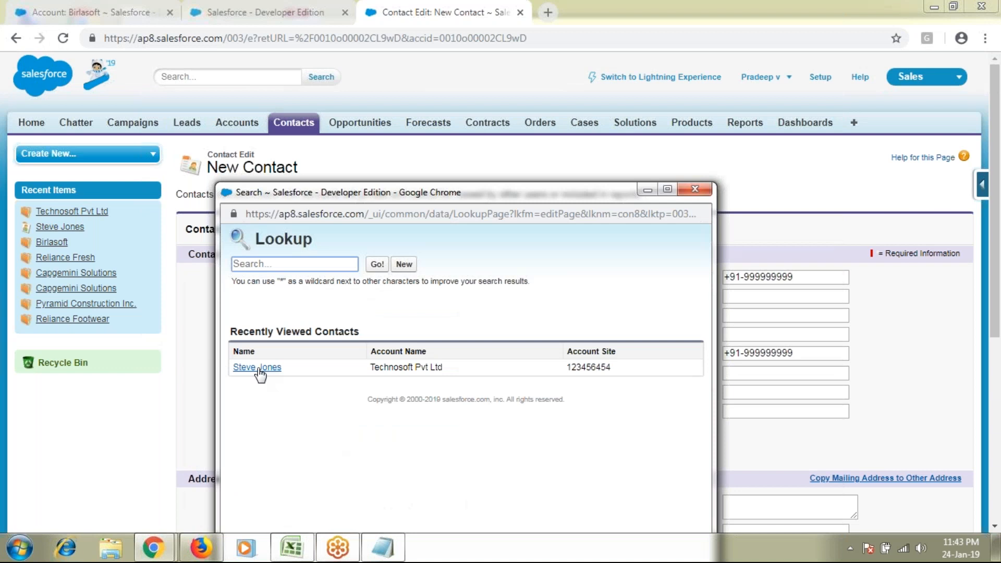
Set Reports To to the first Technosoft contact, the CEO
click(258, 368)
drag(335, 314, 355, 333)
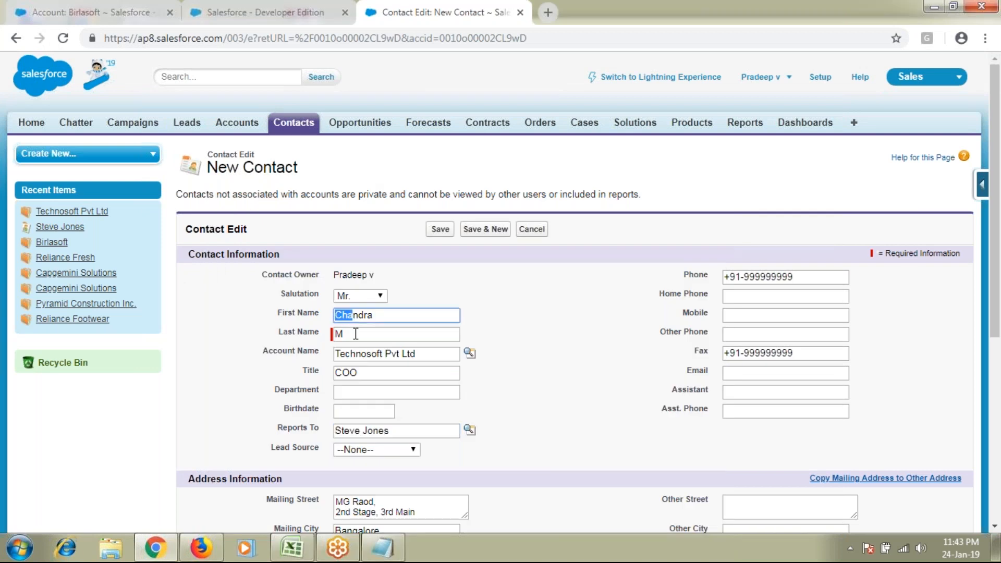
drag(408, 431, 324, 437)
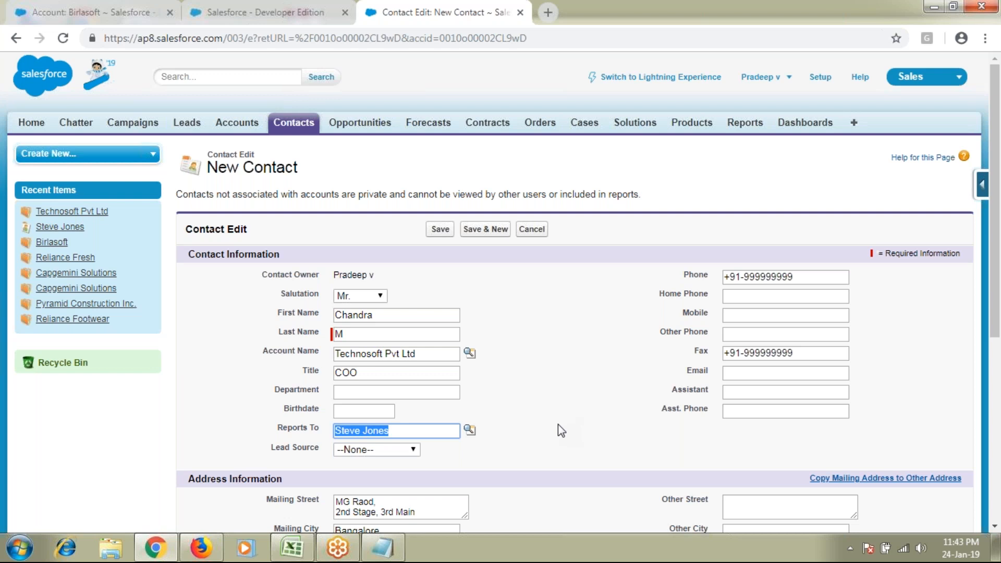
click(383, 316)
drag(383, 316, 333, 318)
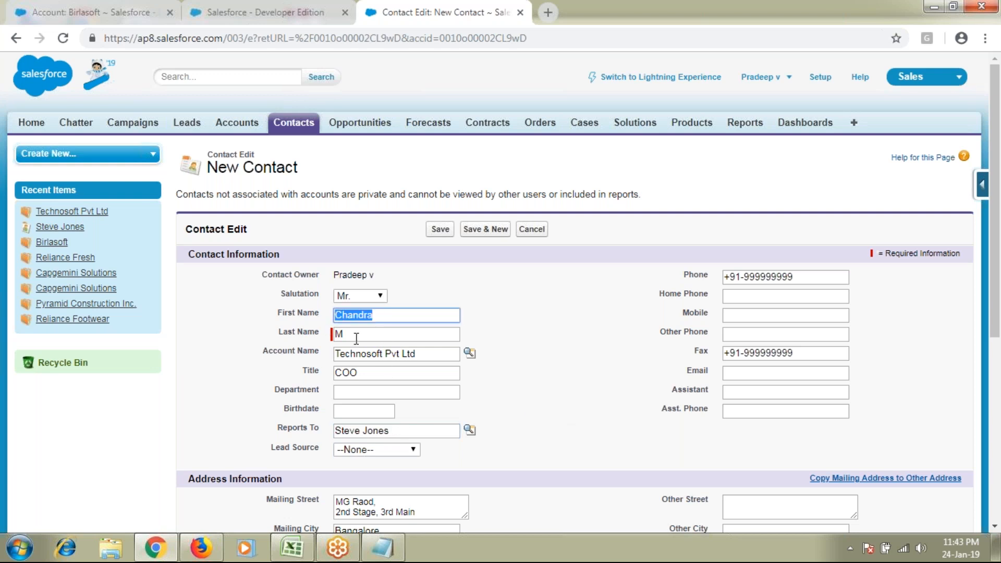
drag(411, 430, 334, 431)
Set Department to Operations, Level to Secondary, and Description 'Secondary point of contact'
click(353, 393)
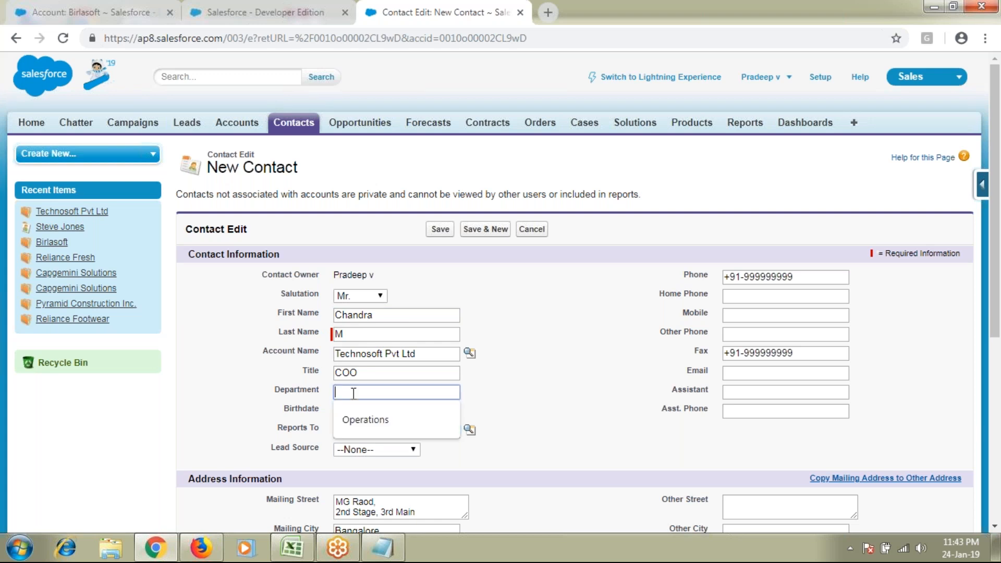
click(453, 417)
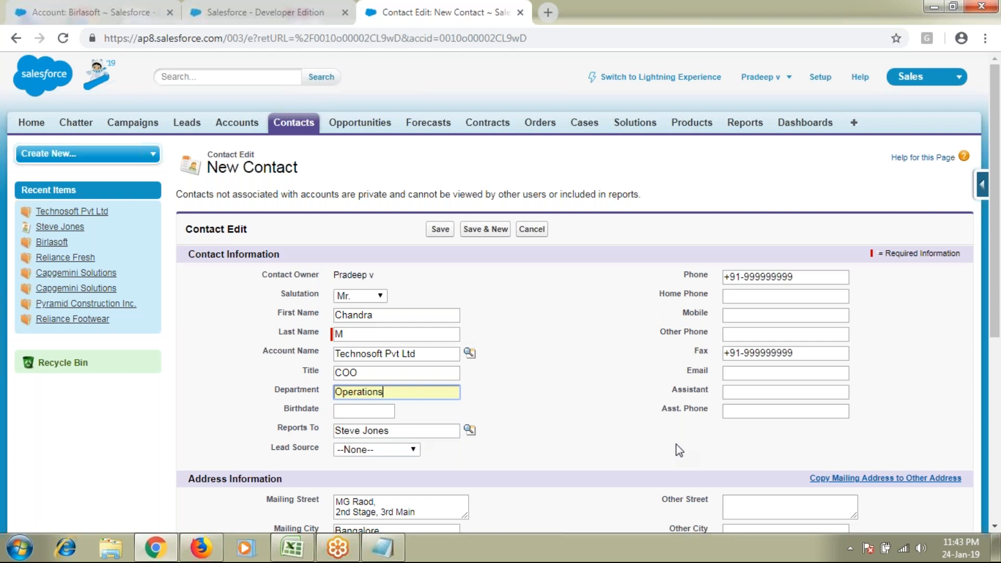
scroll(679, 449, down, 1)
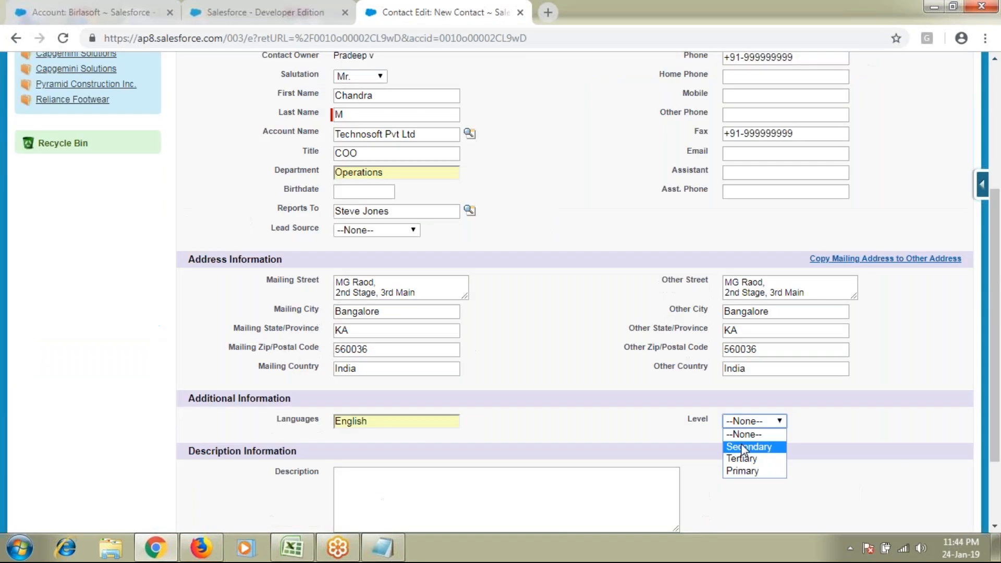
click(751, 447)
click(536, 492)
text(Secondary point of)
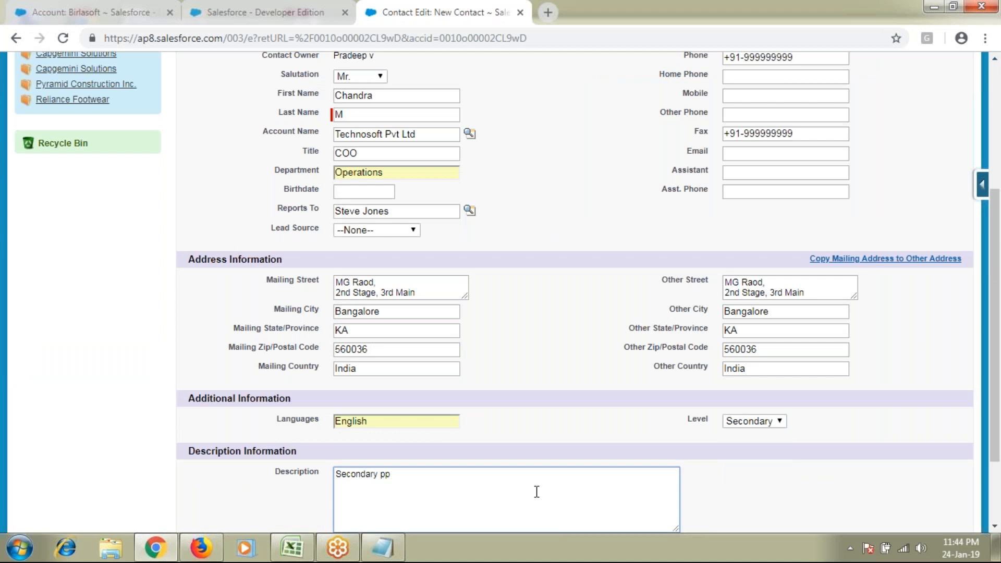
text( contact)
scroll(534, 491, up, 1)
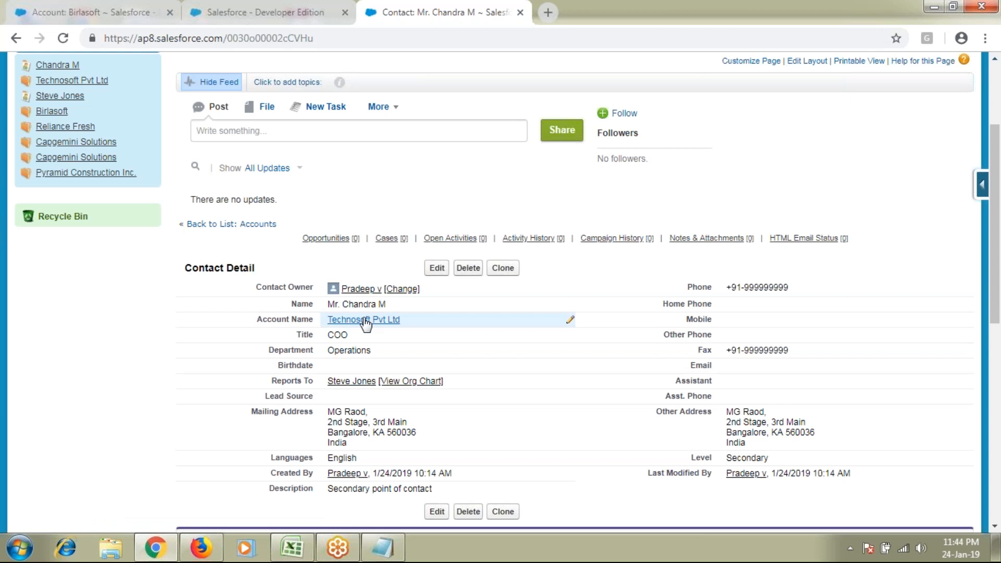
On the Technosoft Pvt Ltd account, check the CEO and COO contacts' details, then start another contact
click(364, 320)
double_click(413, 359)
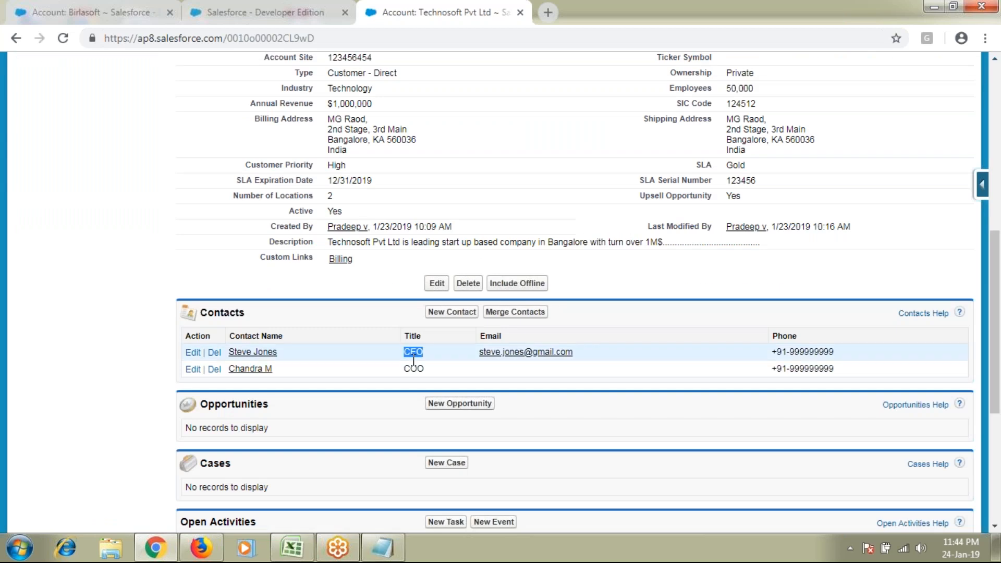
double_click(414, 369)
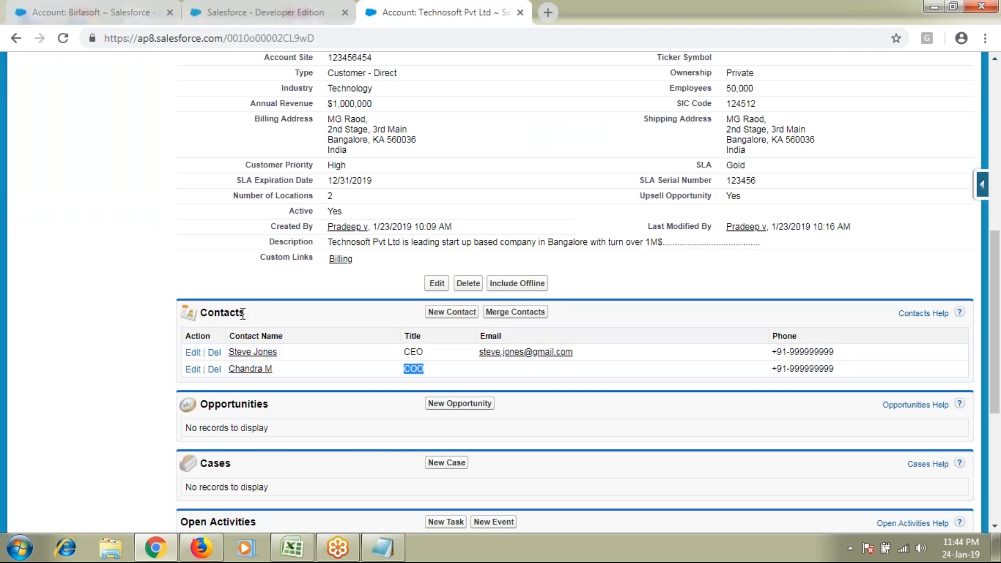
click(485, 355)
drag(484, 355, 555, 349)
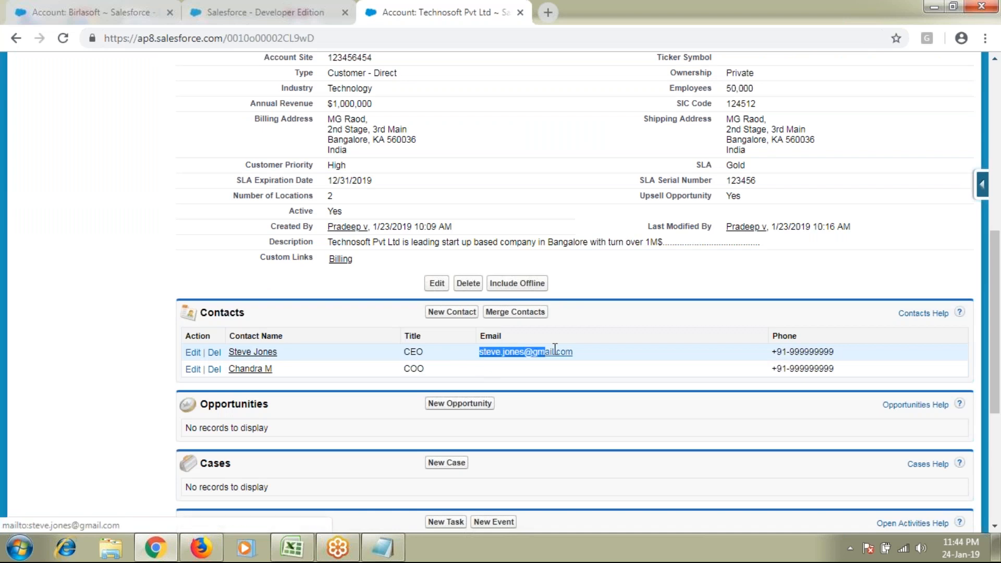
drag(781, 351, 837, 359)
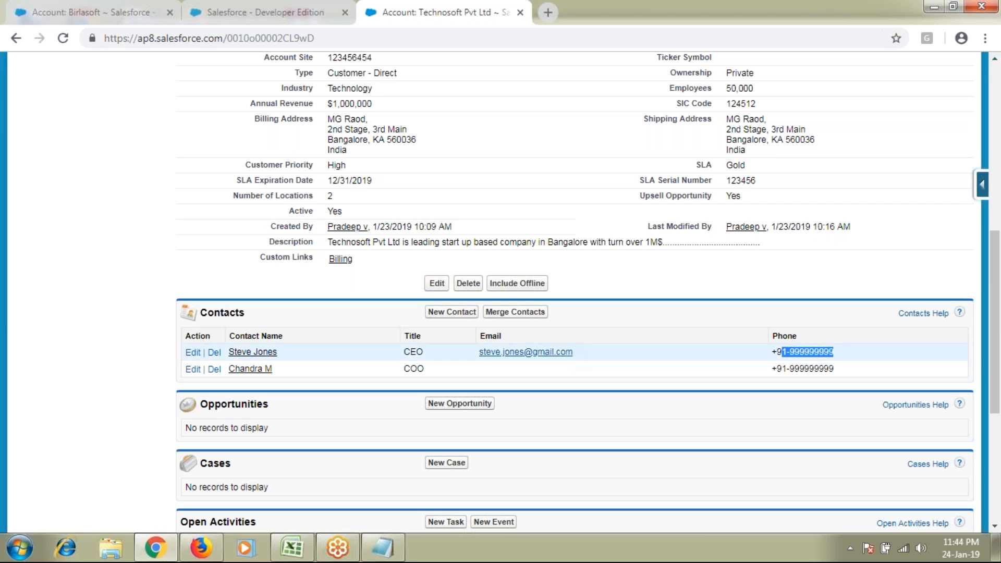
click(460, 315)
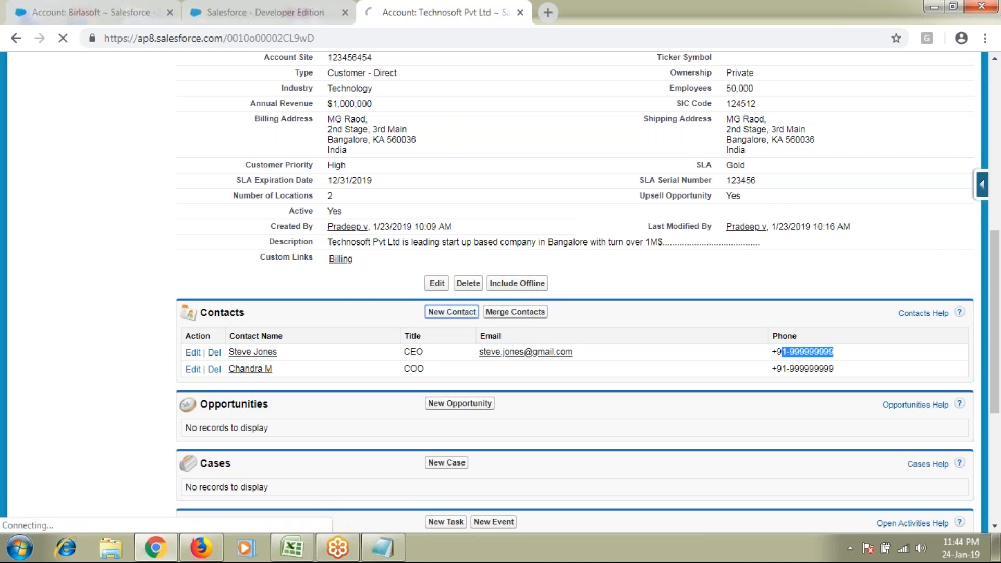
Give the contact Title Sales Manager, Department Sales and Languages English, save, and return to the account
text(Manager)
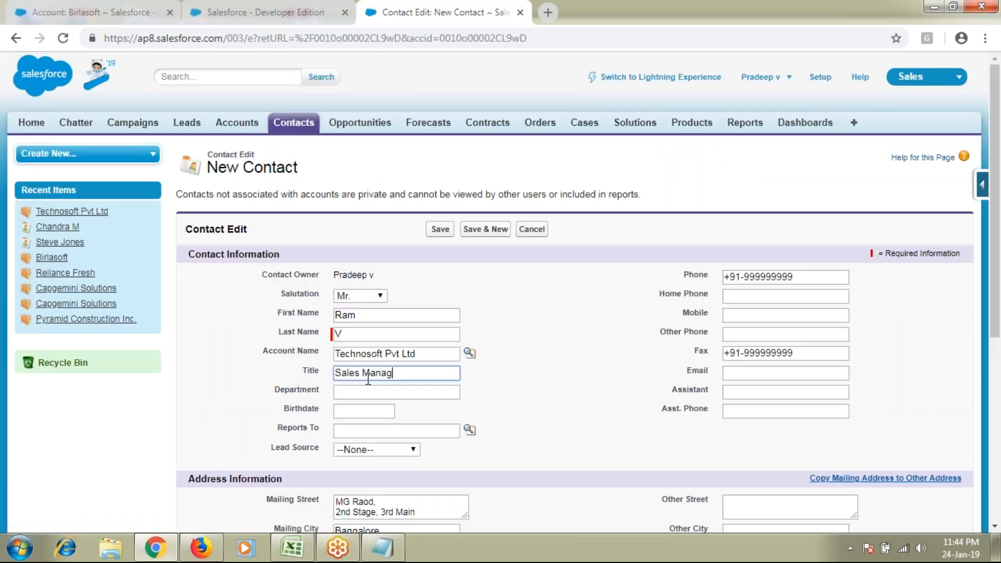
key(Tab)
text(Sales)
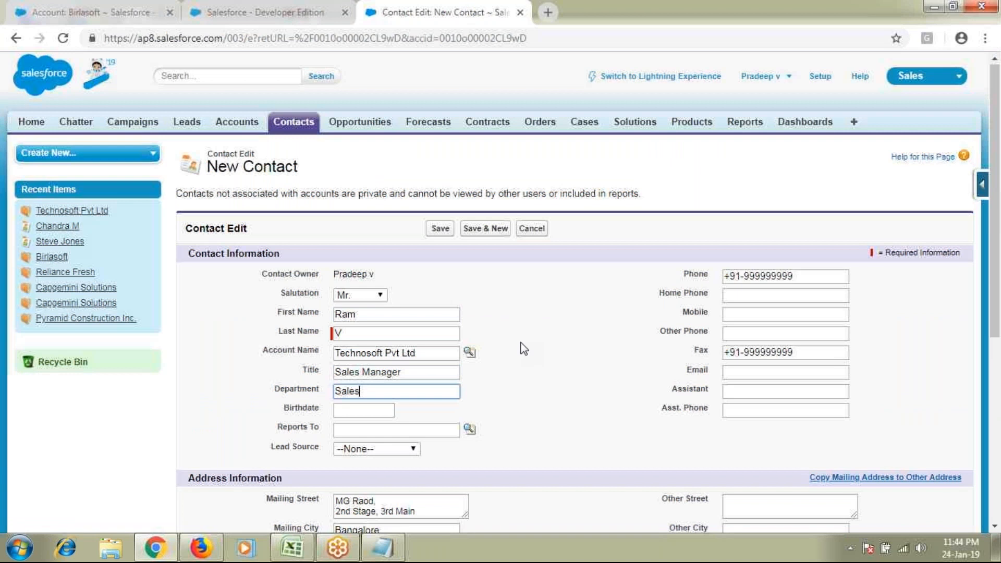
scroll(523, 348, down, 3)
click(376, 495)
key(Return)
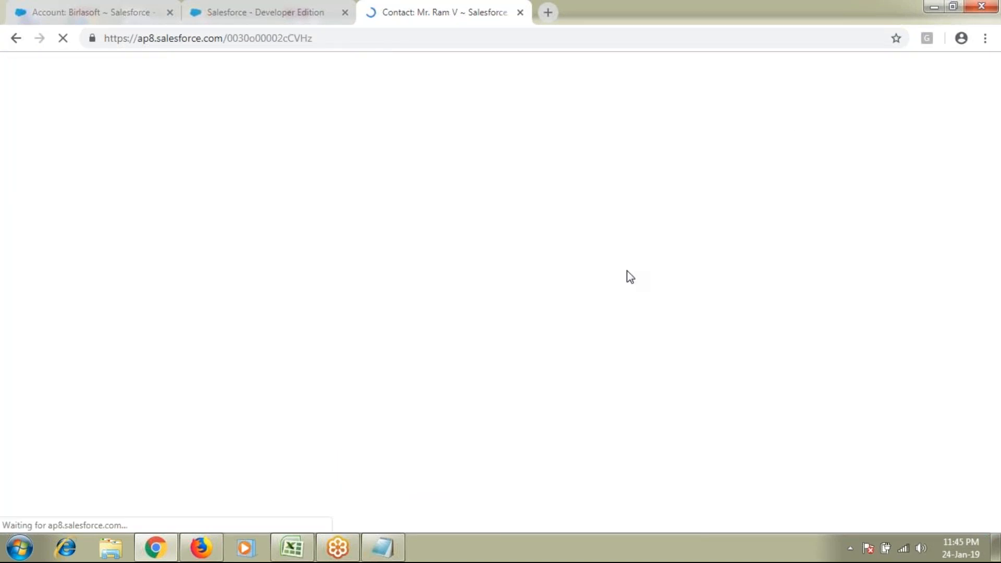
scroll(631, 279, down, 4)
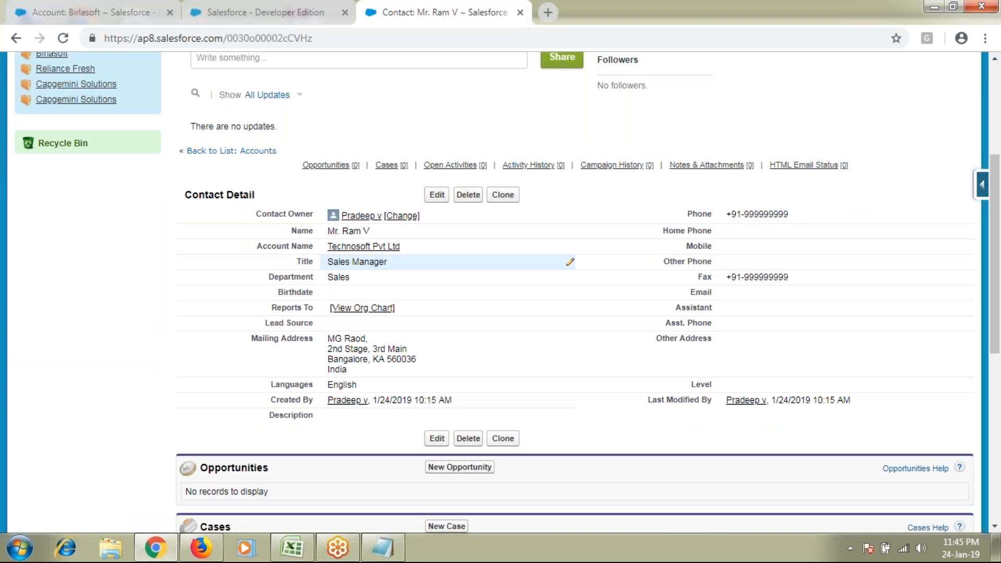
click(363, 246)
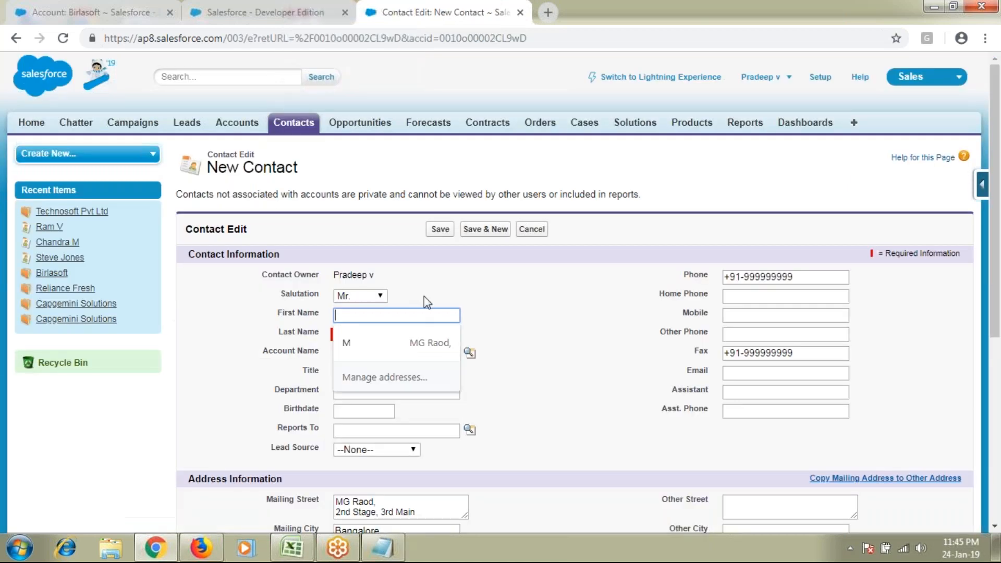
Enter the contact's name, Title Sales Manager and Department Sales, save, and reopen the account
text(Rahul)
key(Tab)
text(S)
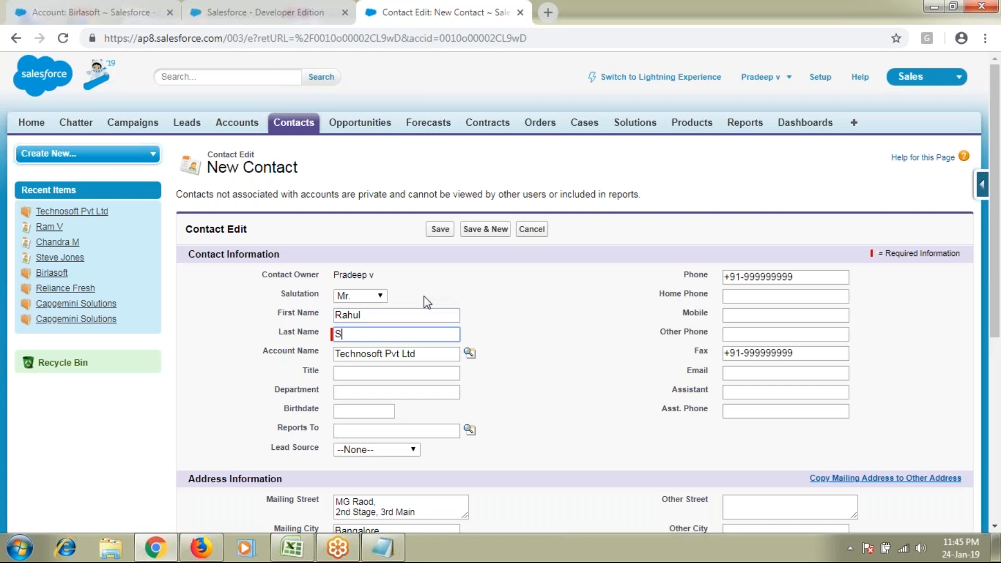
click(372, 372)
click(377, 453)
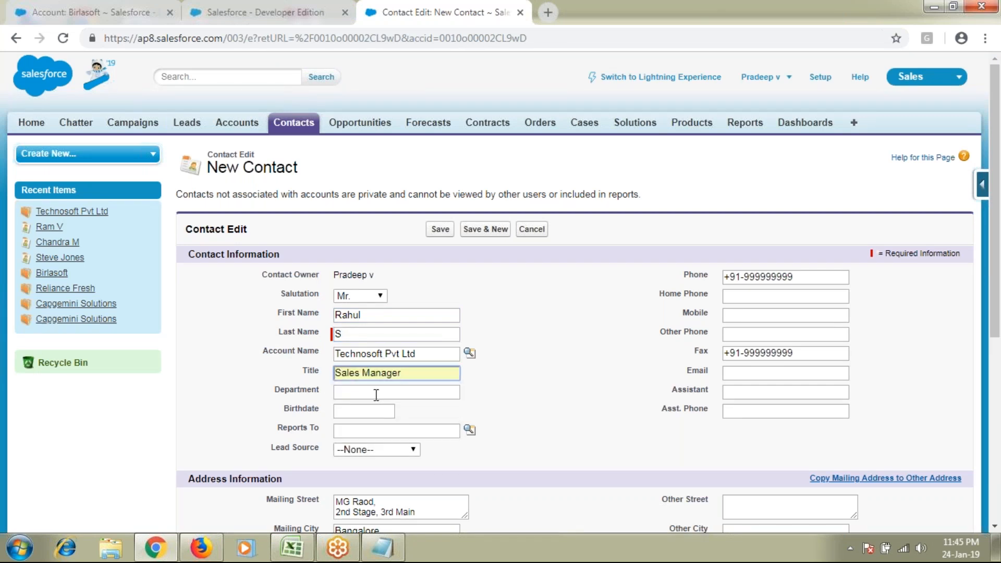
click(376, 394)
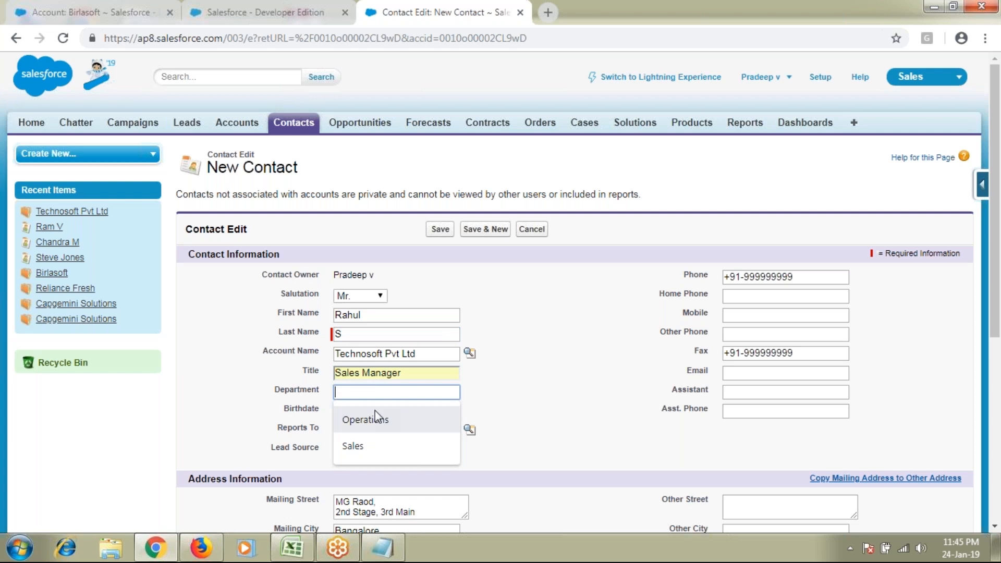
text(Sales)
click(439, 232)
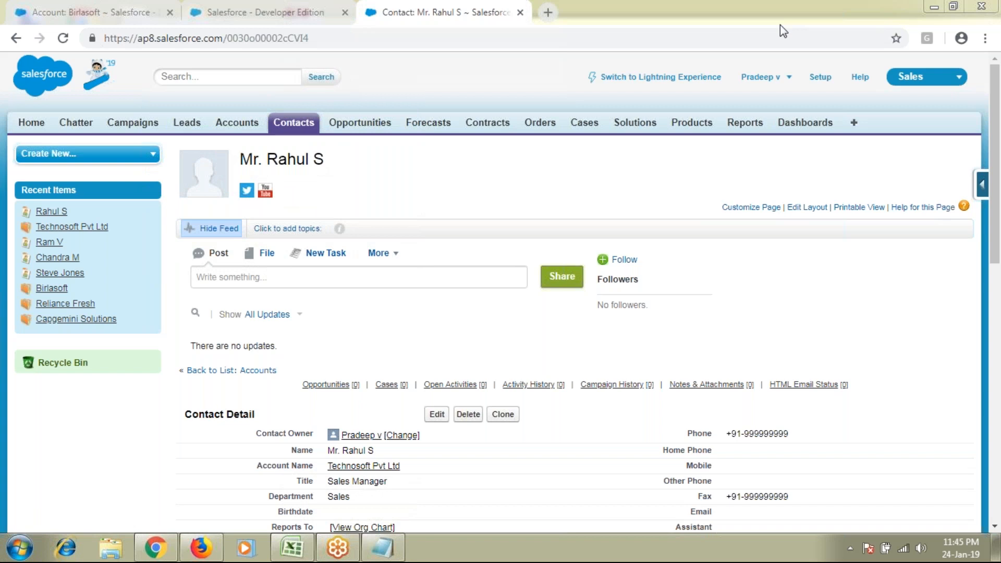
click(401, 435)
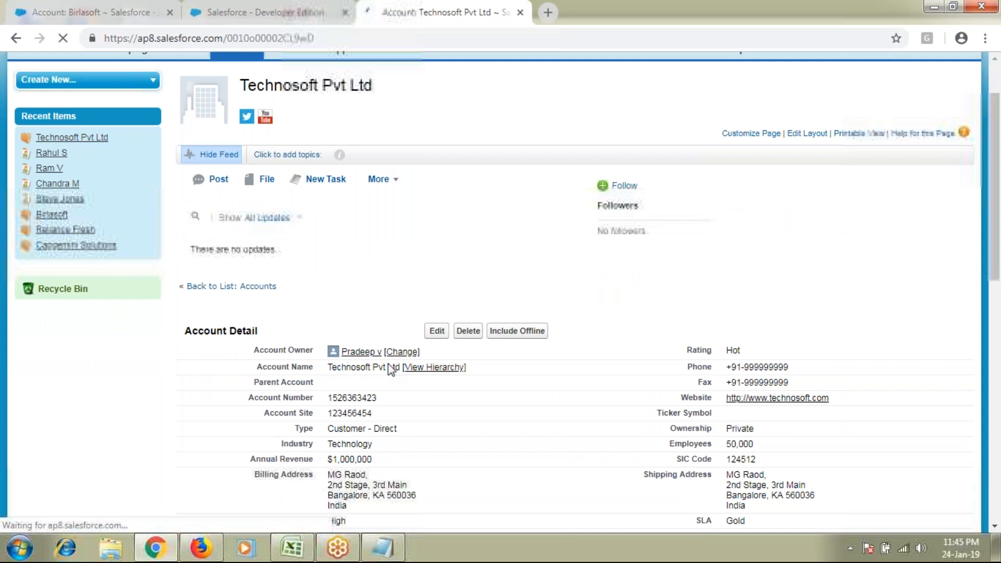
Review the account's four contacts, highlighting the new Sales Manager contact's row
drag(380, 386, 446, 388)
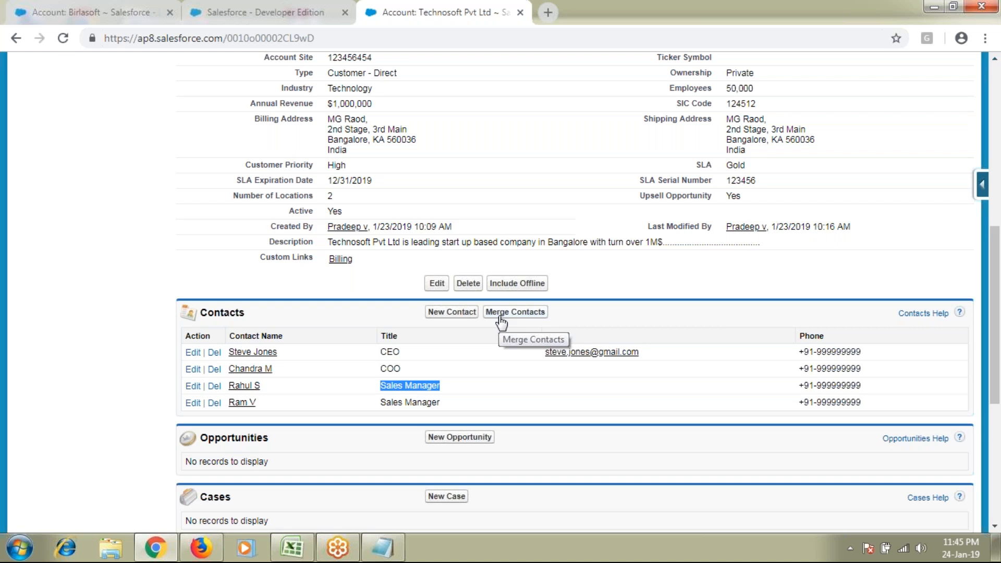
click(456, 458)
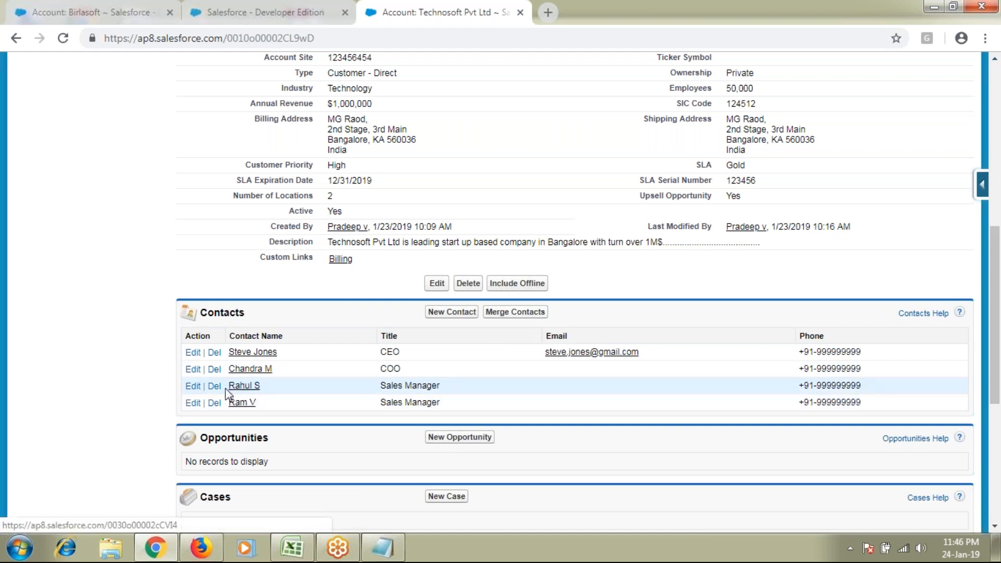
drag(225, 387, 440, 383)
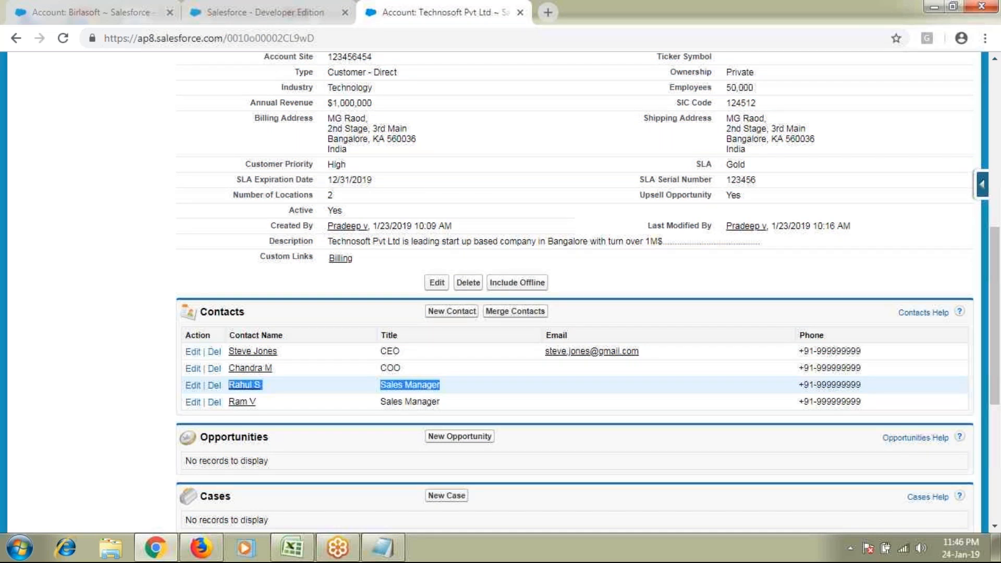
scroll(233, 412, down, 3)
double_click(233, 409)
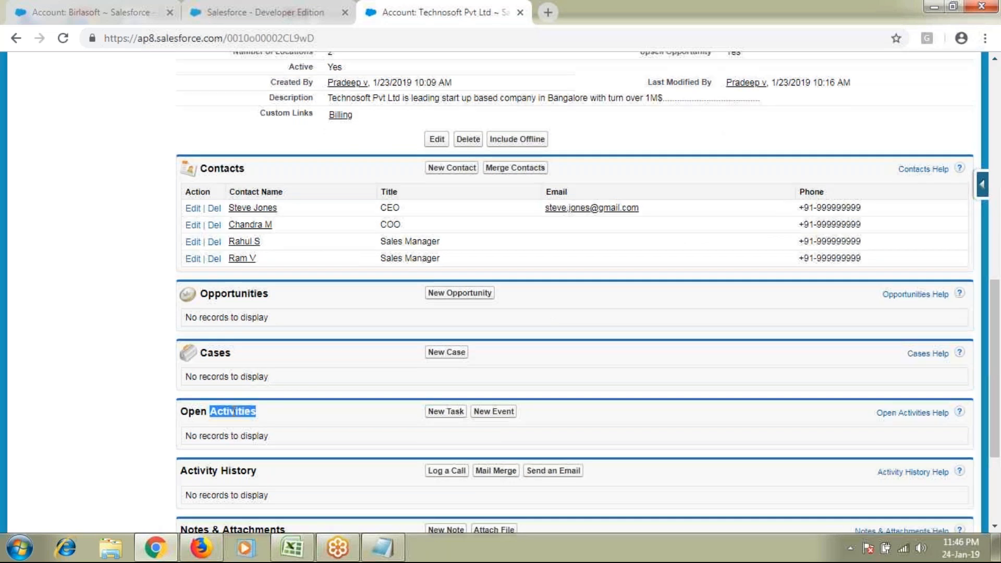
scroll(244, 312, up, 2)
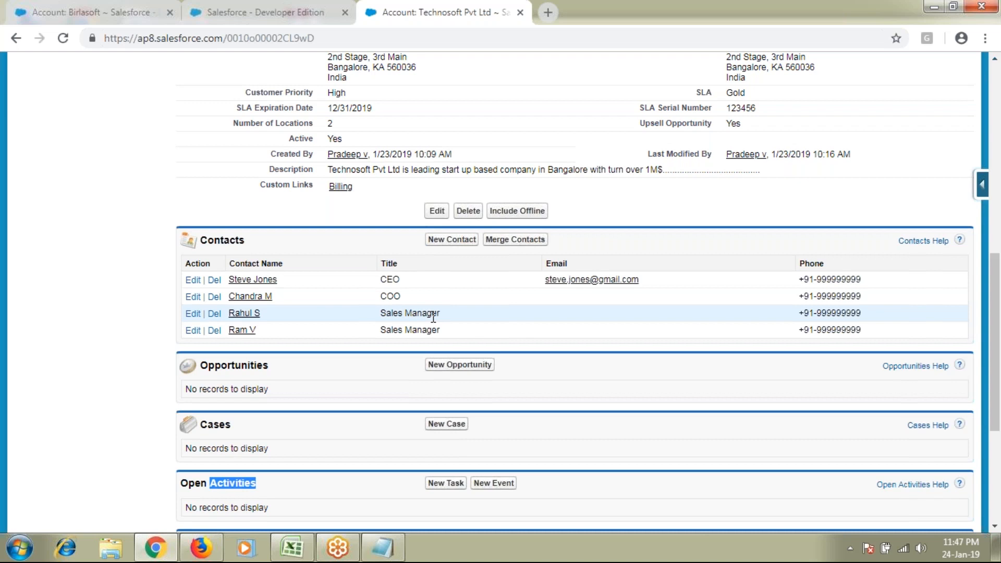
Check the Technosoft Pvt ltd entry in the Notepad notes, then return to Salesforce
key(alt+Tab)
drag(181, 251, 293, 252)
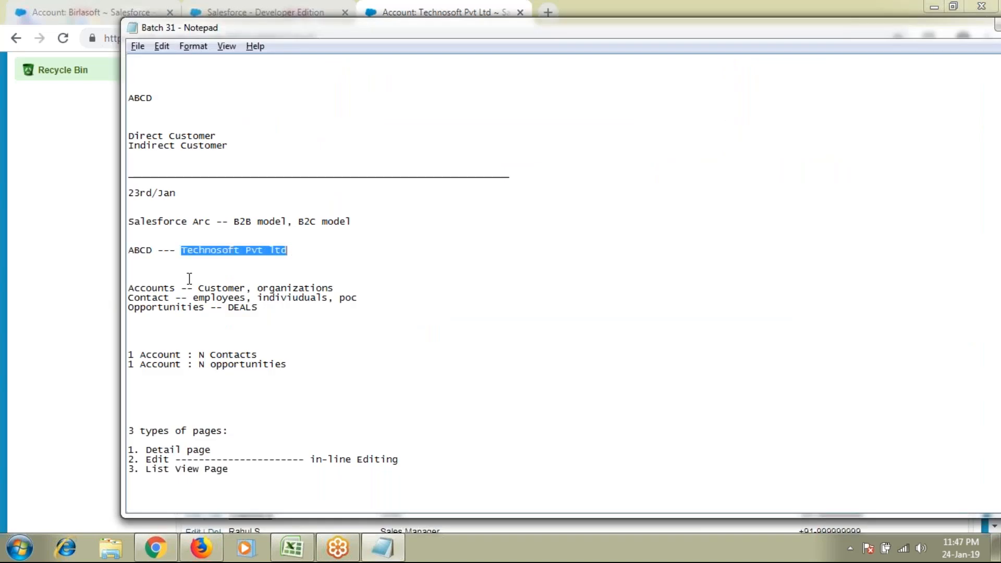
click(9, 323)
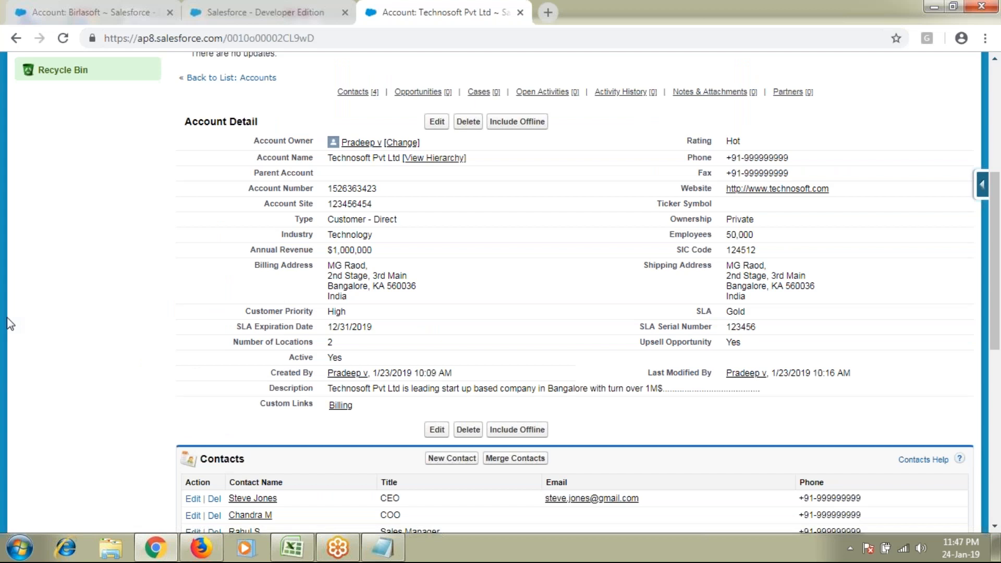
scroll(9, 323, down, 8)
double_click(239, 262)
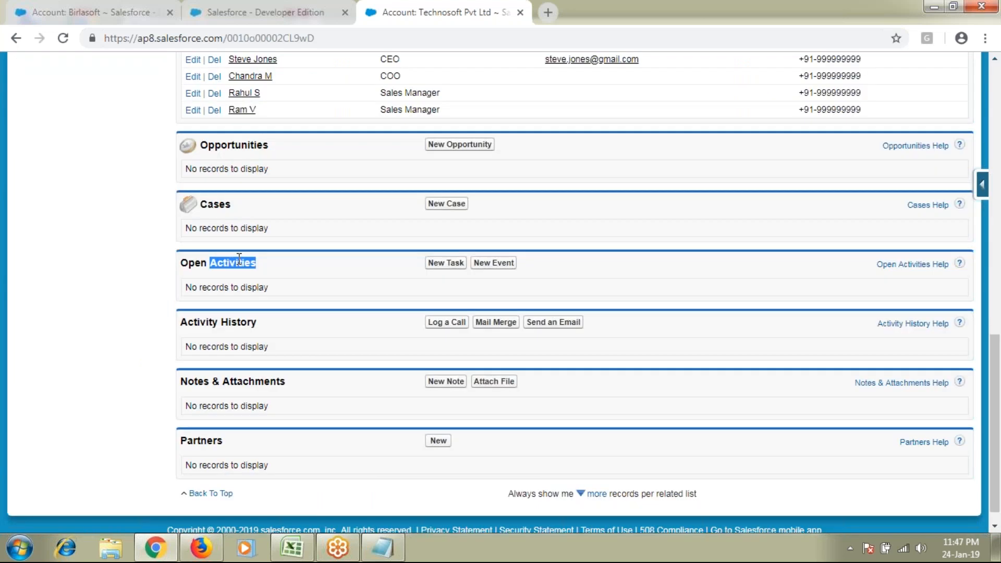
scroll(135, 366, up, 1)
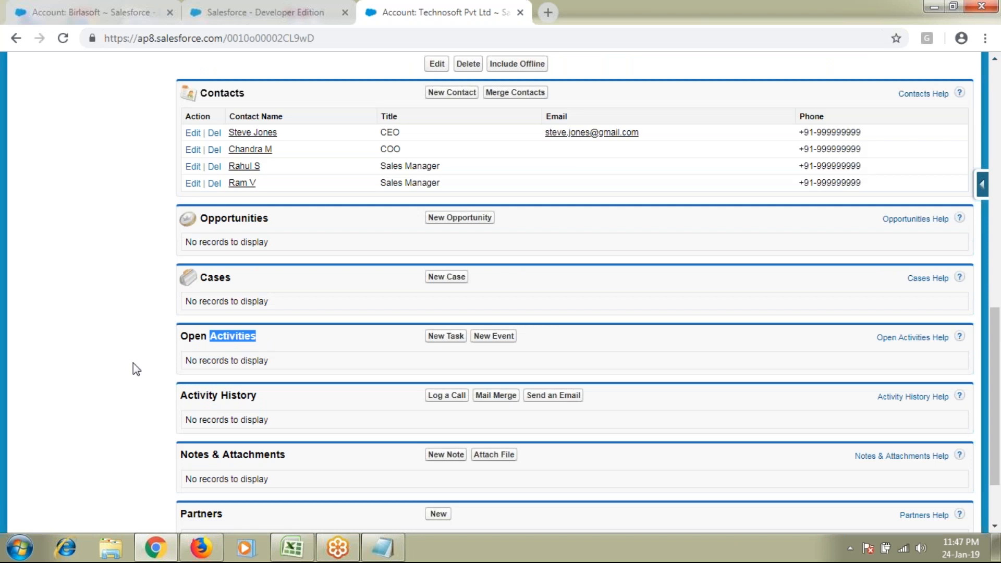
scroll(133, 363, up, 2)
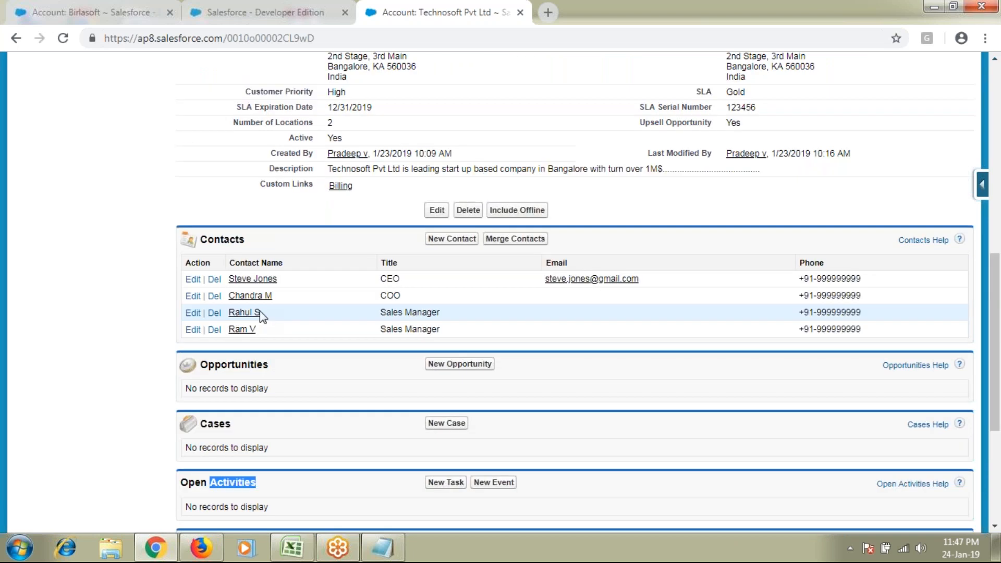
drag(260, 315, 437, 314)
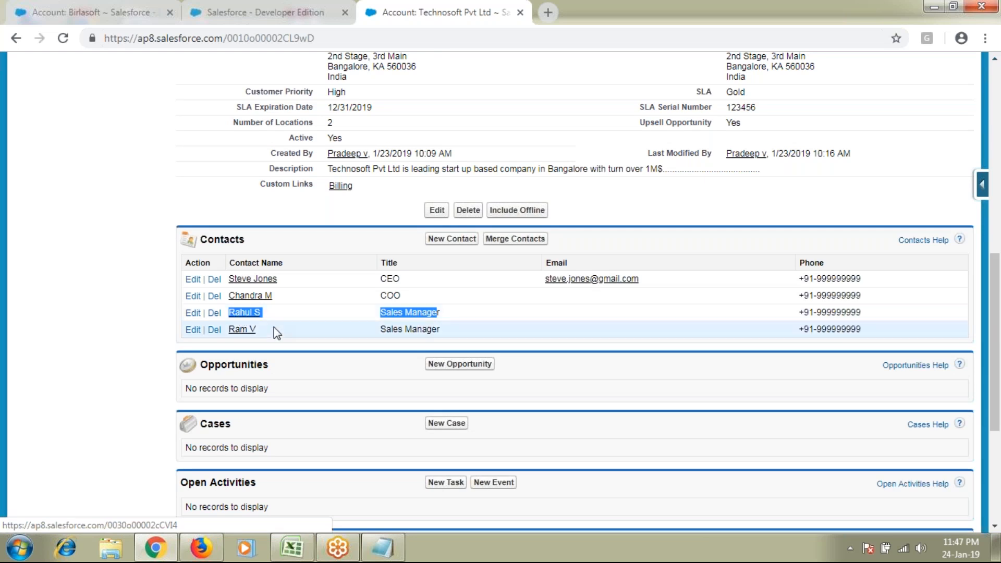
drag(227, 333, 263, 333)
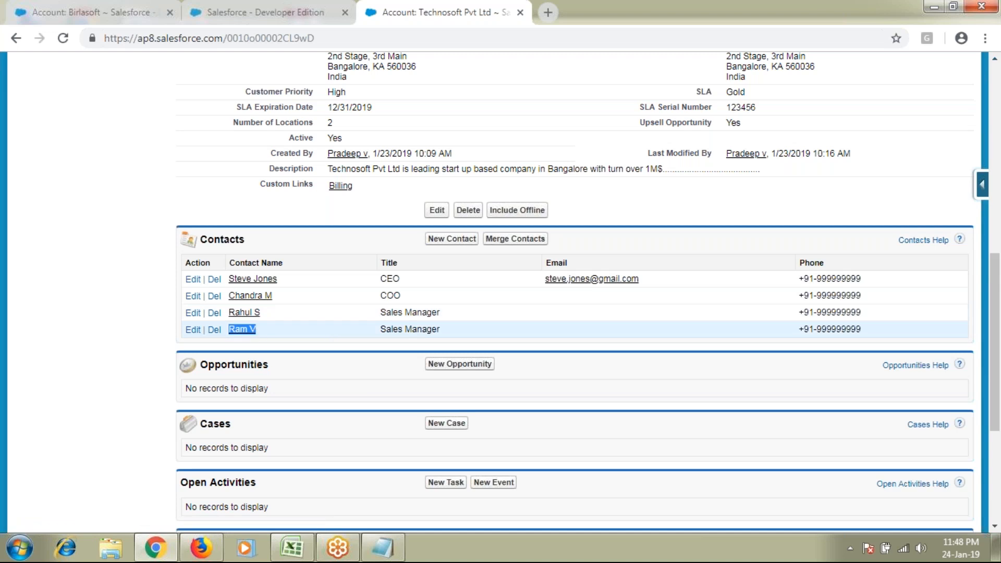
drag(227, 313, 264, 313)
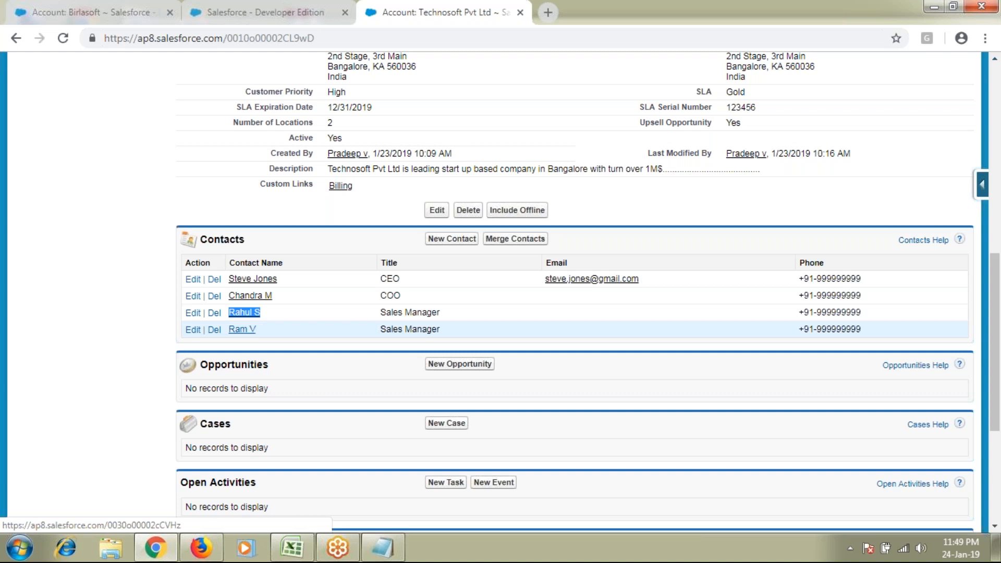
Start Merge Contacts and select both Sales Manager contacts
click(507, 239)
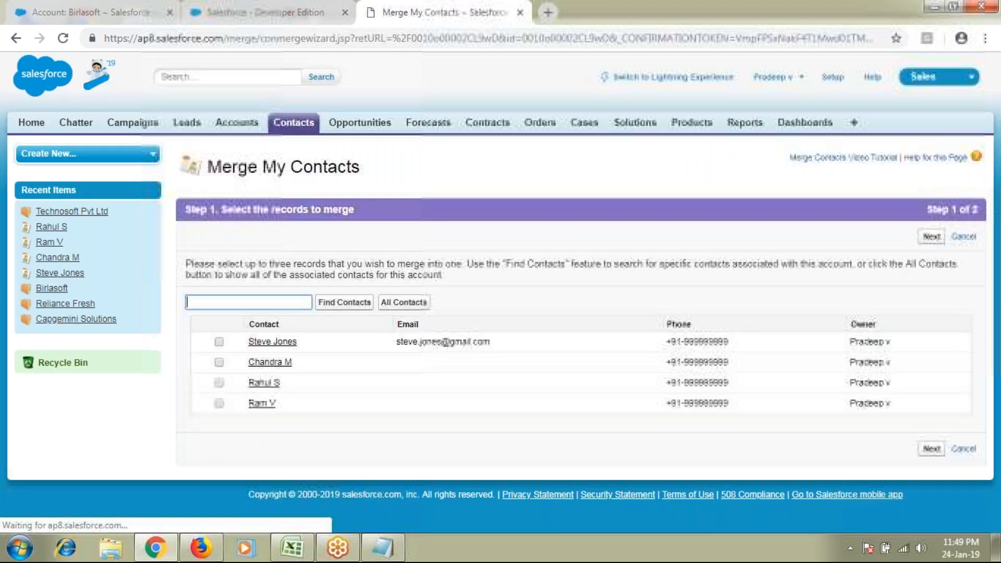
click(219, 383)
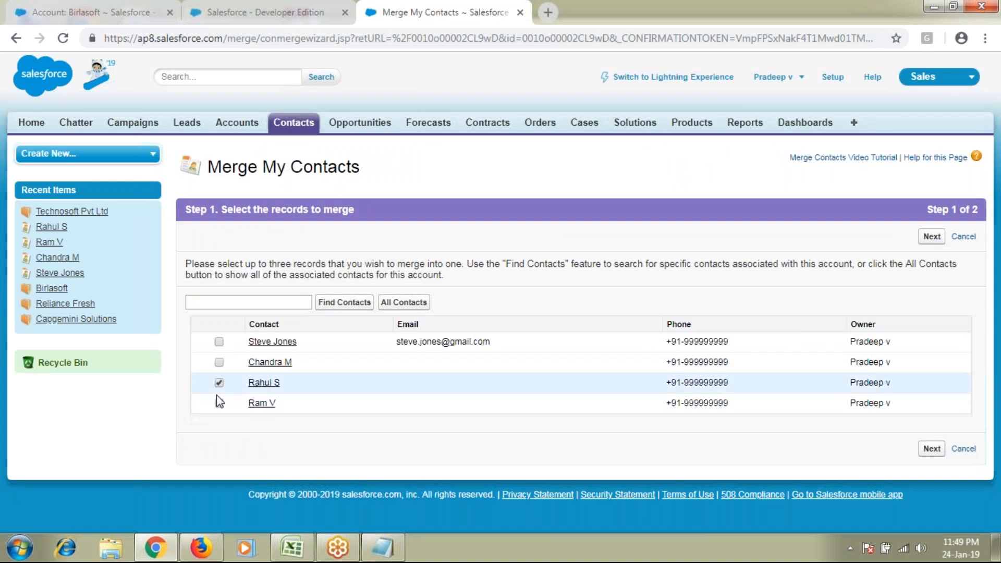
click(219, 403)
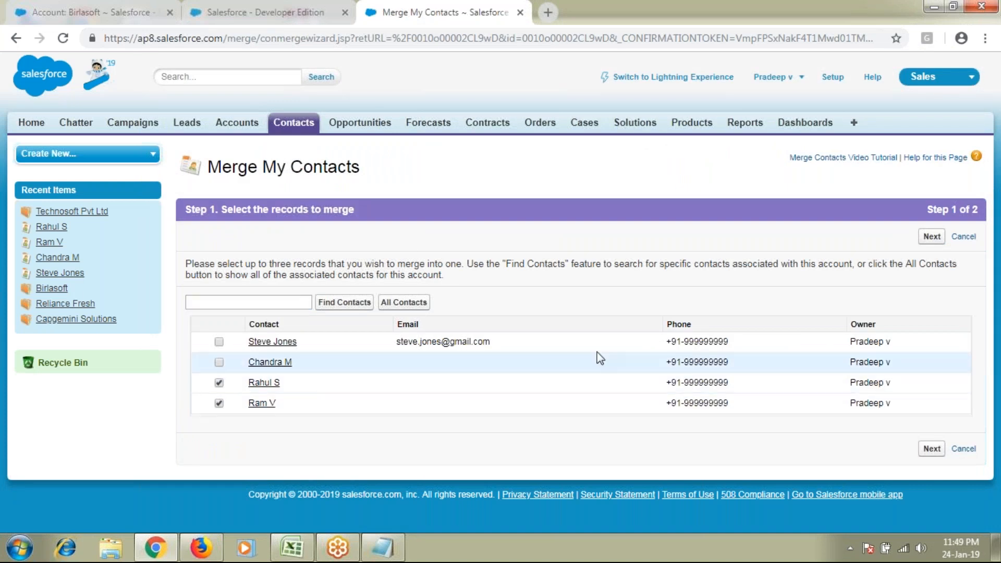
click(932, 236)
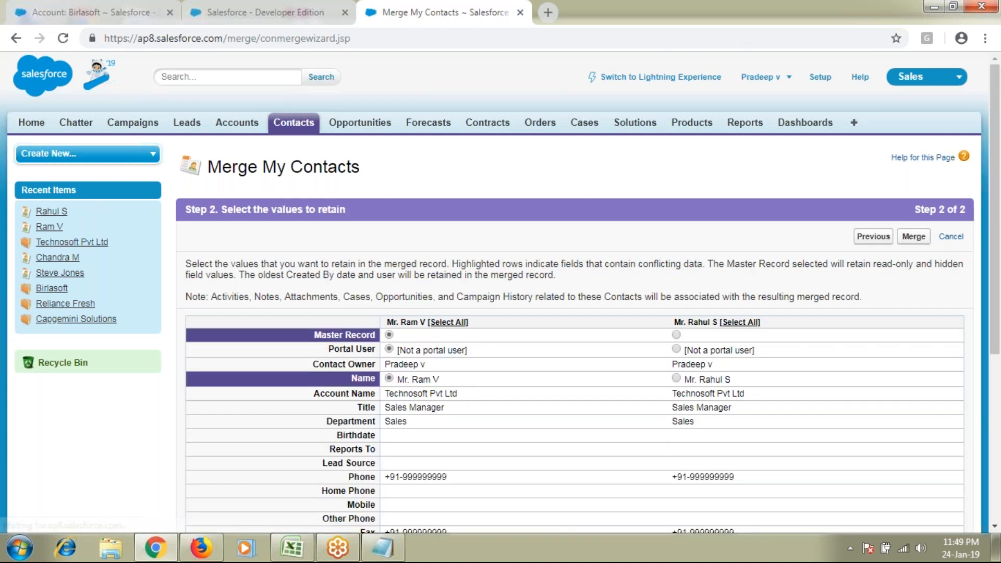
Keep the first Sales Manager as the master record and confirm the merge
scroll(351, 344, down, 1)
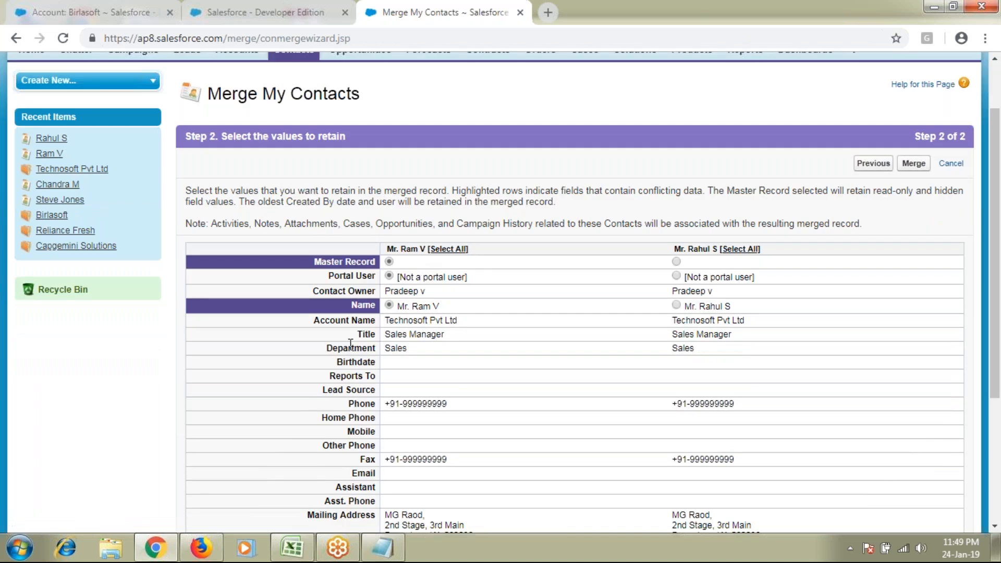
scroll(350, 344, down, 1)
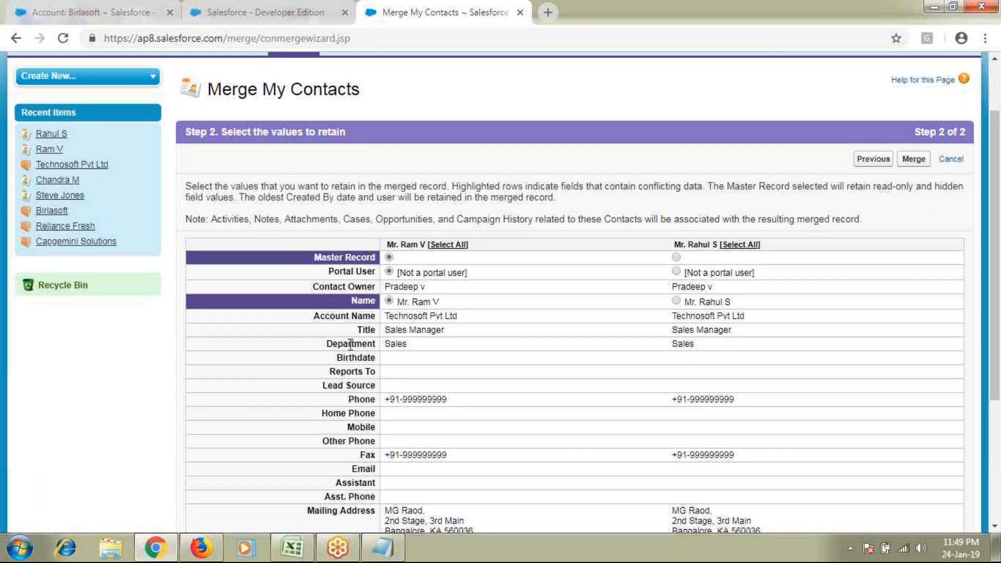
scroll(350, 344, down, 4)
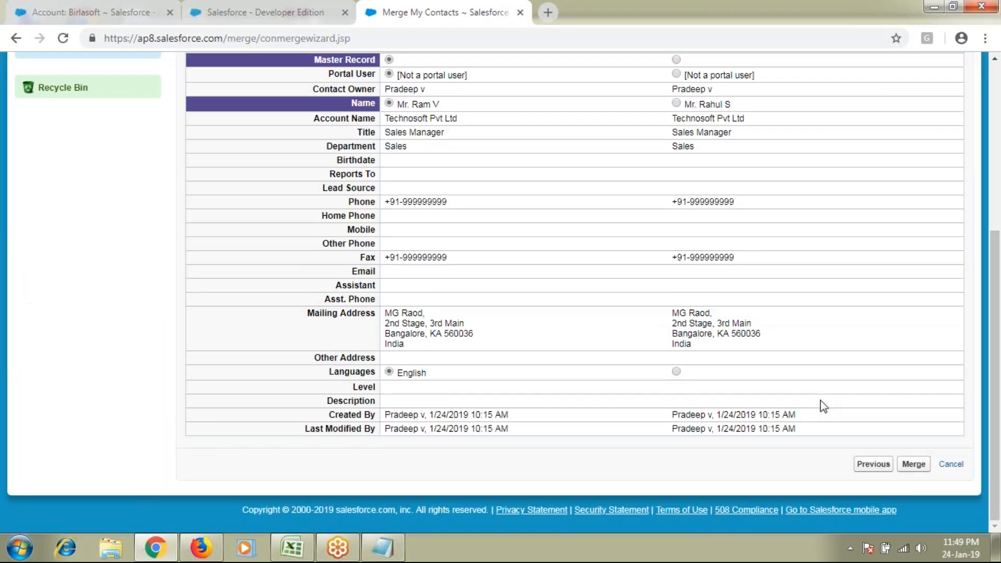
click(913, 463)
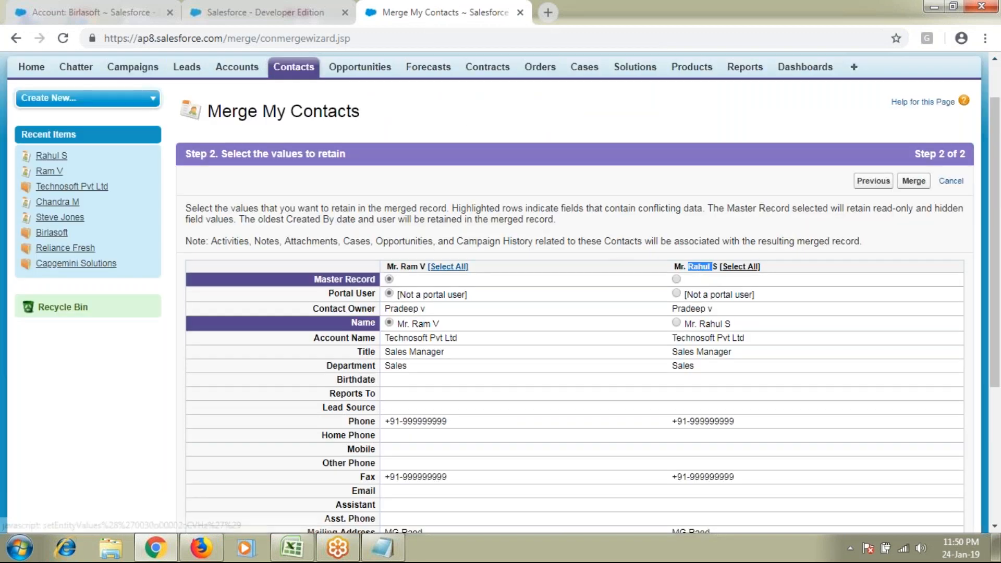
click(411, 266)
double_click(410, 266)
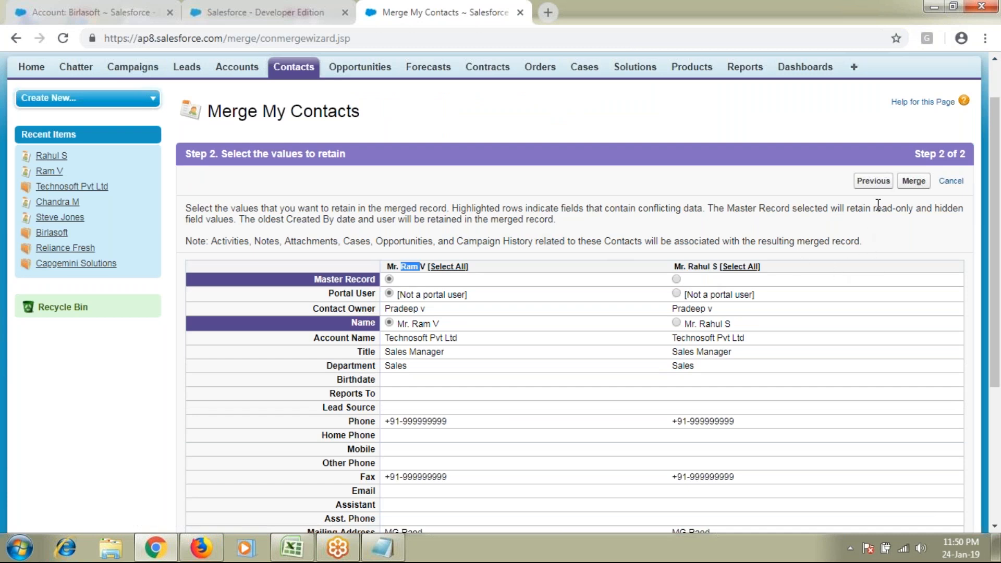
click(920, 183)
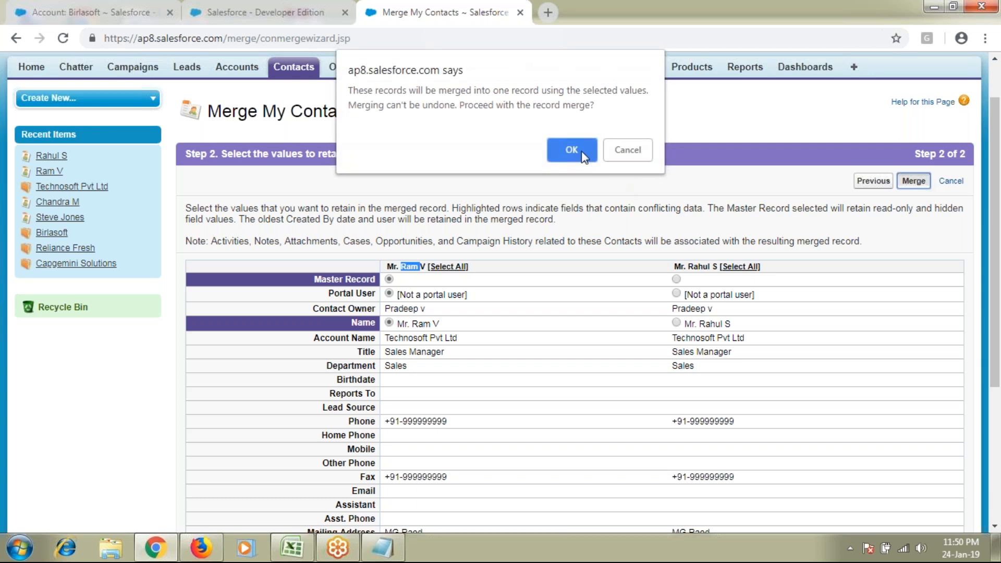
click(571, 150)
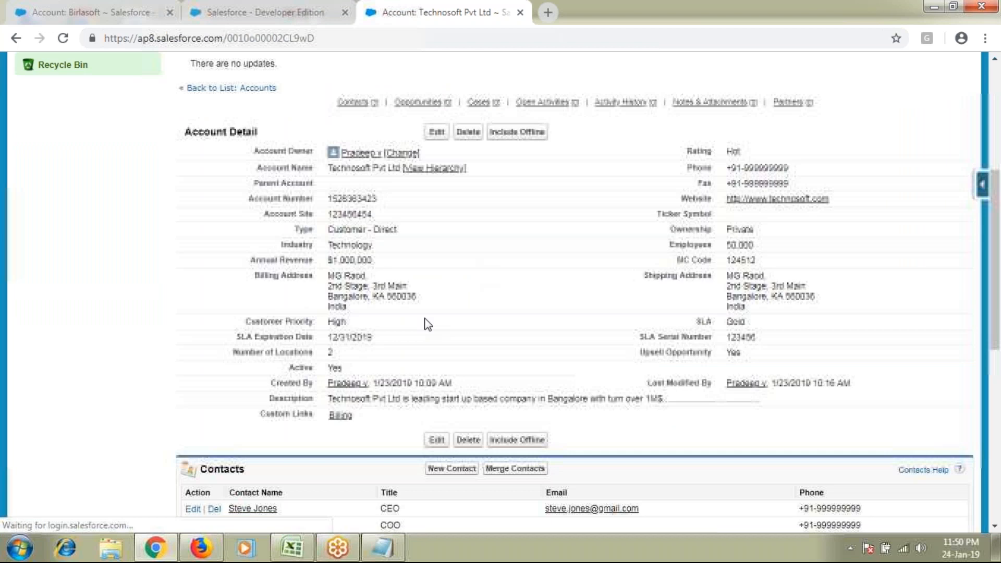
scroll(426, 324, down, 9)
double_click(225, 243)
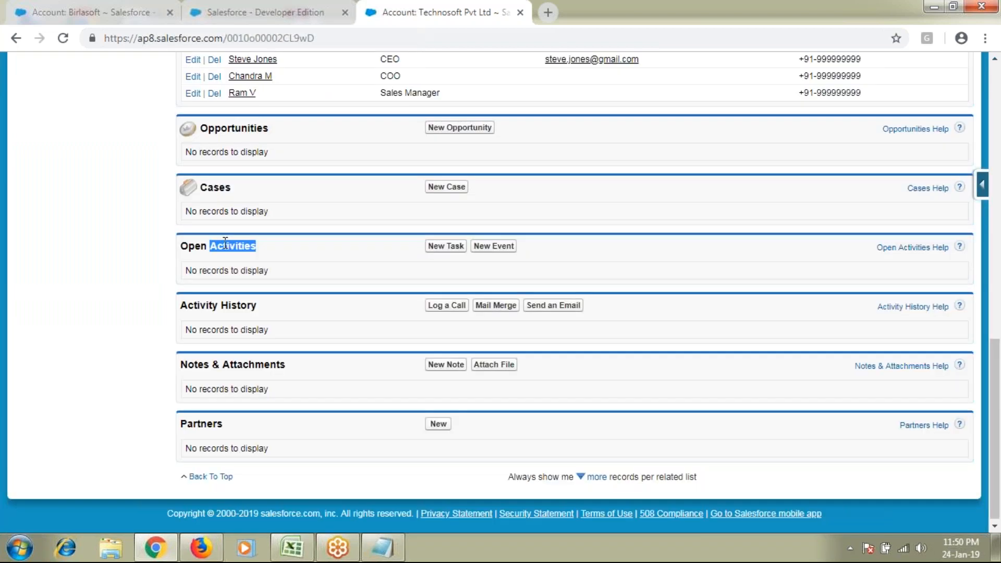
scroll(225, 243, up, 1)
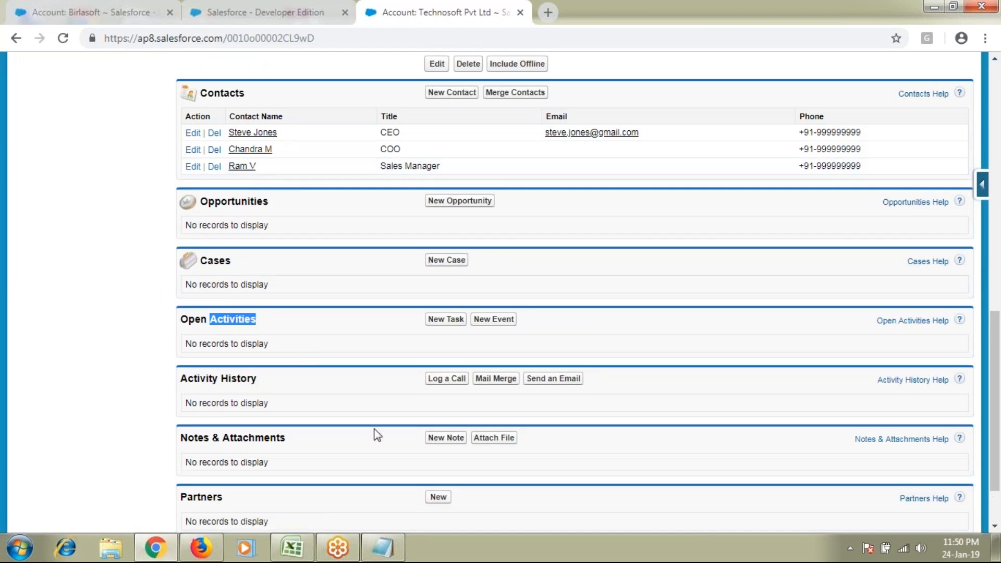
scroll(376, 435, up, 1)
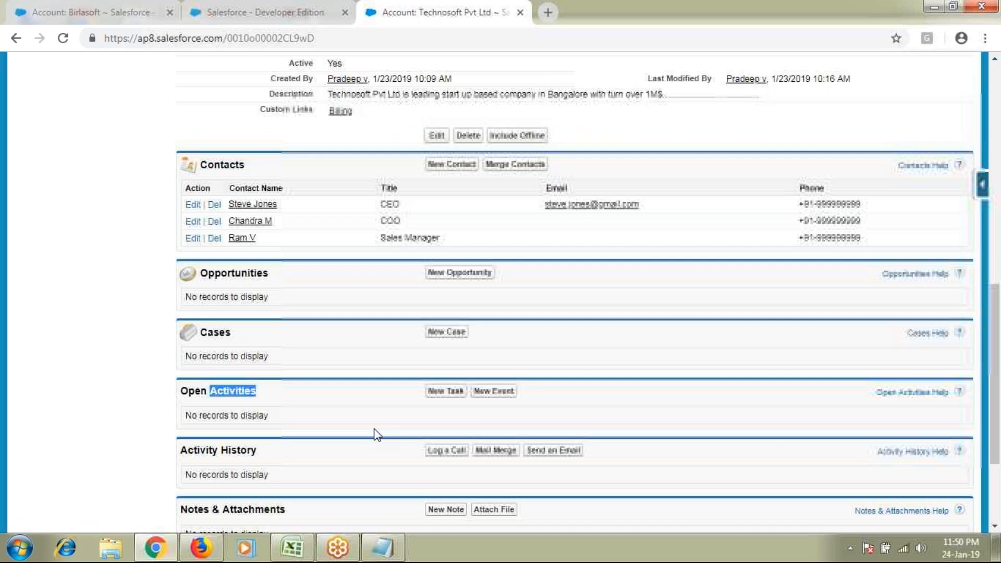
scroll(377, 435, up, 1)
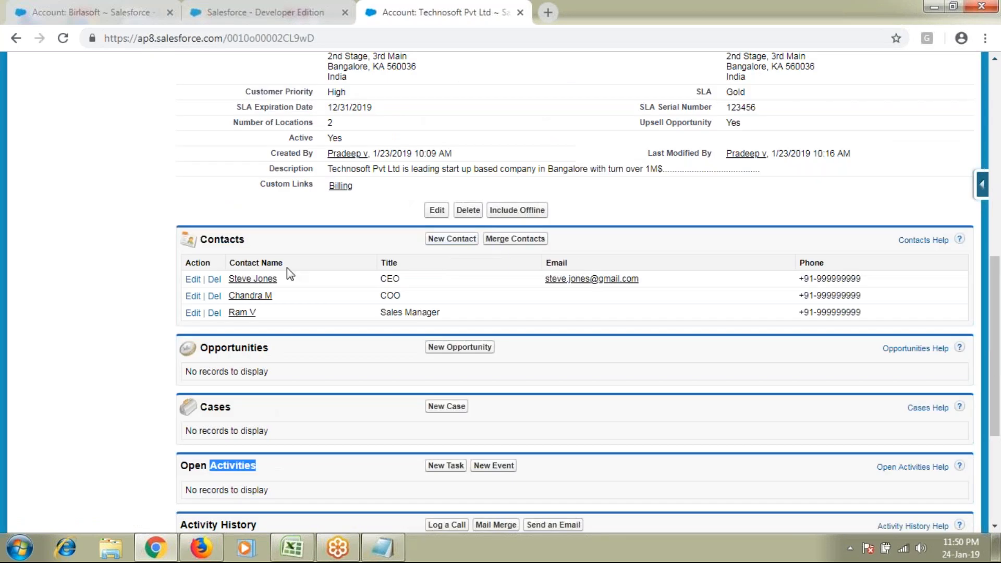
click(253, 279)
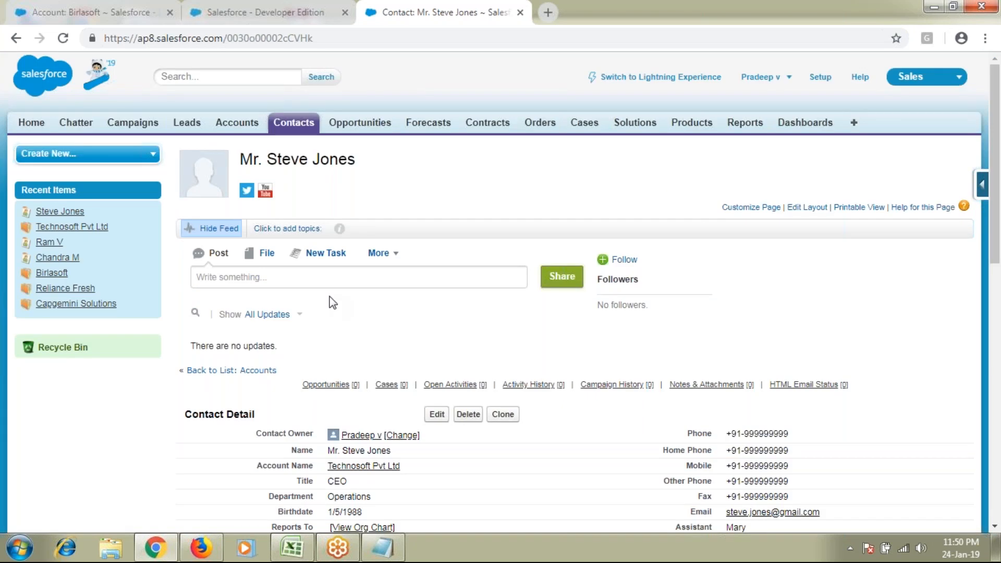
click(437, 414)
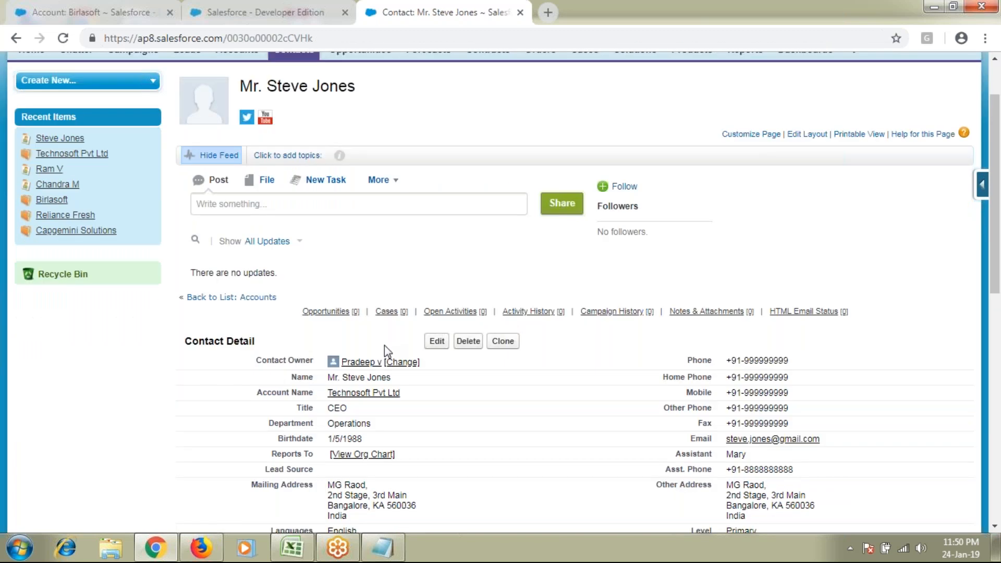
scroll(384, 345, up, 1)
click(294, 123)
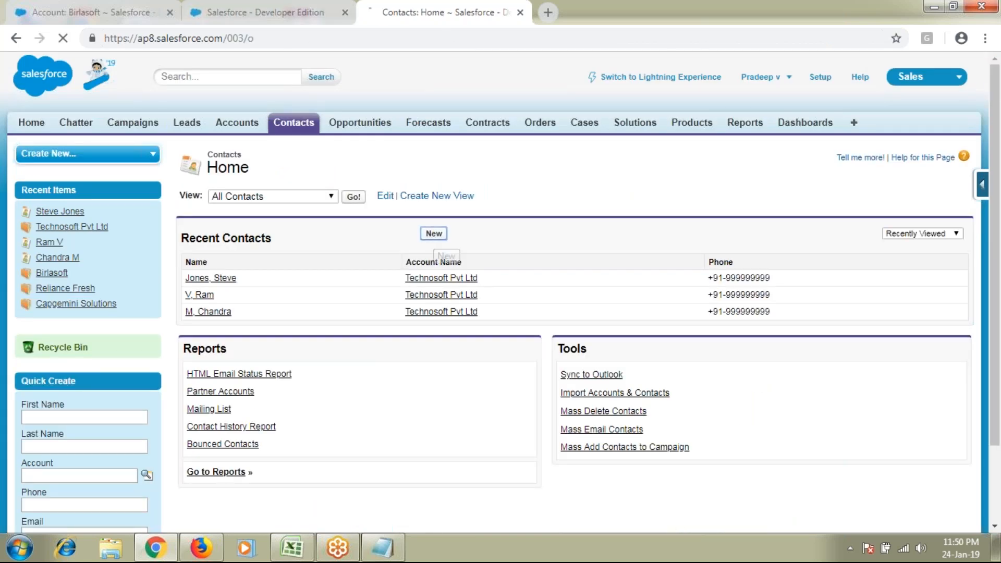
click(434, 233)
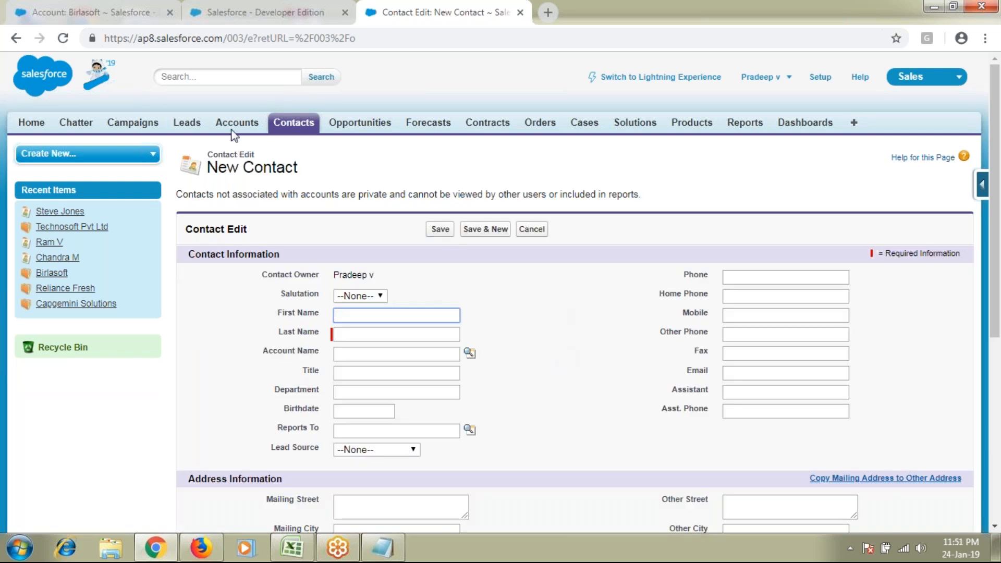
click(295, 124)
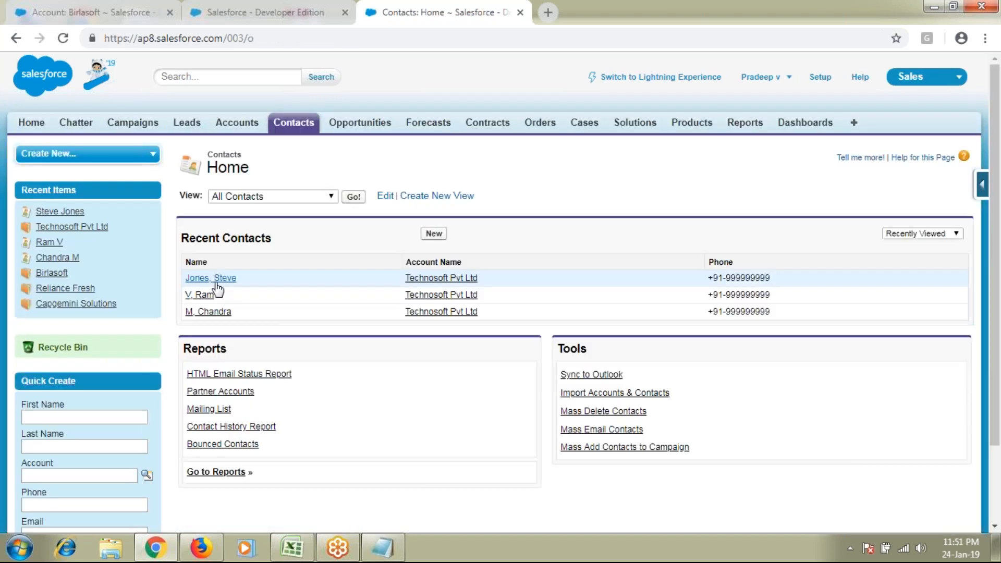
click(217, 281)
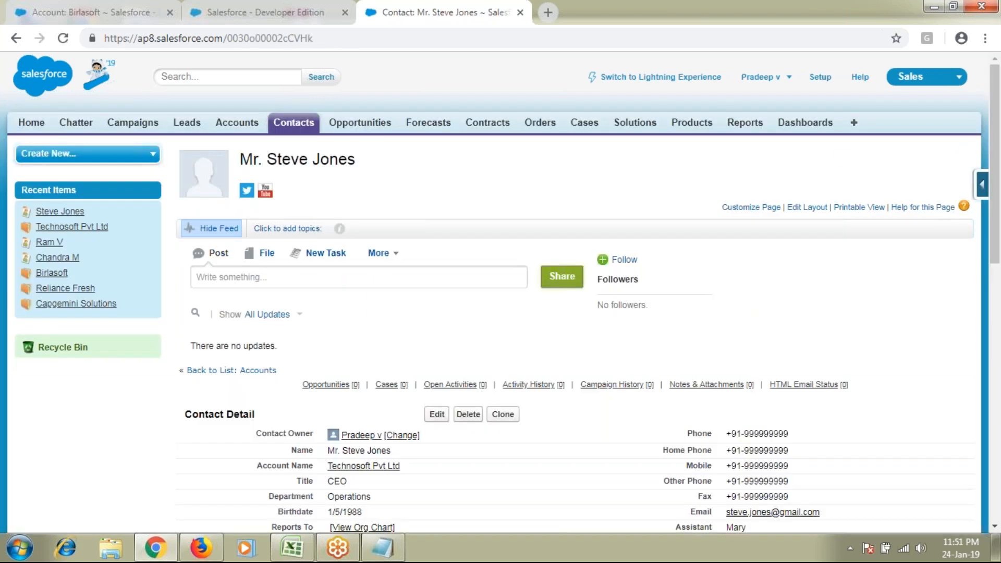
double_click(270, 39)
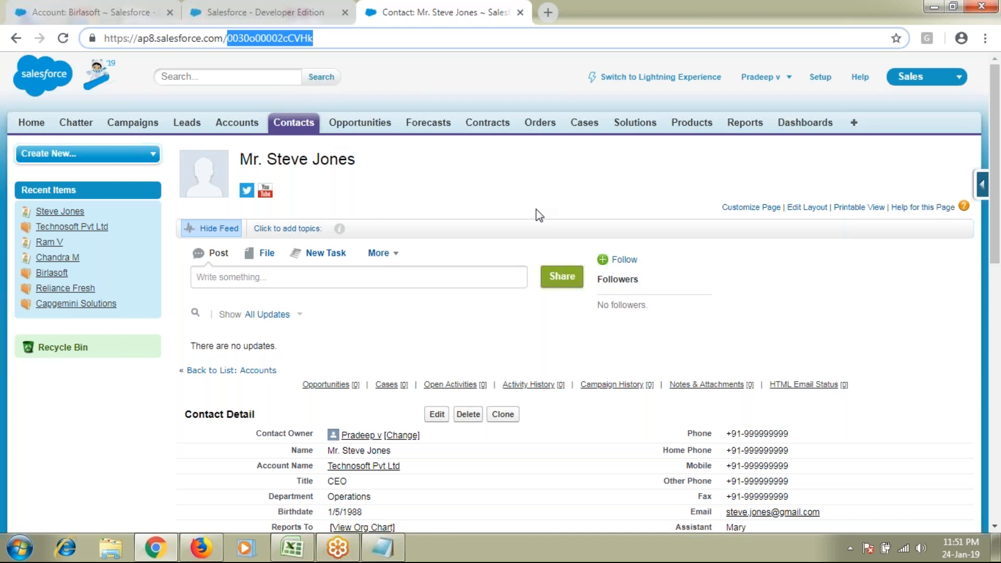
Review the CEO contact's details and clone the record
scroll(536, 209, down, 1)
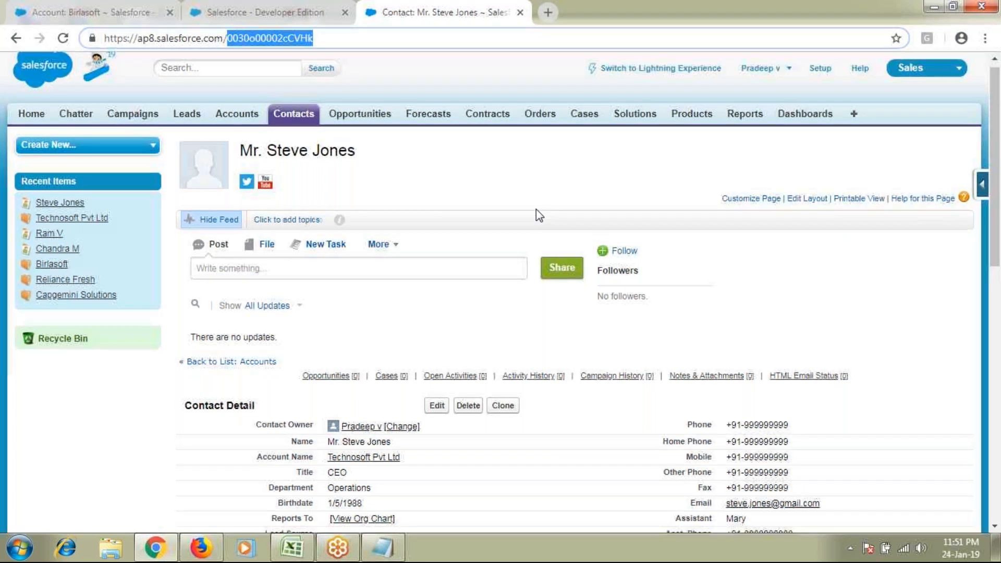
scroll(535, 211, down, 3)
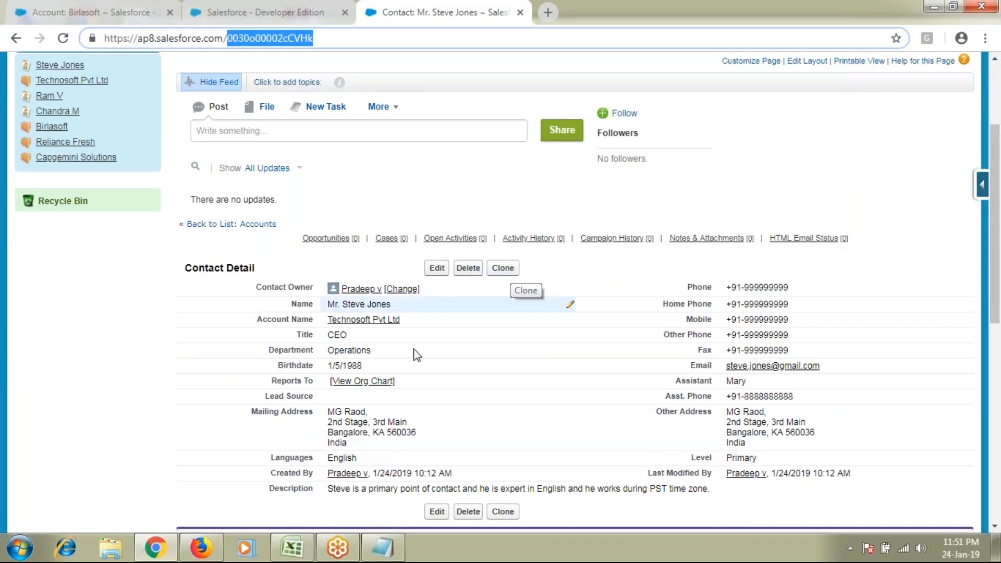
drag(295, 288, 744, 457)
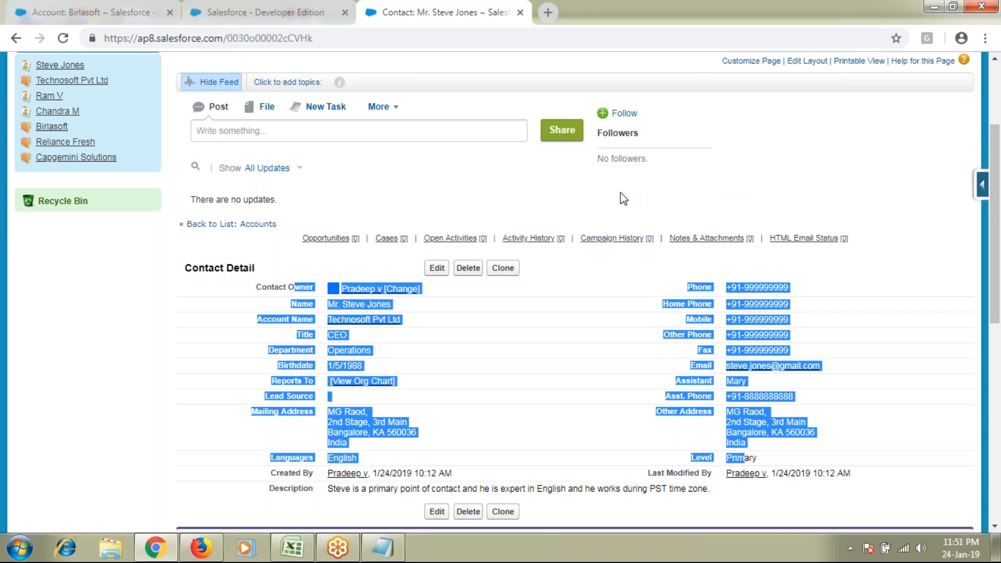
click(580, 221)
click(503, 268)
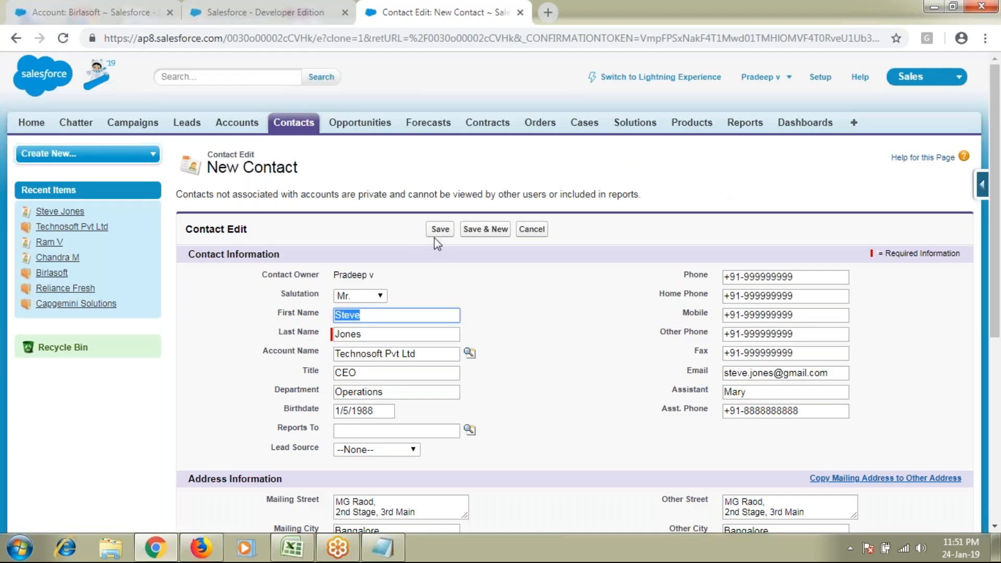
Cancel the cloned contact form and go to Contacts Home
click(532, 229)
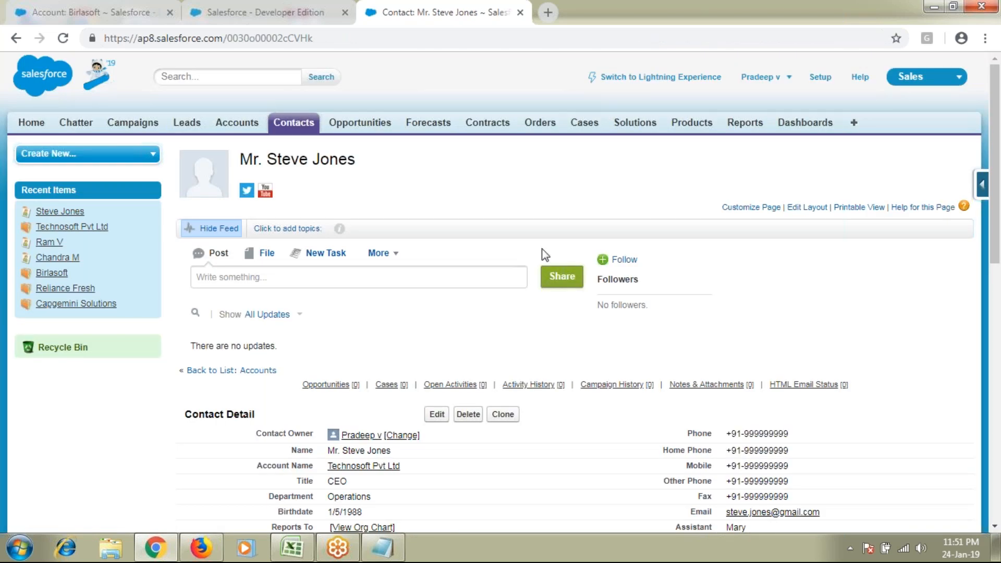
scroll(544, 255, down, 1)
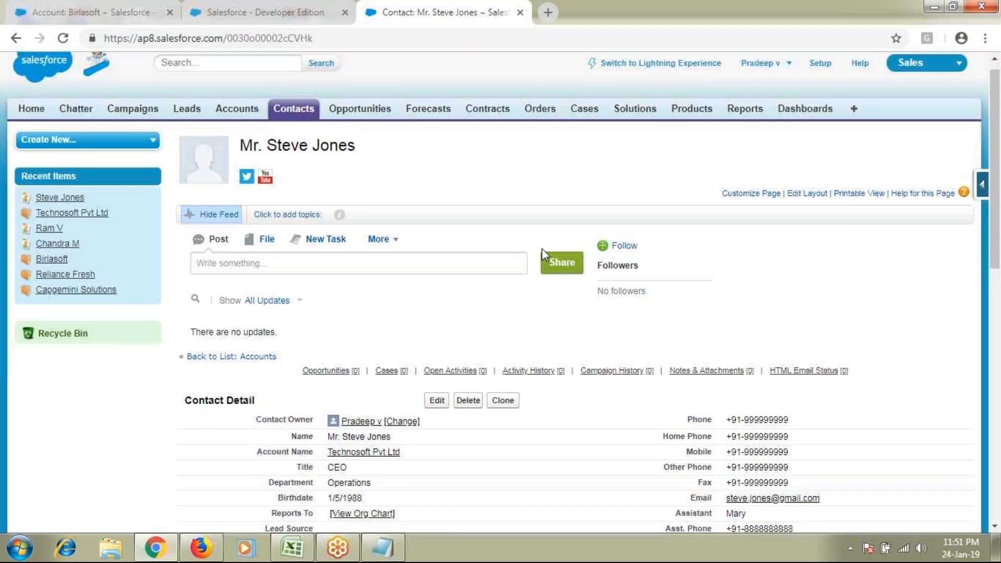
scroll(542, 248, up, 1)
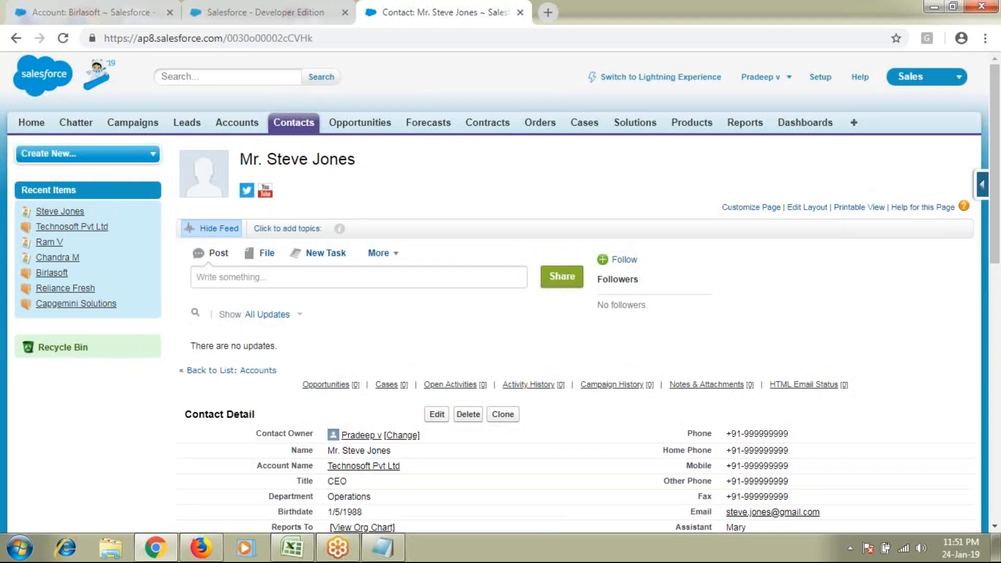
click(294, 123)
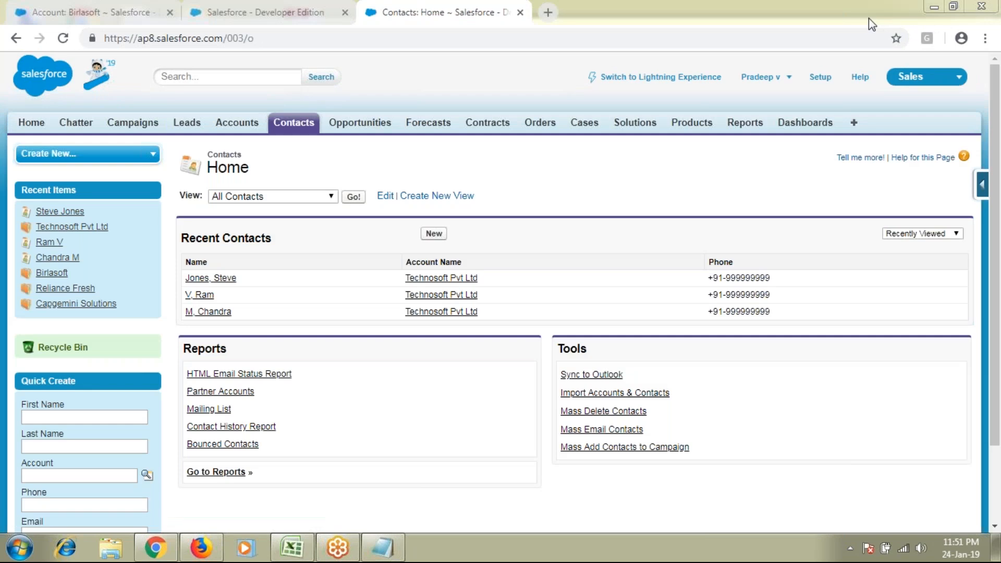
Open the Technosoft Pvt Ltd account from the Accounts home page
click(692, 123)
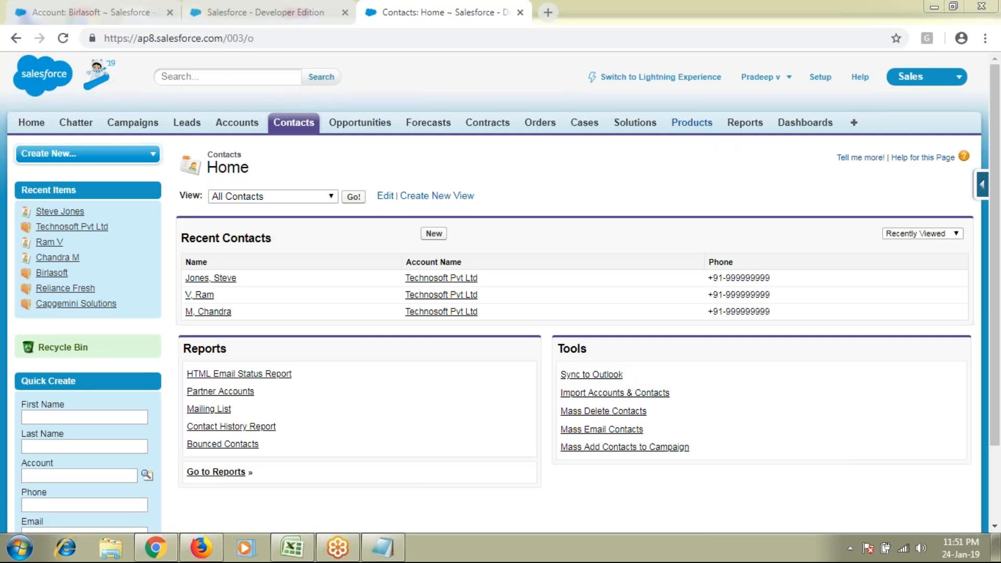
click(248, 125)
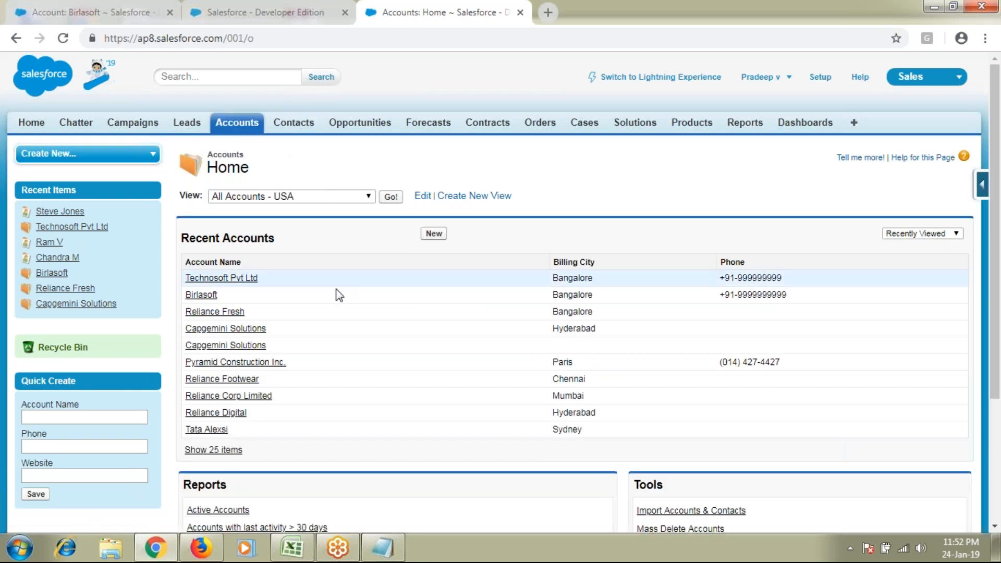
click(221, 278)
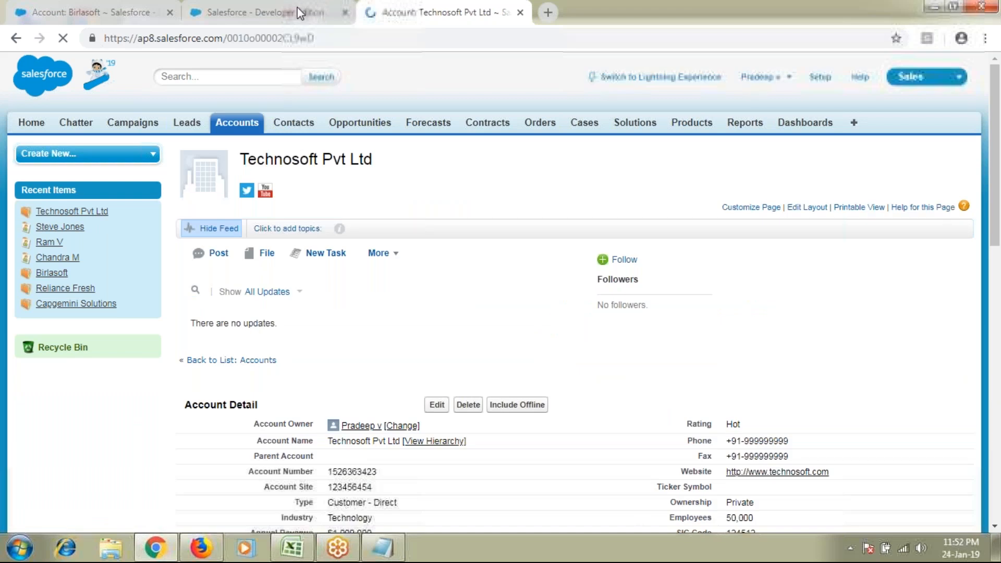
Close the developer edition and Birlasoft browser tabs and check the Opportunities list
click(344, 13)
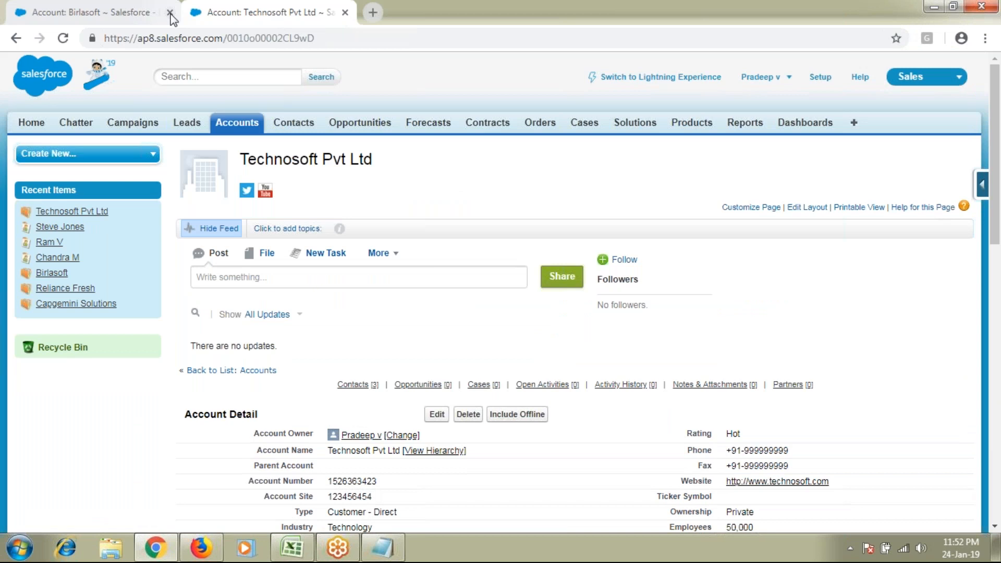
click(170, 15)
scroll(227, 238, down, 10)
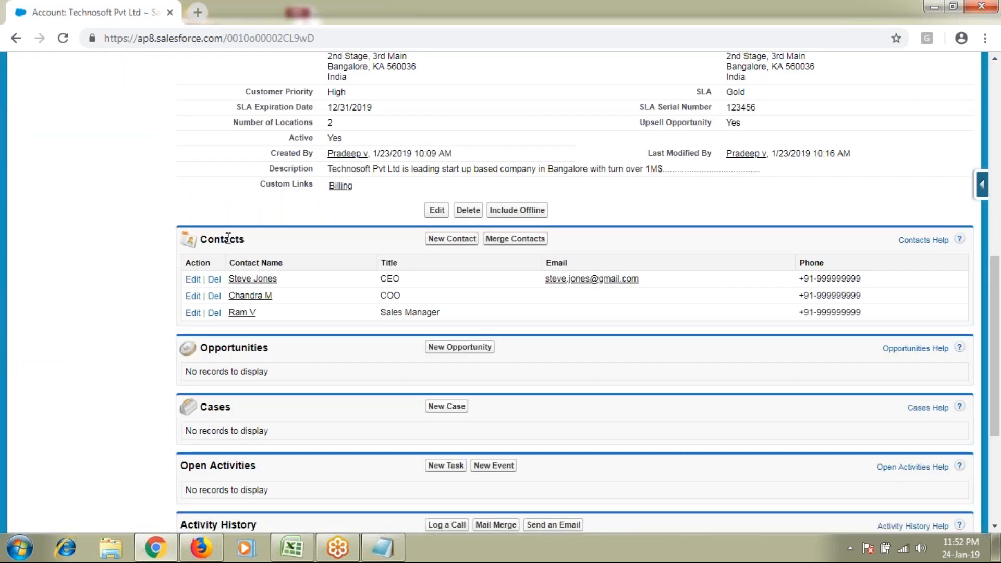
scroll(228, 238, up, 10)
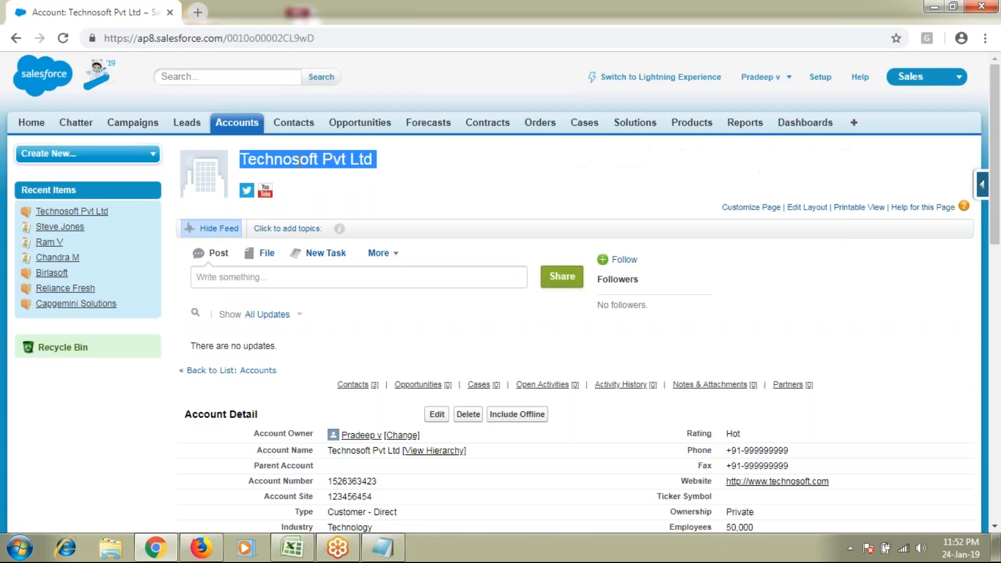
scroll(269, 326, down, 7)
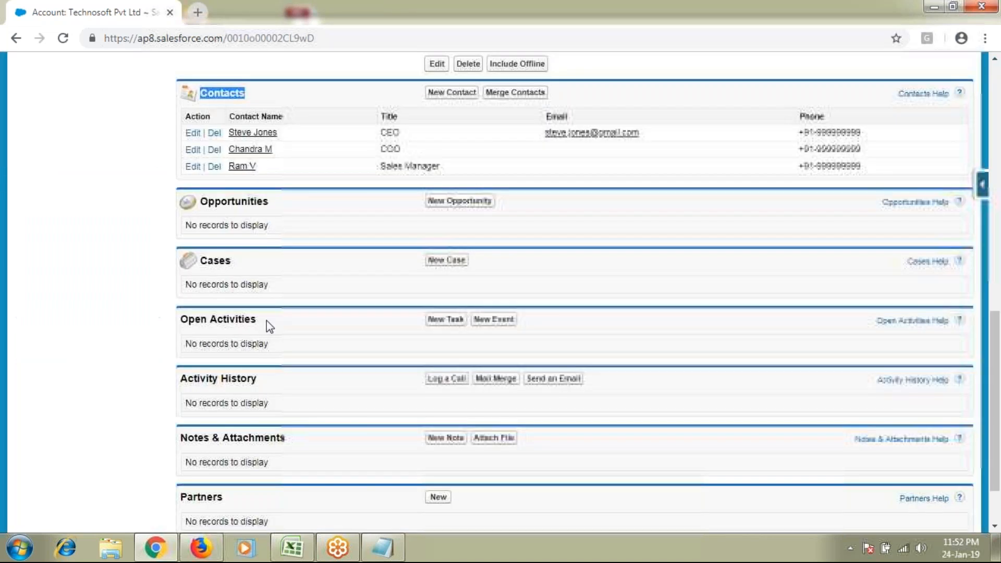
double_click(234, 201)
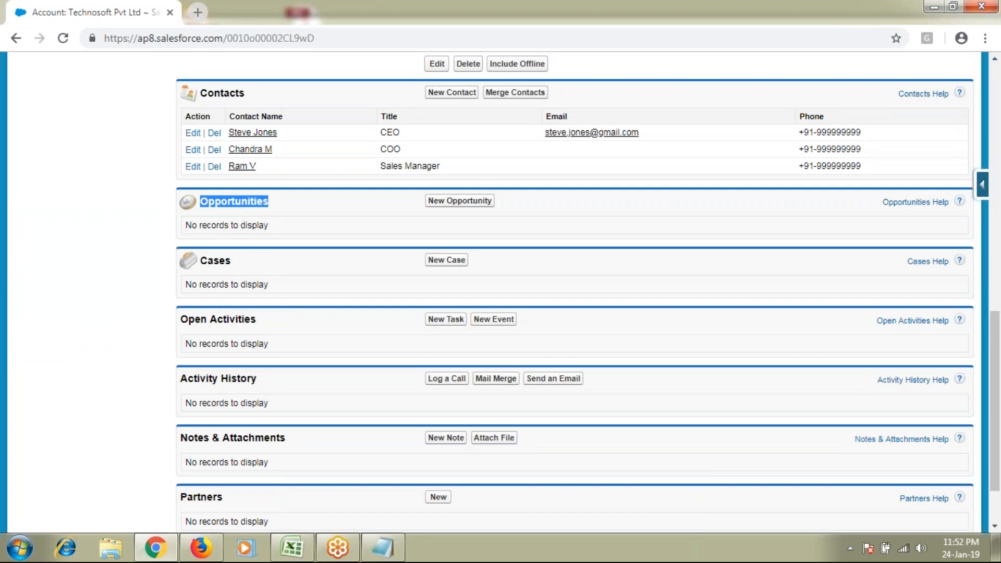
click(787, 23)
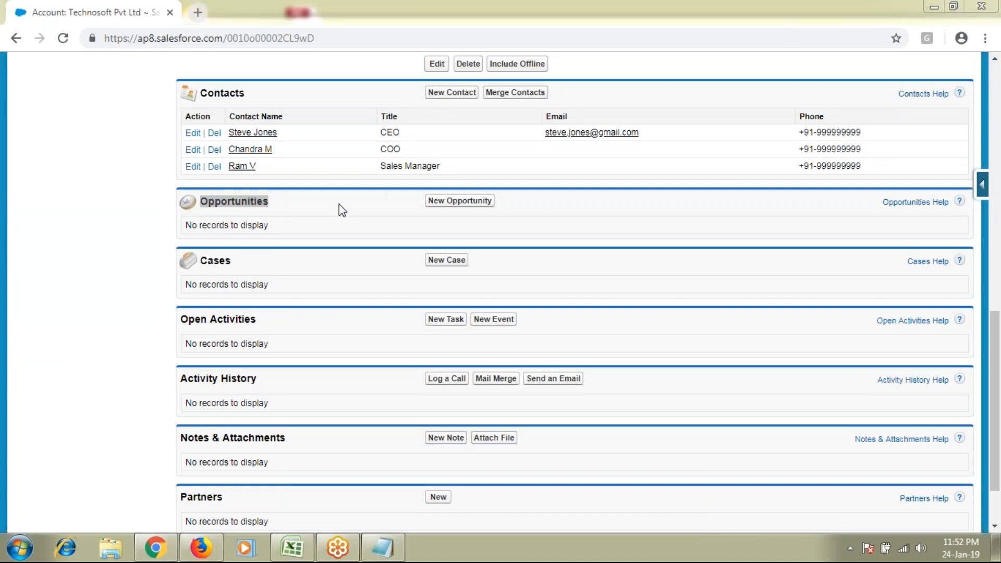
click(385, 552)
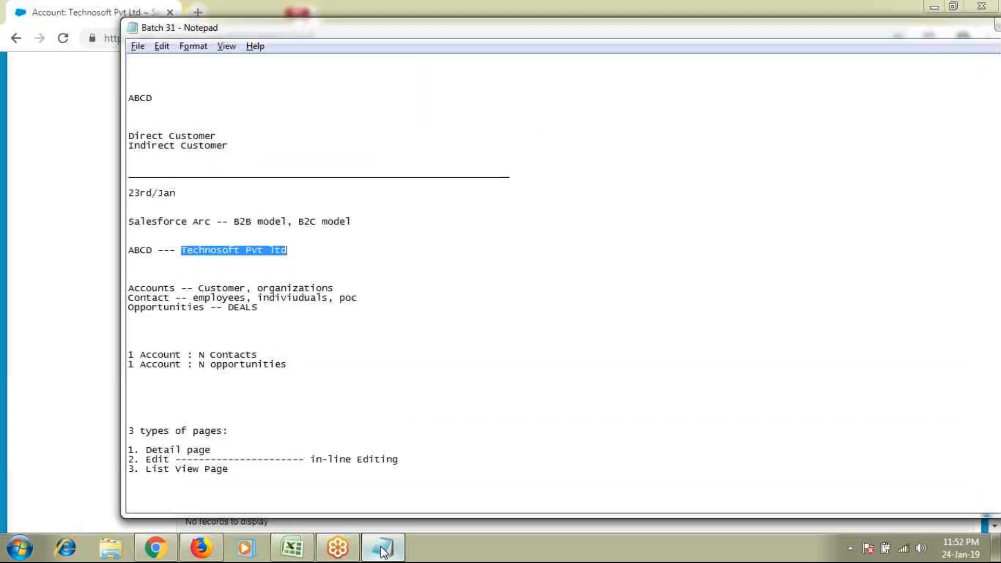
double_click(248, 308)
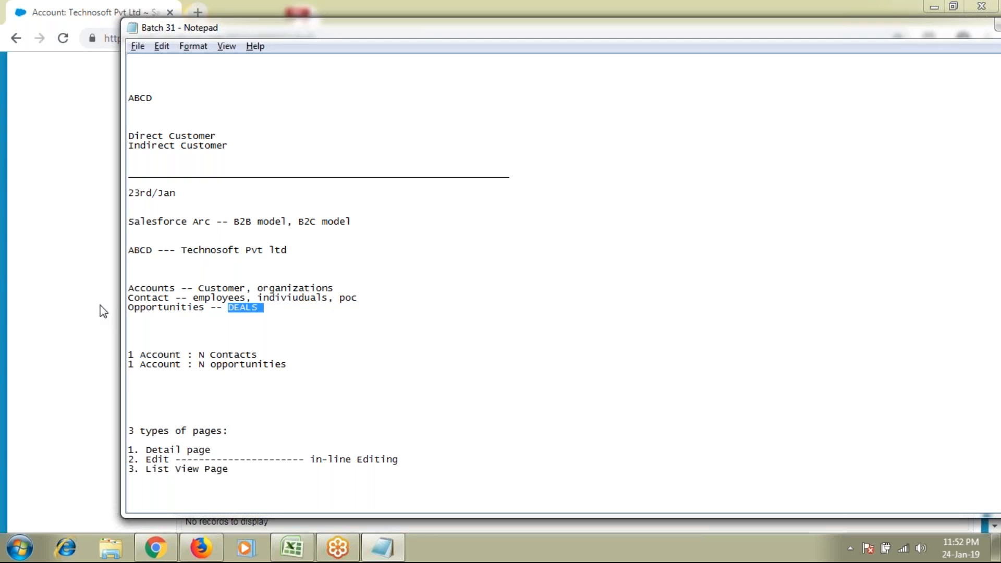
click(46, 305)
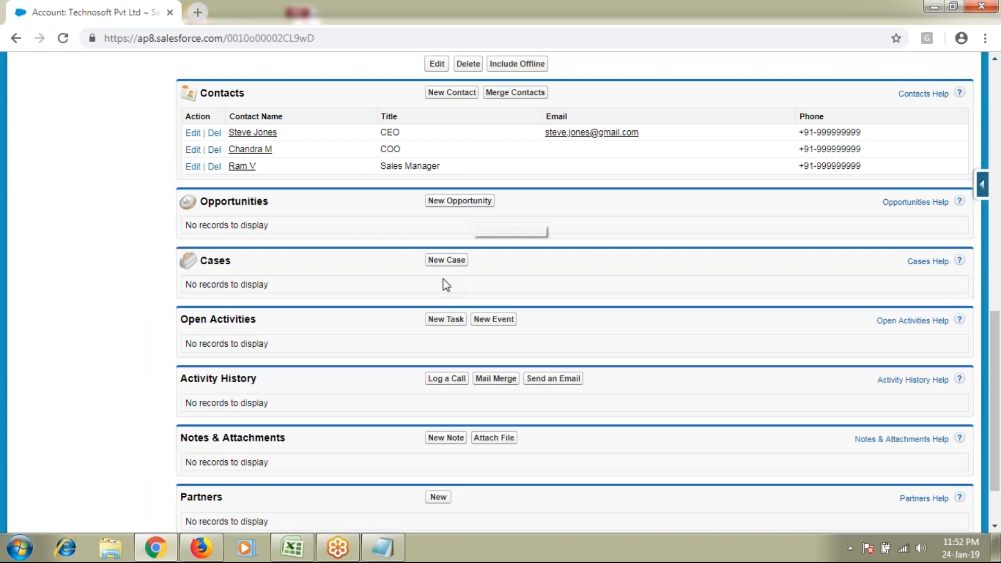
Start a new opportunity from the account's Opportunities related list
scroll(446, 284, up, 1)
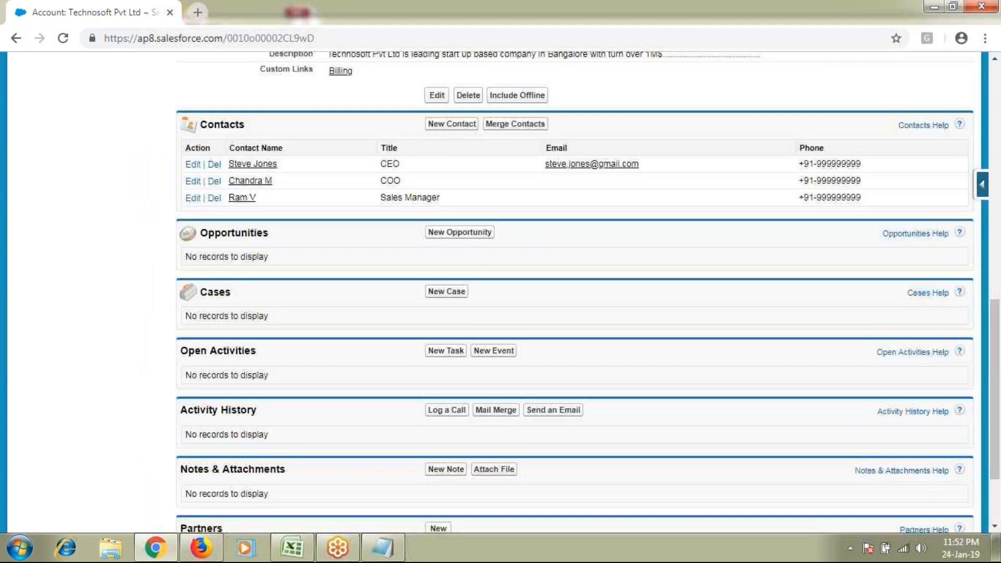
scroll(320, 151, up, 6)
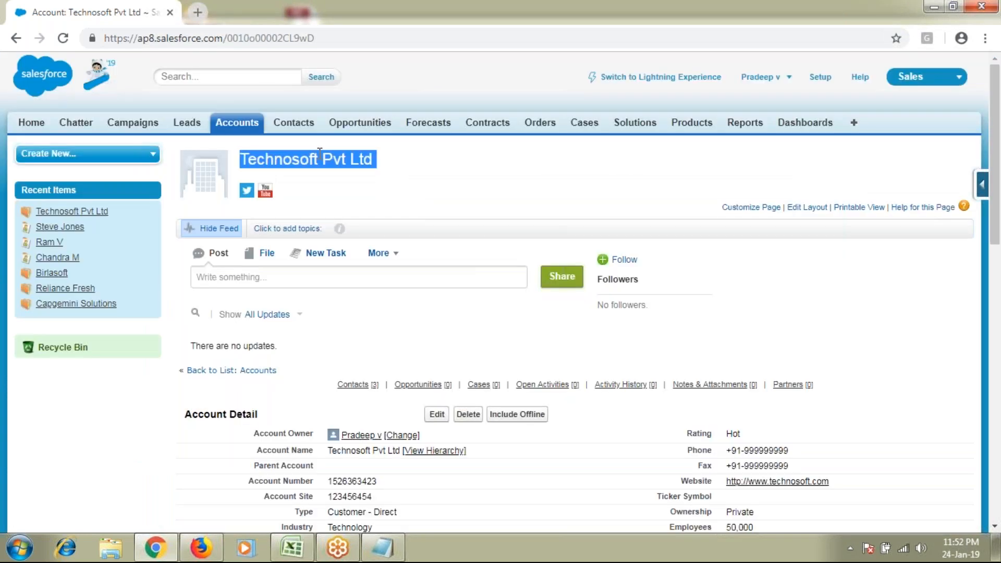
scroll(489, 352, down, 6)
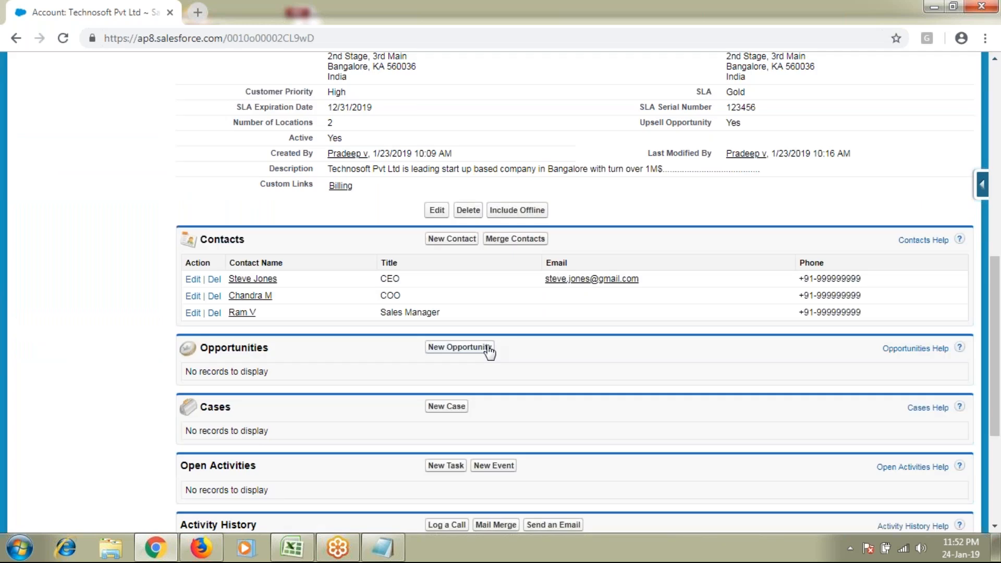
click(489, 348)
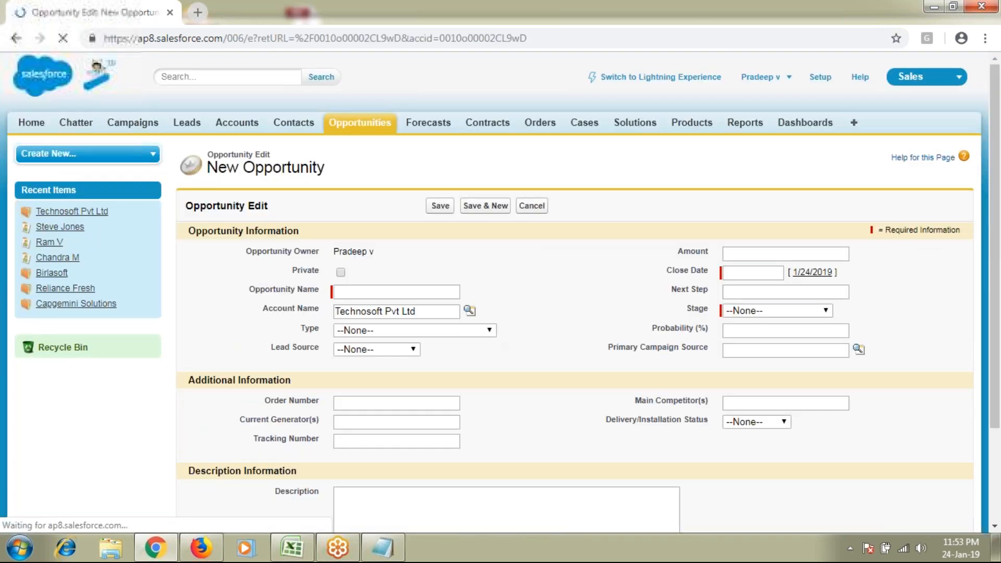
Mark the new opportunity as Private
scroll(920, 309, down, 3)
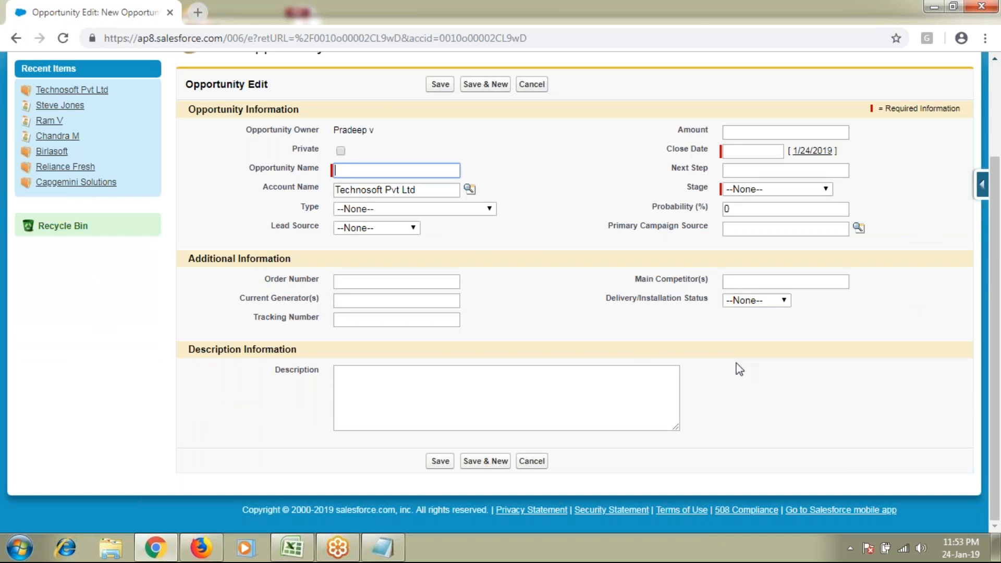
scroll(739, 369, up, 1)
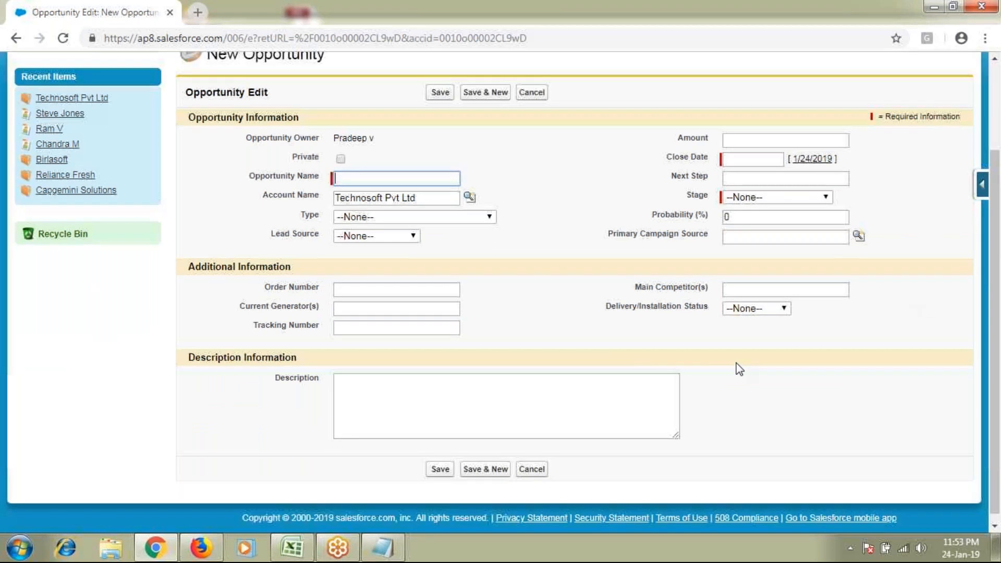
drag(292, 223, 330, 226)
click(342, 225)
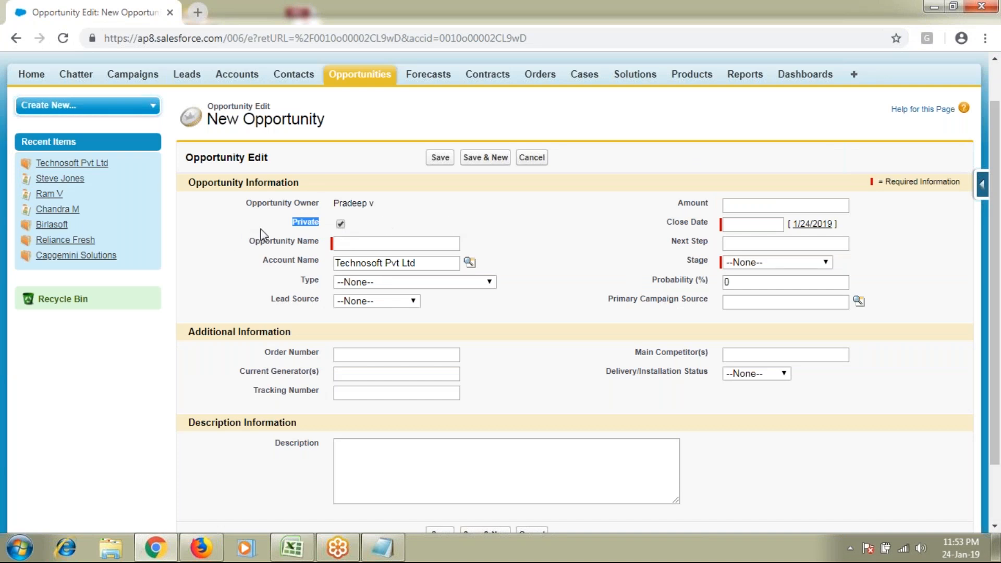
click(256, 210)
drag(261, 204, 423, 210)
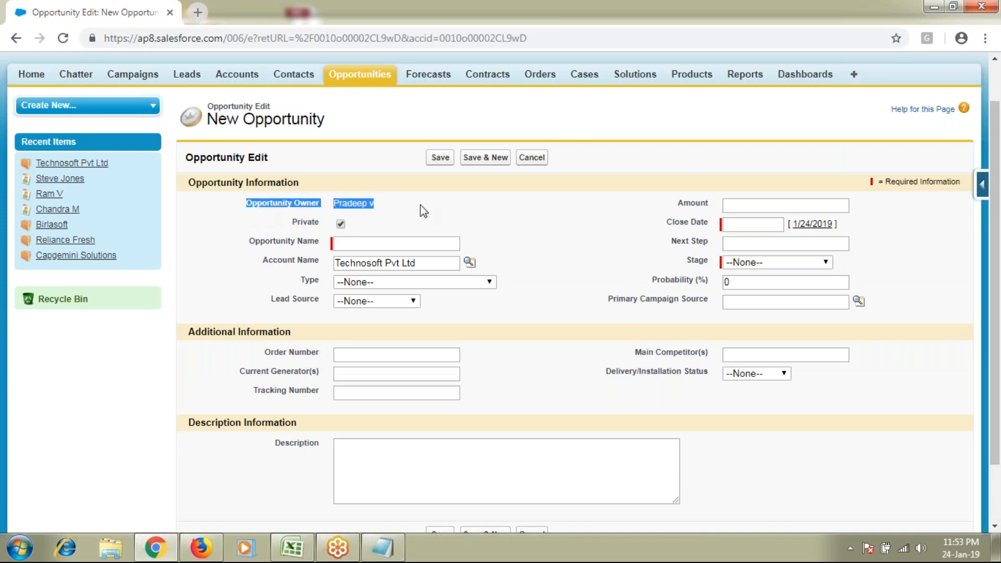
click(355, 237)
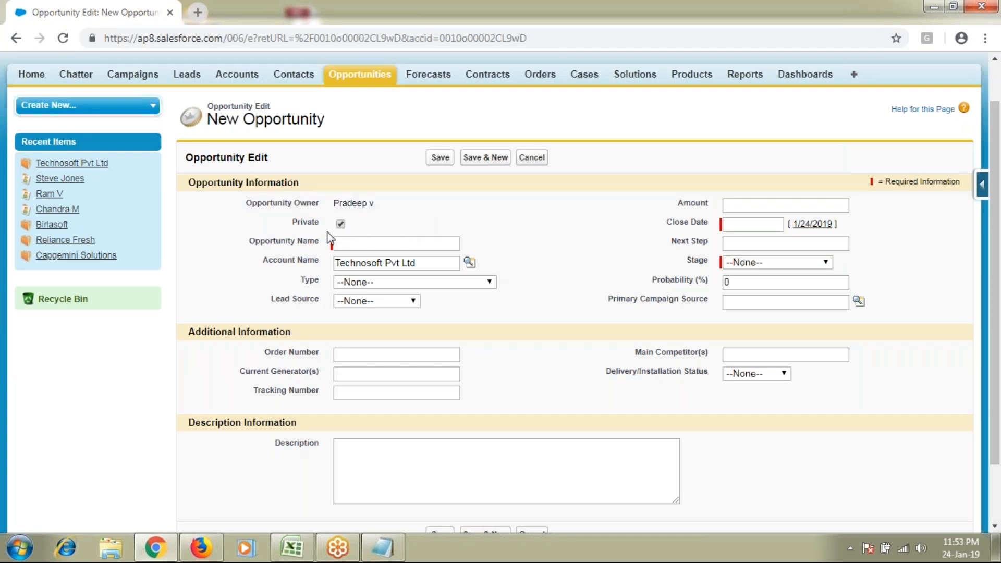
click(340, 225)
click(340, 226)
Review the form's field labels and the opportunity owner's name
click(371, 220)
drag(448, 242, 663, 378)
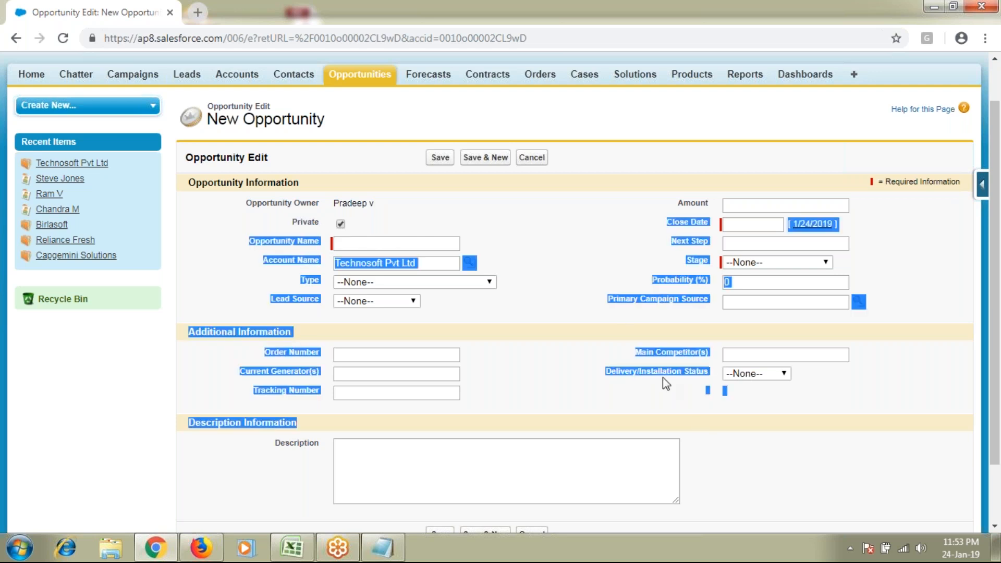
click(579, 250)
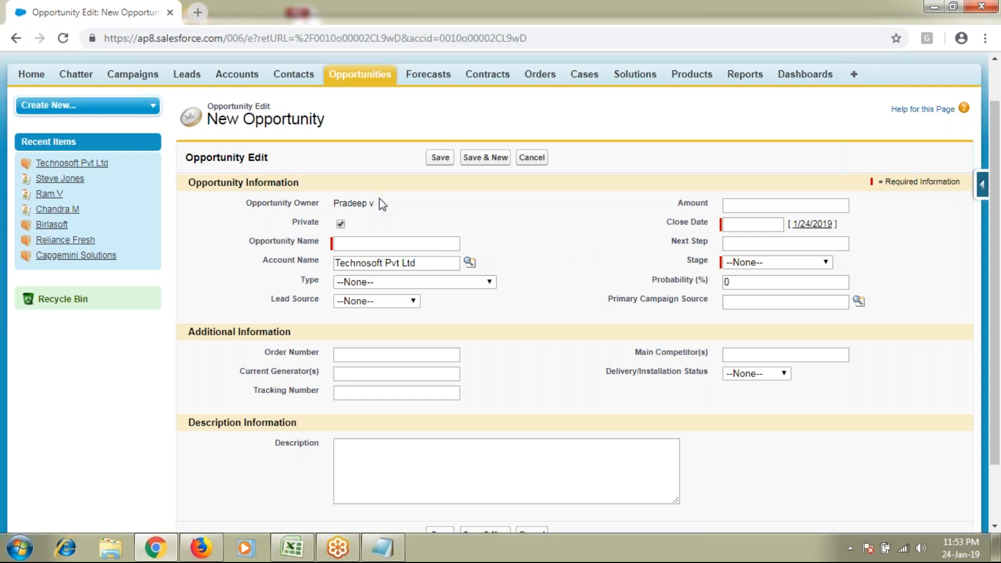
drag(374, 203, 242, 212)
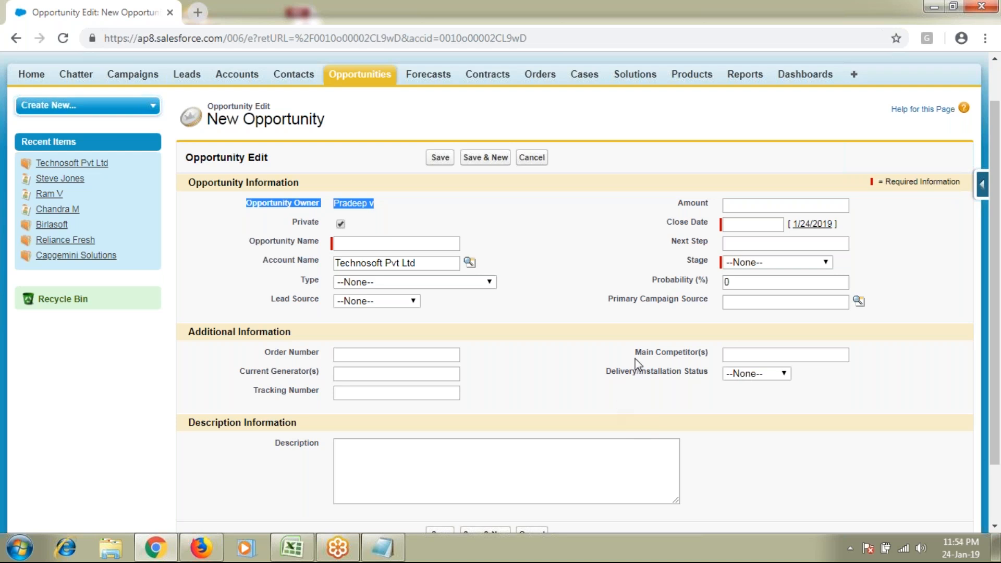
Enter 'Laptop 5151N series' as the Opportunity Name
click(309, 227)
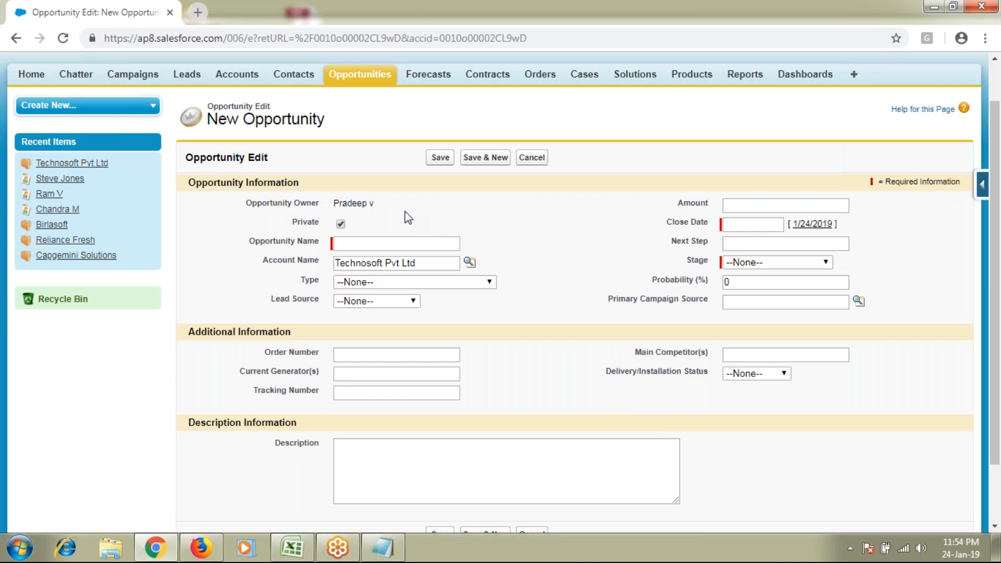
drag(372, 203, 333, 203)
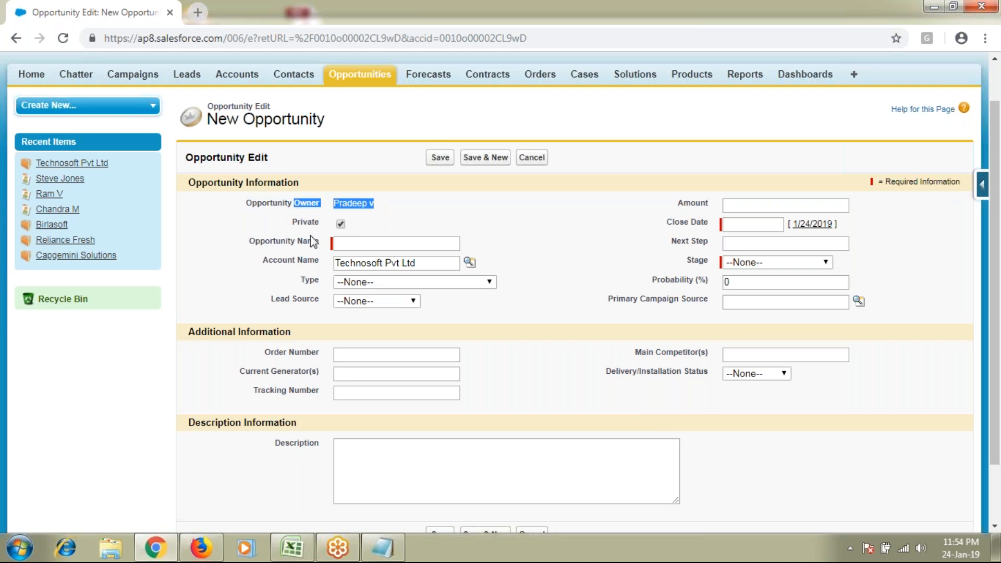
click(336, 237)
click(341, 224)
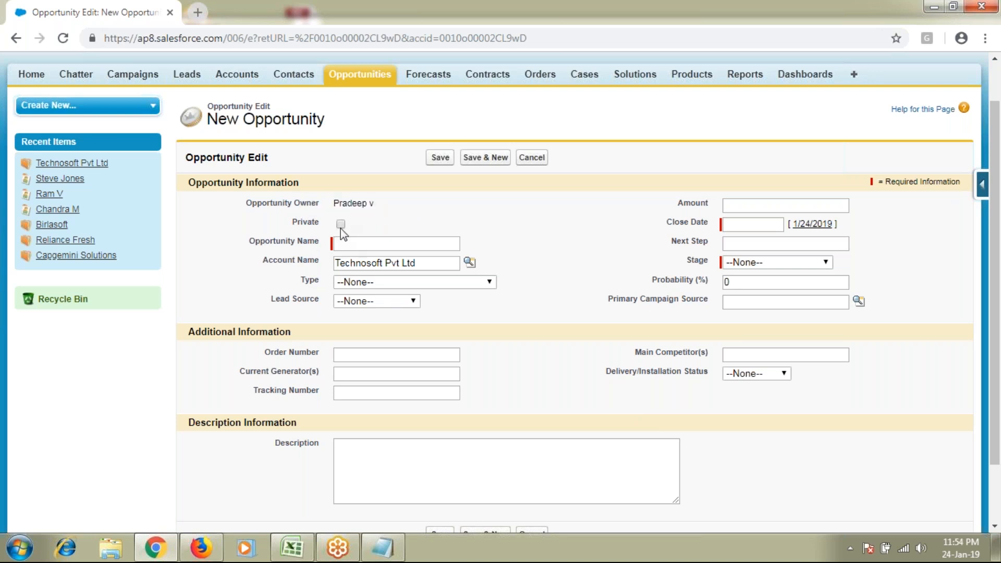
click(348, 242)
text(Laptop 5151N series)
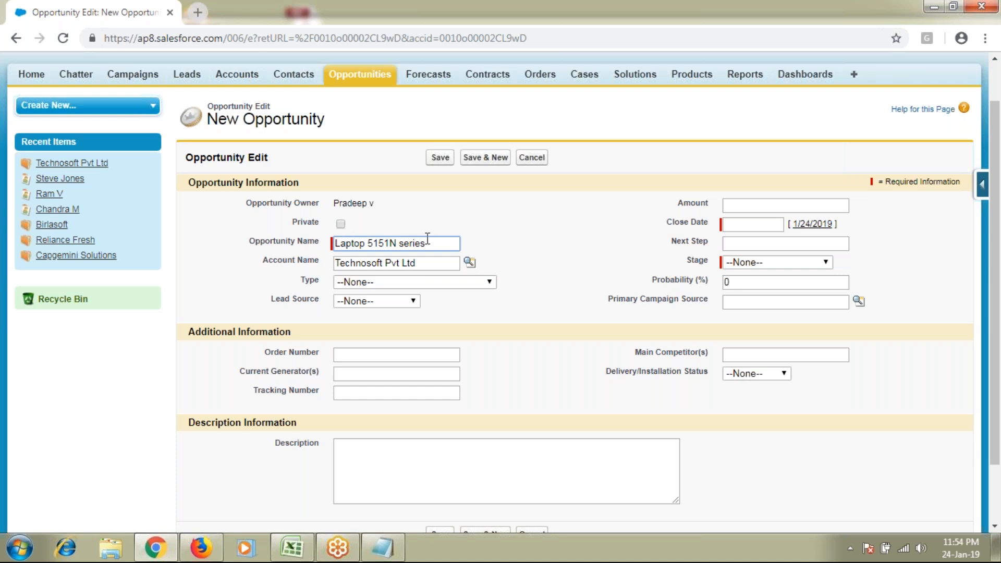
key(ctrl+shift+Left)
key(ctrl+shift+Left)
key(ctrl+shift+Left)
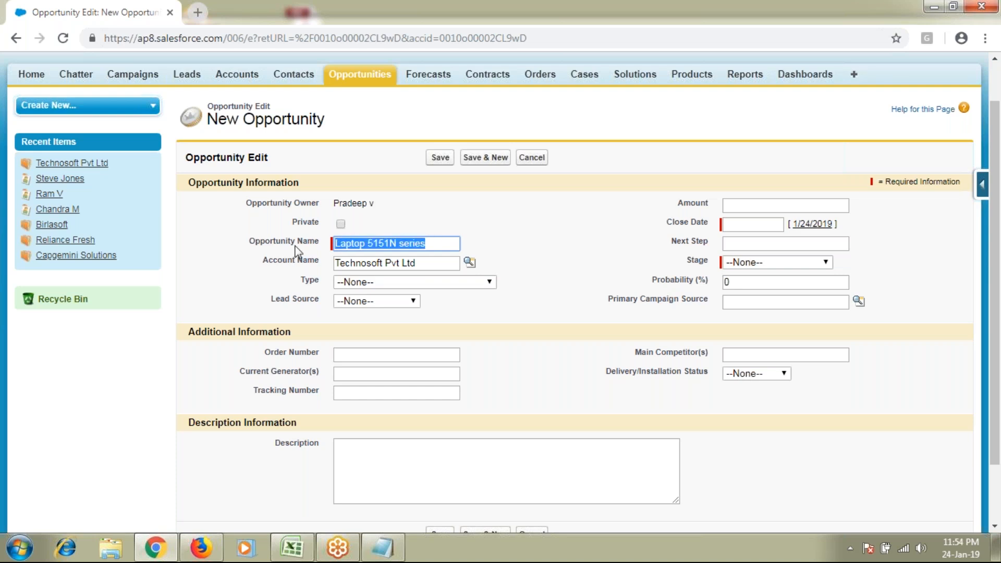
Enter an Amount of 10000, then point out Close Date, Stage and Probability
click(751, 206)
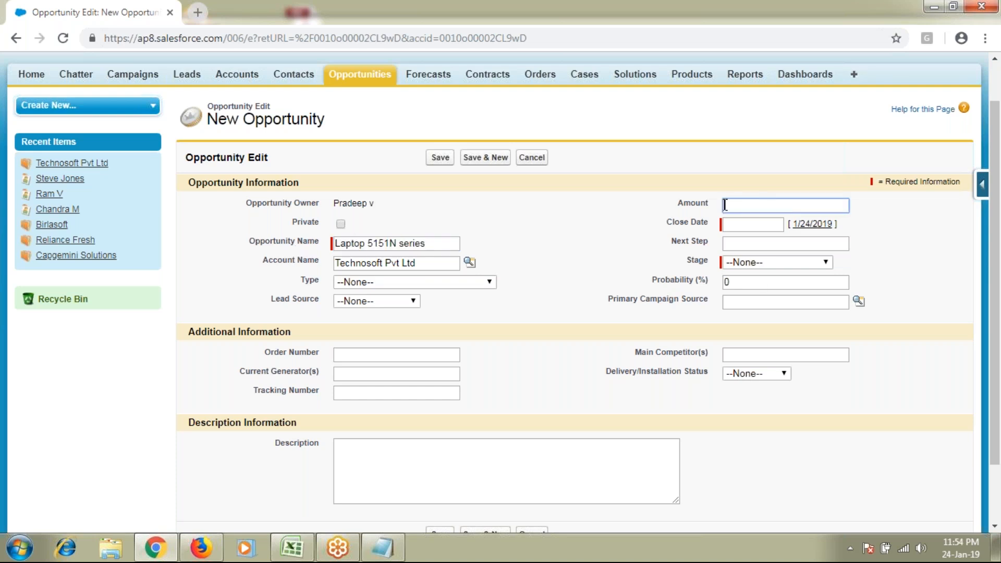
text(10000)
drag(667, 223, 713, 229)
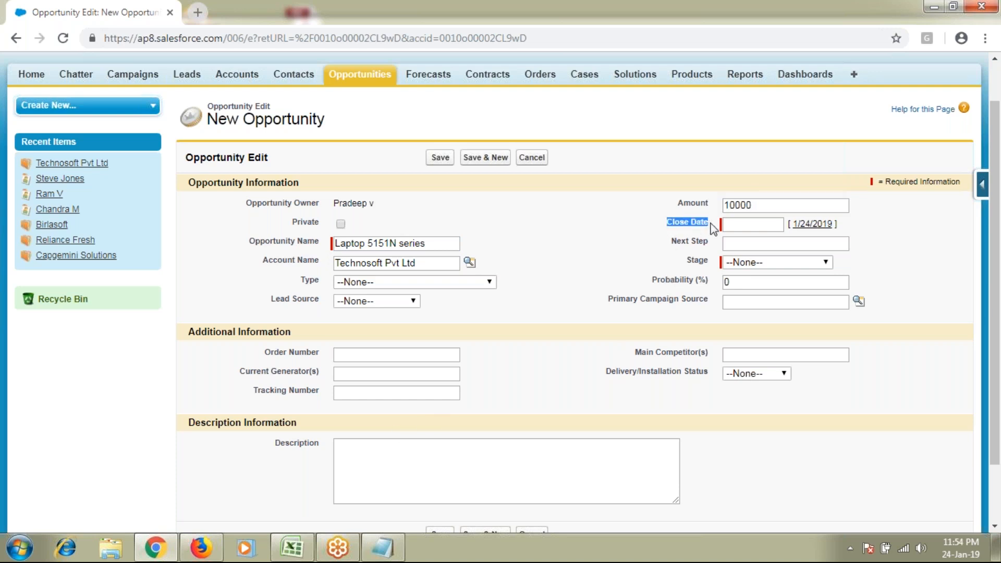
drag(684, 260, 709, 263)
drag(650, 281, 715, 275)
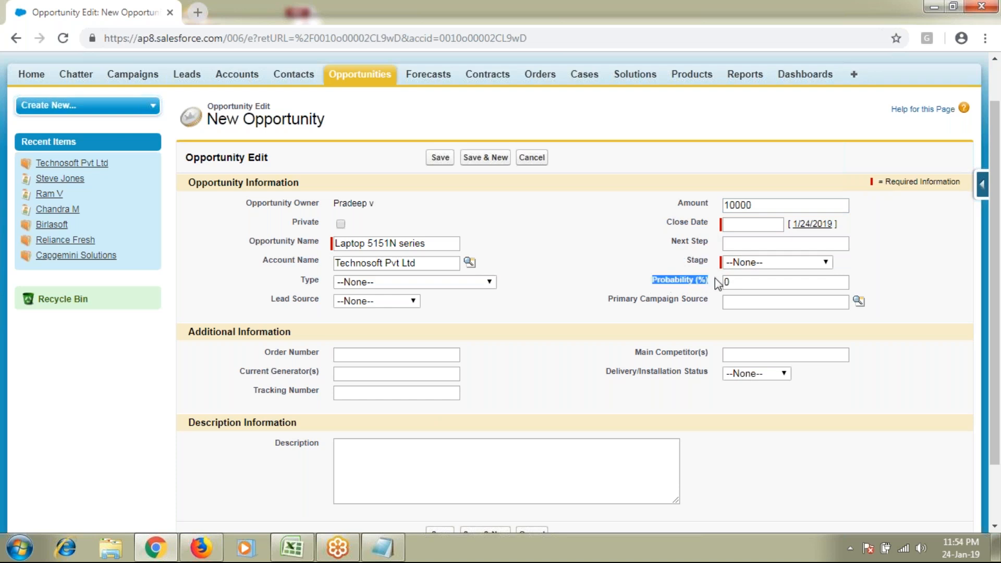
Add the line 'SDLC -- Software Dev life cycle' to the Batch 31 notes
click(379, 550)
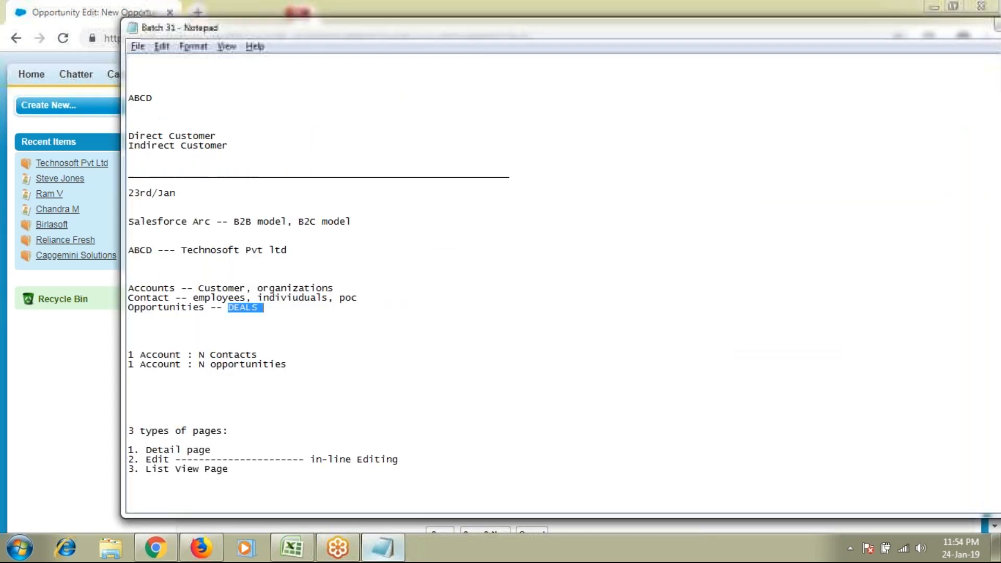
scroll(402, 434, down, 14)
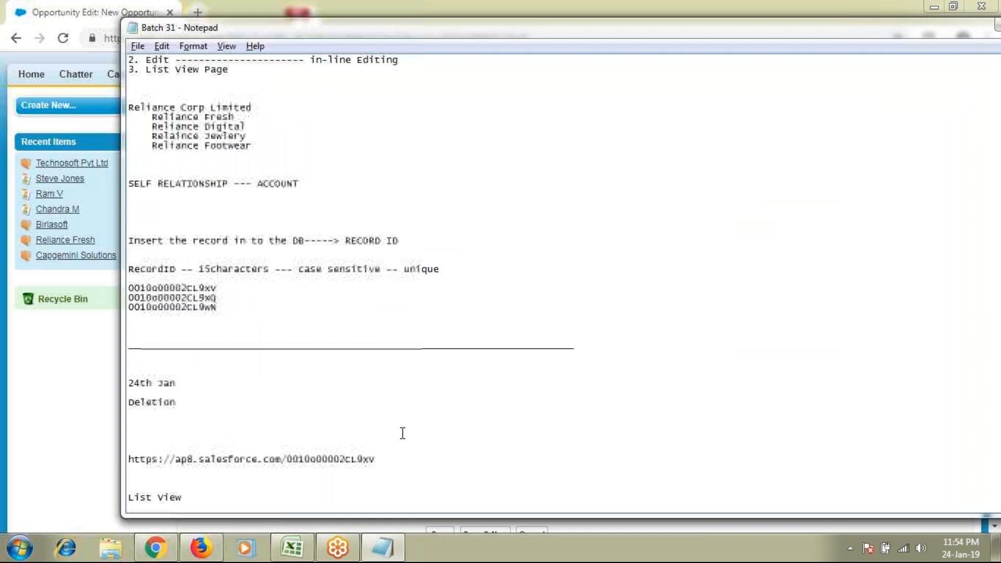
scroll(402, 434, down, 6)
click(284, 404)
text(SDLC)
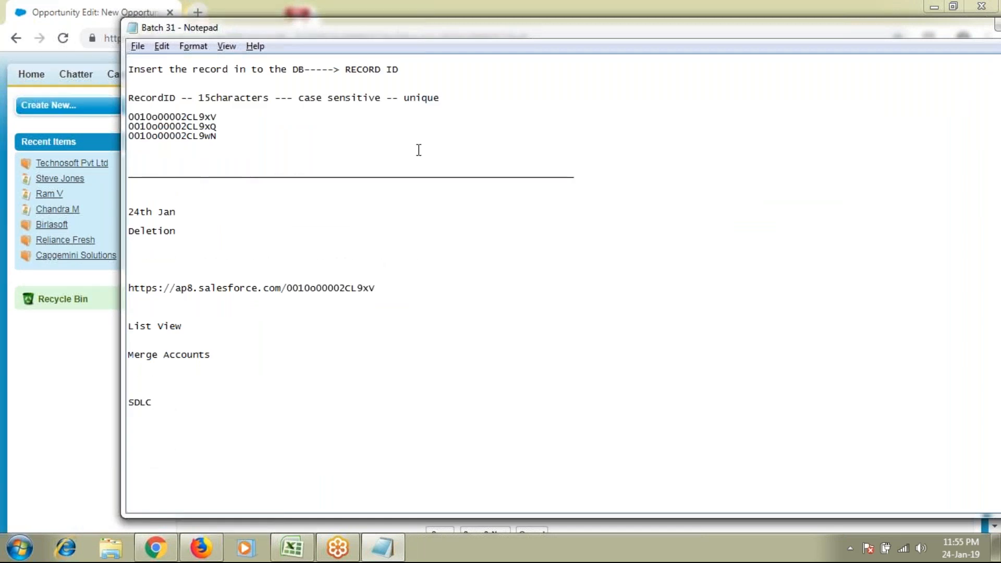
text( -- Software Dev life cu)
text(cl)
key(BackSpace)
key(BackSpace)
key(BackSpace)
text(ycle)
key(Return)
key(Return)
key(Return)
key(Return)
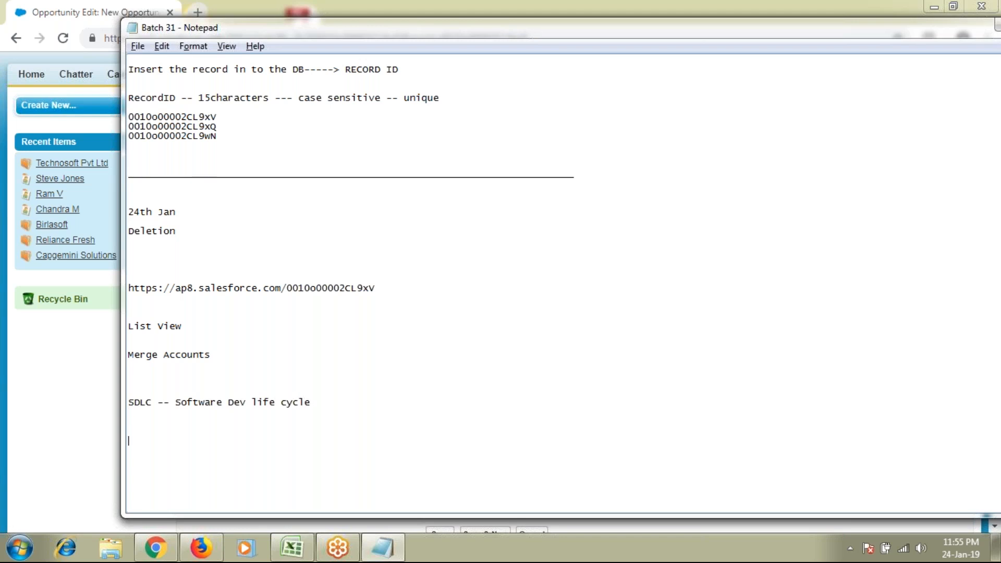
List the phases Requirements, Analyze, Design, Build, Testing, Migration, Support below it
scroll(323, 383, down, 2)
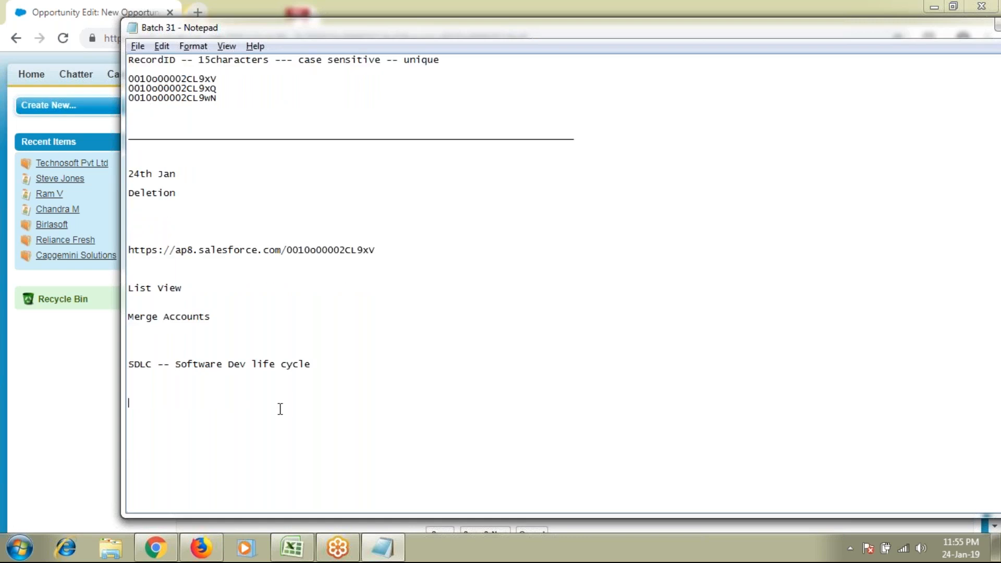
text(Requirements)
key(Return)
text(Ana)
key(BackSpace)
key(BackSpace)
text(nalyze)
key(Return)
text(Design)
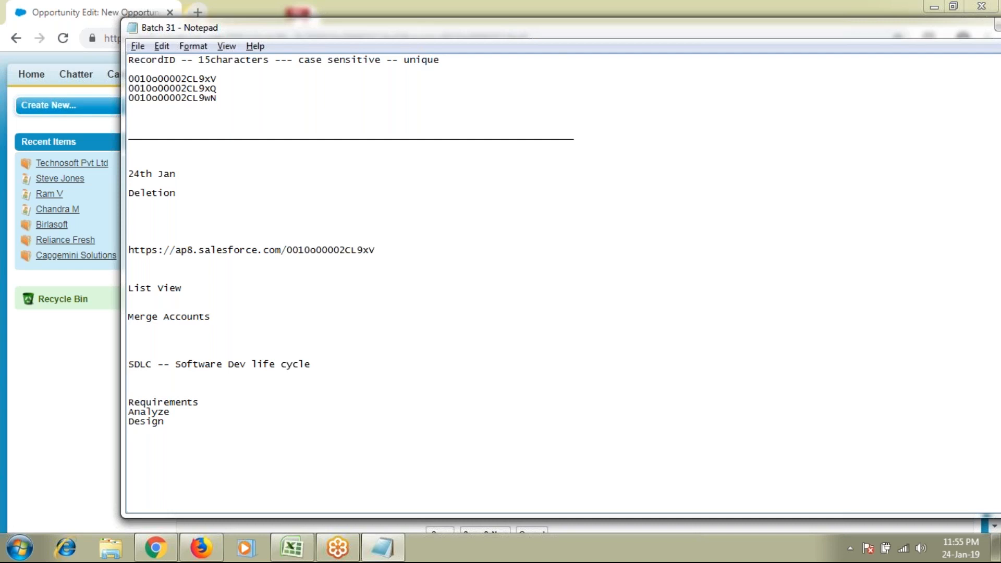
key(Return)
text(Build)
key(Return)
text(Testing)
key(Return)
text(Deploy)
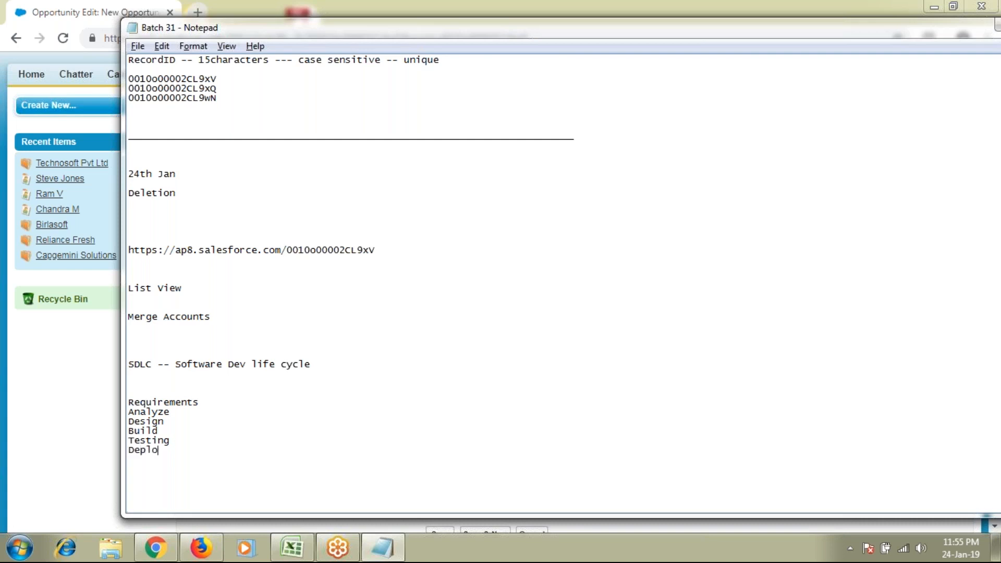
key(BackSpace)
key(BackSpace)
key(BackSpace)
key(BackSpace)
key(BackSpace)
key(BackSpace)
text(Mig)
text(ration )
text(Suppor)
text(t)
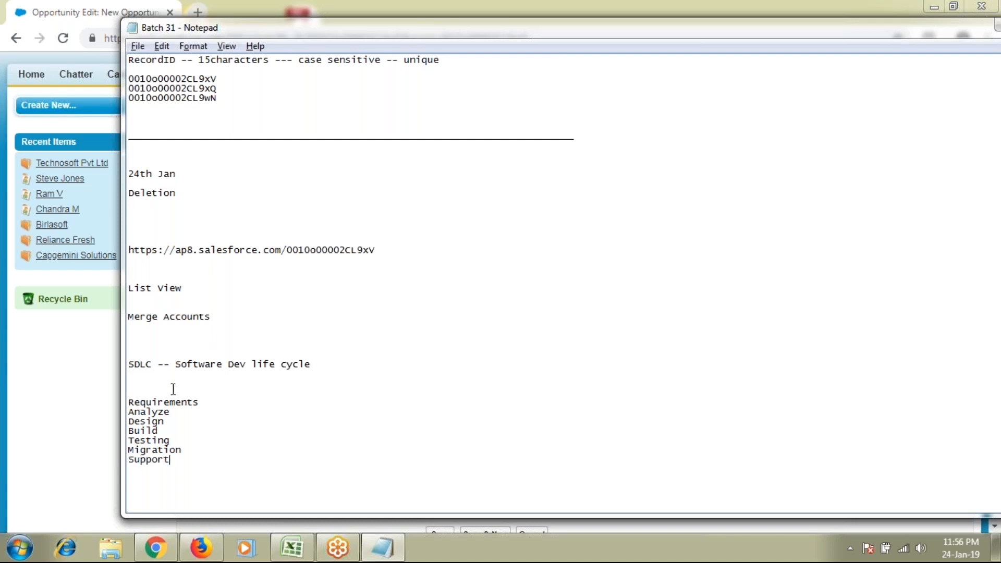
Walk through the SDLC phase words in Notepad, then return to the opportunity form
drag(128, 391, 195, 461)
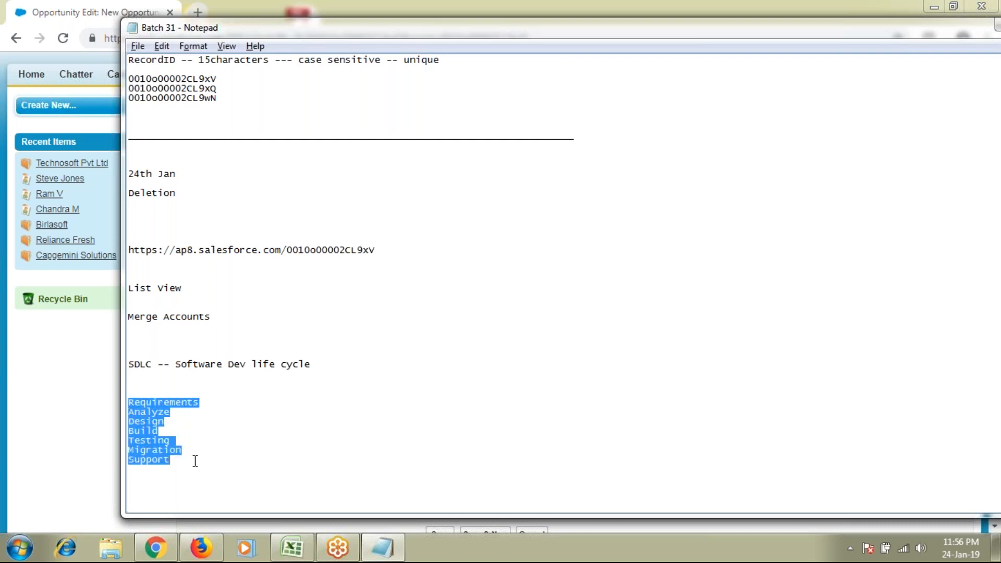
double_click(175, 403)
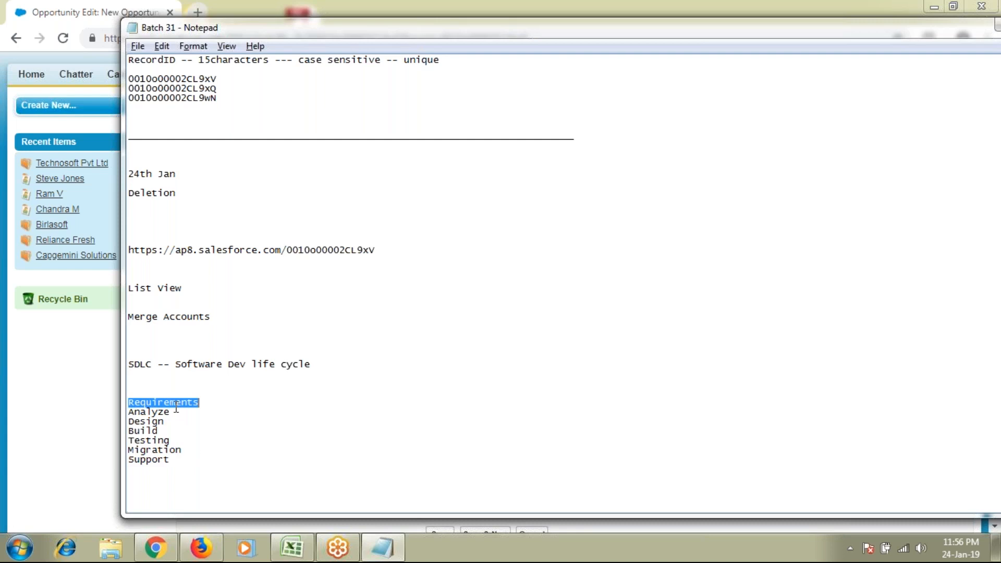
double_click(154, 412)
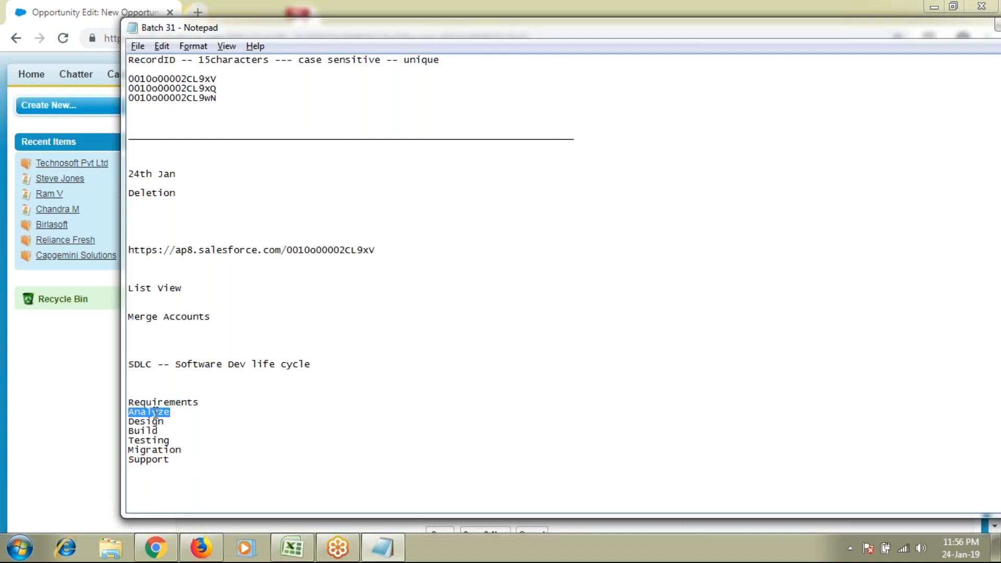
click(147, 442)
double_click(156, 422)
double_click(154, 402)
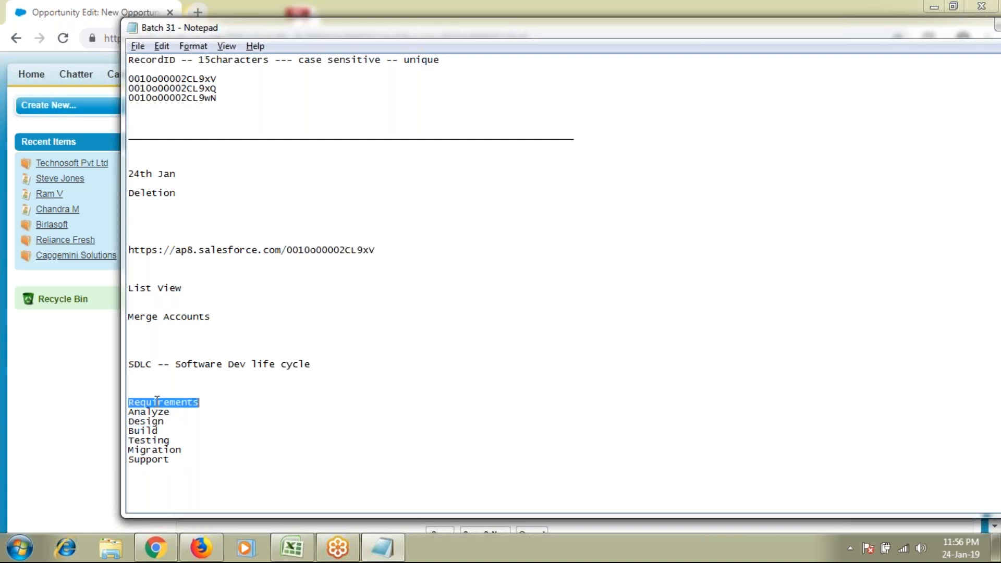
double_click(158, 450)
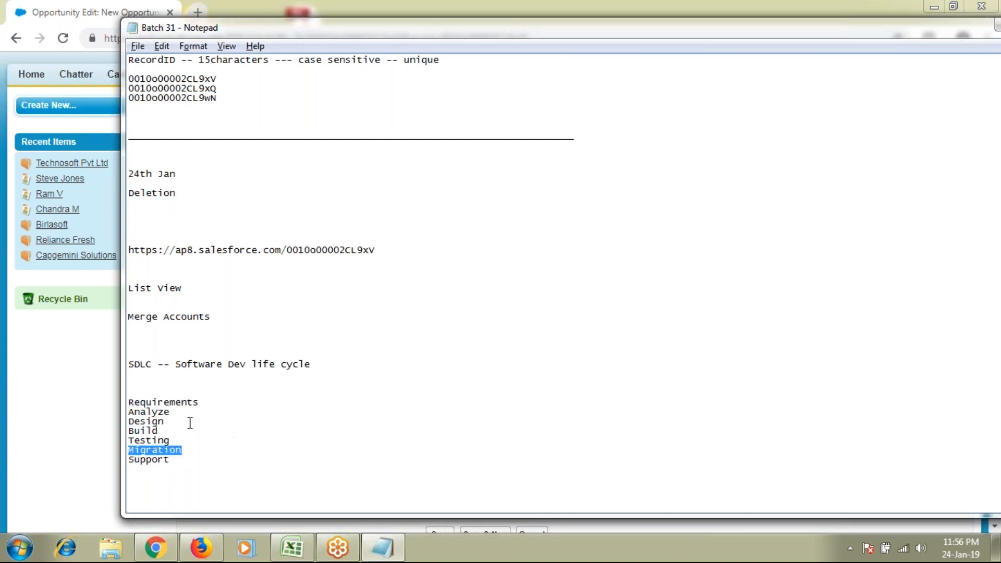
double_click(164, 422)
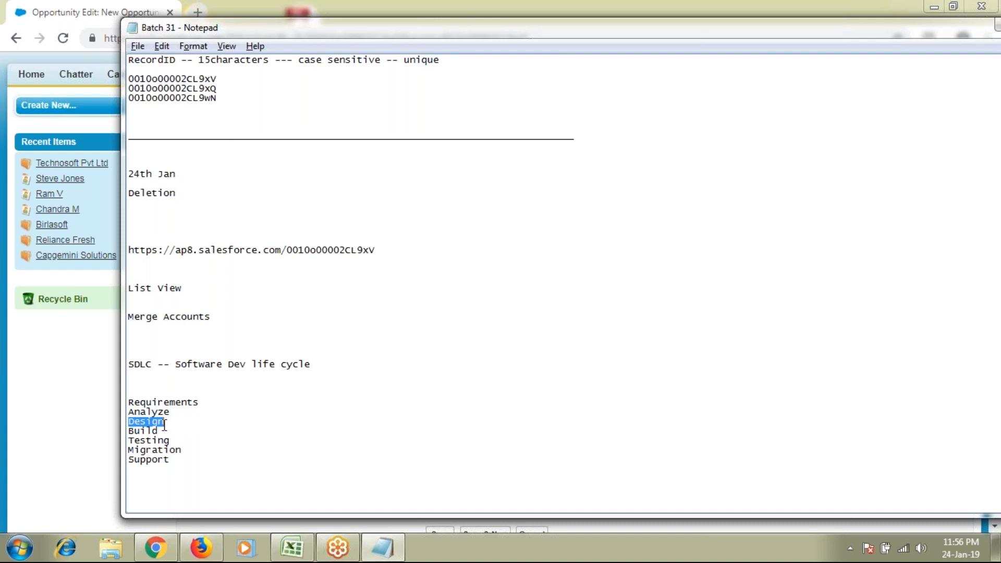
key(alt+Tab)
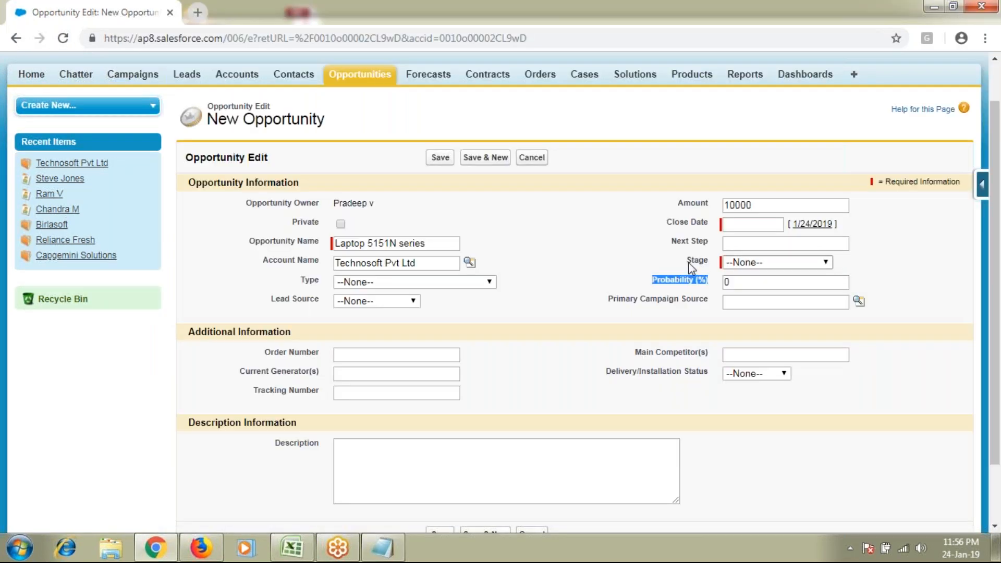
Show the Stage picklist values, Prospecting through Closed Lost, then return to the notes
double_click(696, 260)
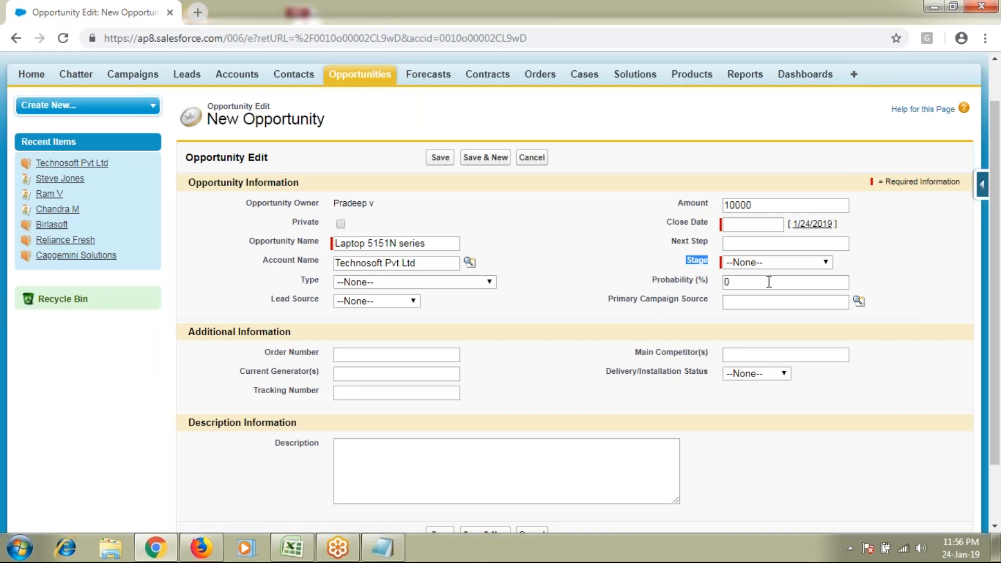
click(772, 262)
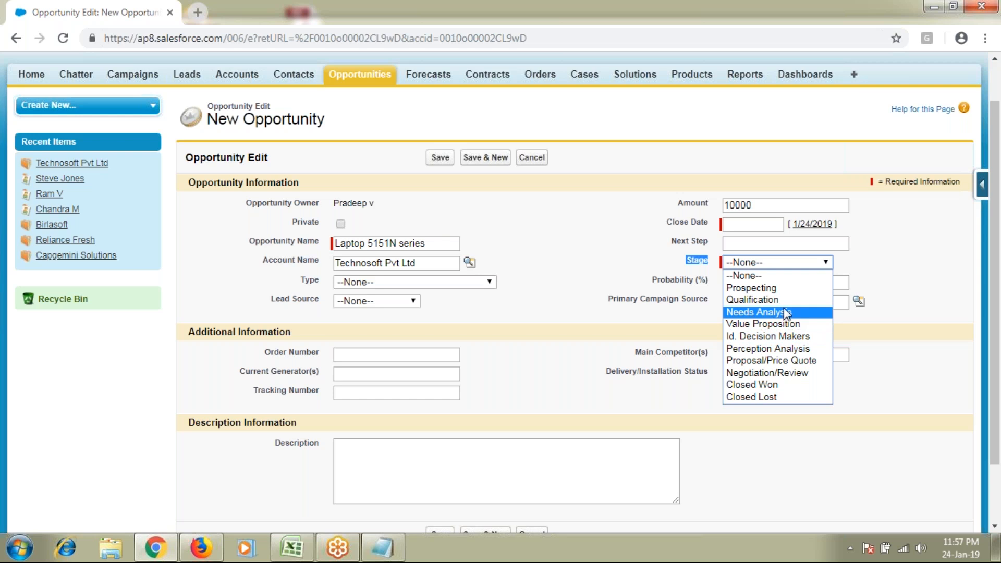
key(alt+Tab)
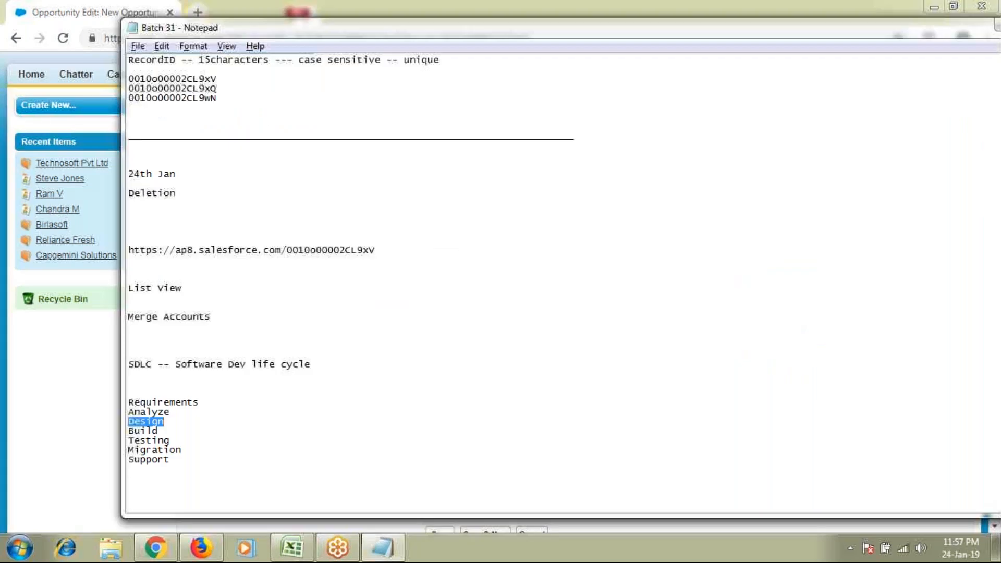
In the Batch 31 notes, find the 23rd/Jan entries and highlight 'ABCD' and 'Technosoft Pvt ltd'
scroll(306, 442, down, 2)
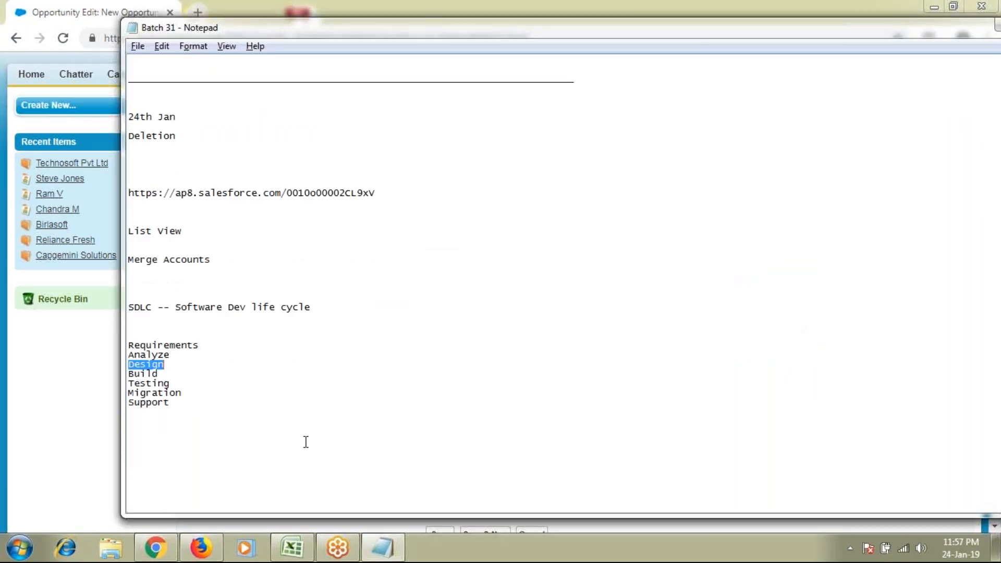
scroll(306, 442, up, 16)
double_click(146, 269)
drag(180, 268, 301, 269)
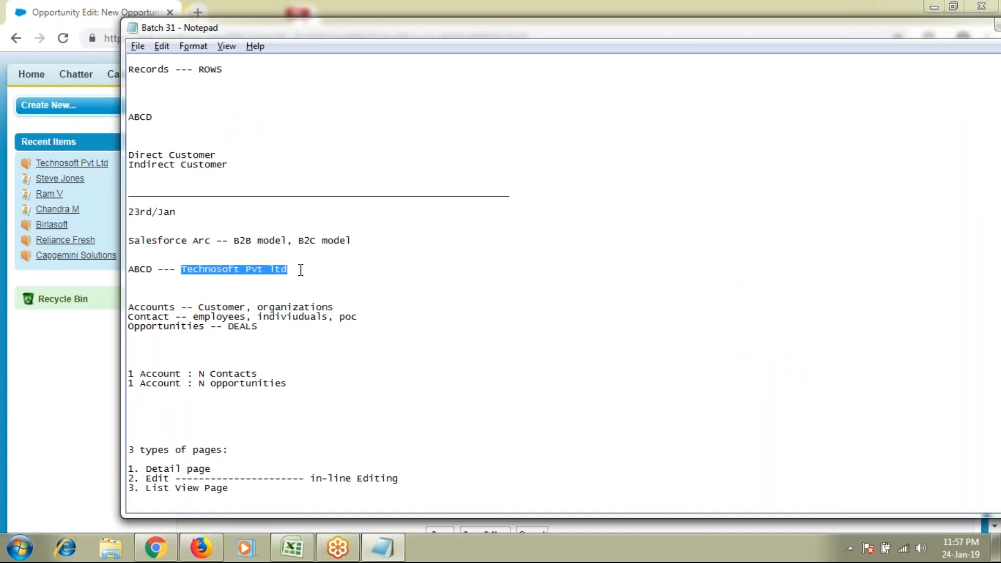
Check the Salesforce opportunity form, highlighting model number 5151N in its name, then return to the notes
key(alt+Tab)
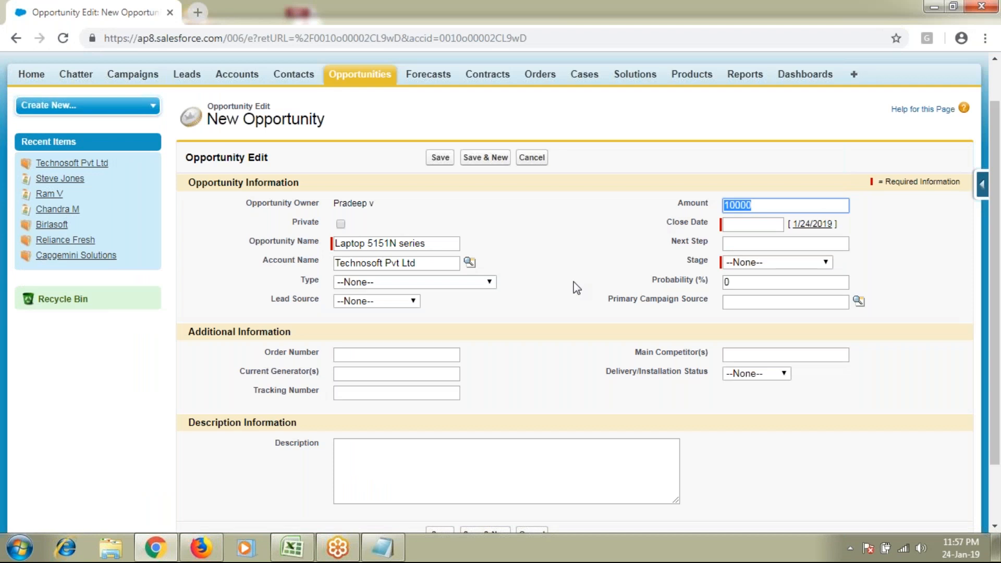
key(alt+Tab)
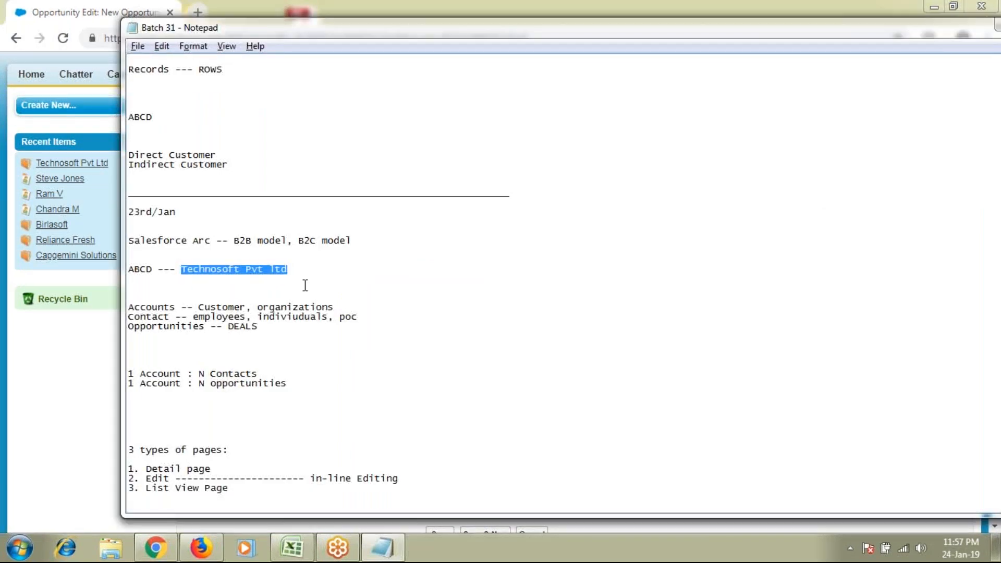
key(alt+Tab)
double_click(382, 243)
key(alt+Tab)
key(alt)
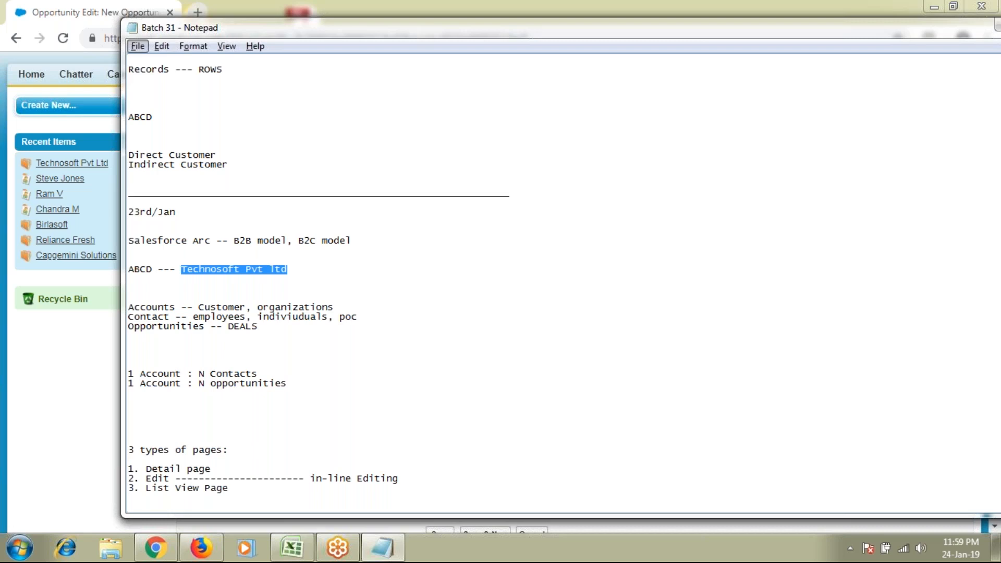
Highlight 'B2B model' in the Notepad notes and switch back toward the browser
drag(233, 241, 288, 241)
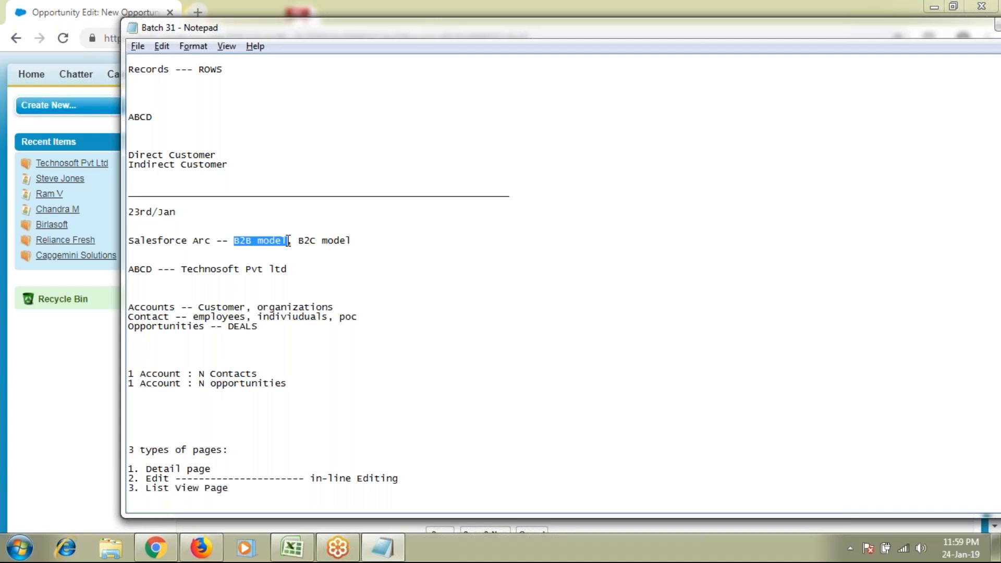
key(alt+Tab)
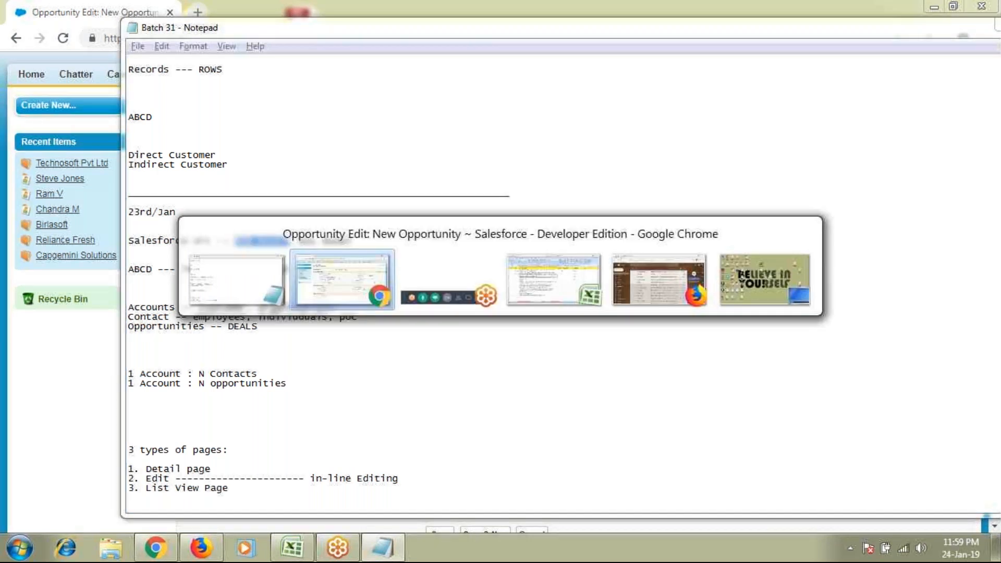
On the Laptop 5151N series form, set Stage to Closed Won, then Closed Lost
click(777, 262)
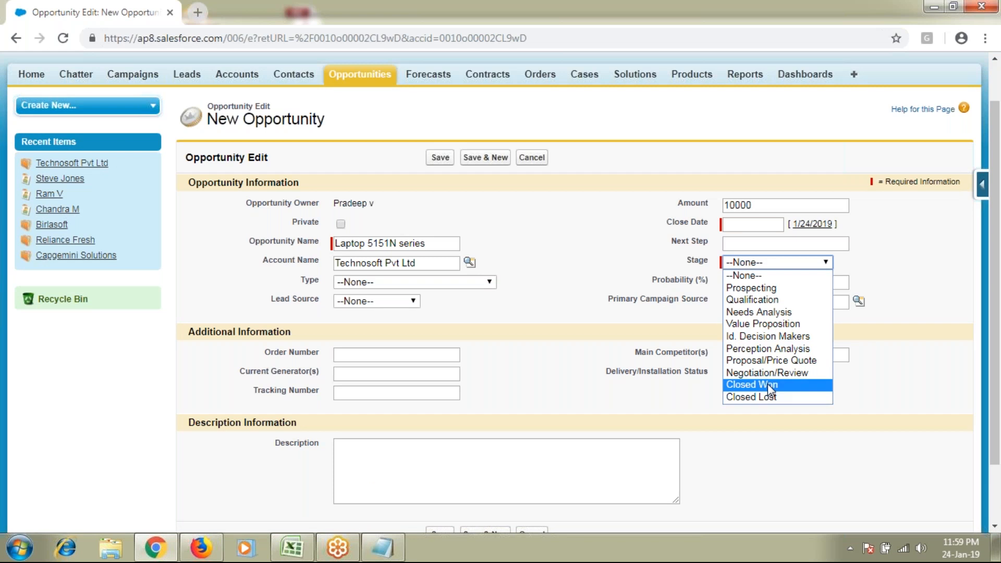
click(767, 383)
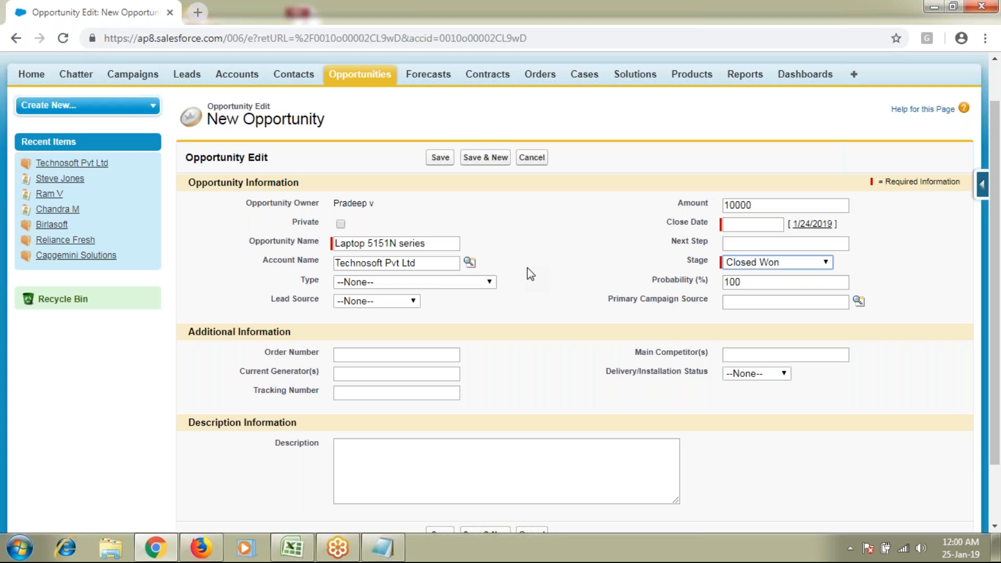
click(767, 263)
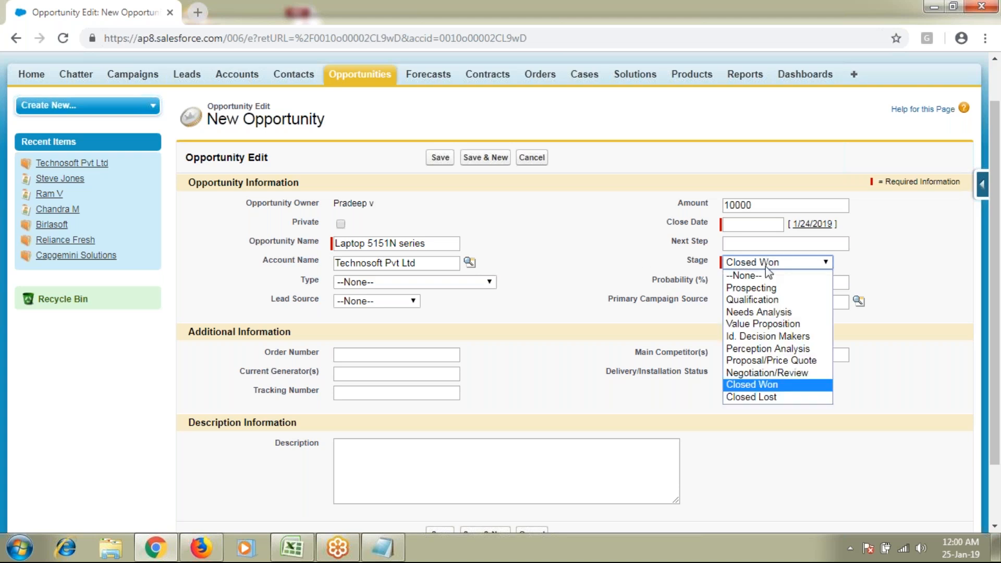
click(752, 396)
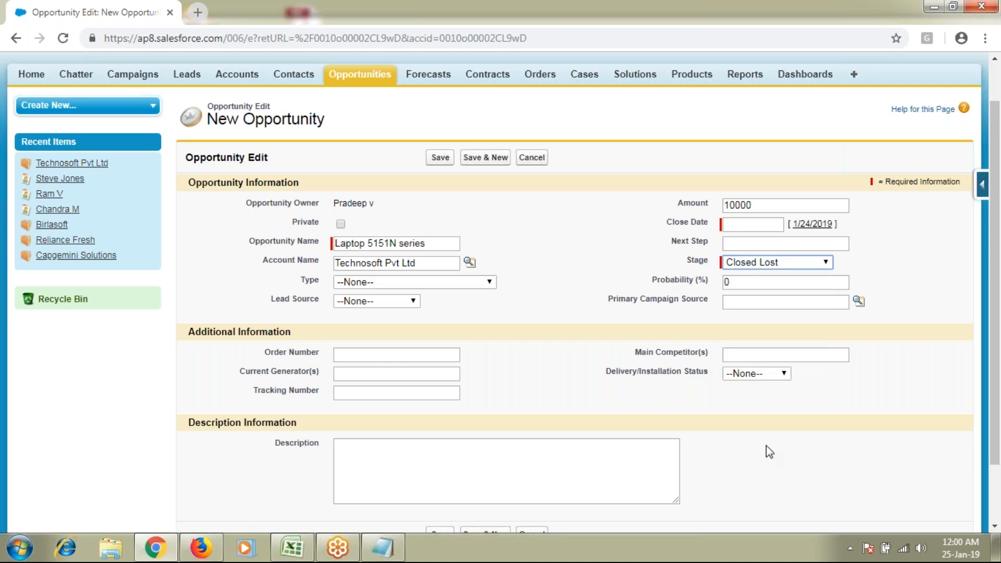
Highlight the Close Date label and the 10000 amount, keeping Stage at Closed Lost
drag(668, 223, 703, 227)
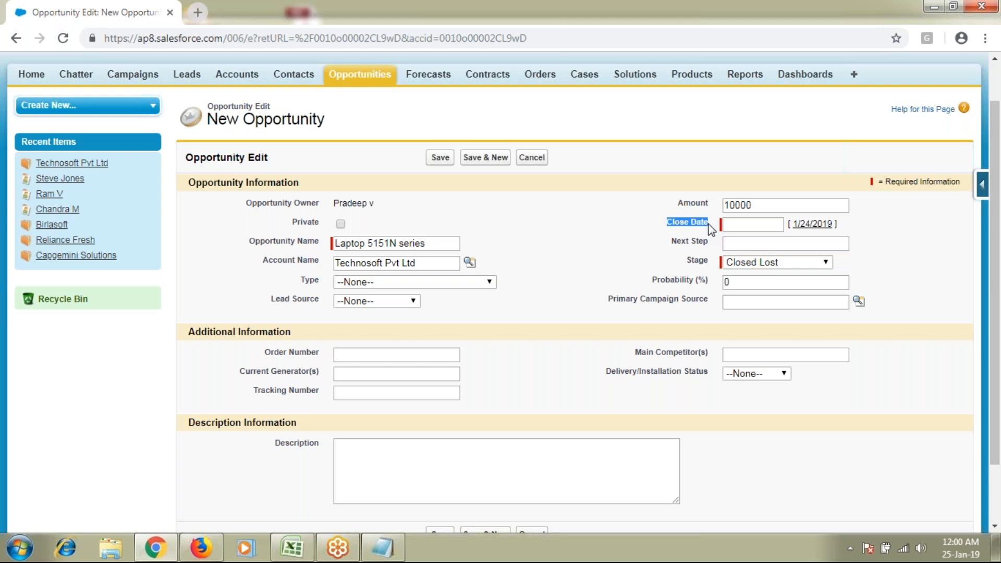
drag(761, 206, 637, 211)
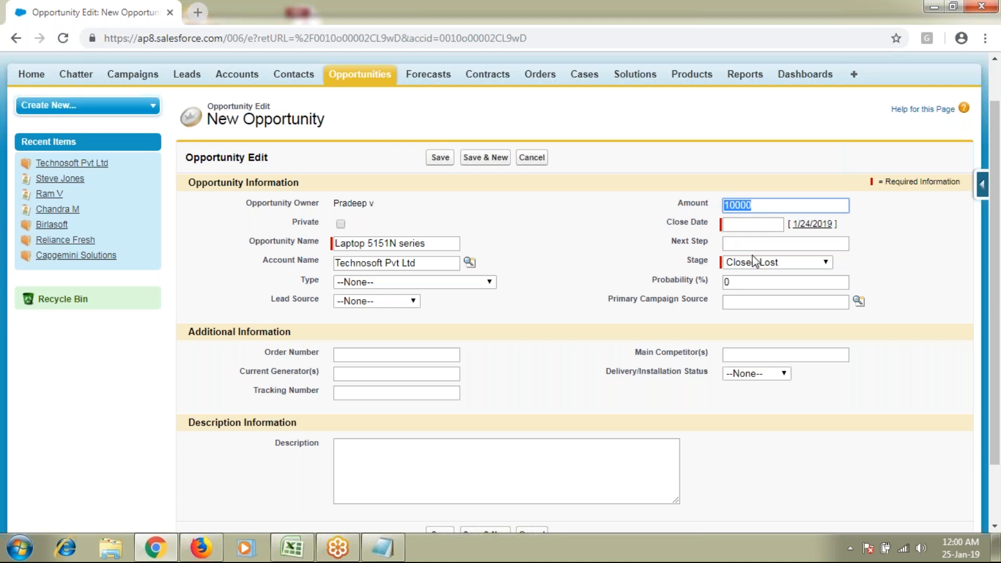
click(784, 264)
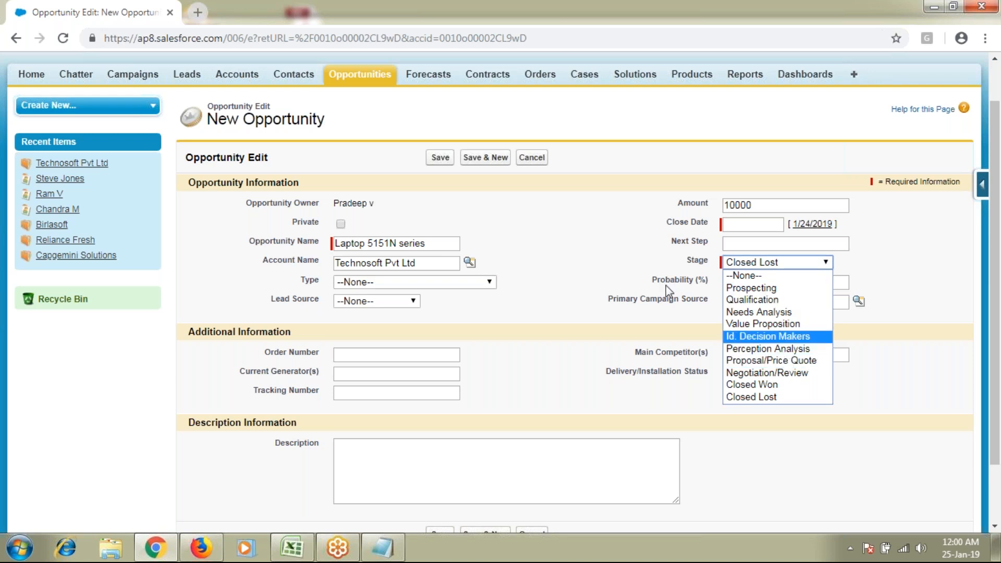
click(648, 266)
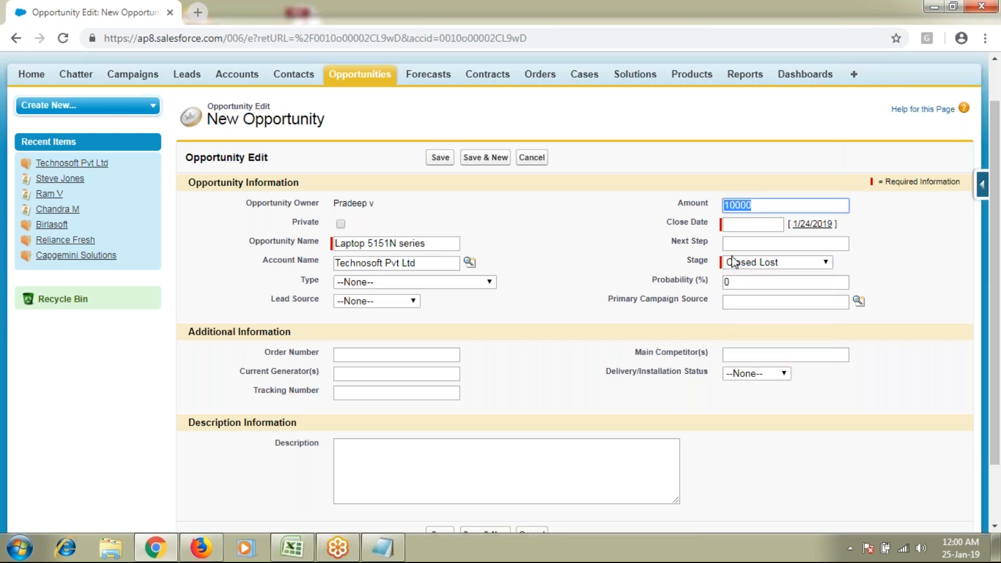
click(747, 223)
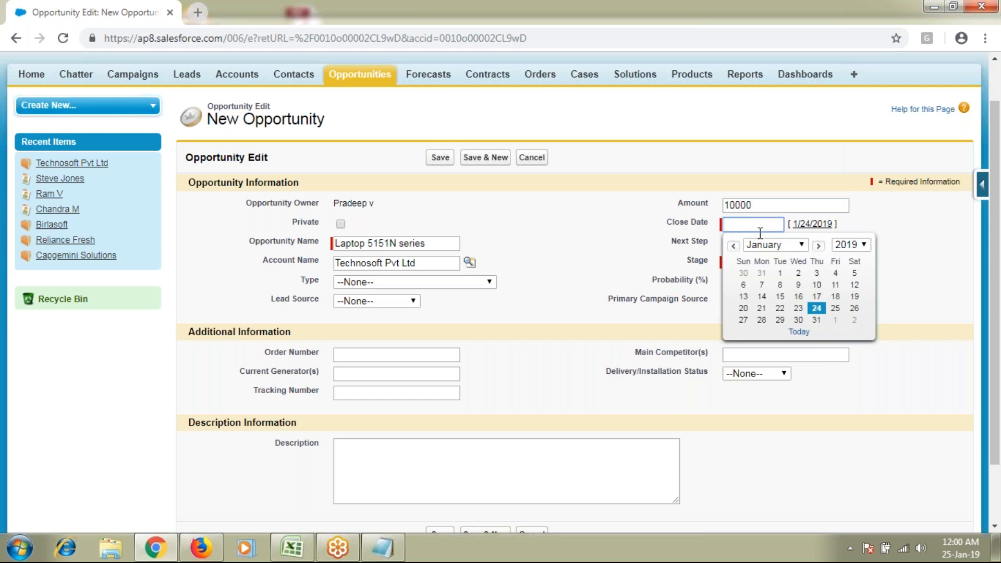
Set the Close Date to January 31 from the calendar
click(816, 319)
drag(668, 221, 707, 228)
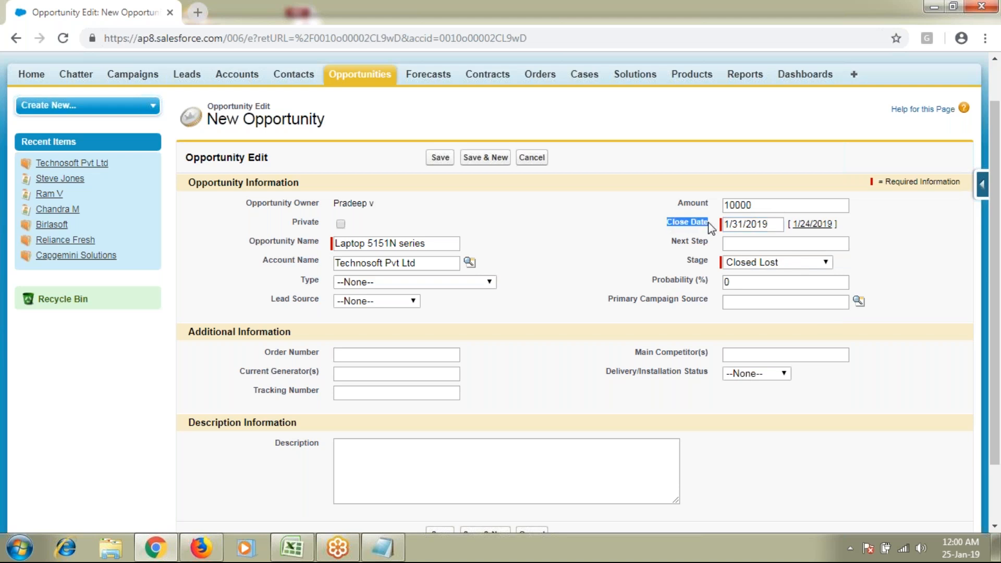
click(774, 224)
click(664, 255)
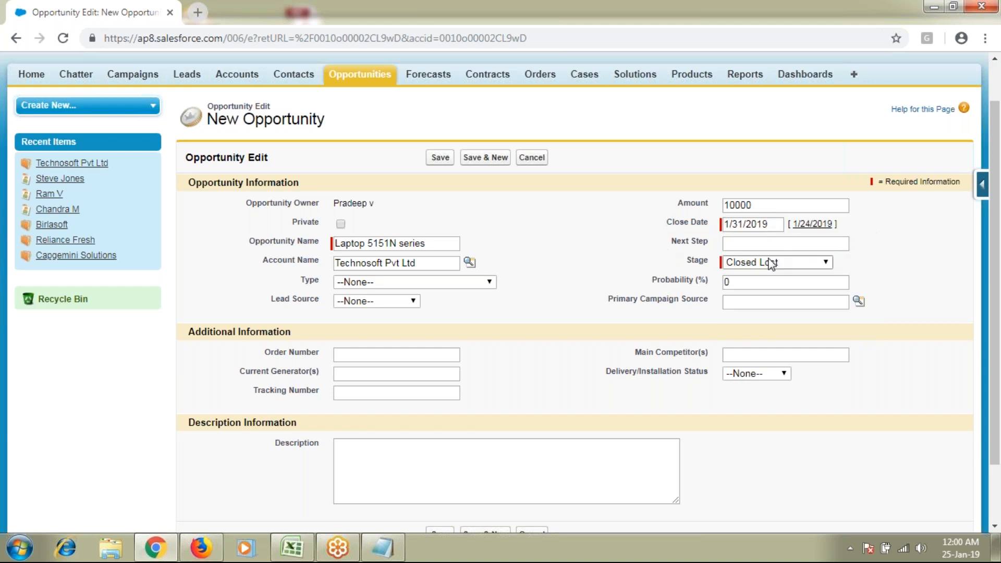
Change the Stage to Prospecting, highlight the resulting Probability (%) of 10, and return to Notepad
click(771, 263)
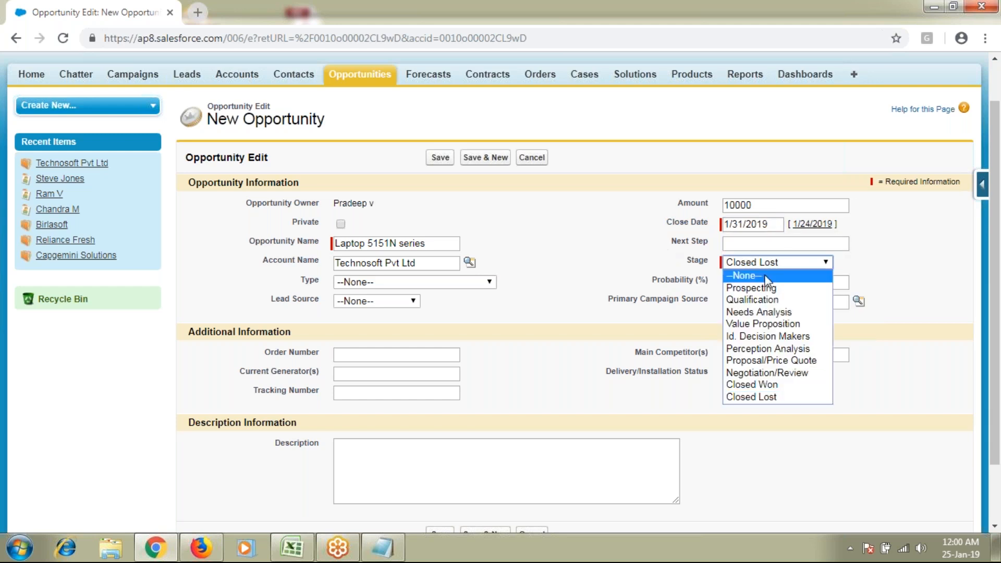
click(766, 288)
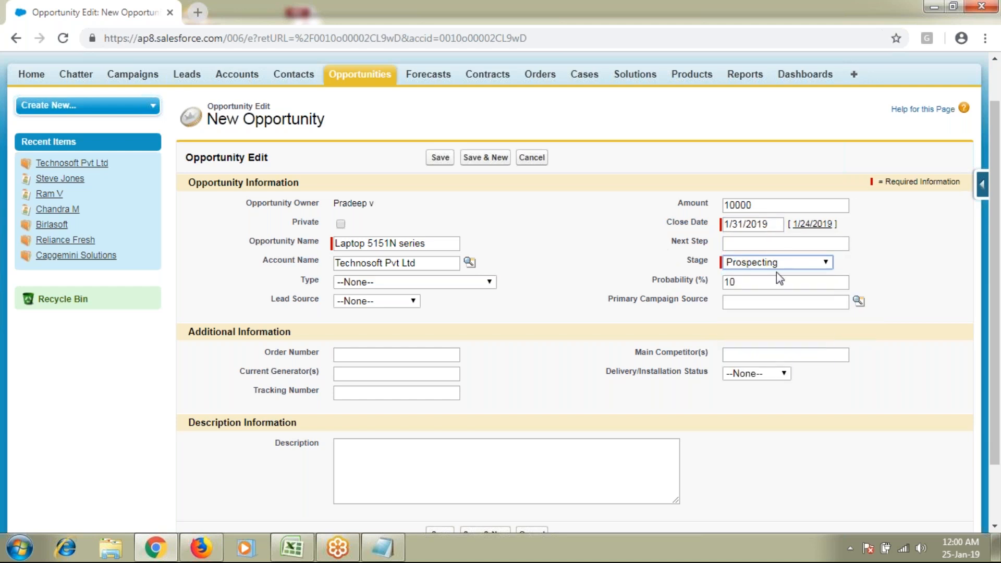
click(776, 265)
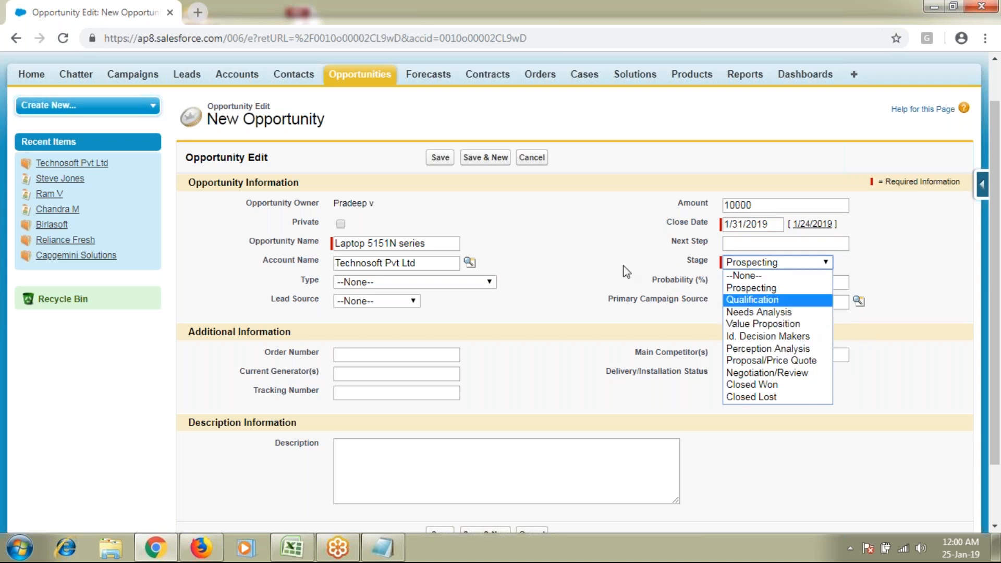
click(756, 223)
click(775, 224)
drag(775, 221, 717, 223)
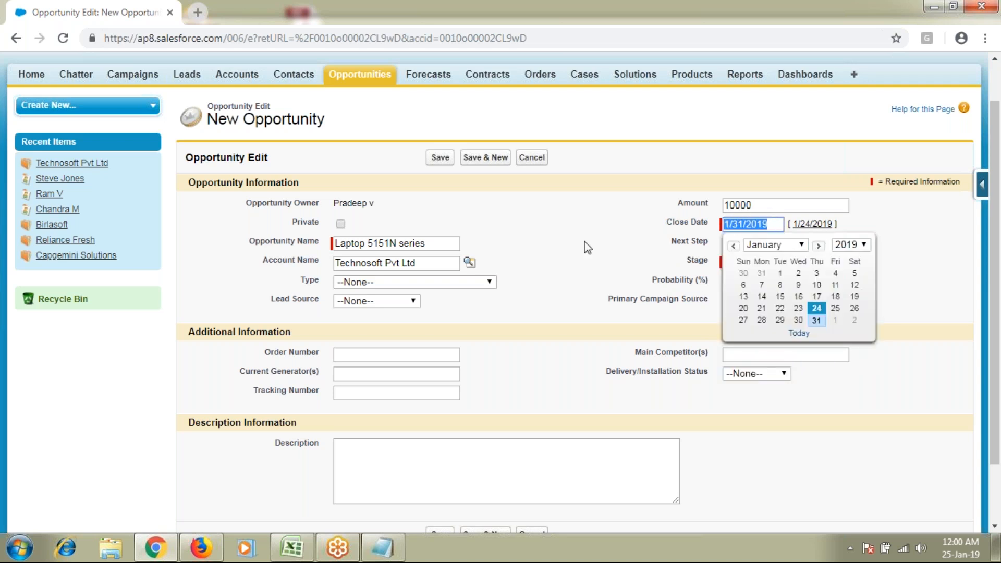
click(483, 244)
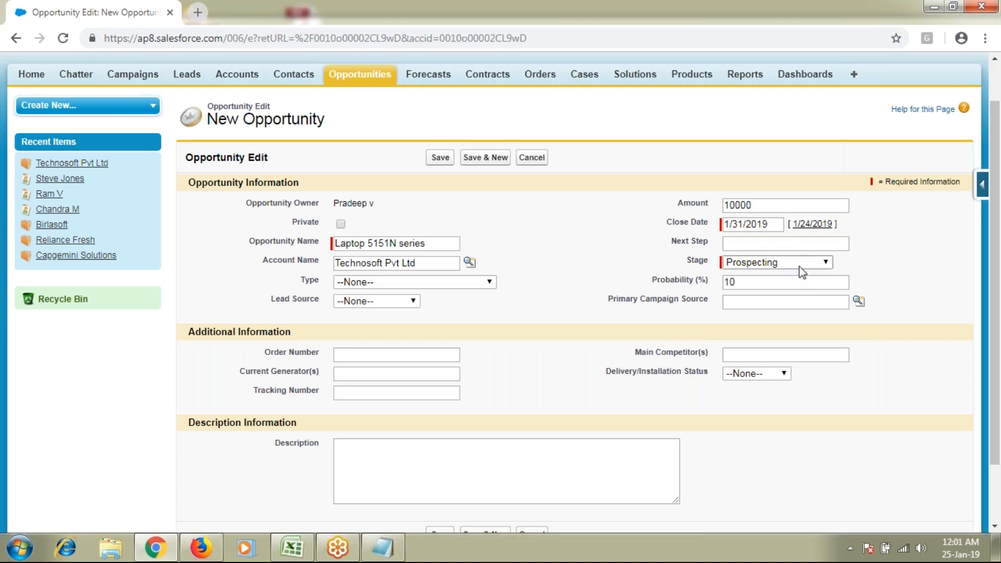
drag(660, 282, 706, 285)
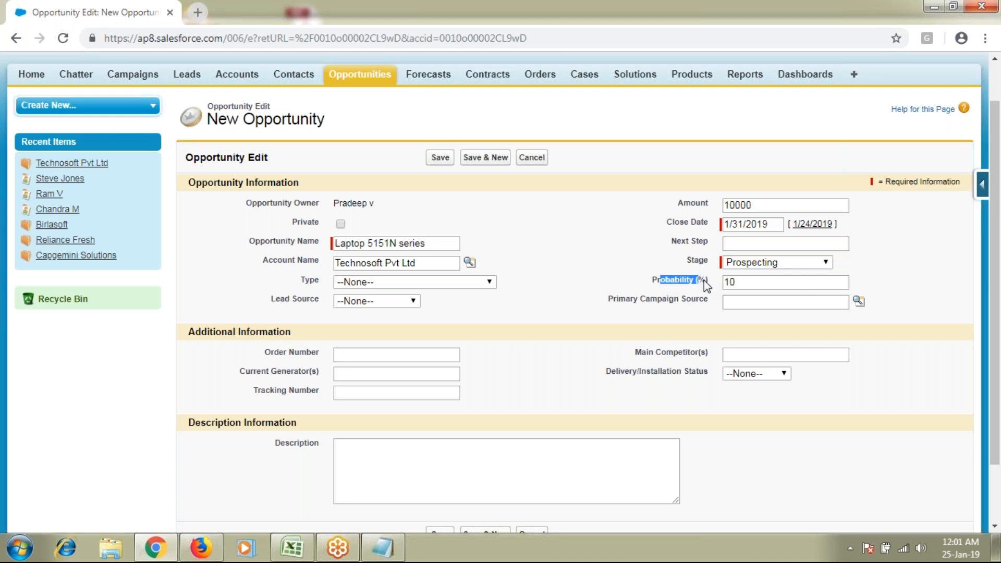
key(alt+Tab)
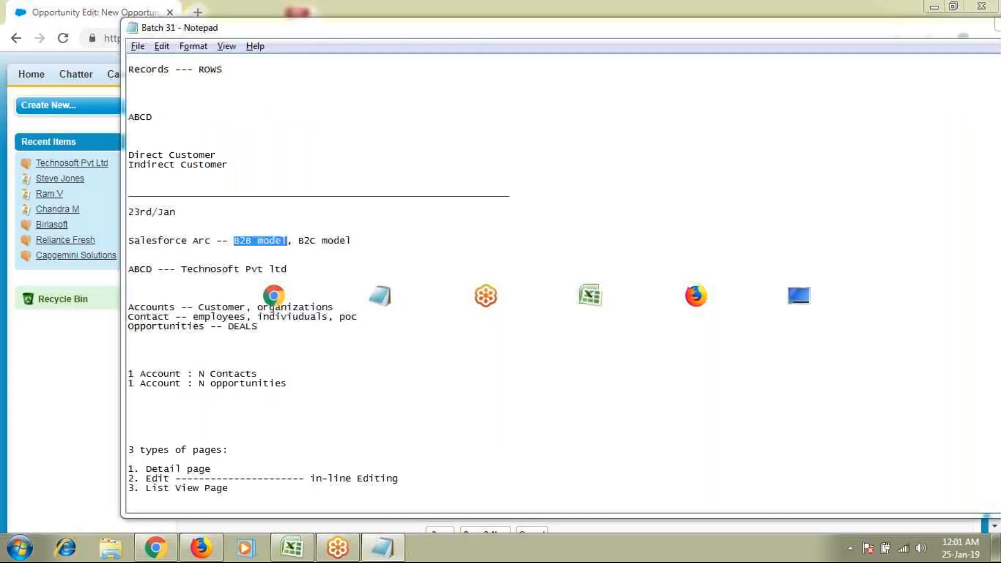
Add percentages to the SDLC lines: Requirements 10%, Design 40%, Build 65%
scroll(356, 384, down, 18)
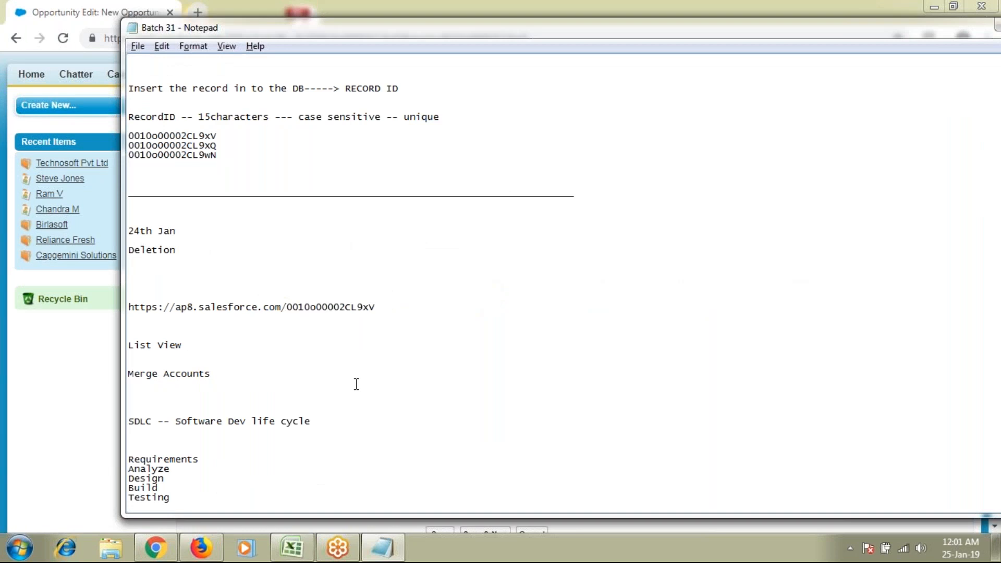
scroll(356, 384, down, 4)
click(208, 346)
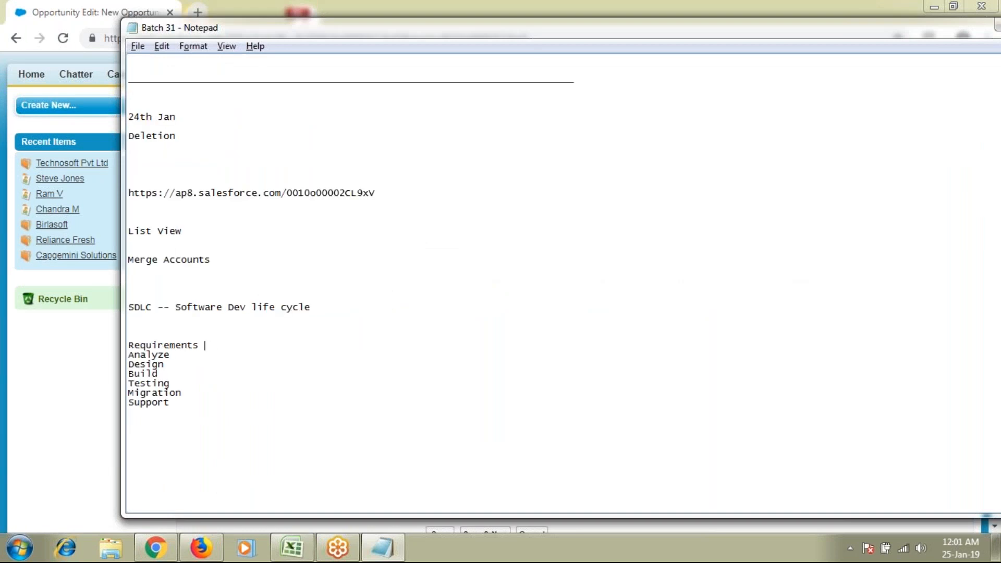
text(--- 10%)
click(172, 363)
text(-- 40%)
click(172, 374)
text(-- 65%)
Add Testing 80% and Migration 95, plus a new line Support --- 100%
click(182, 383)
text(--80)
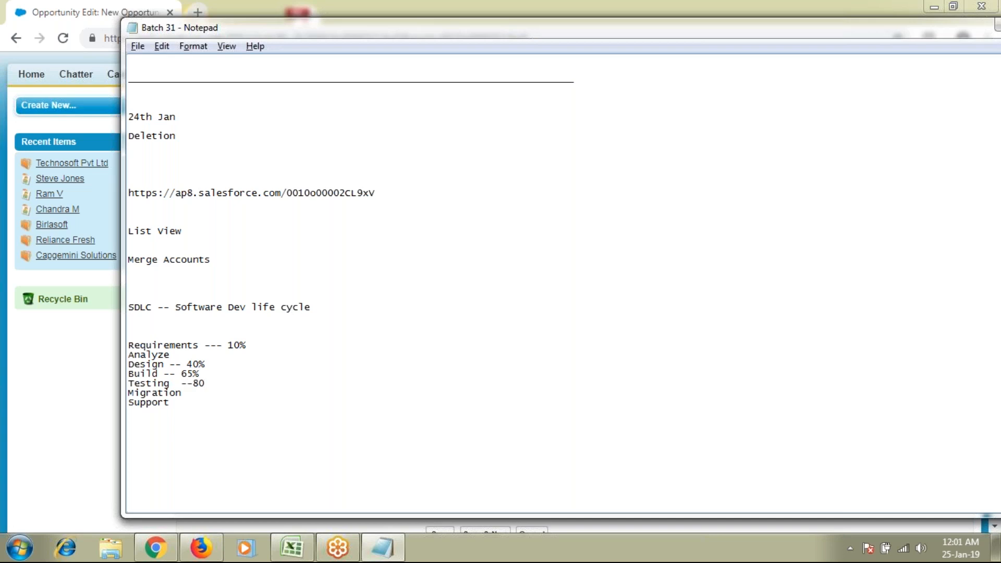
text(%)
click(186, 392)
text(--95 Support --- 100%)
key(alt+Tab)
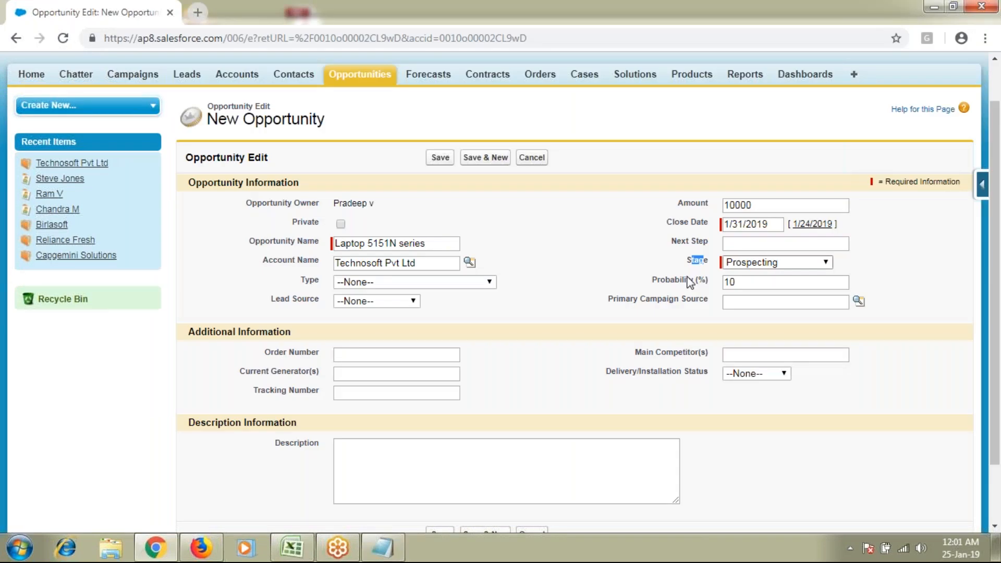
Step the Stage through Id. Decision Makers to Closed Lost, finally choosing Prospecting
click(771, 262)
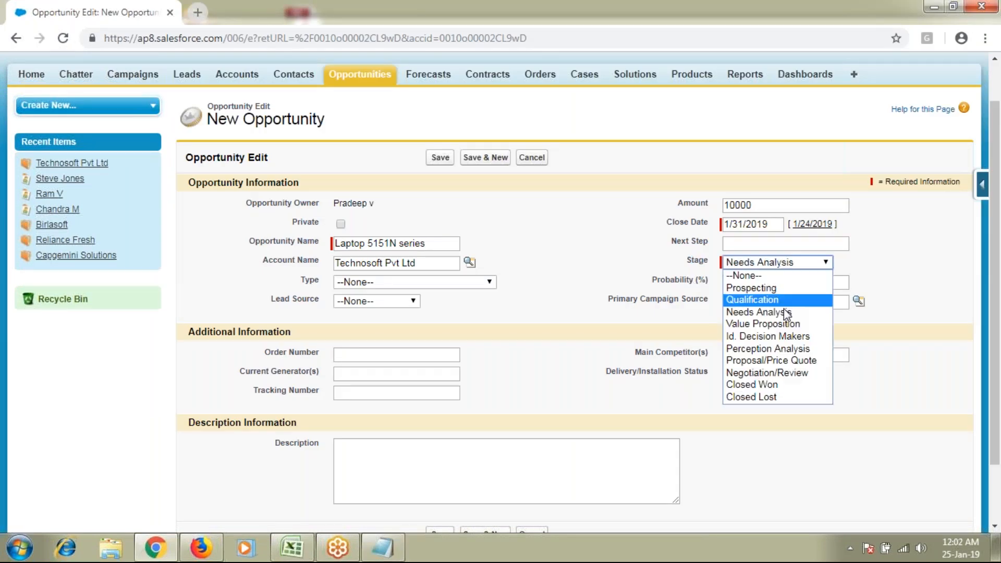
click(784, 338)
click(766, 263)
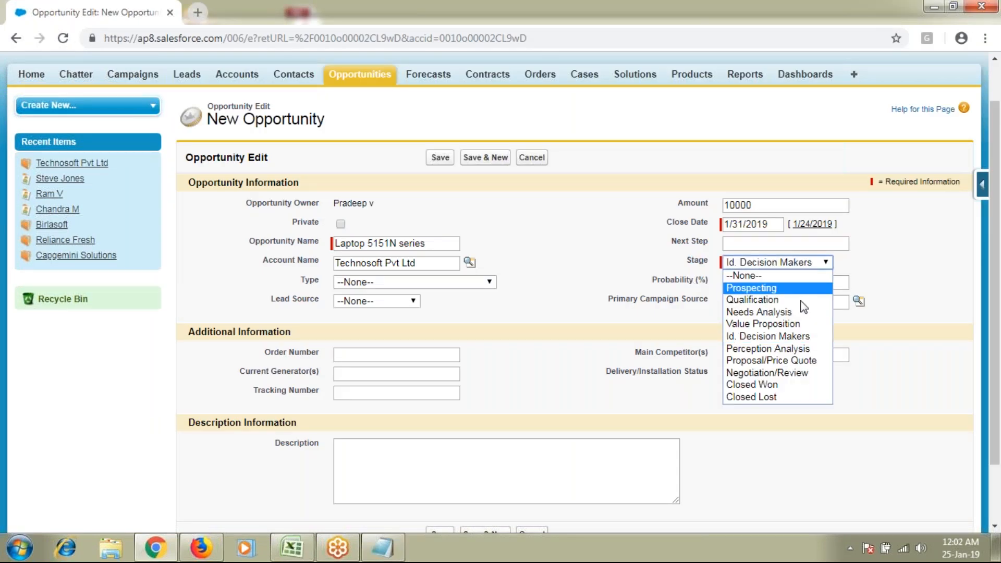
click(801, 359)
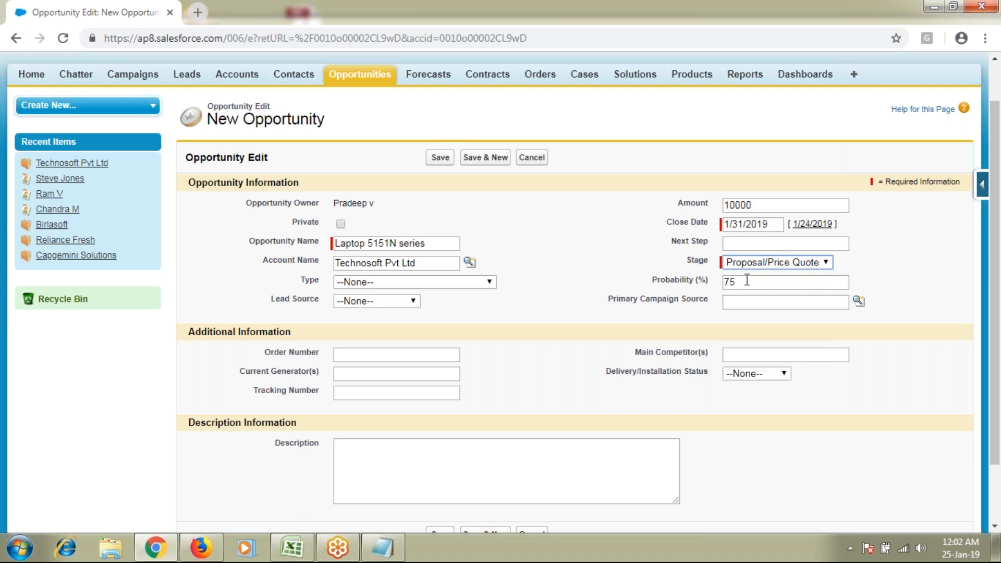
click(759, 264)
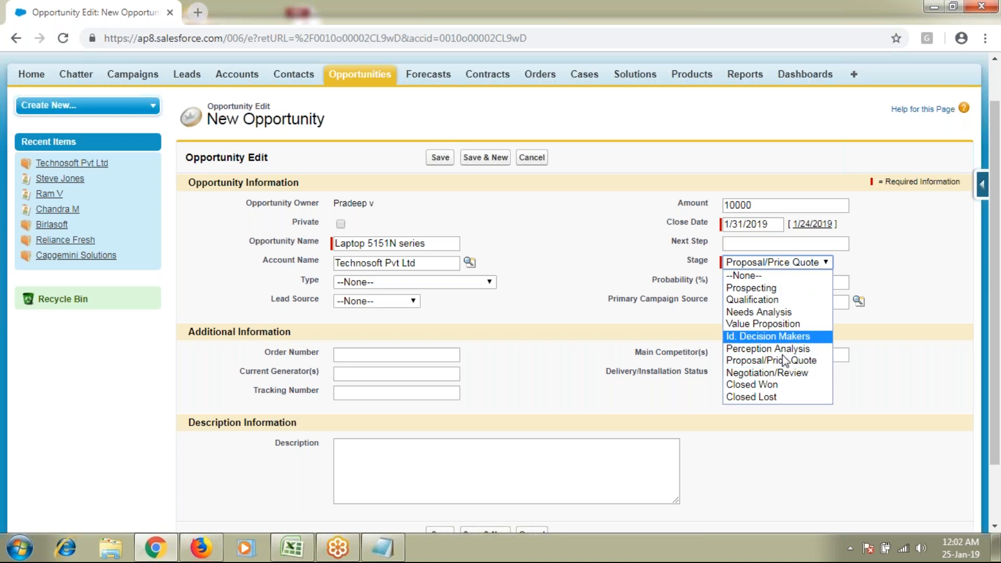
click(784, 373)
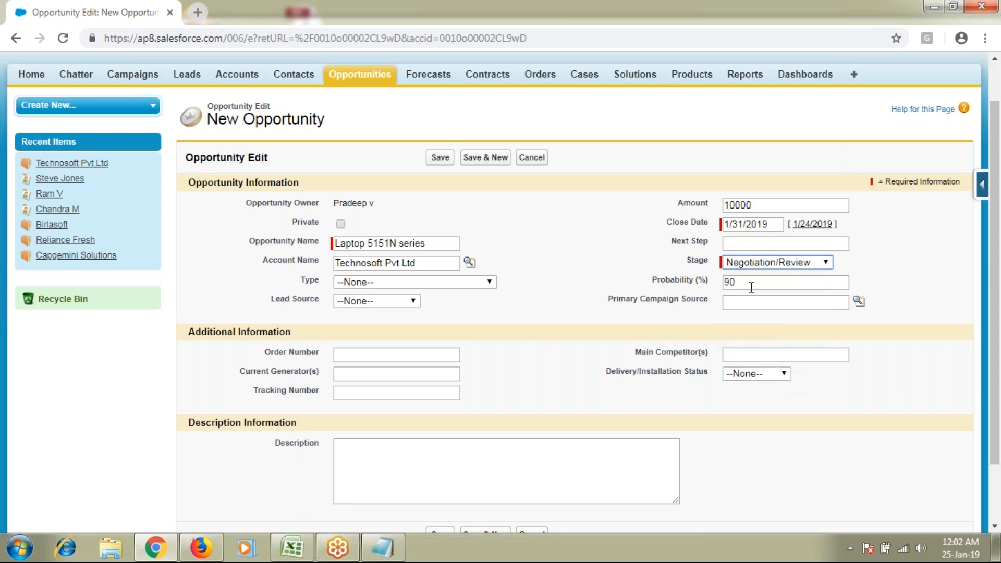
click(797, 263)
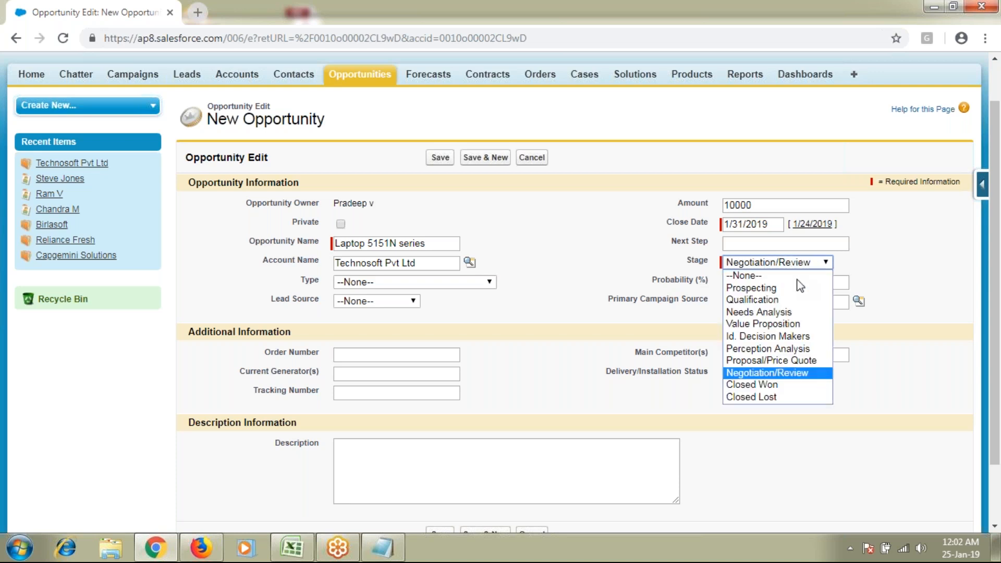
click(805, 385)
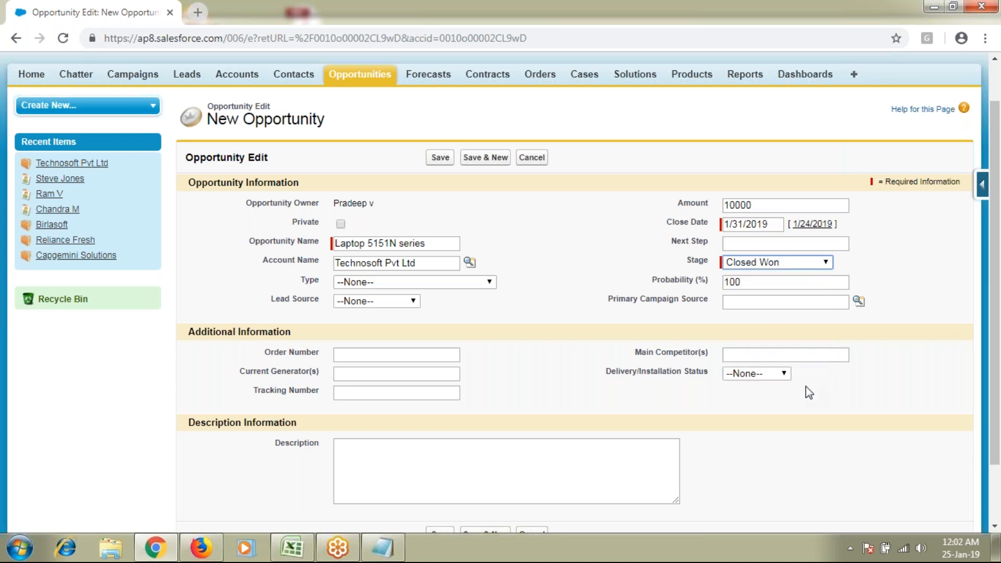
click(778, 262)
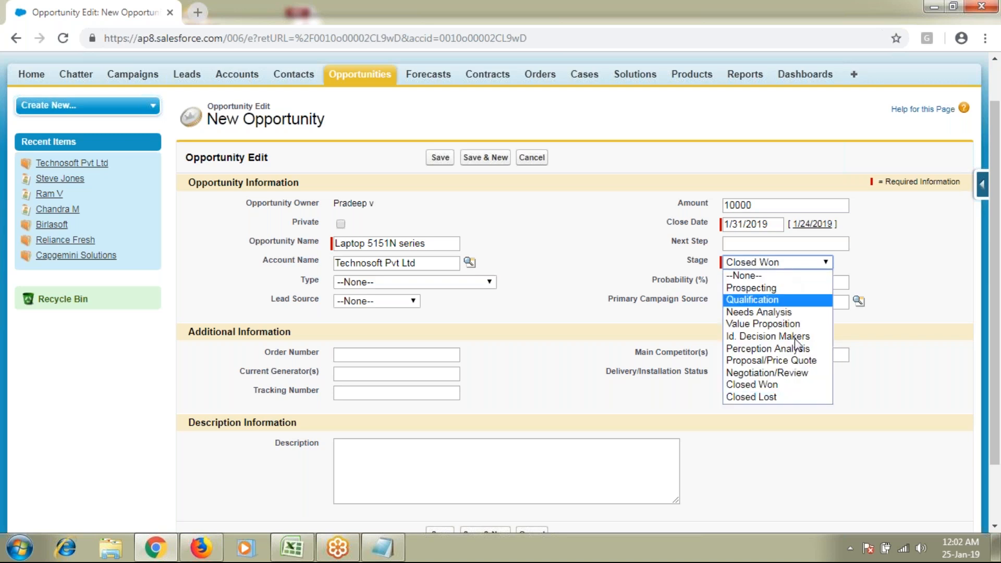
click(792, 397)
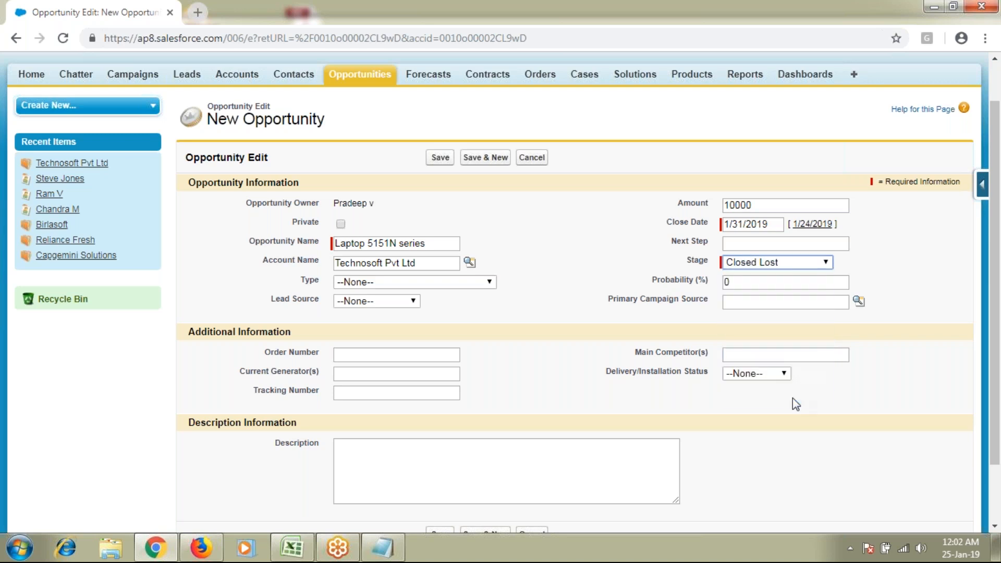
click(765, 262)
click(766, 286)
click(878, 22)
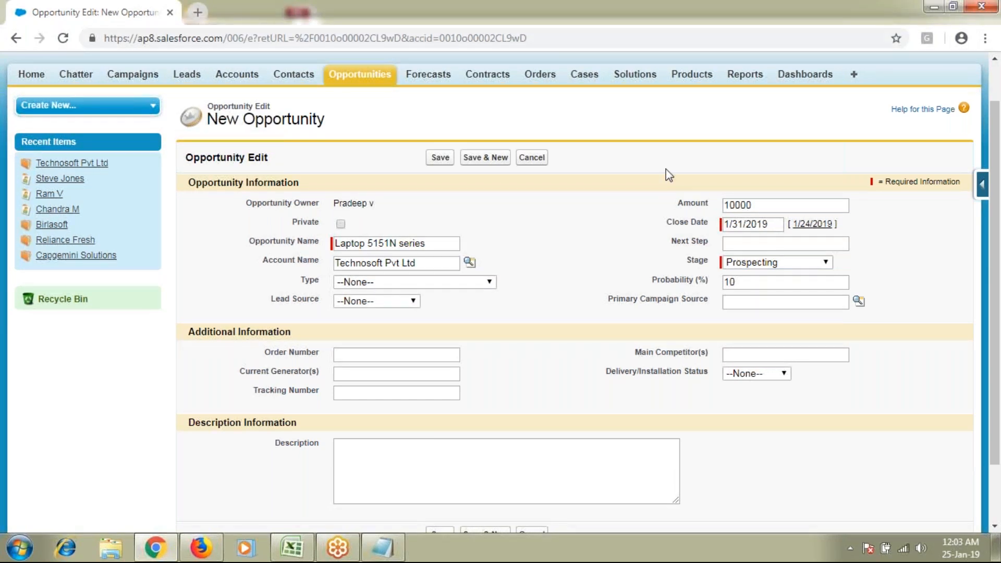
scroll(666, 170, down, 1)
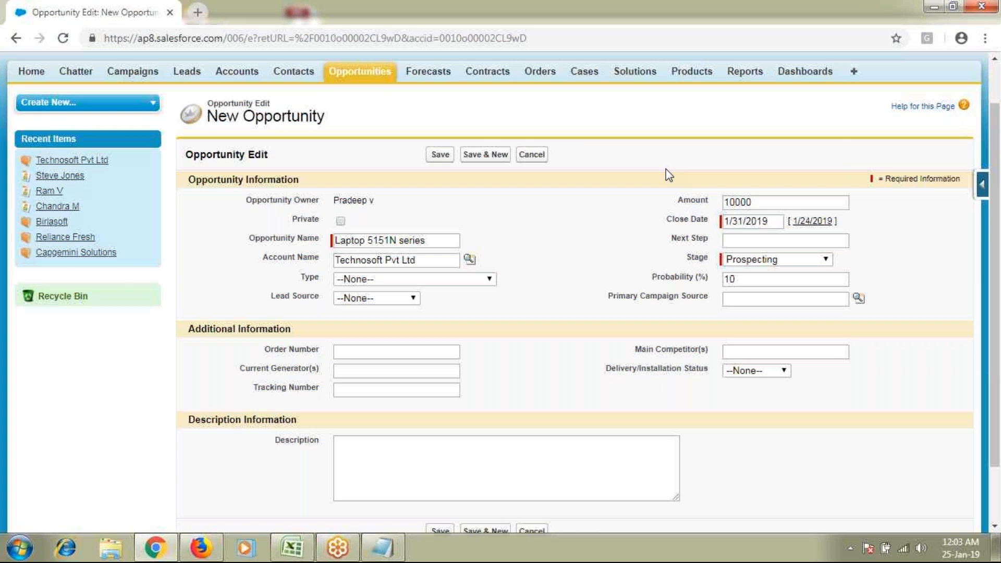
scroll(665, 169, down, 2)
click(386, 282)
text(12314578)
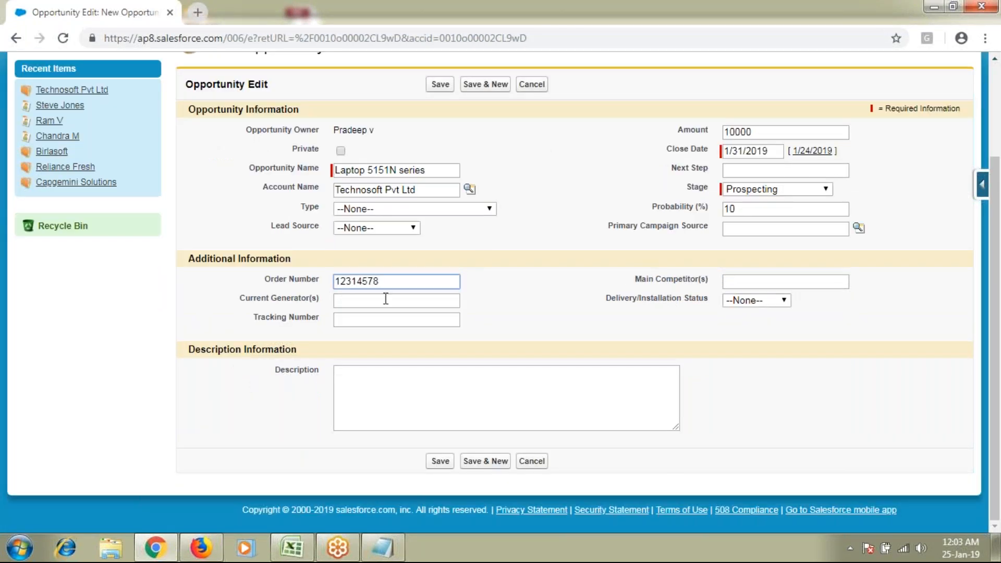
click(396, 320)
text(12314784123)
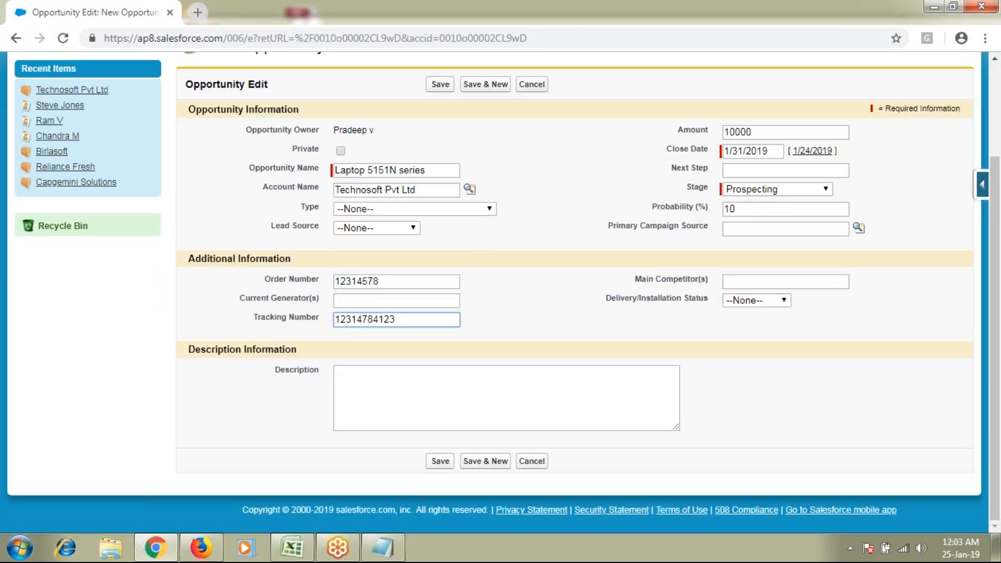
Copy the opportunity name into the Description box and save the opportunity
drag(427, 170, 335, 170)
key(ctrl+c)
click(431, 382)
key(ctrl+v)
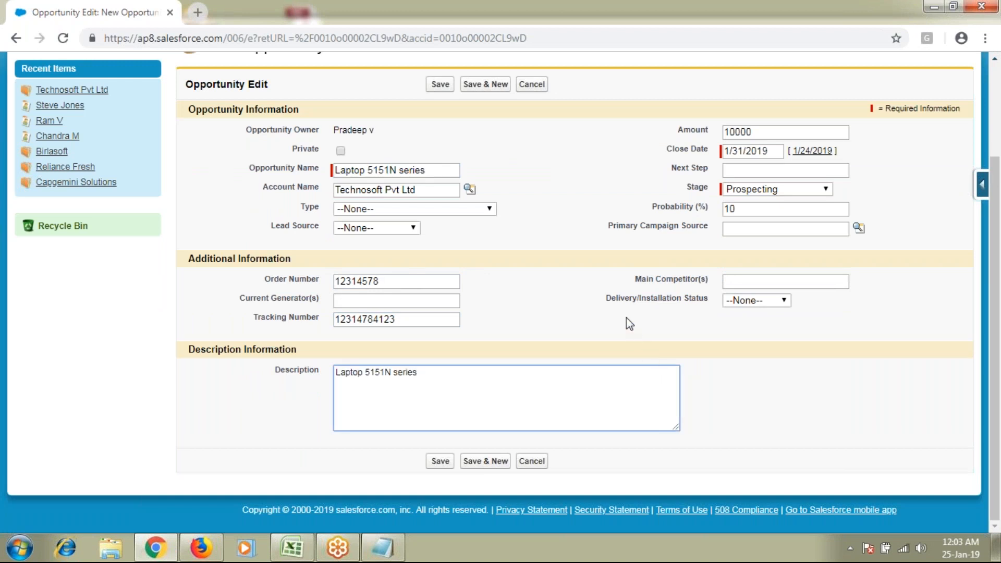
scroll(626, 318, up, 1)
scroll(626, 317, up, 3)
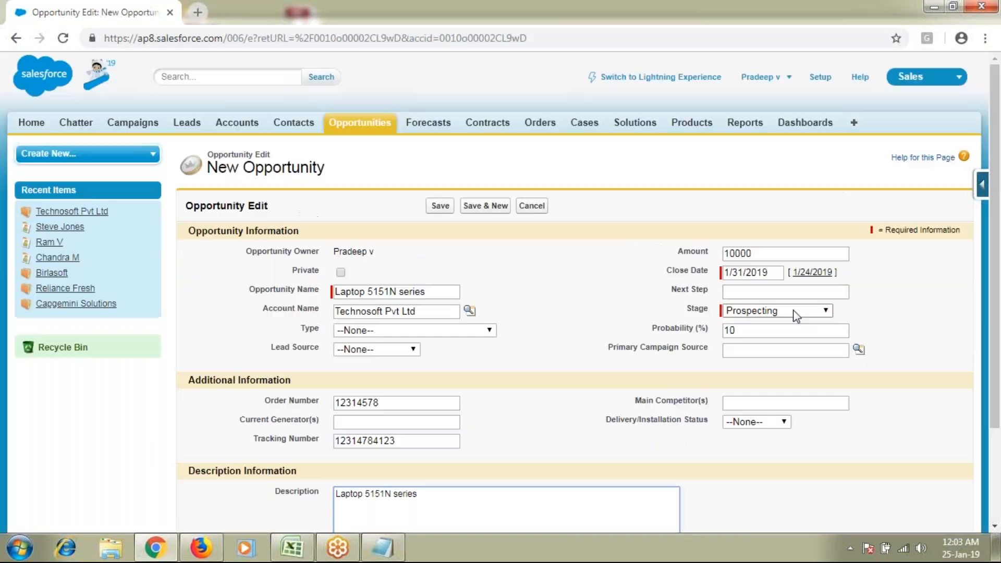
click(439, 210)
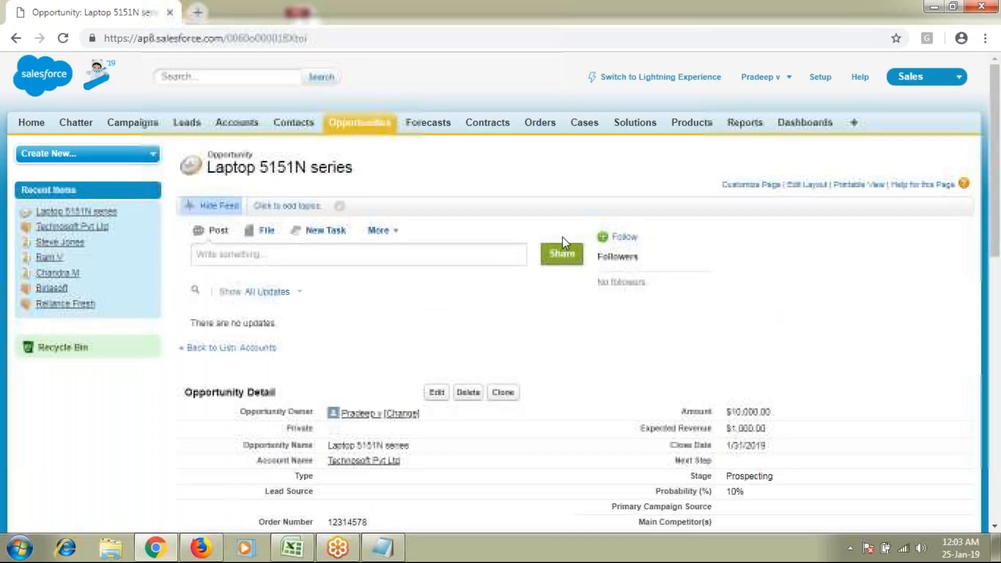
Review the saved record's Prospecting stage, 10% probability and $1,000 expected revenue
scroll(563, 243, down, 3)
drag(696, 329, 786, 334)
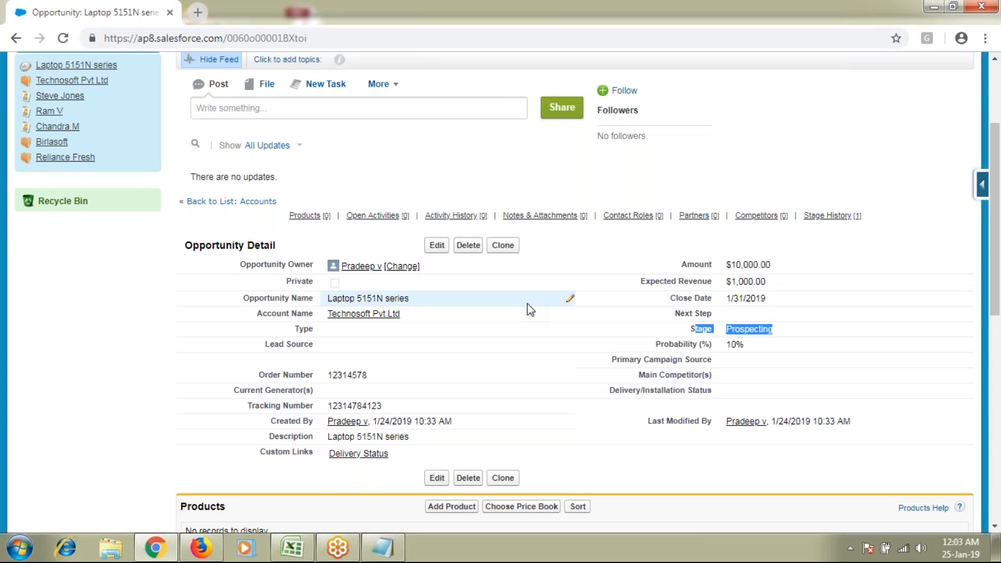
scroll(527, 304, up, 1)
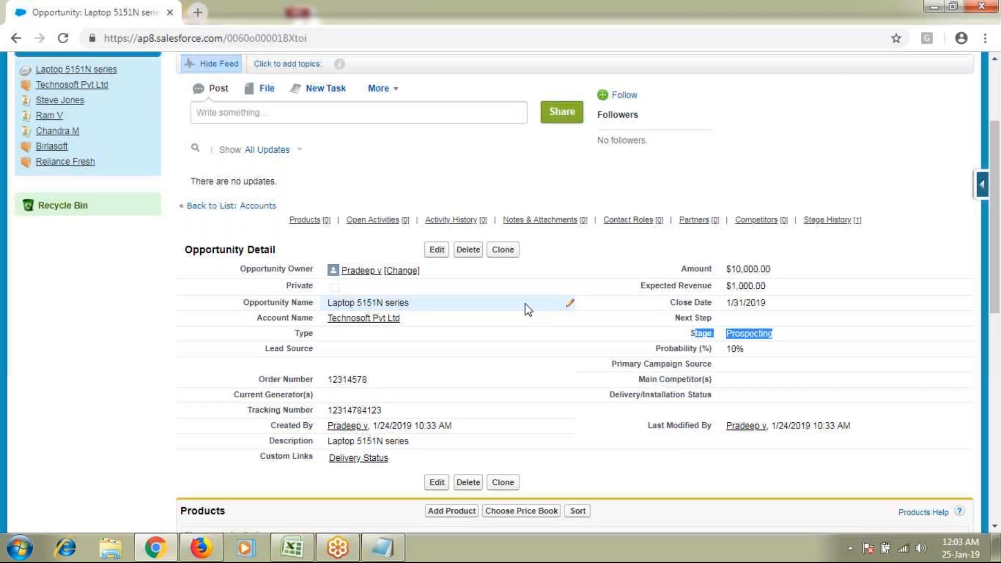
scroll(524, 303, up, 1)
drag(663, 232, 667, 264)
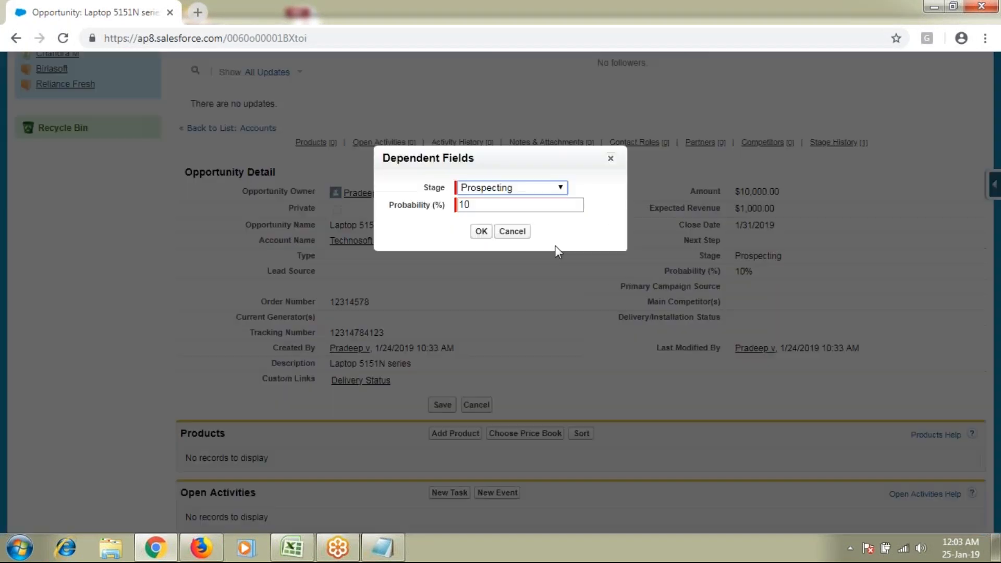
click(527, 187)
Change the Stage inline to Value Proposition and save the record
click(512, 237)
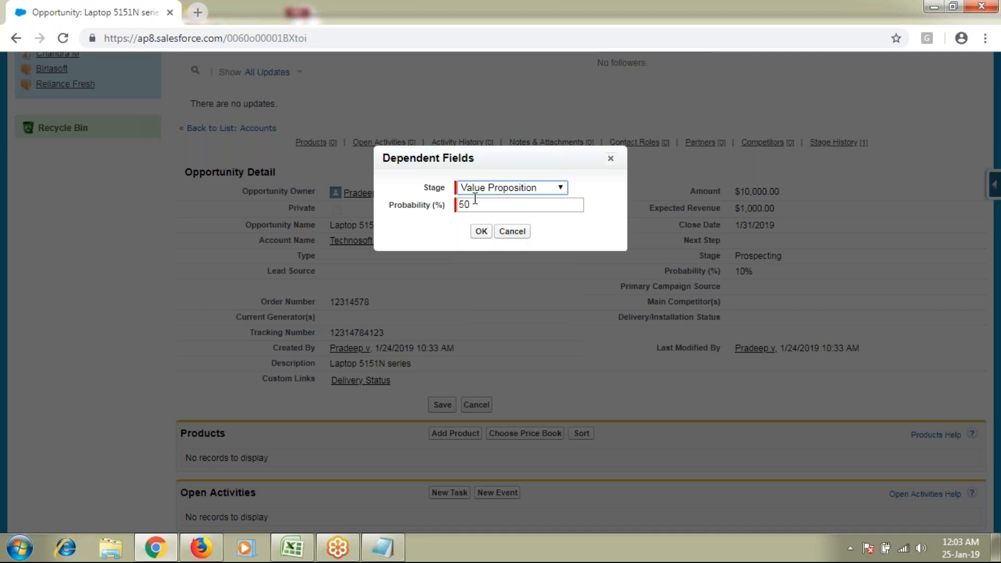
click(483, 232)
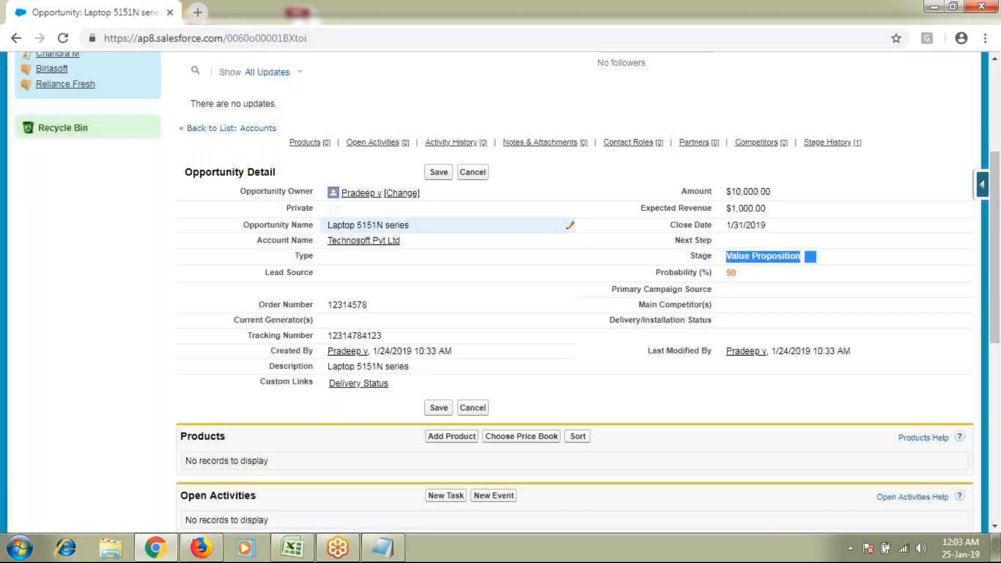
click(437, 173)
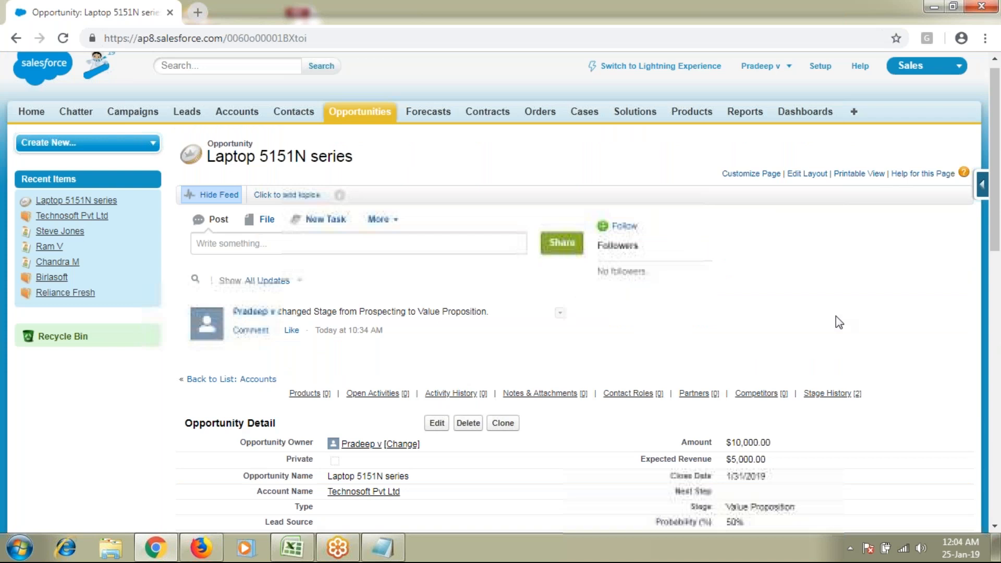
scroll(836, 316, down, 2)
drag(476, 177, 439, 177)
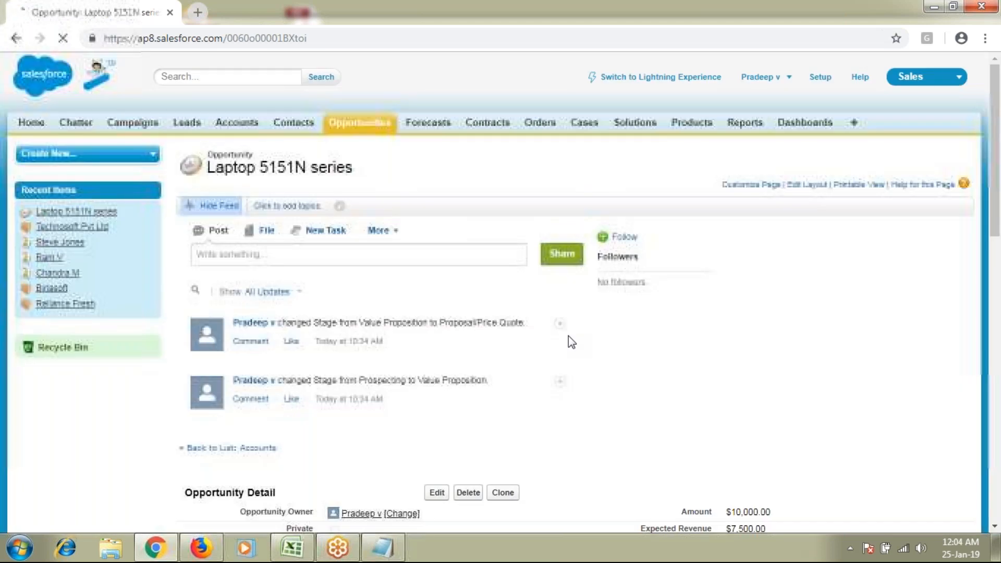
scroll(568, 336, down, 1)
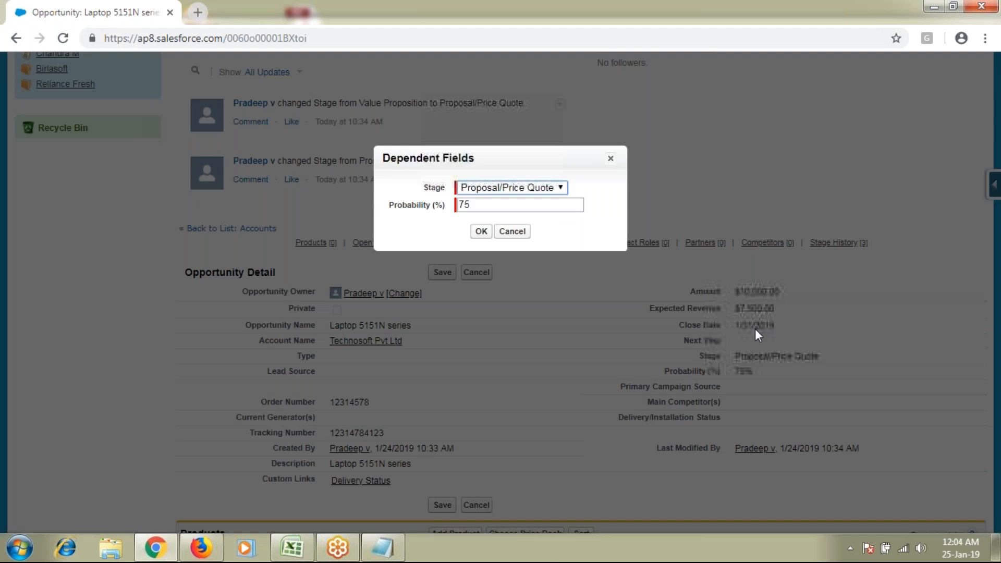
Change the Stage to Negotiation/Review with probability 90
click(511, 187)
click(500, 266)
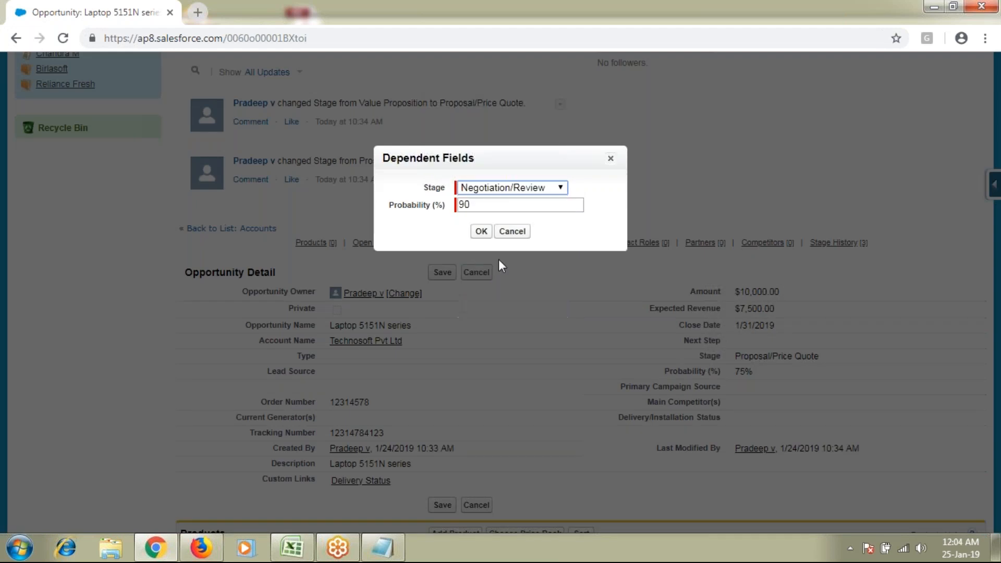
click(480, 232)
click(480, 233)
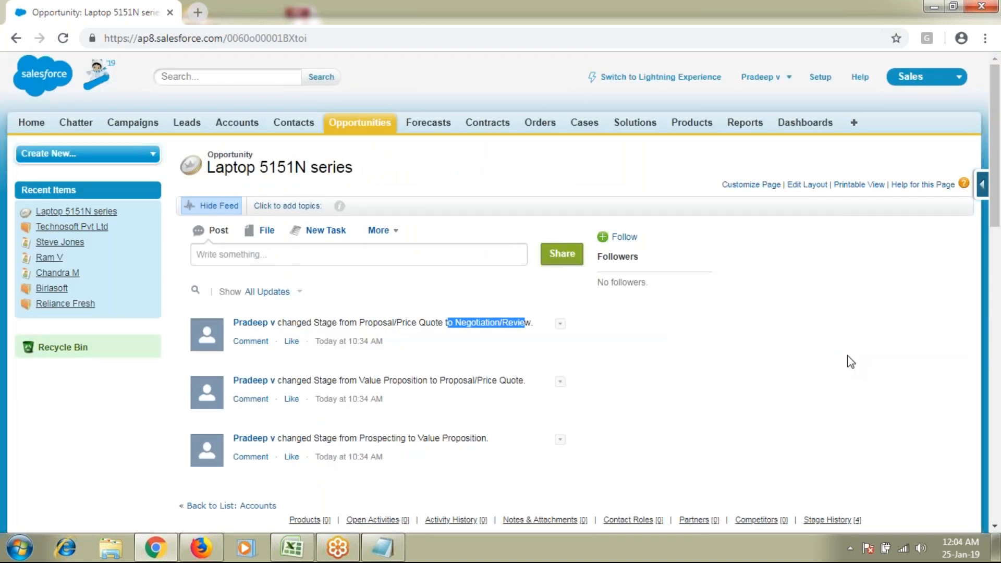
scroll(850, 362, down, 4)
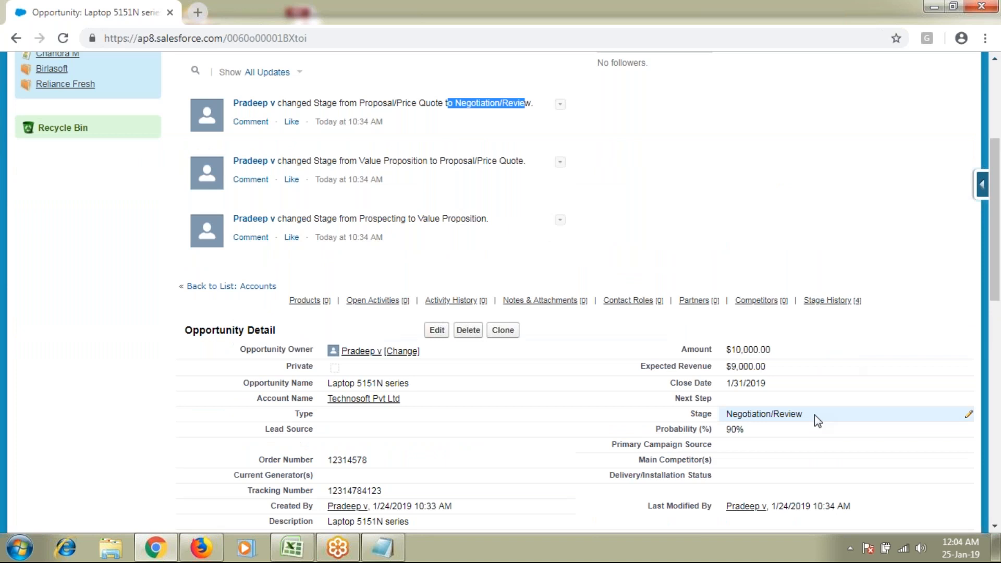
scroll(814, 414, down, 1)
Try Closed Won, discard it, and highlight the 1/31/2019 Close Date
double_click(733, 353)
drag(670, 309, 754, 309)
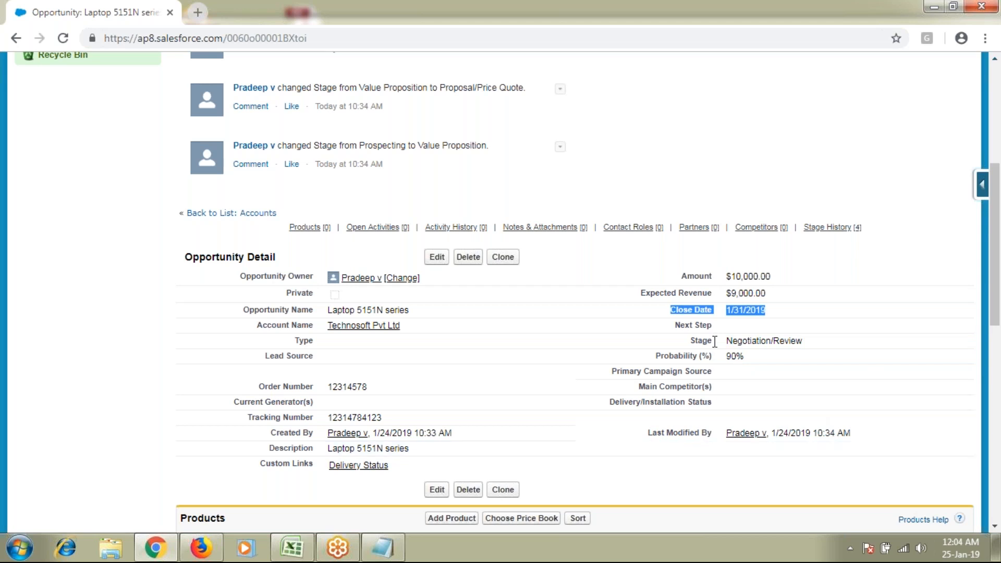
double_click(812, 340)
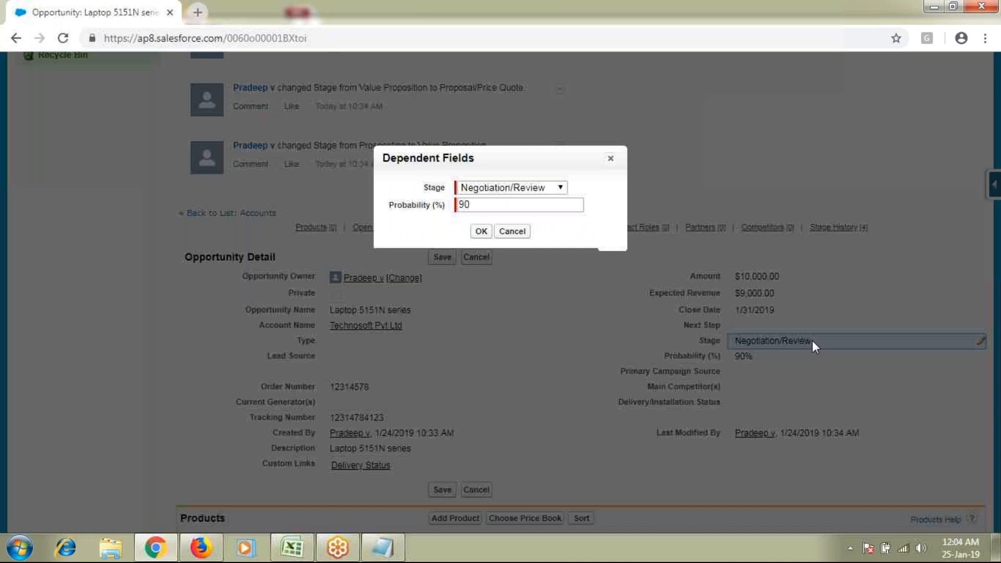
click(512, 187)
click(496, 300)
click(504, 233)
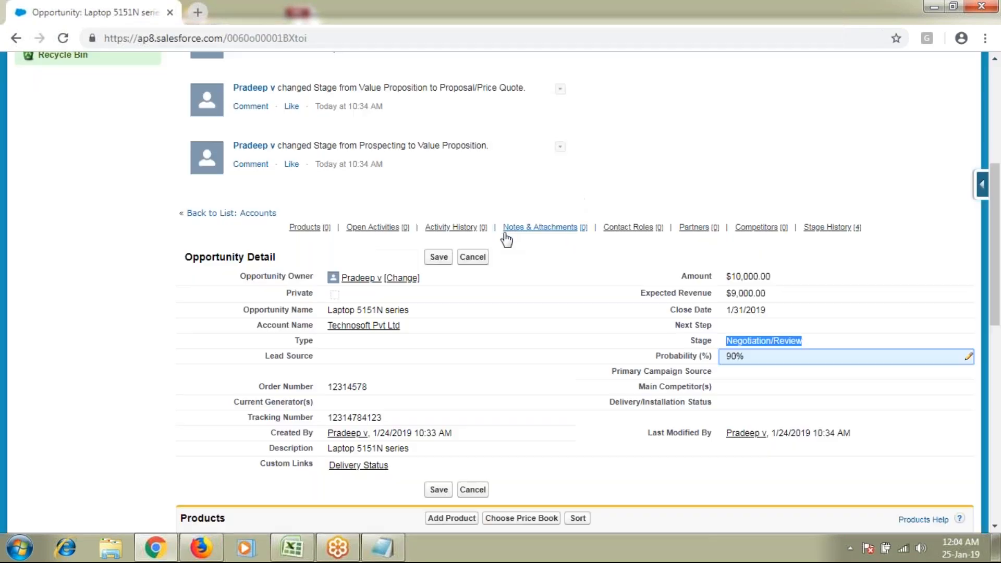
drag(670, 310, 761, 310)
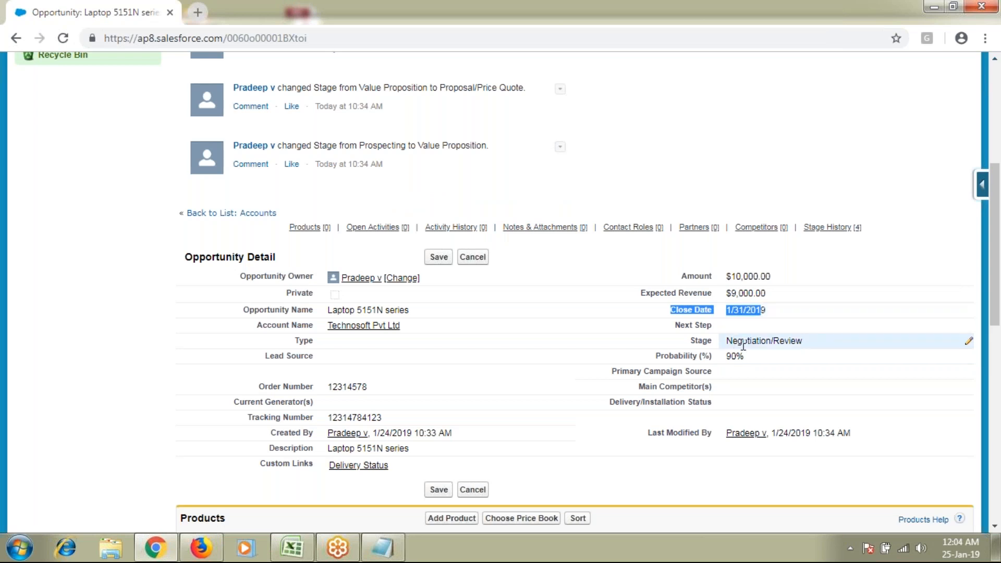
drag(781, 313, 685, 316)
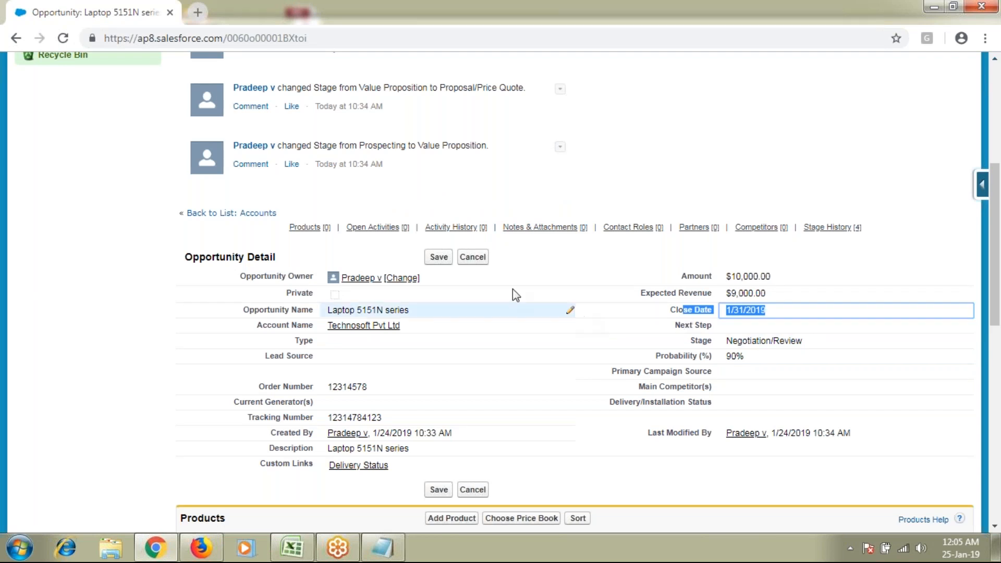
click(476, 259)
Set the Stage to Closed Won with probability 100 and save
double_click(812, 345)
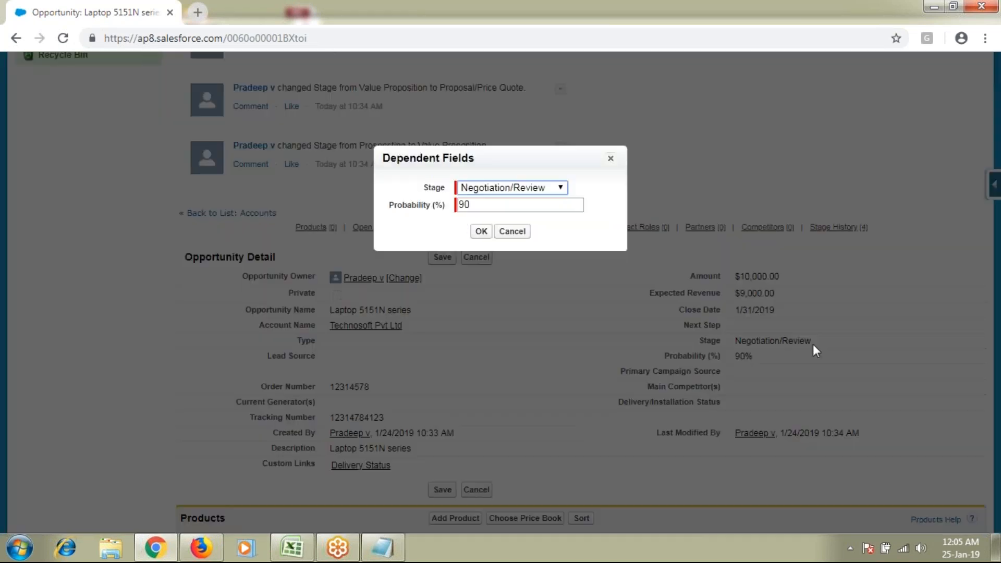
click(518, 187)
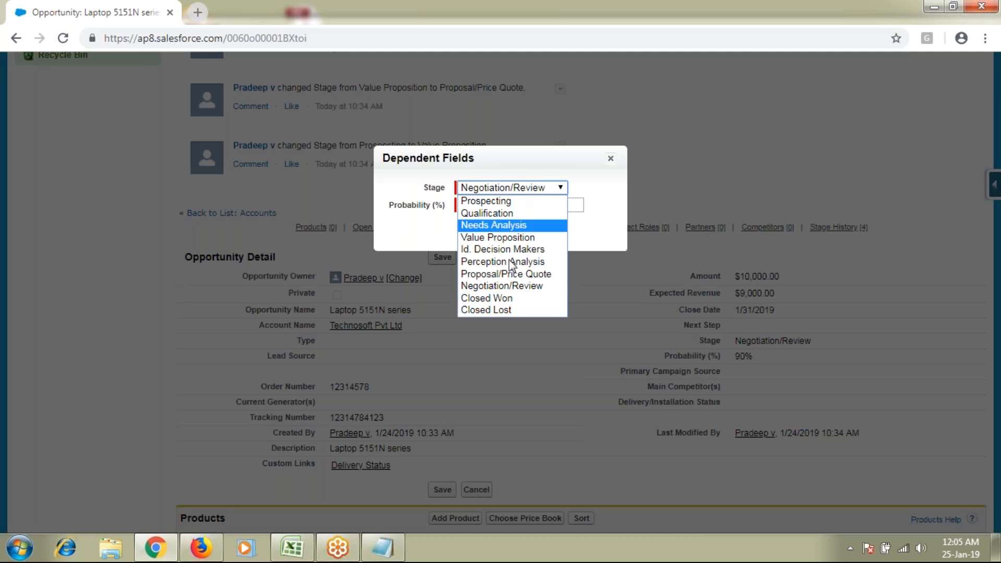
click(508, 300)
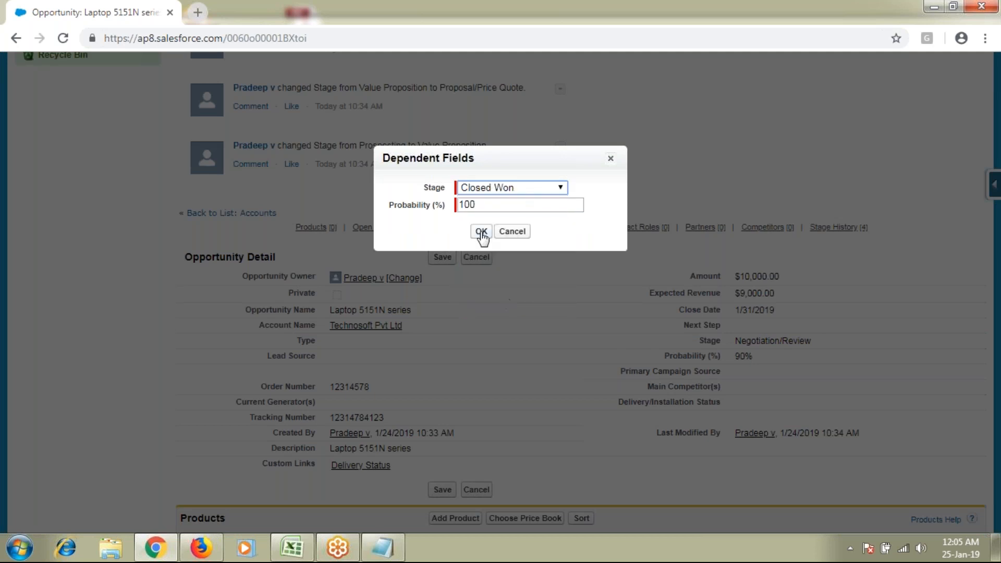
click(481, 233)
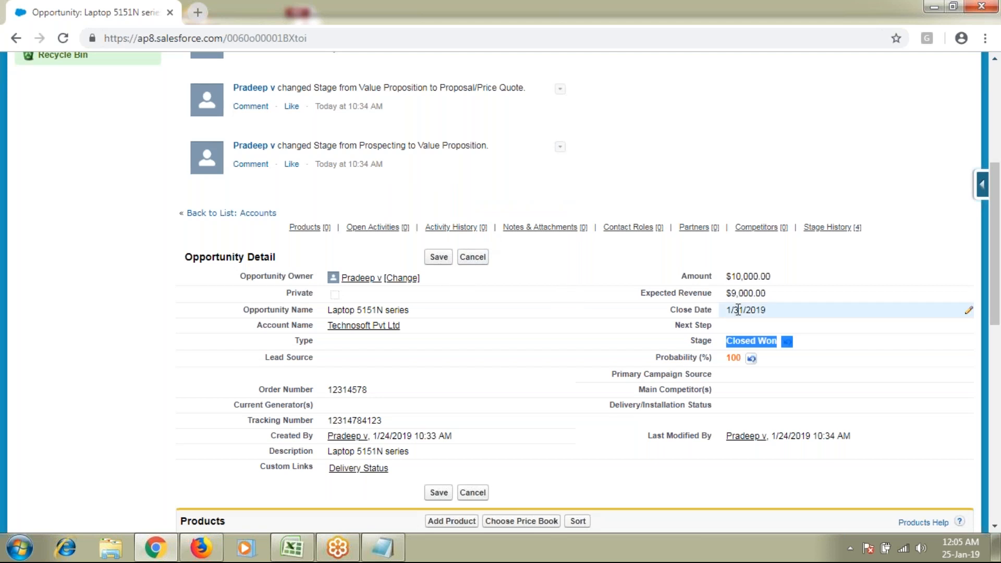
click(432, 258)
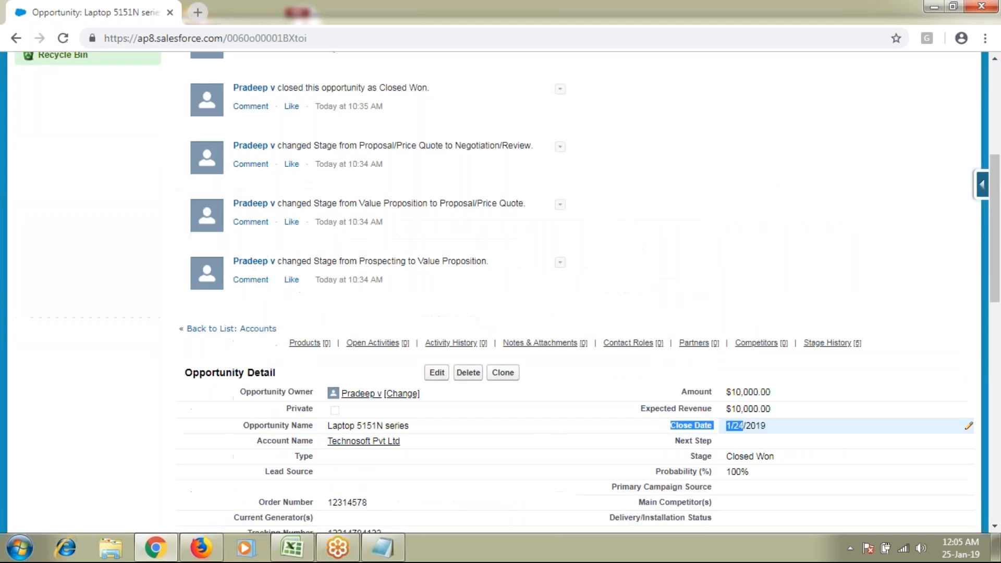
Review the feed's Closed Won and close date changes, plus the $10,000.00 amount and expected revenue
scroll(639, 348, up, 3)
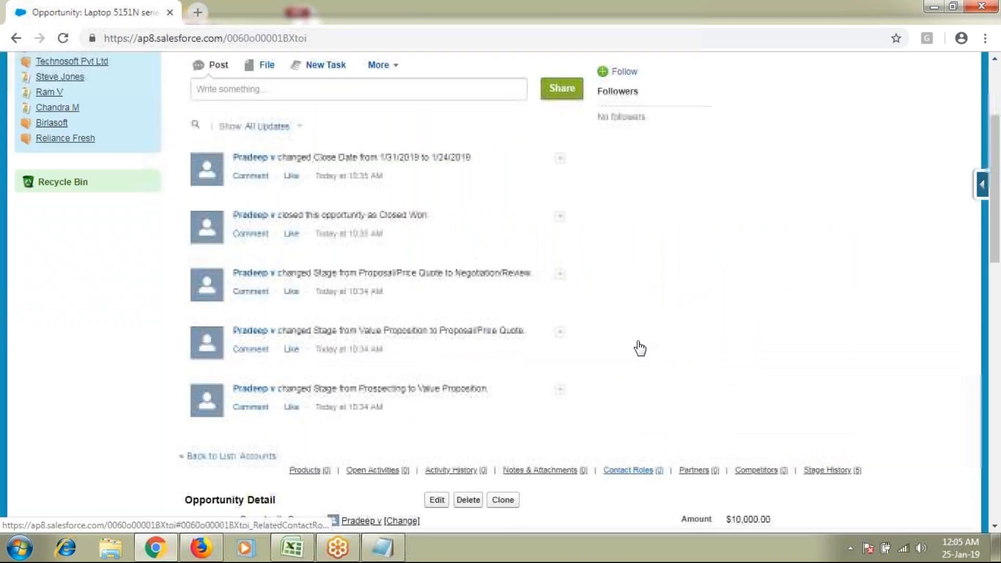
drag(292, 234, 429, 234)
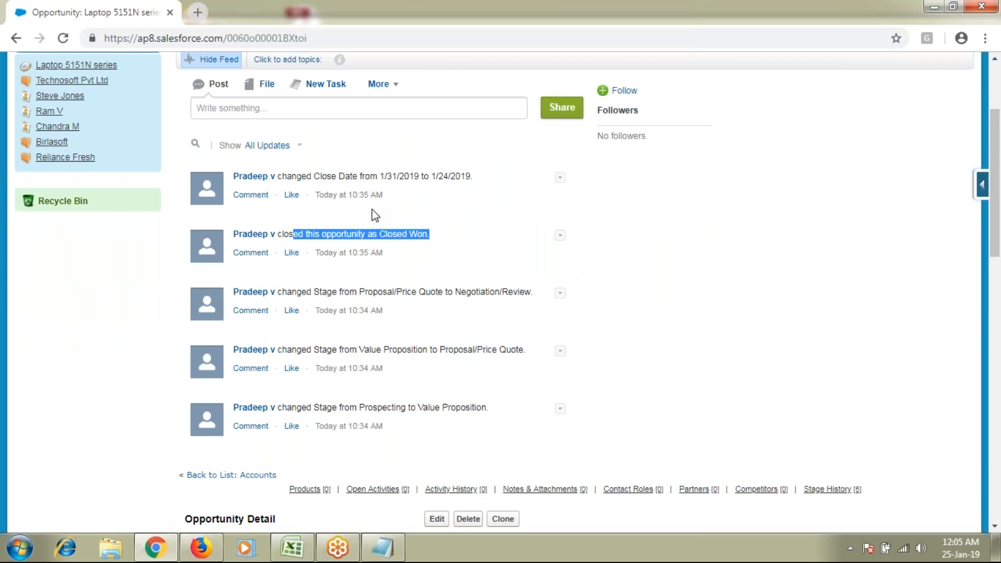
drag(327, 176, 466, 177)
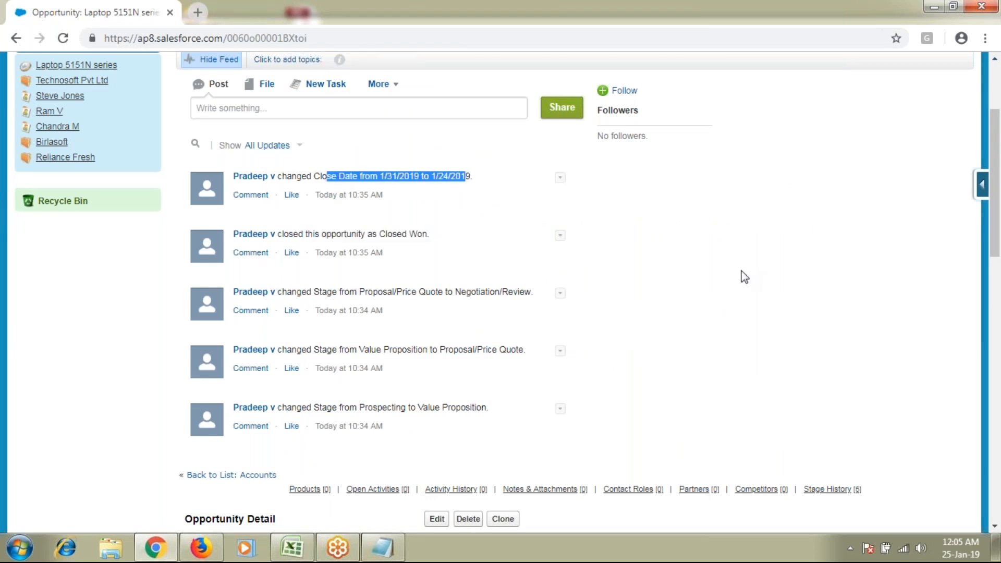
scroll(744, 277, down, 1)
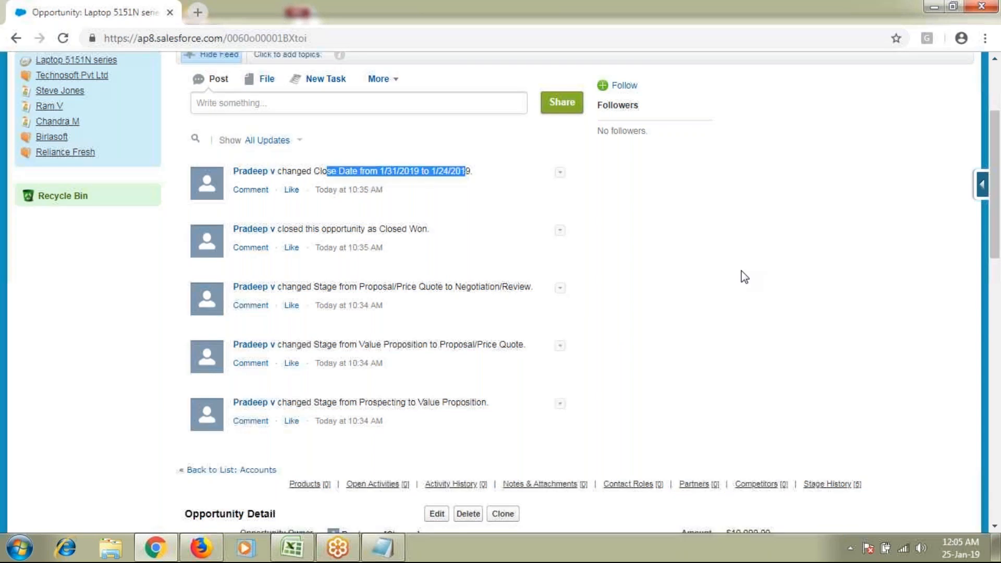
scroll(741, 270, down, 4)
drag(751, 326, 621, 321)
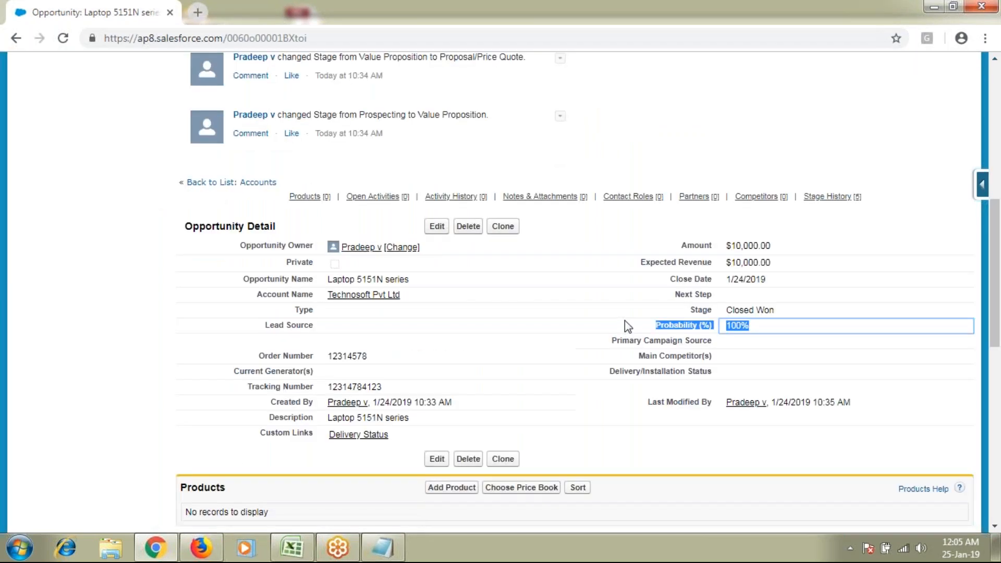
drag(678, 245, 786, 248)
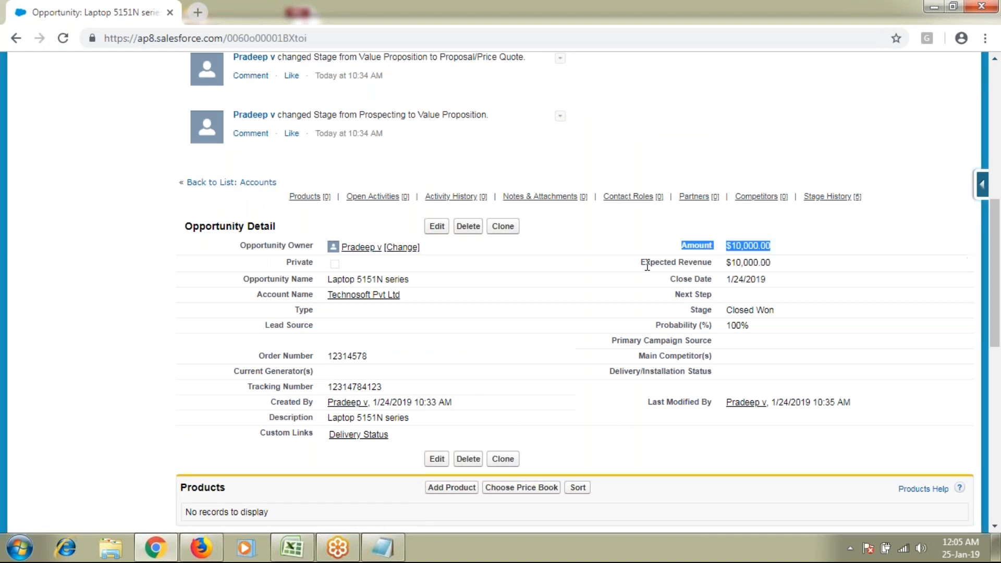
drag(641, 262, 893, 278)
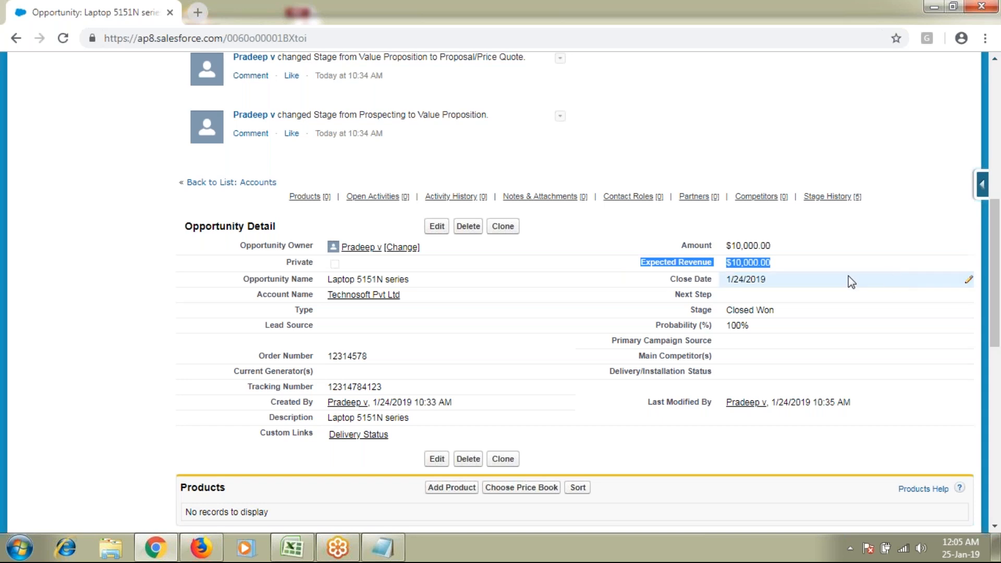
Open the Technosoft Pvt Ltd account record and scroll its details
click(348, 298)
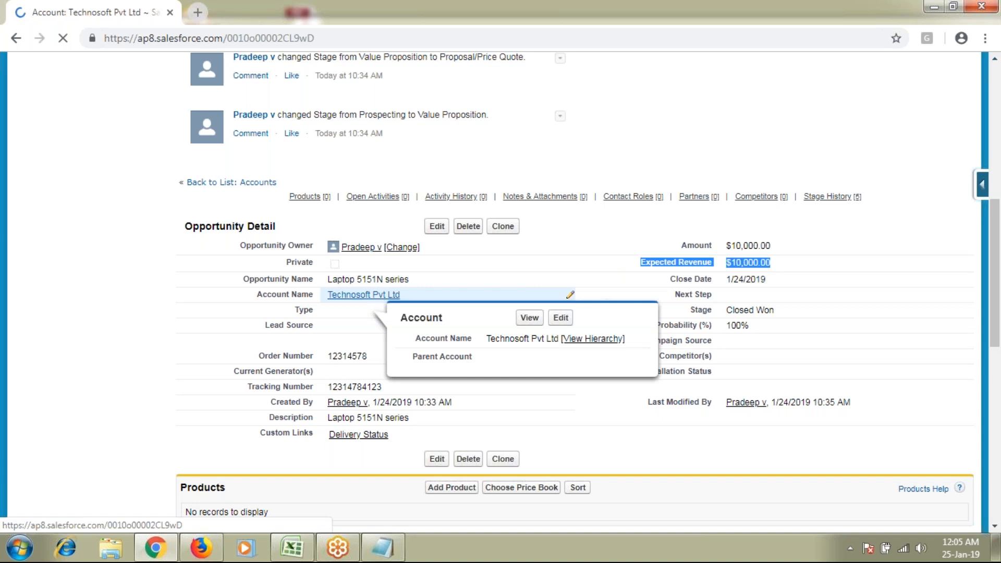
scroll(365, 298, down, 4)
scroll(573, 292, down, 7)
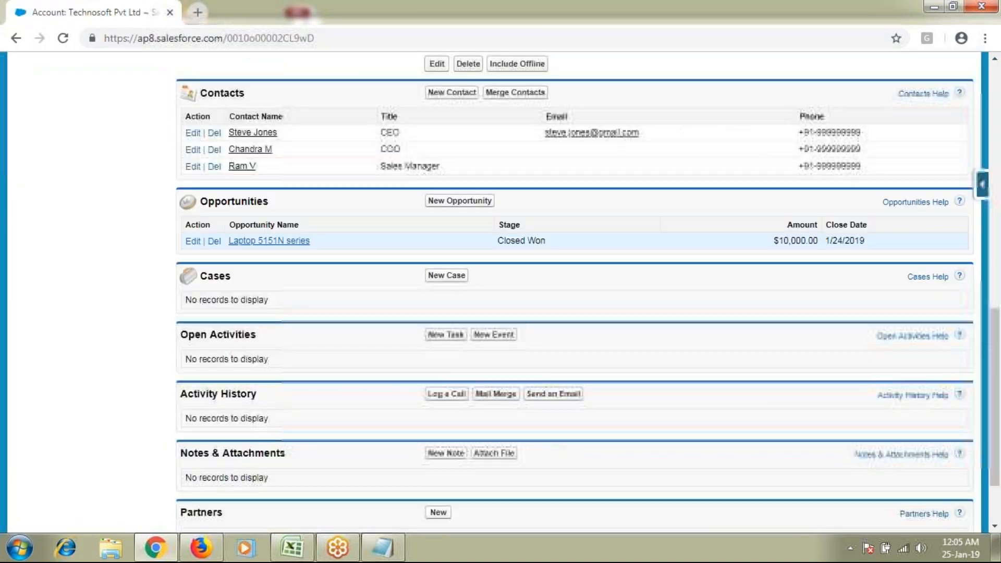
double_click(248, 200)
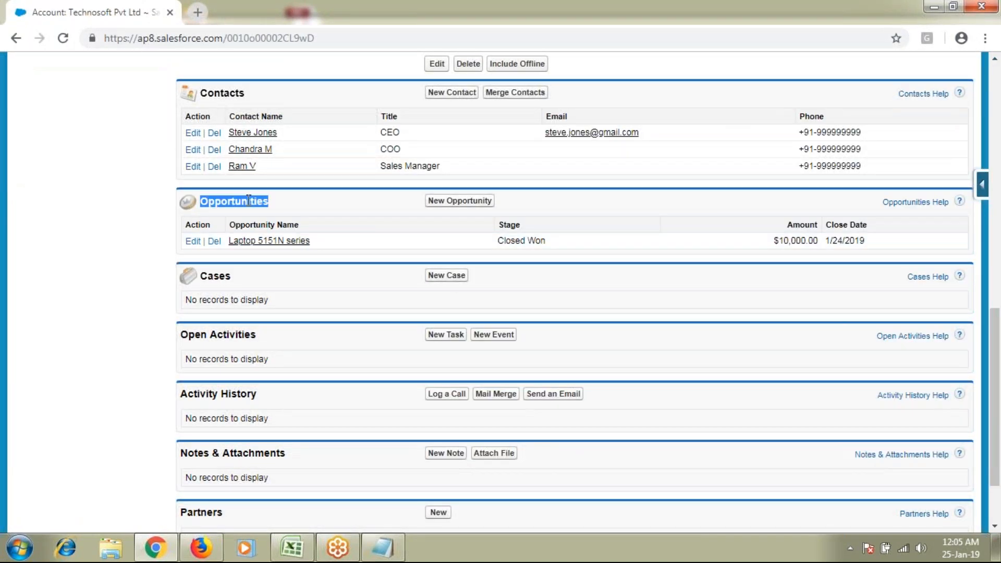
triple_click(510, 240)
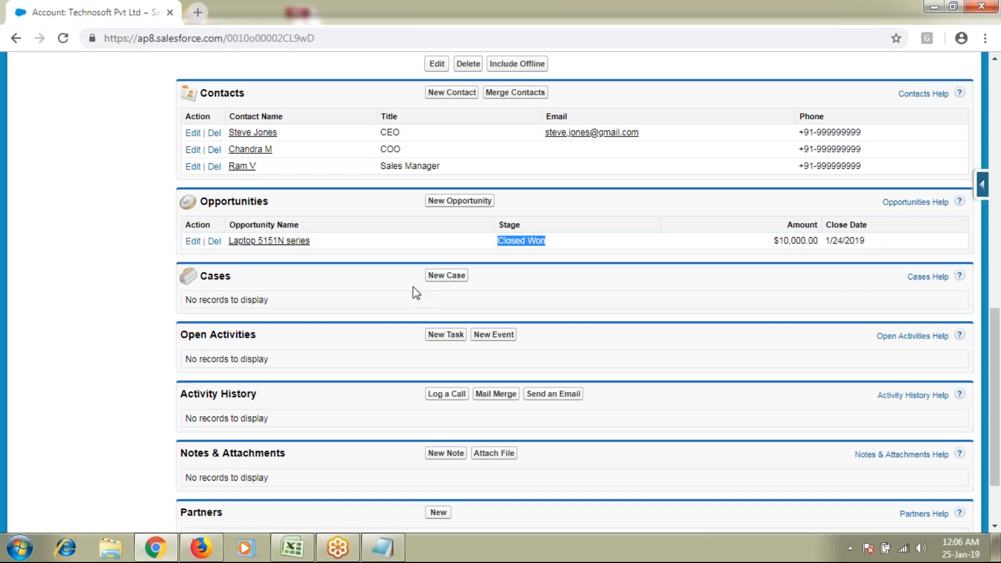
scroll(413, 286, up, 2)
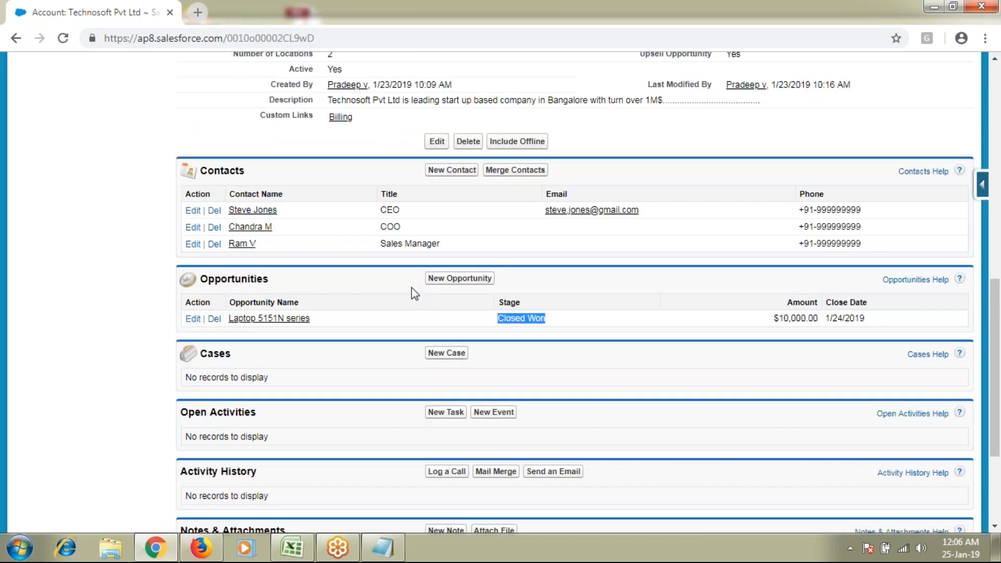
scroll(413, 292, up, 8)
mouse_move(368, 295)
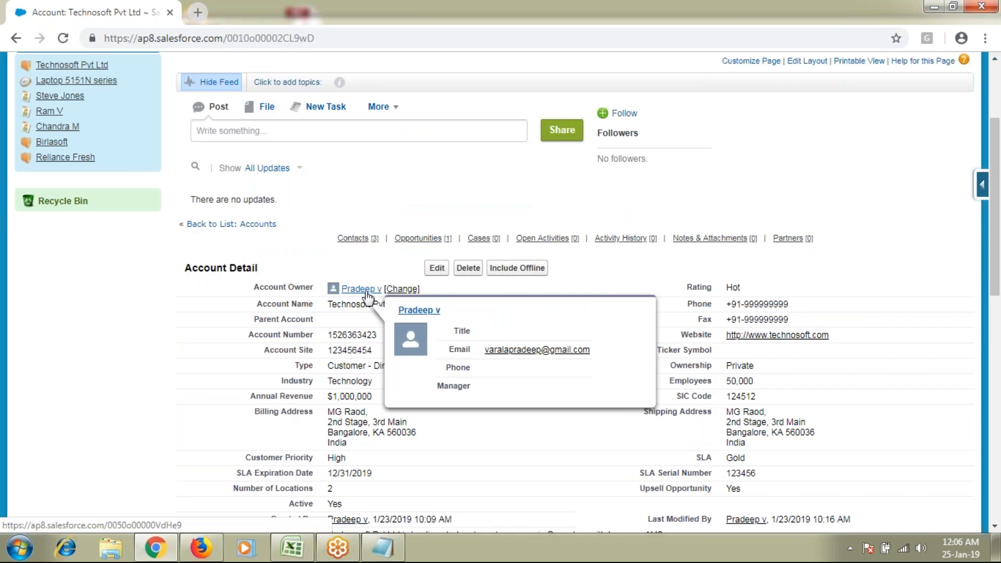
scroll(368, 295, down, 3)
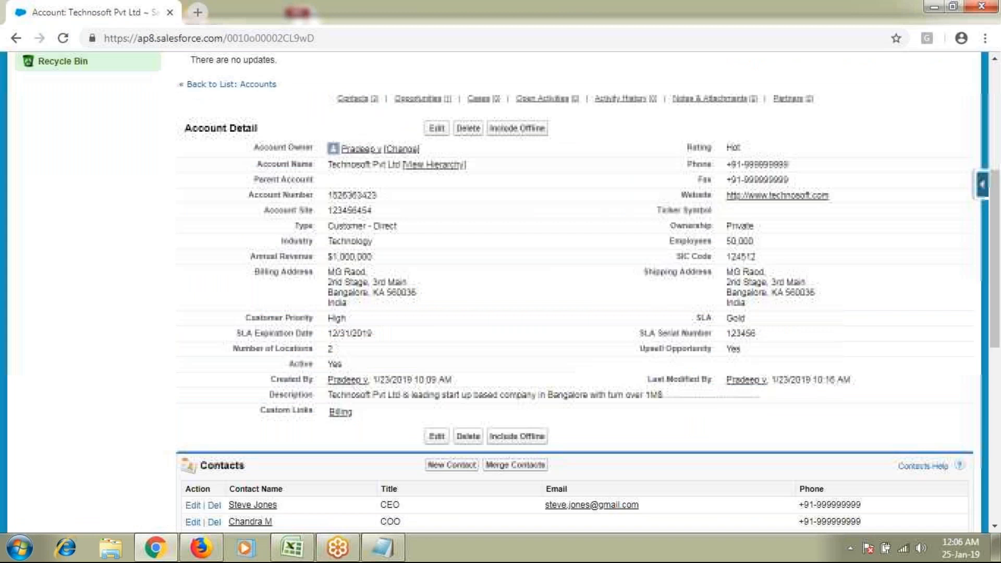
scroll(360, 310, down, 6)
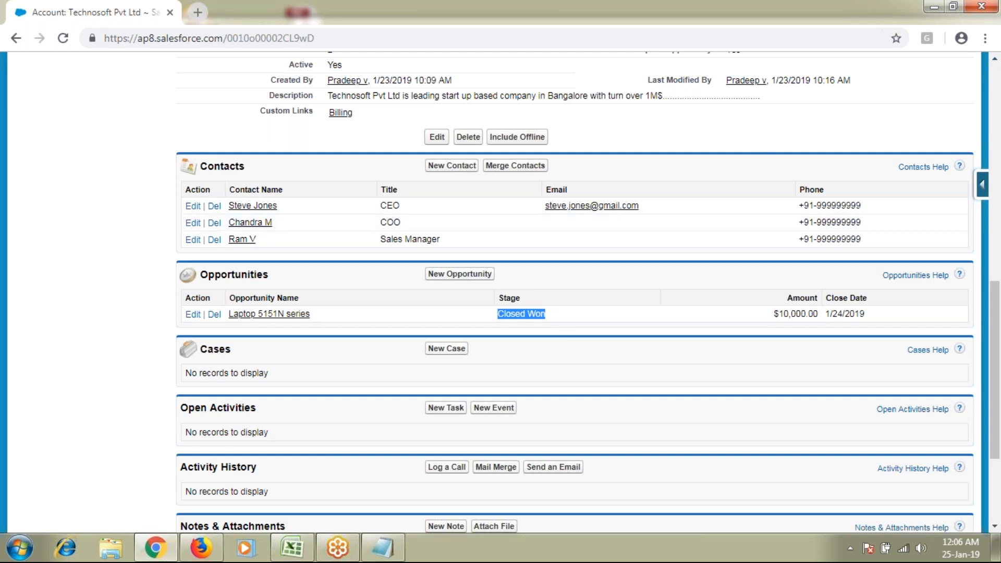
click(874, 28)
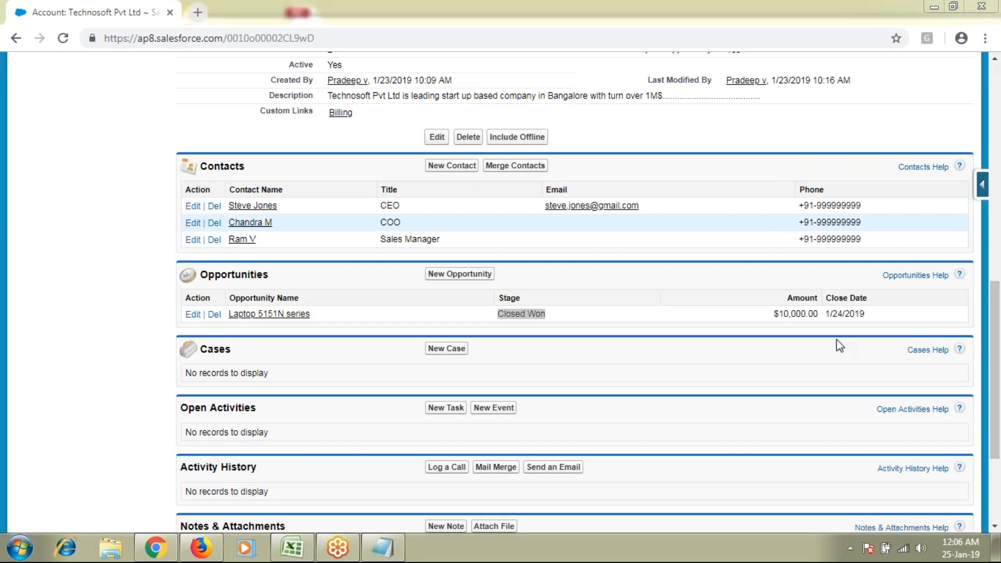
click(921, 557)
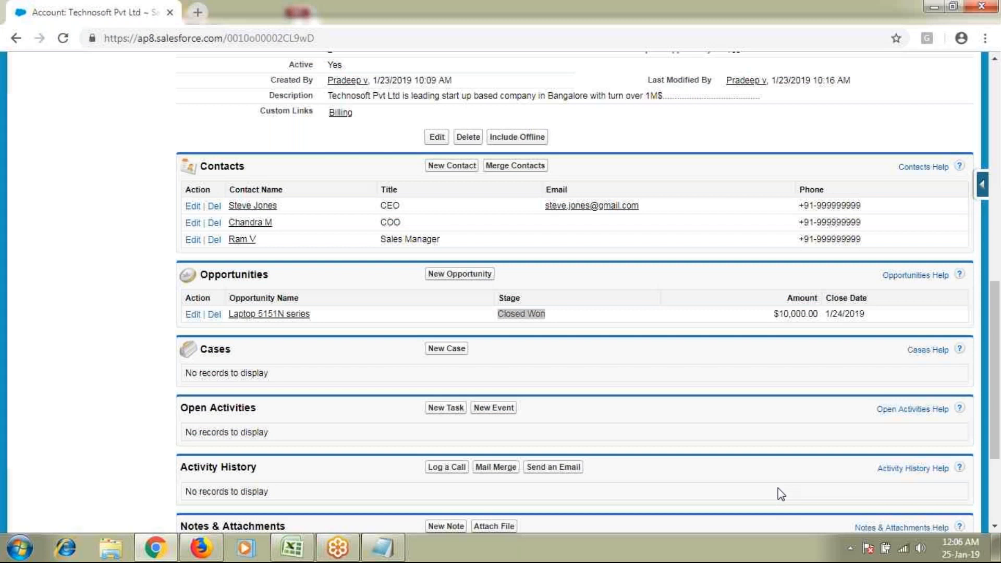
scroll(778, 488, up, 5)
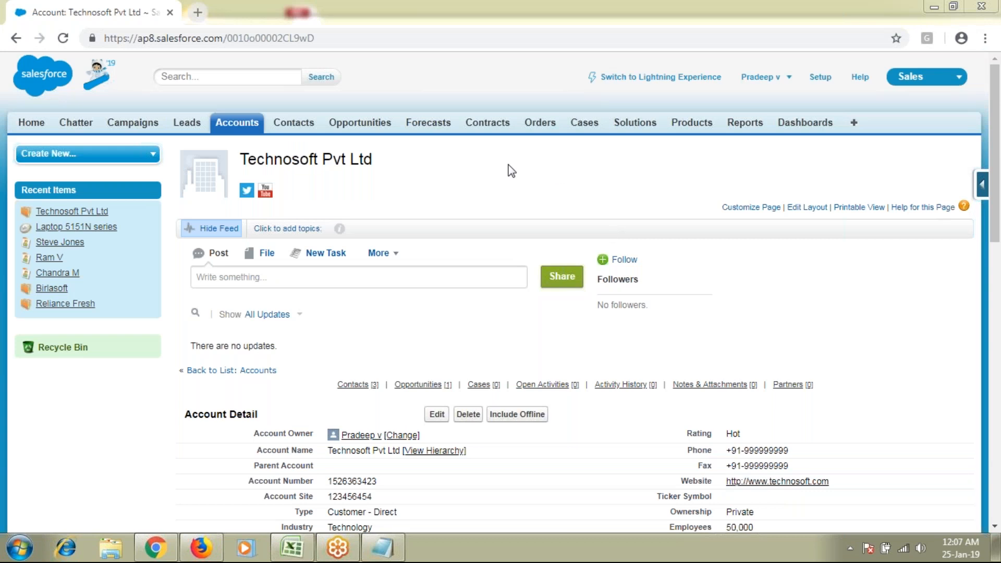
Open the Accounts and Contacts homes in background tabs while scrolling the Technosoft account
middle_click(234, 127)
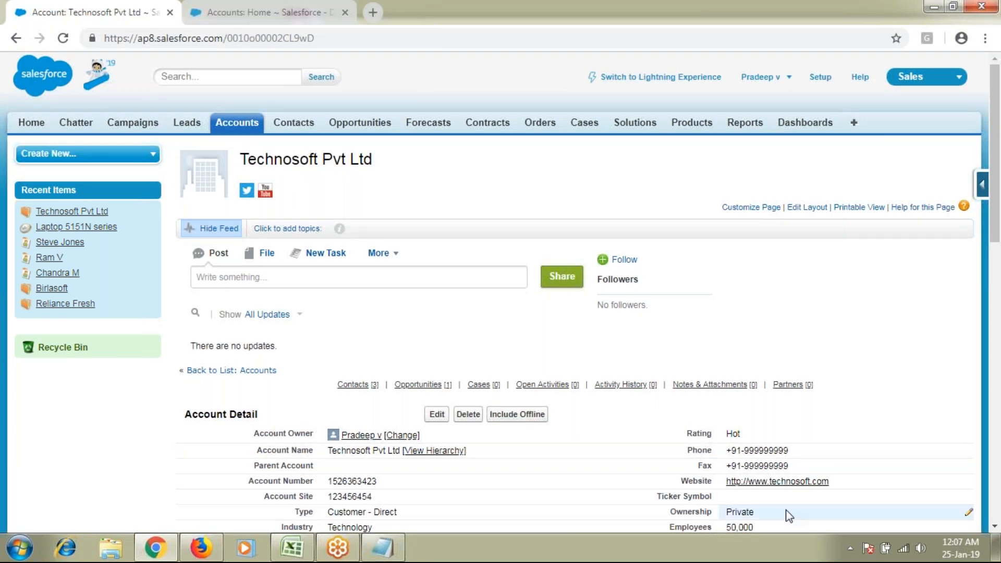
scroll(788, 516, down, 1)
scroll(788, 520, up, 1)
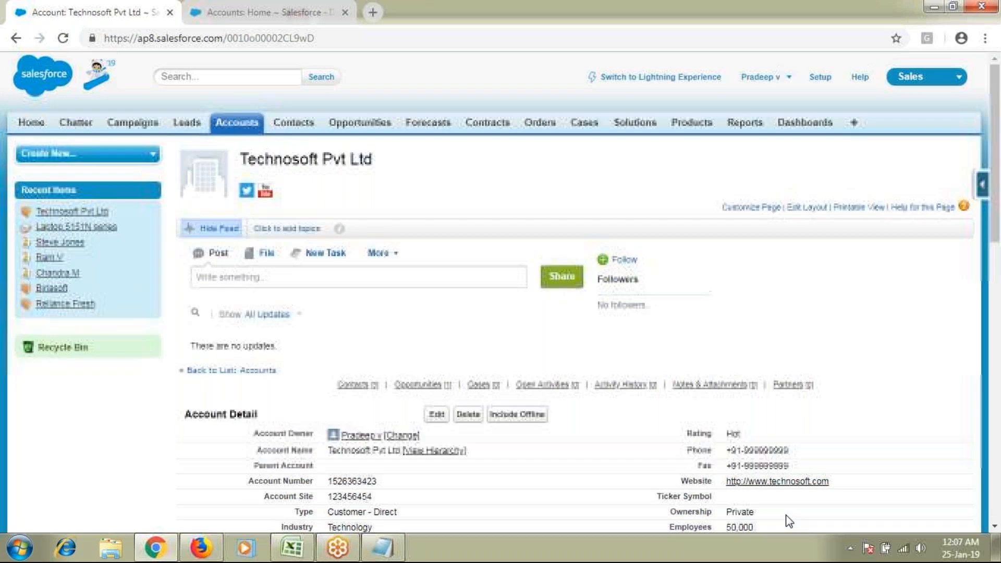
scroll(788, 519, down, 2)
scroll(787, 518, up, 2)
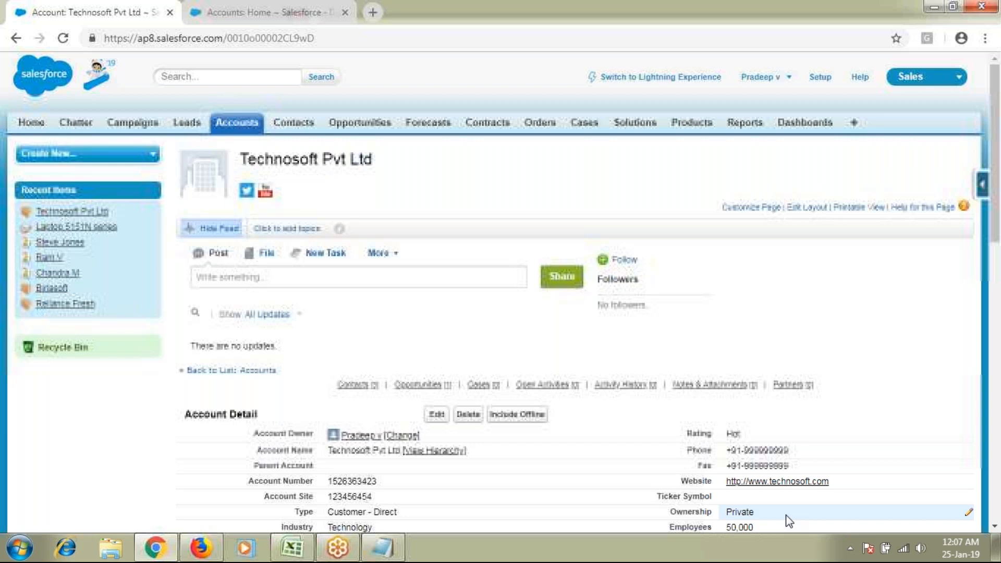
scroll(789, 519, down, 2)
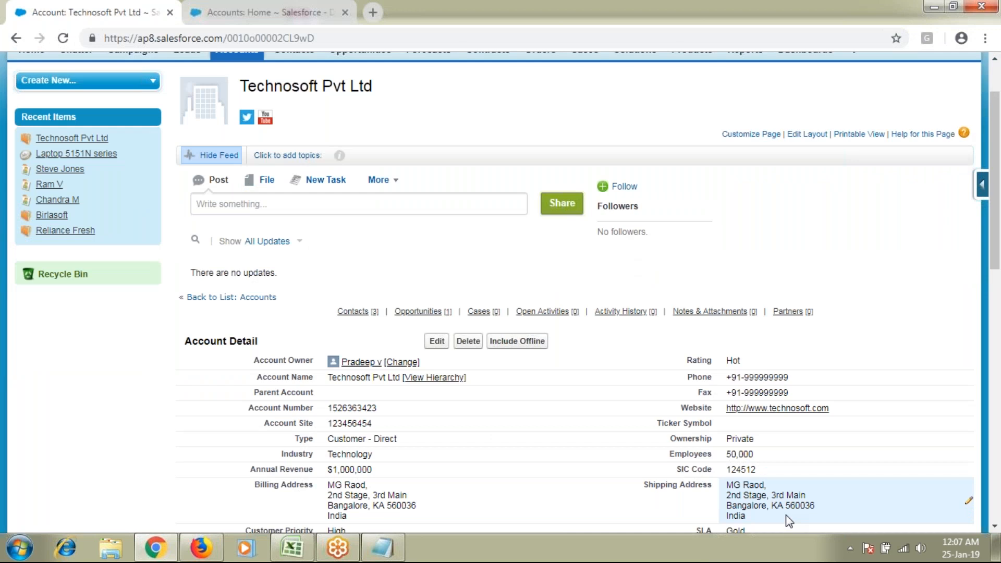
scroll(788, 520, up, 2)
middle_click(294, 124)
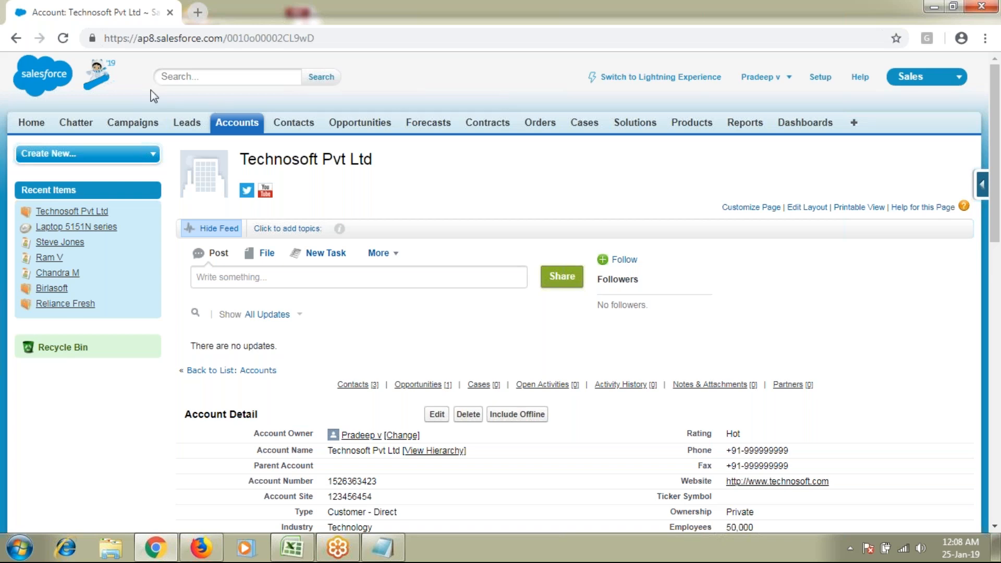
Search all records for 'Capgemini', review the account results, then go to the Accounts home
click(221, 76)
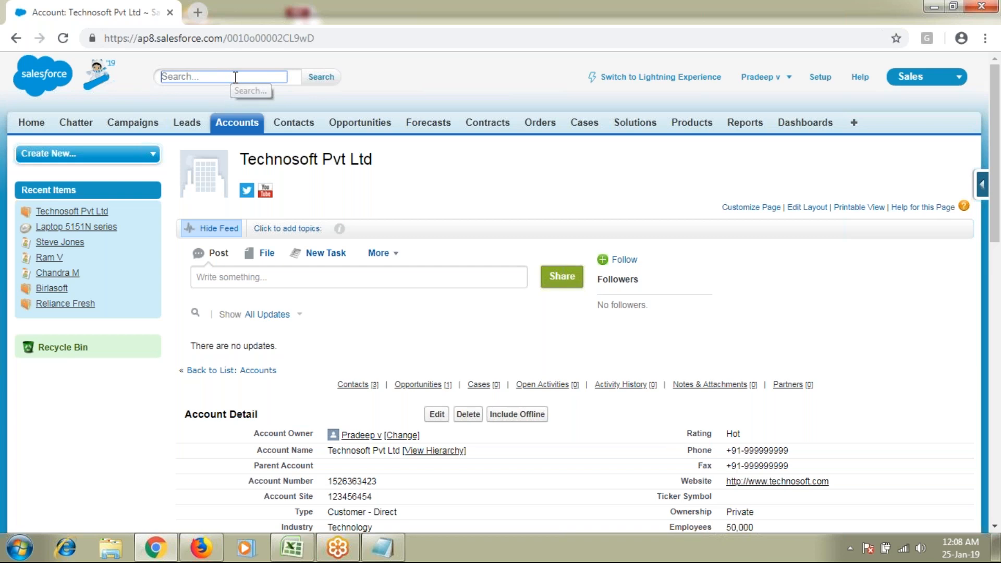
text(Capgemini)
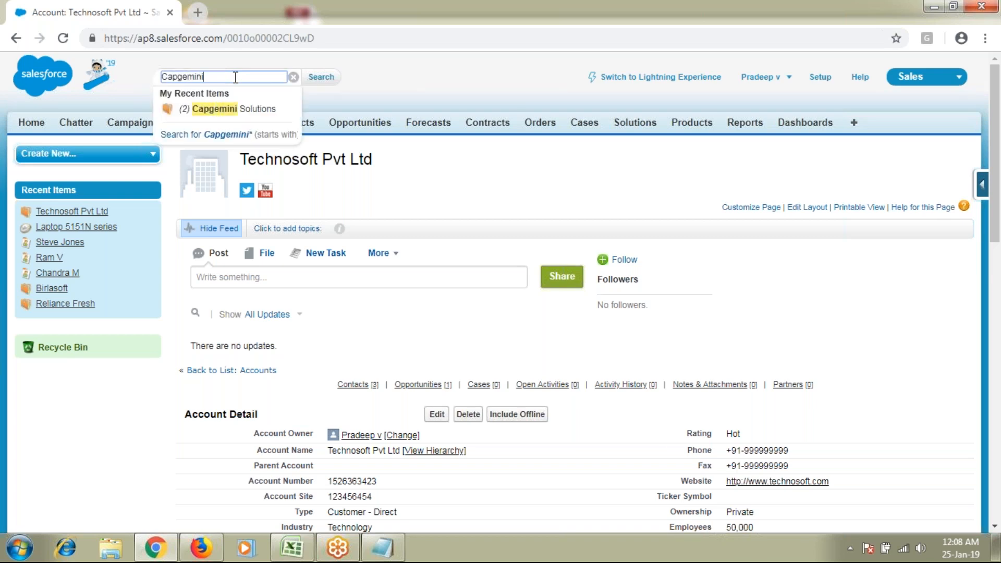
click(315, 81)
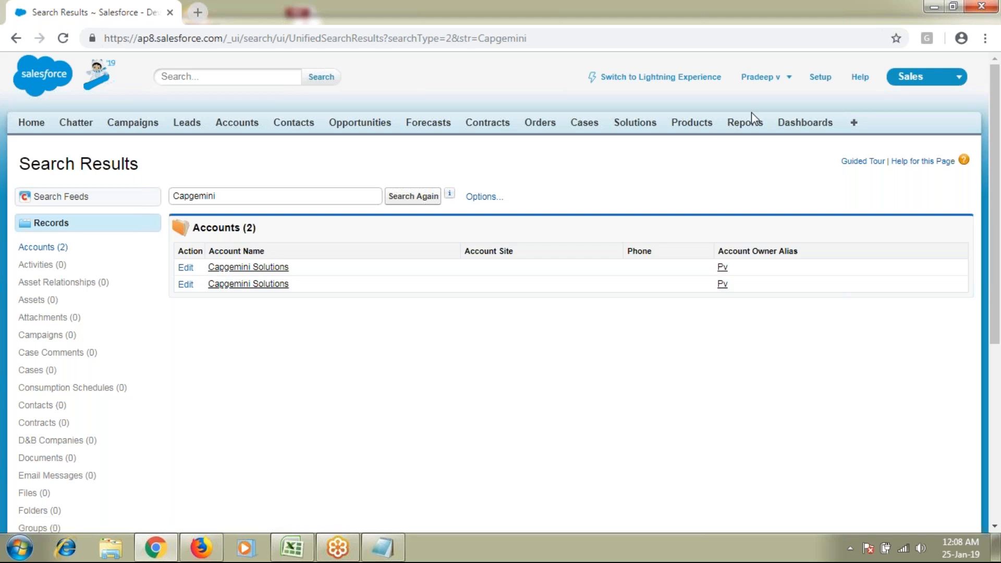
click(236, 122)
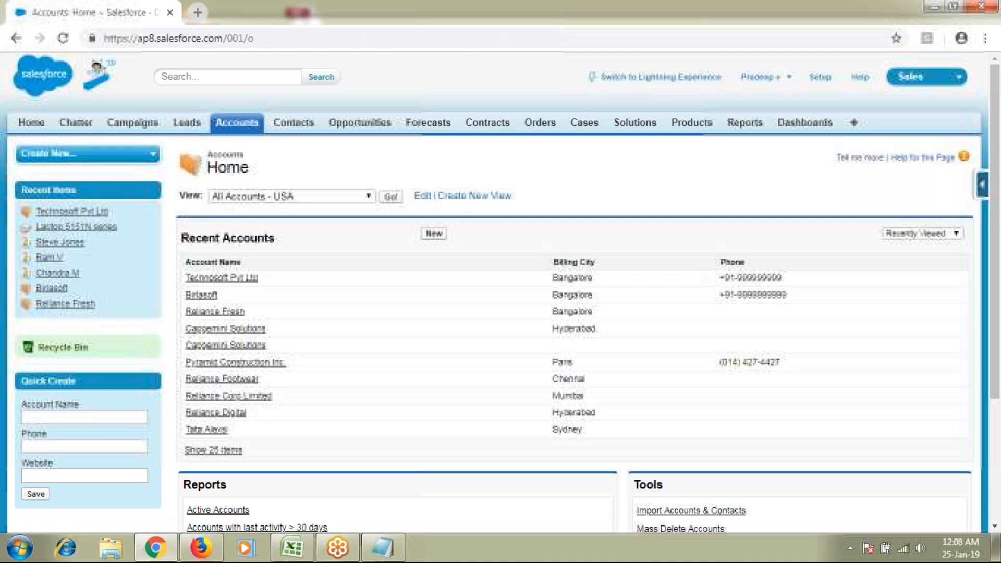
Visit the Contacts home, then return to the All Accounts list of 22 records
click(294, 123)
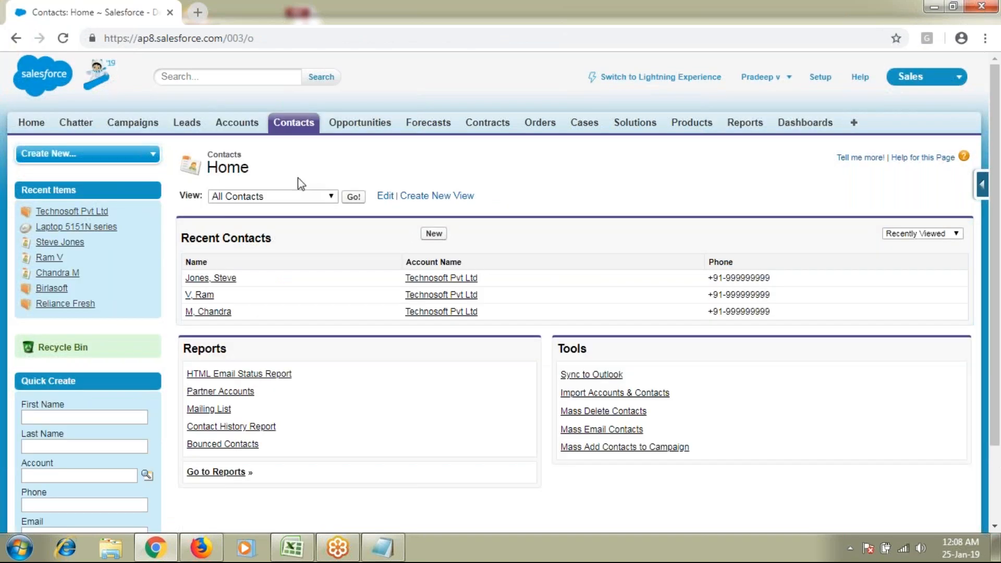
click(243, 127)
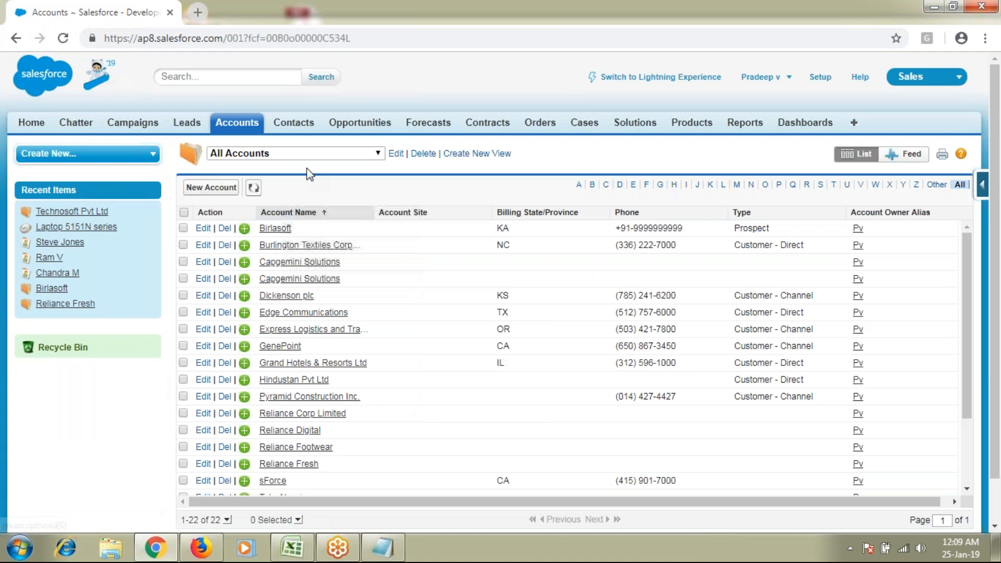
Try adding shipping columns to the All Accounts view, discard it, and go to Opportunities
click(395, 153)
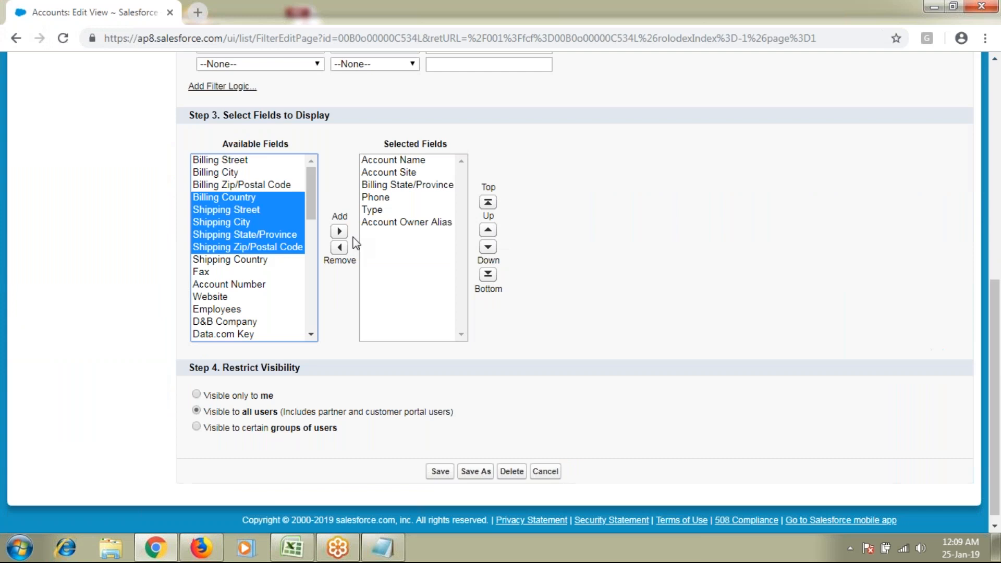
click(340, 231)
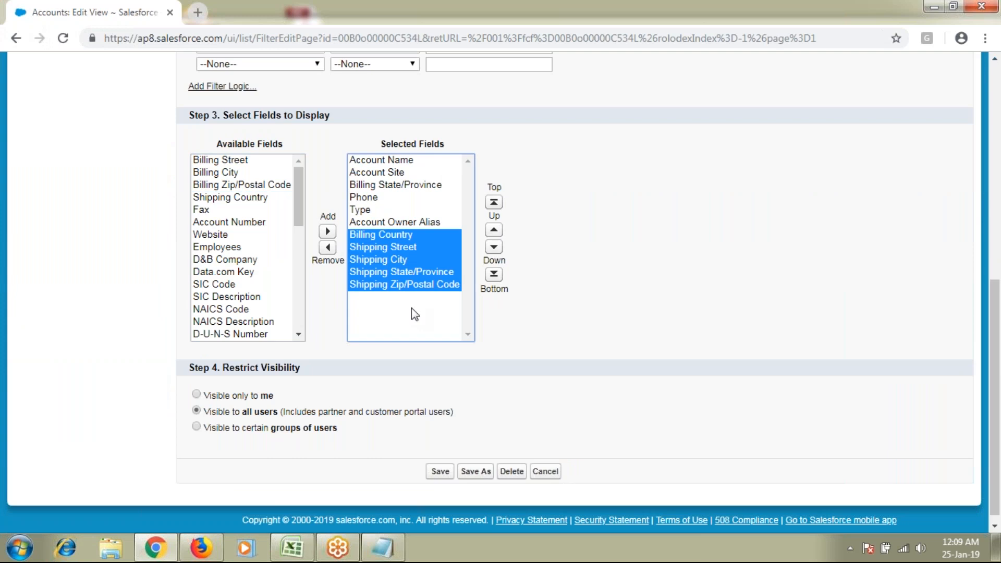
click(548, 472)
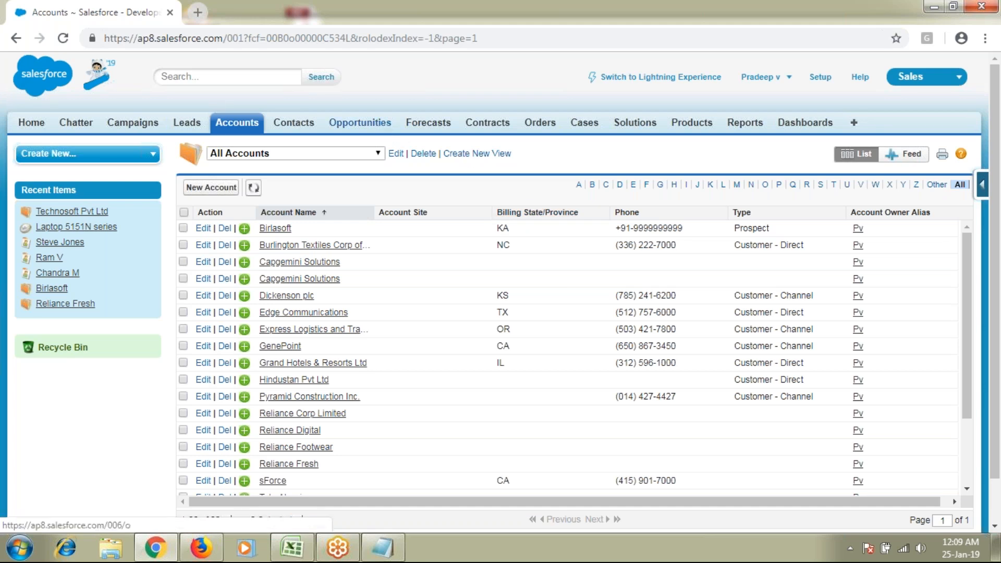
click(384, 125)
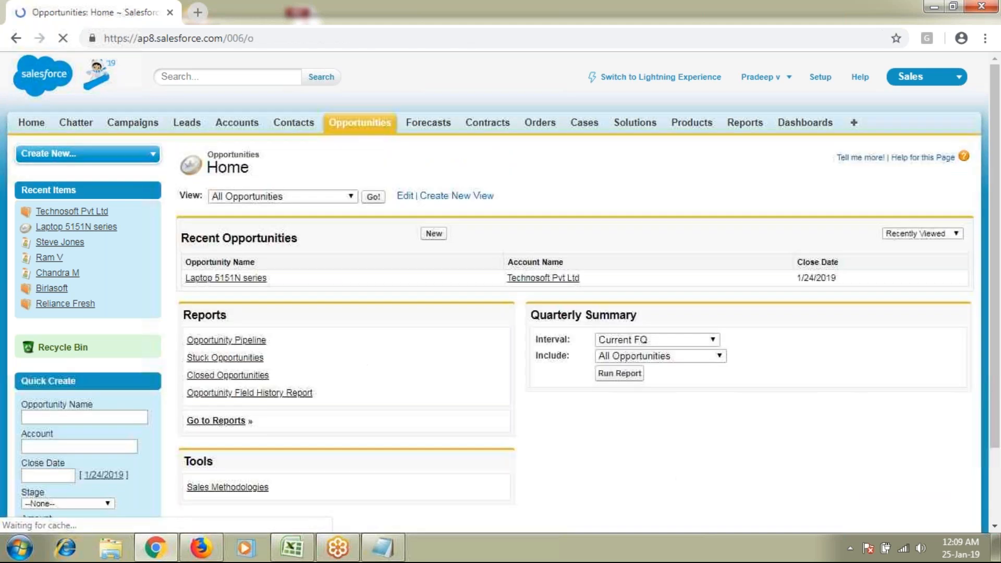
Start a new opportunity, check the user menu, and bring the Batch 31 notes forward
click(432, 234)
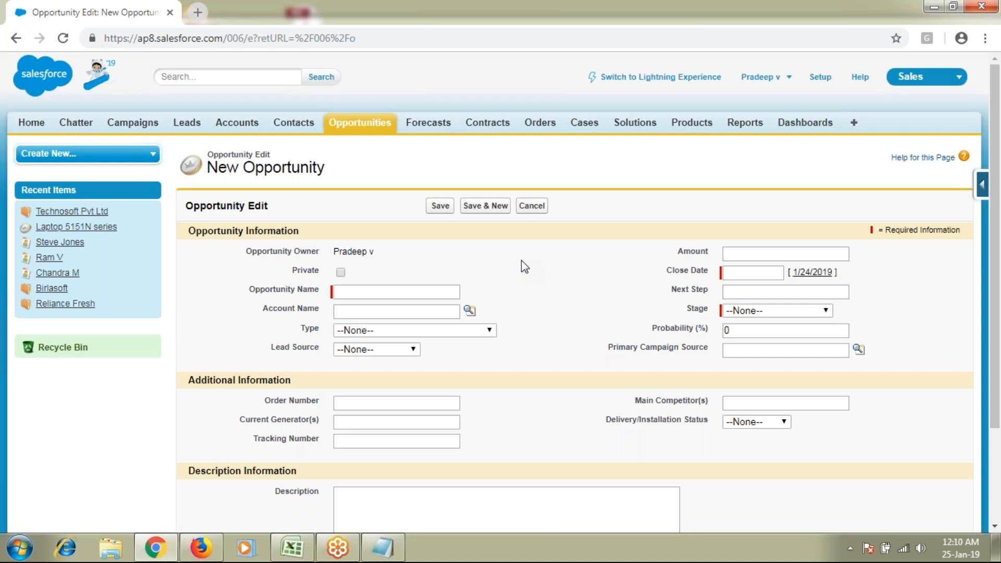
click(770, 84)
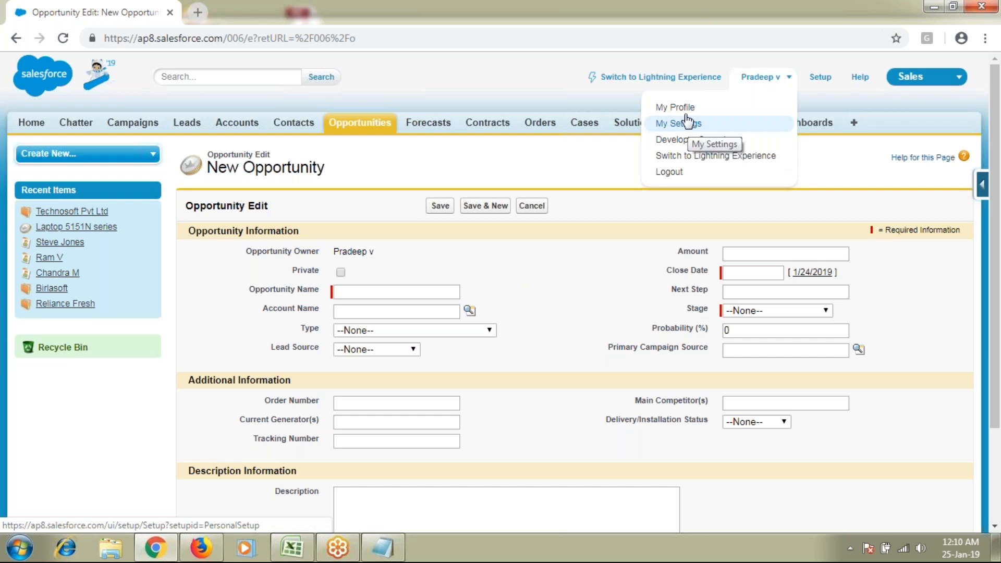
click(383, 547)
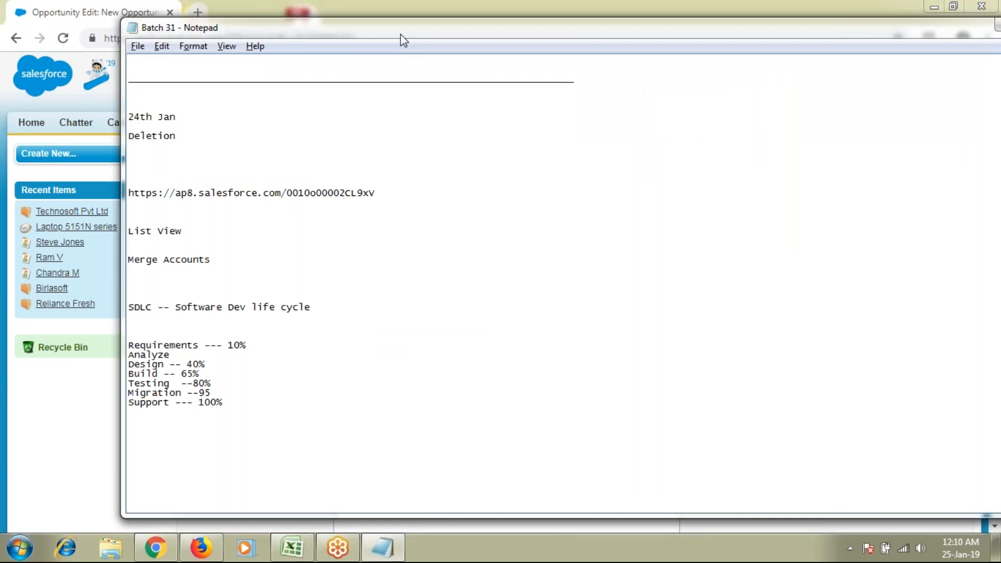
Append a 'Multi-Currency' line to the Batch 31 notes and return to the browser
drag(400, 35, 449, 21)
scroll(522, 271, down, 1)
text(Multi-Cure)
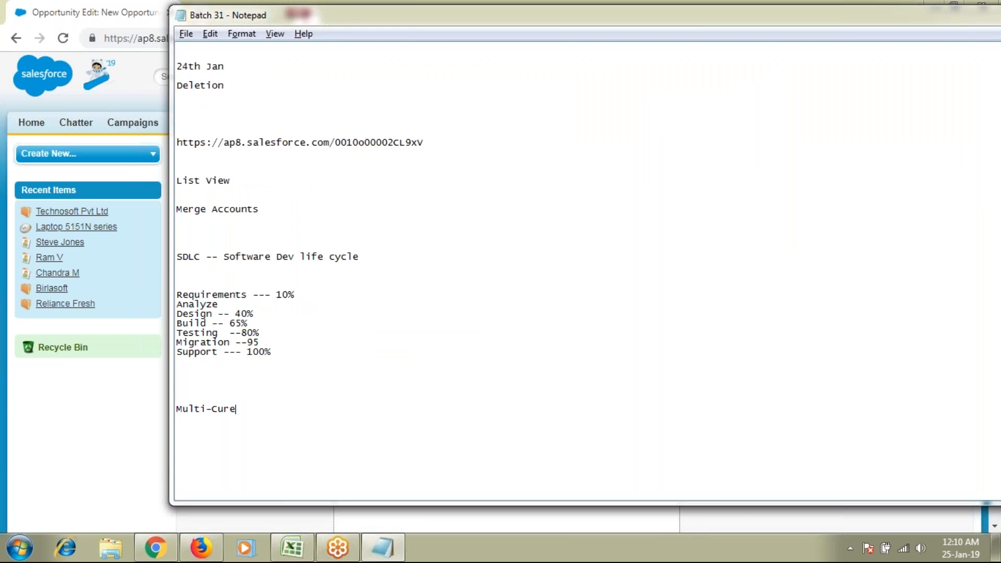
key(BackSpace)
text(rency)
key(alt+Tab)
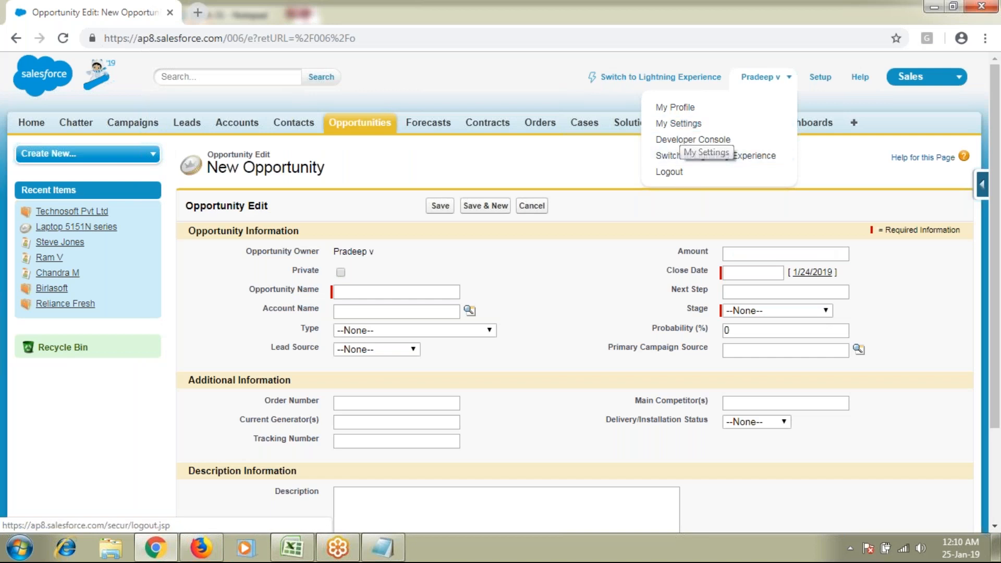
Enter 1521651 as the new opportunity's Amount and select the value
click(782, 254)
text(1521651)
drag(764, 254, 685, 259)
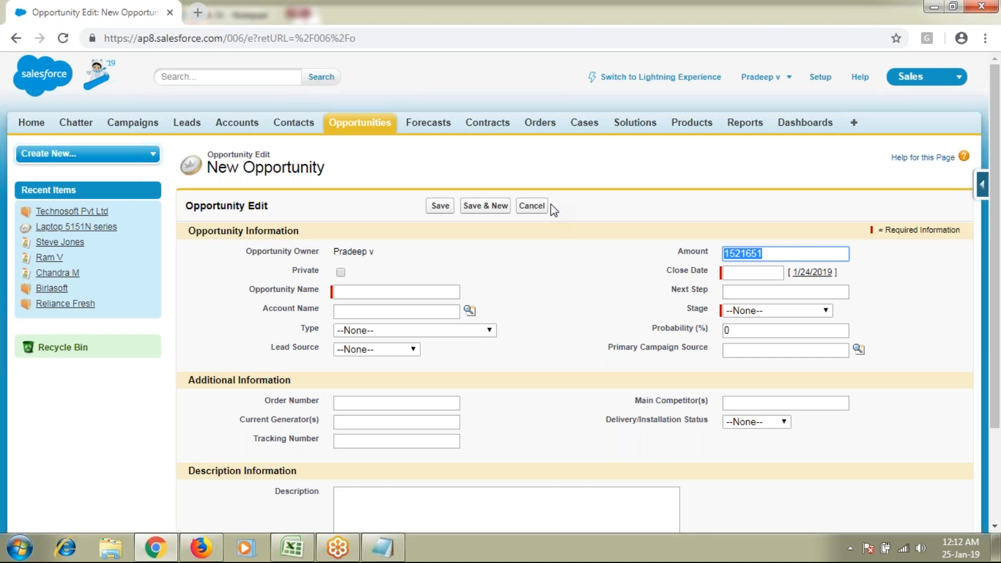
key(alt+Tab)
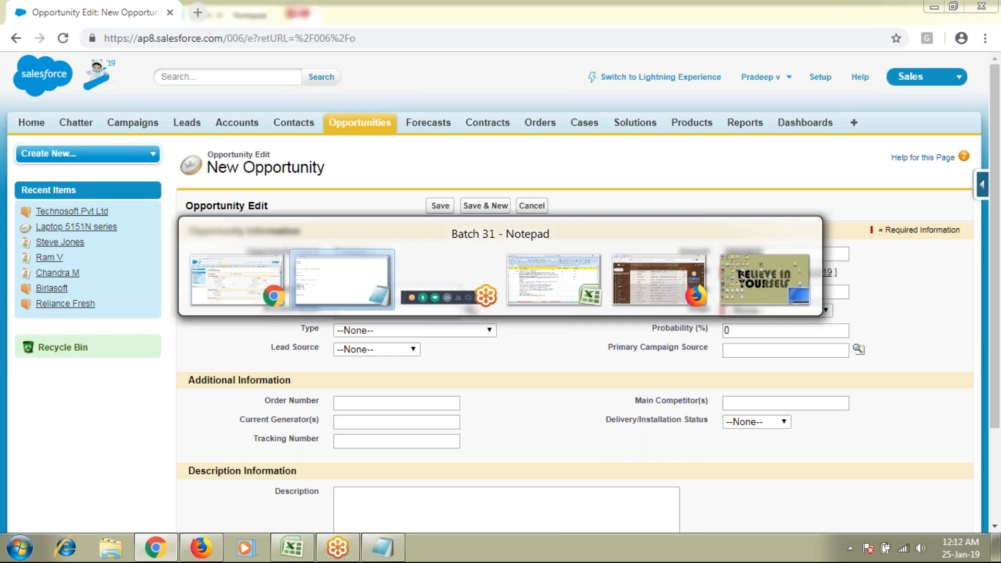
Stay in the browser and open the logged-in user's menu
key(Escape)
click(731, 80)
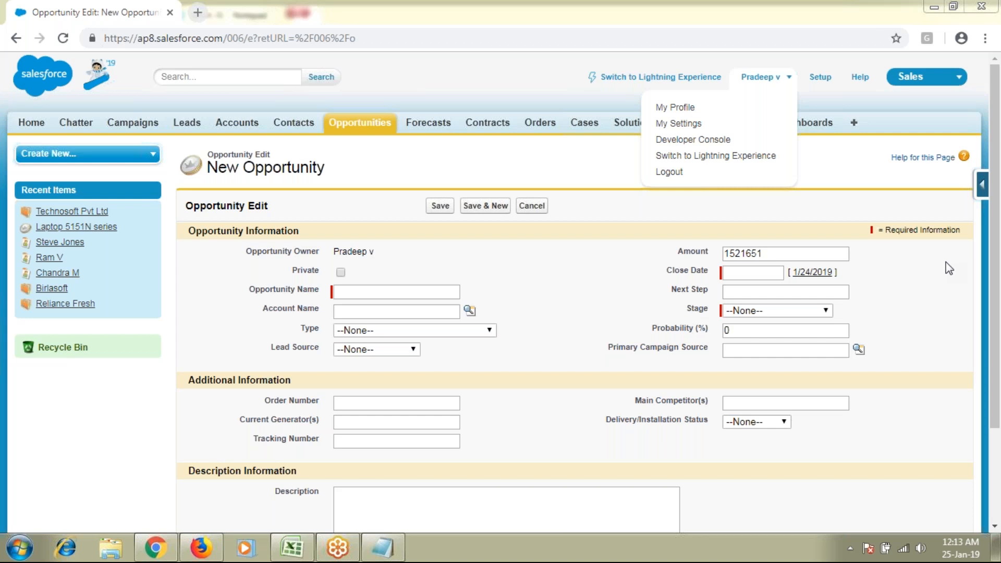
click(793, 315)
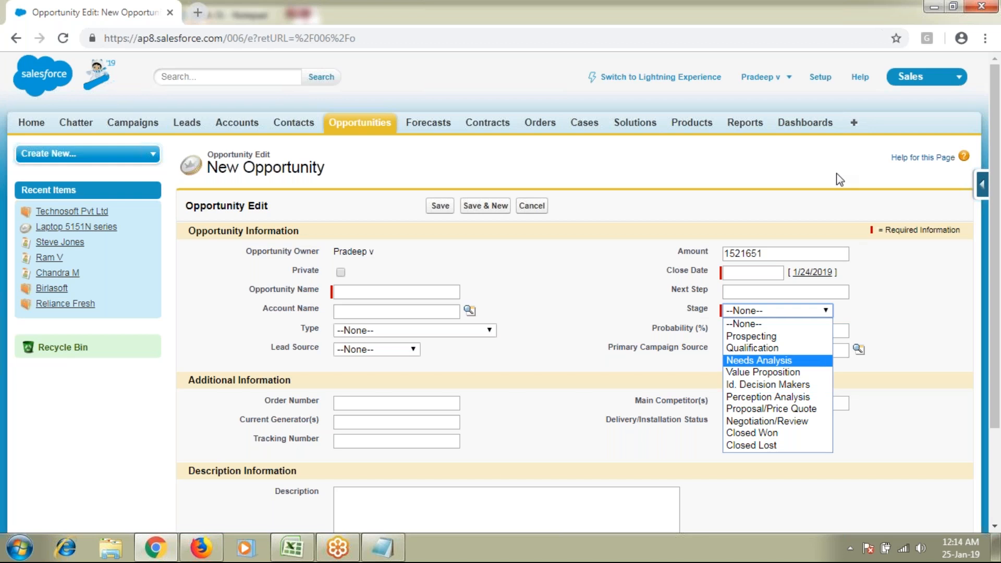
click(783, 19)
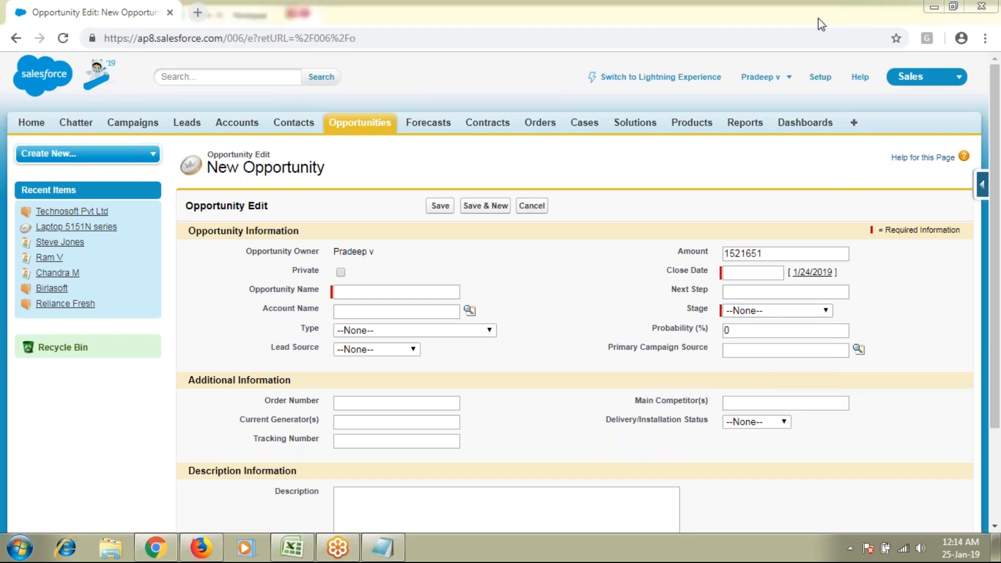